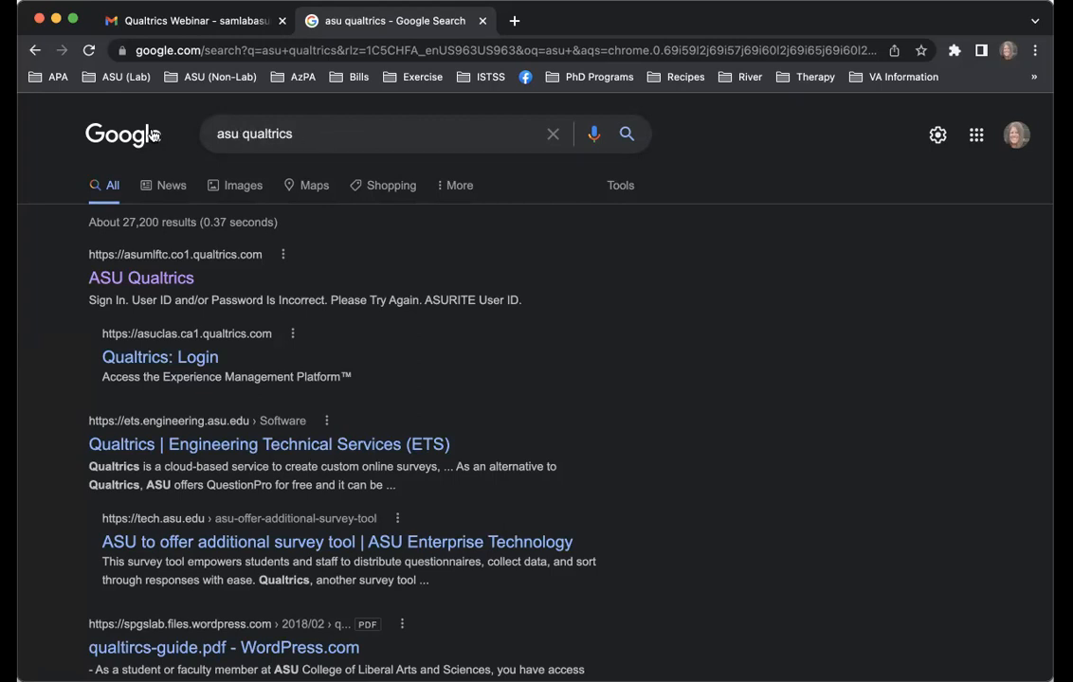
Open the ASU Qualtrics search result and sign in with the saved ASURITE credentials
left_click(149, 280)
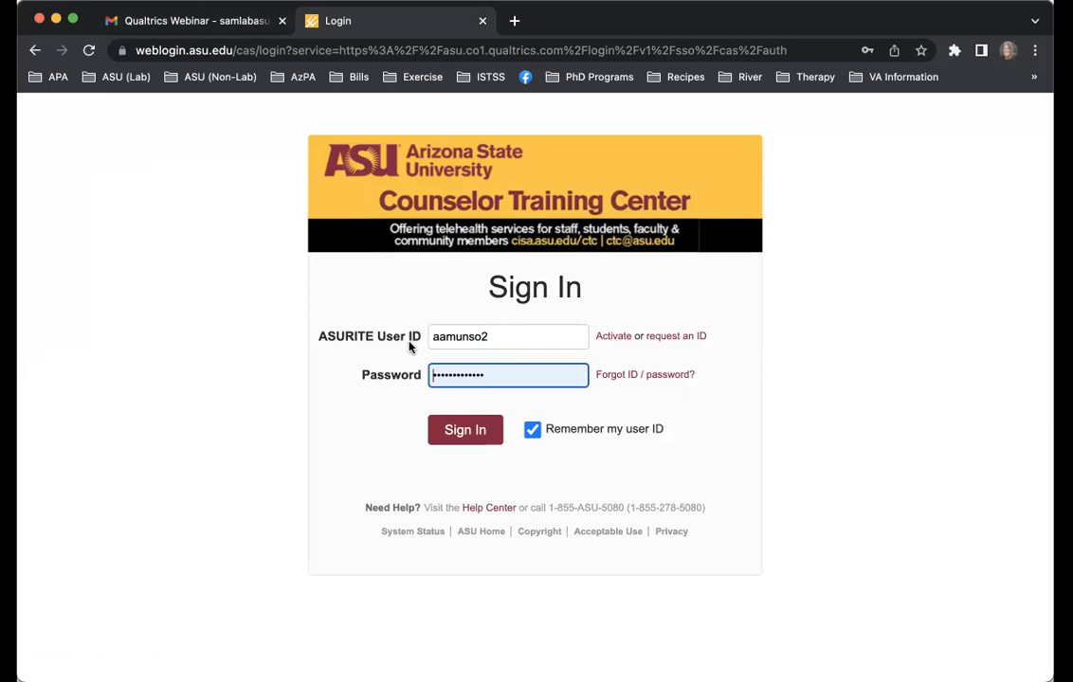
left_click(455, 445)
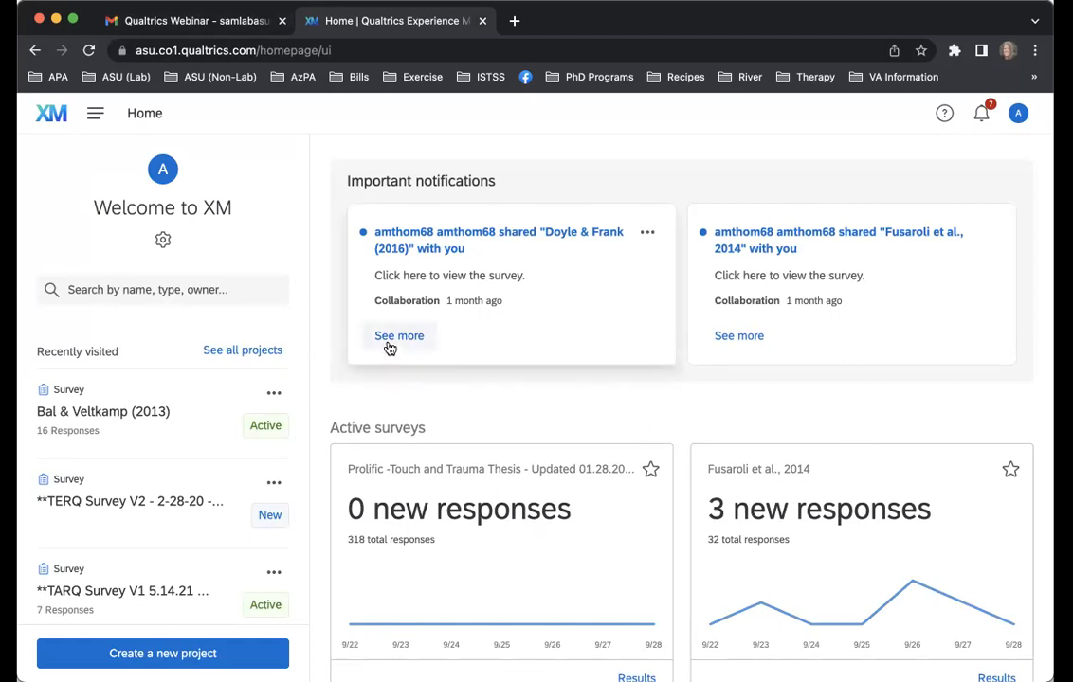
Look over the home page's recent projects, active surveys and main navigation options
left_click(163, 652)
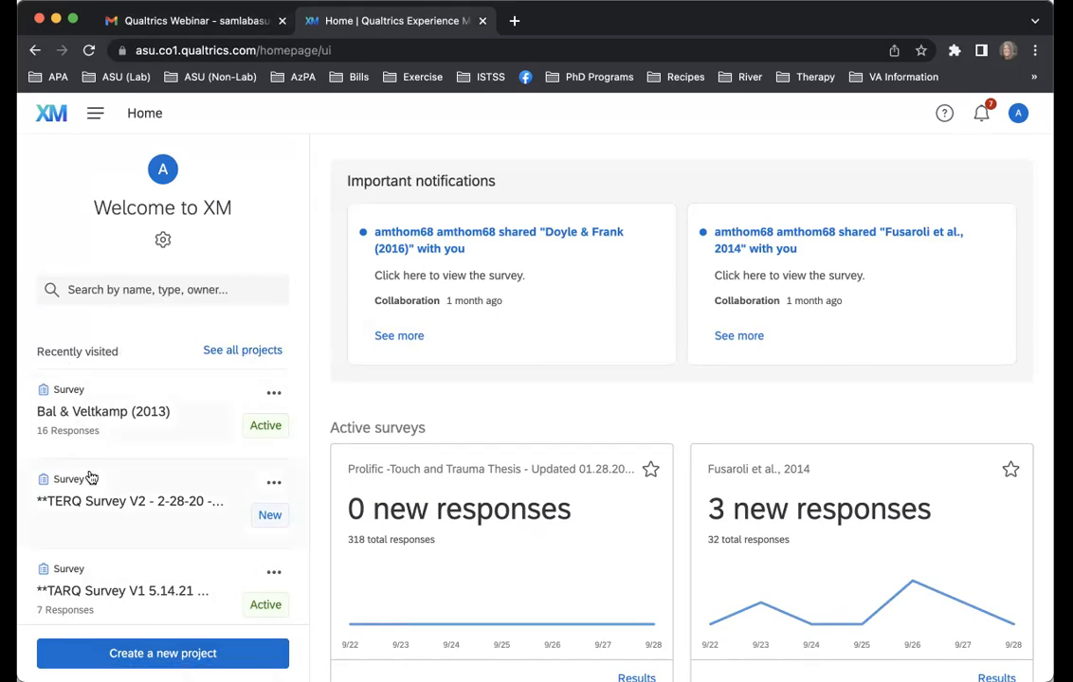
scroll(90, 478, "down", 5)
scroll(90, 478, "down", 2)
scroll(90, 478, "up", 8)
left_click(95, 126)
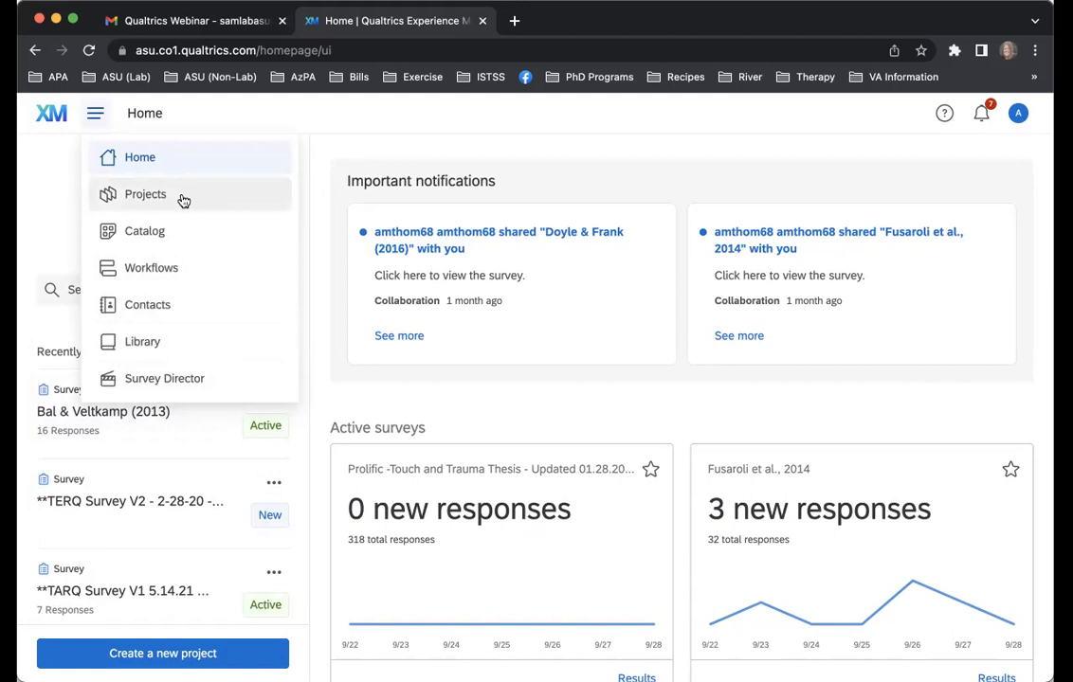
left_click(60, 231)
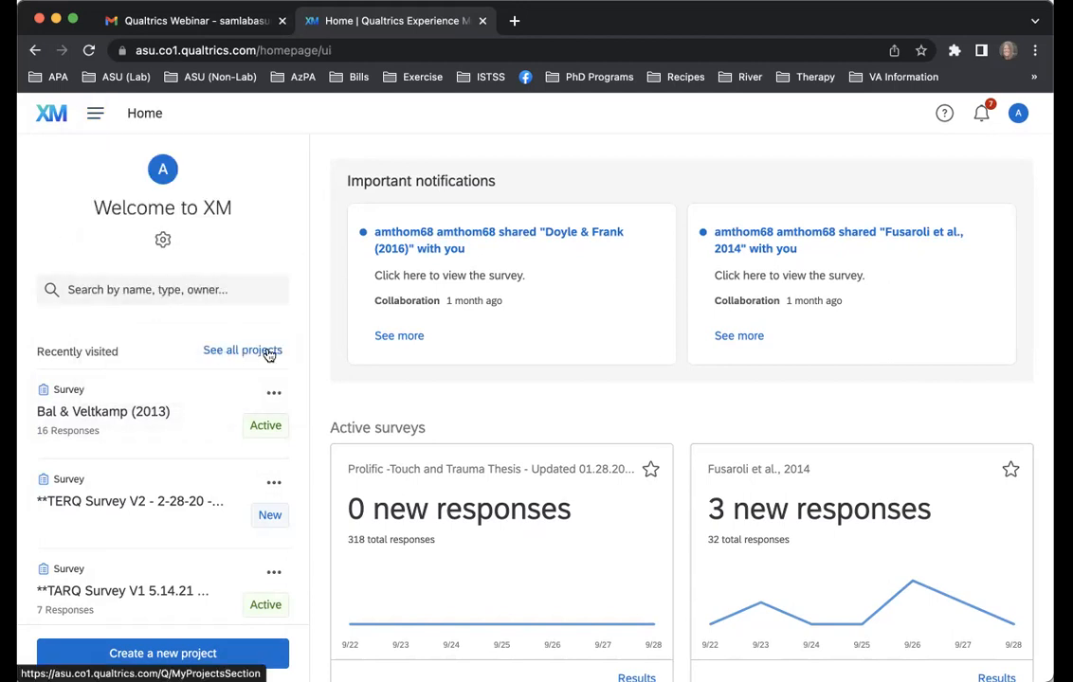
View the list of all projects and return to the home page
left_click(270, 351)
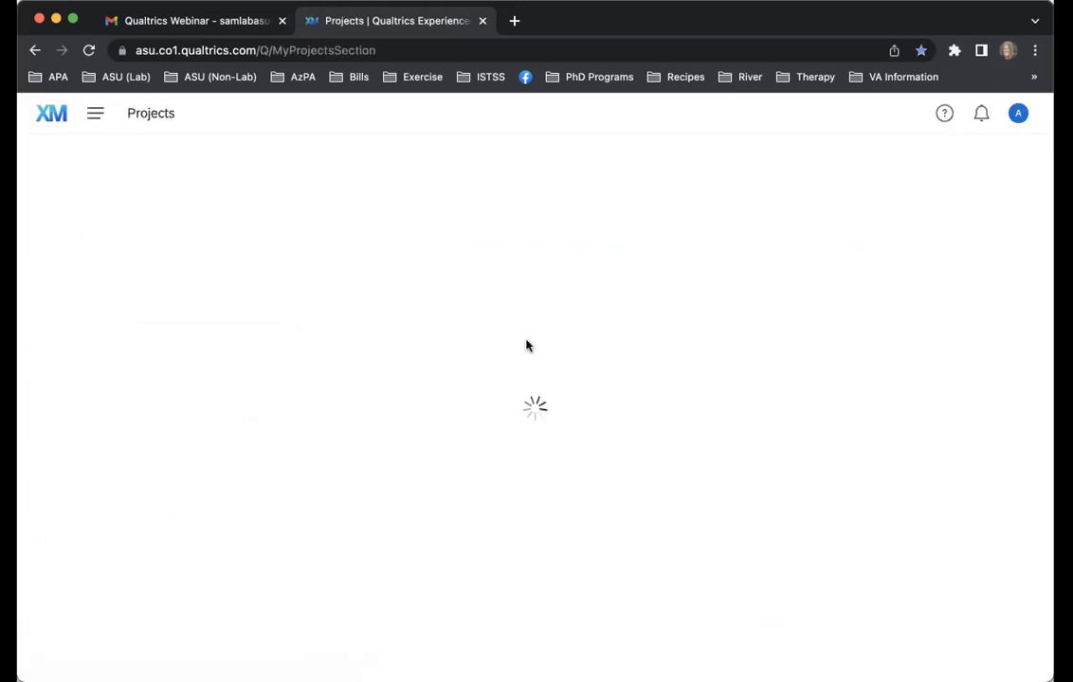
scroll(525, 350, "down", 10)
scroll(524, 350, "up", 10)
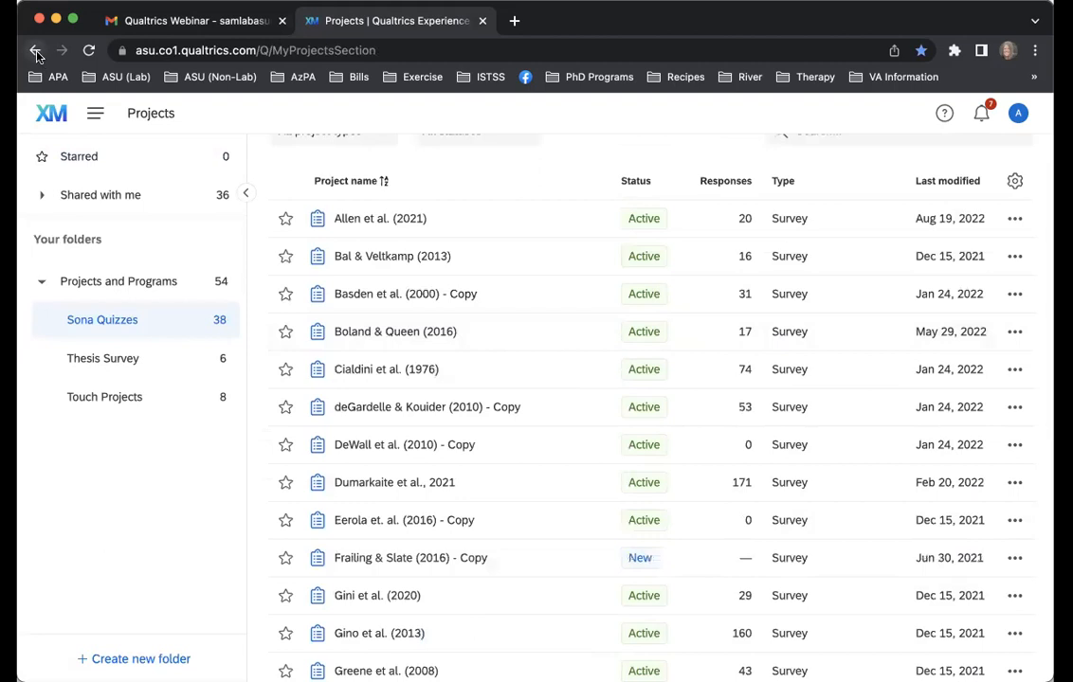
left_click(35, 50)
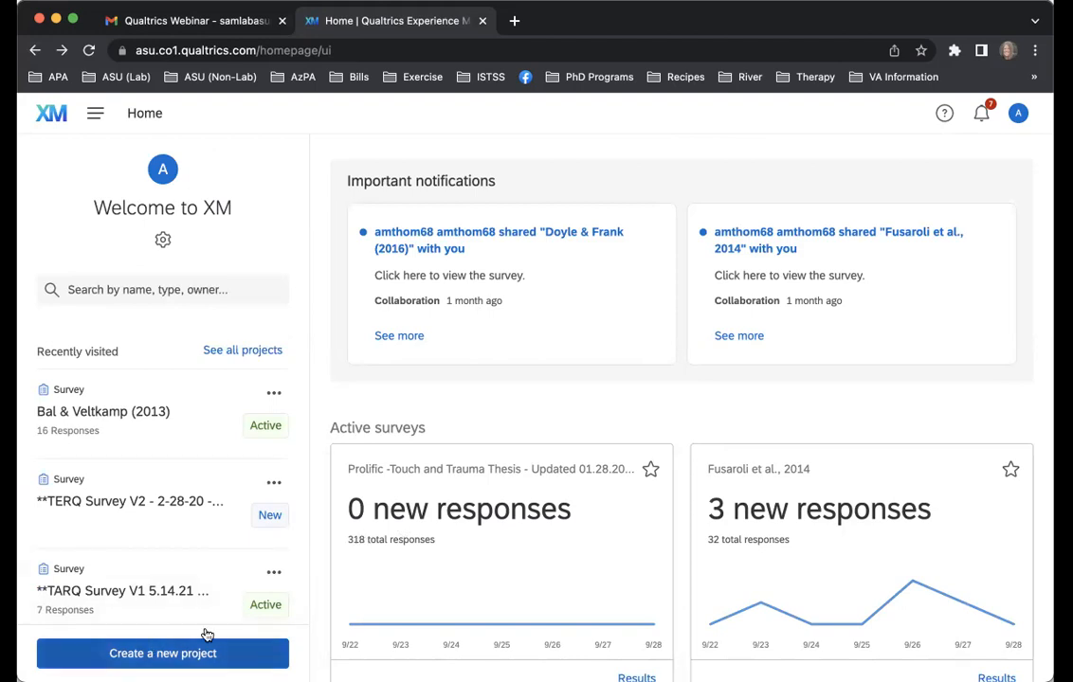
Go to the Projects page from the home page
left_click(94, 113)
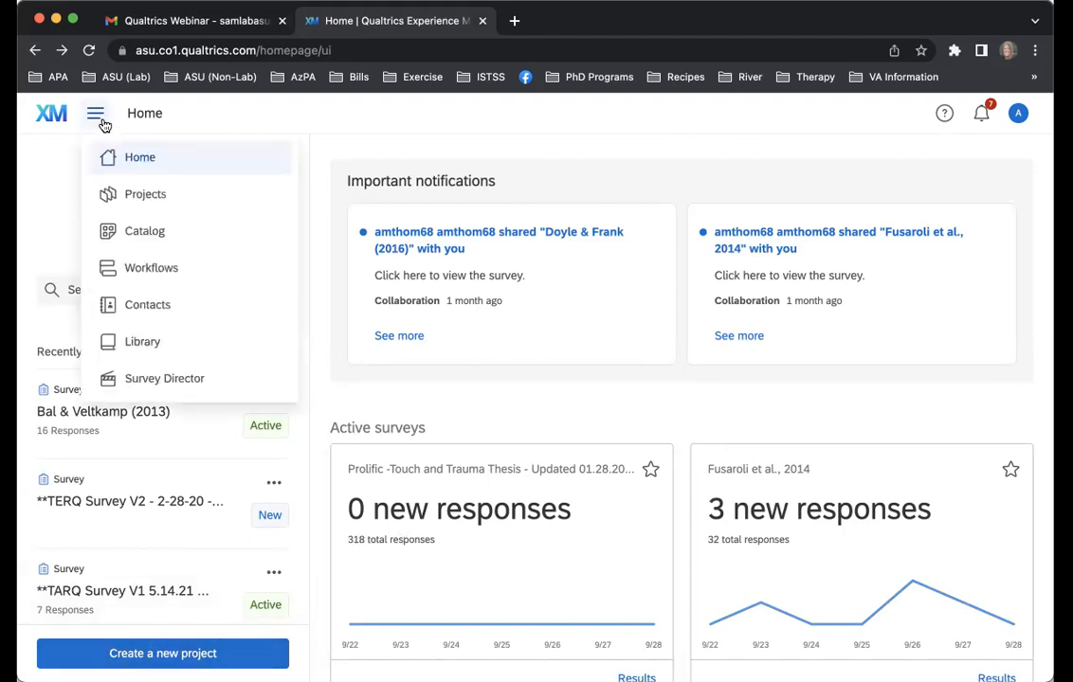
left_click(140, 195)
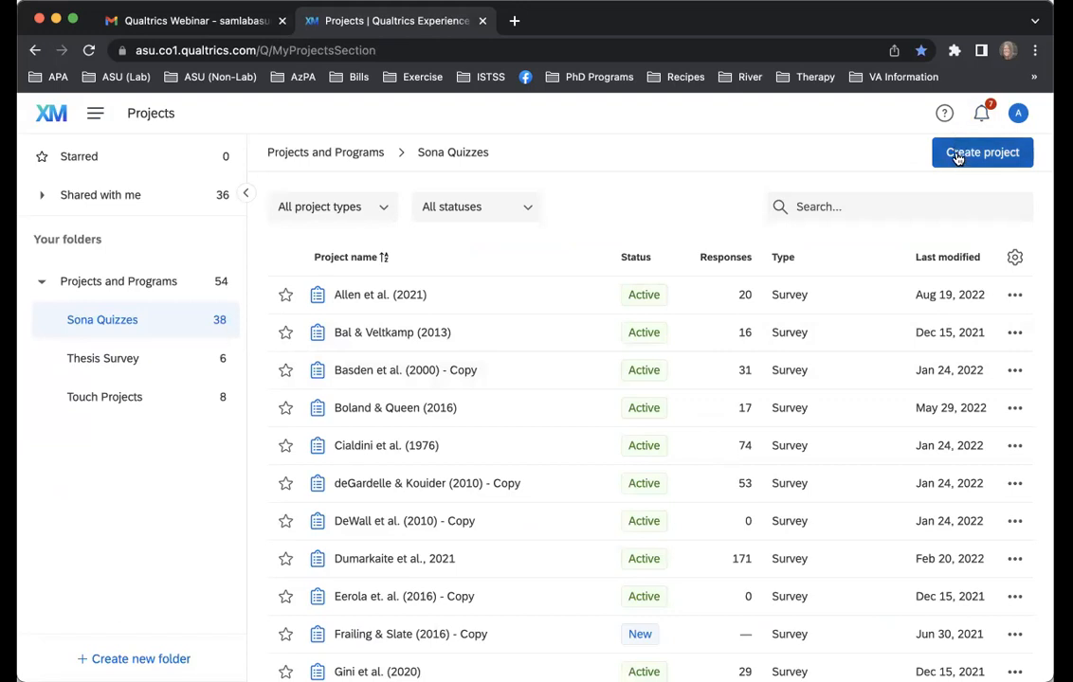
Look at the project creation catalog and at the actions available for the first survey in the Sona Quizzes folder
left_click(957, 156)
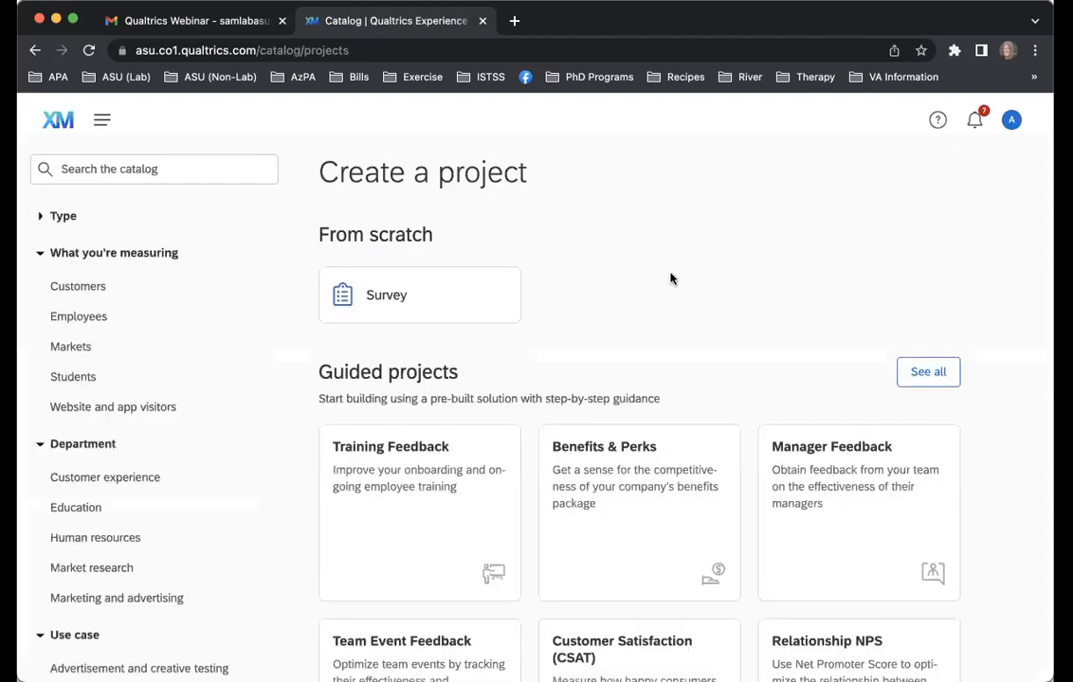
left_click(34, 52)
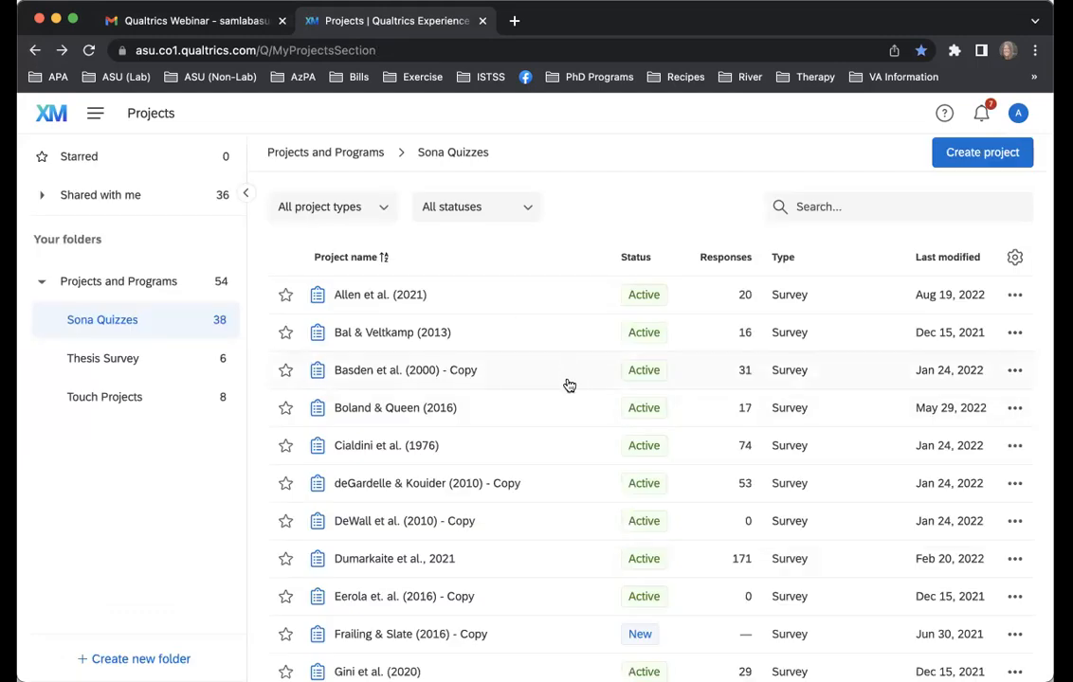
left_click(1010, 298)
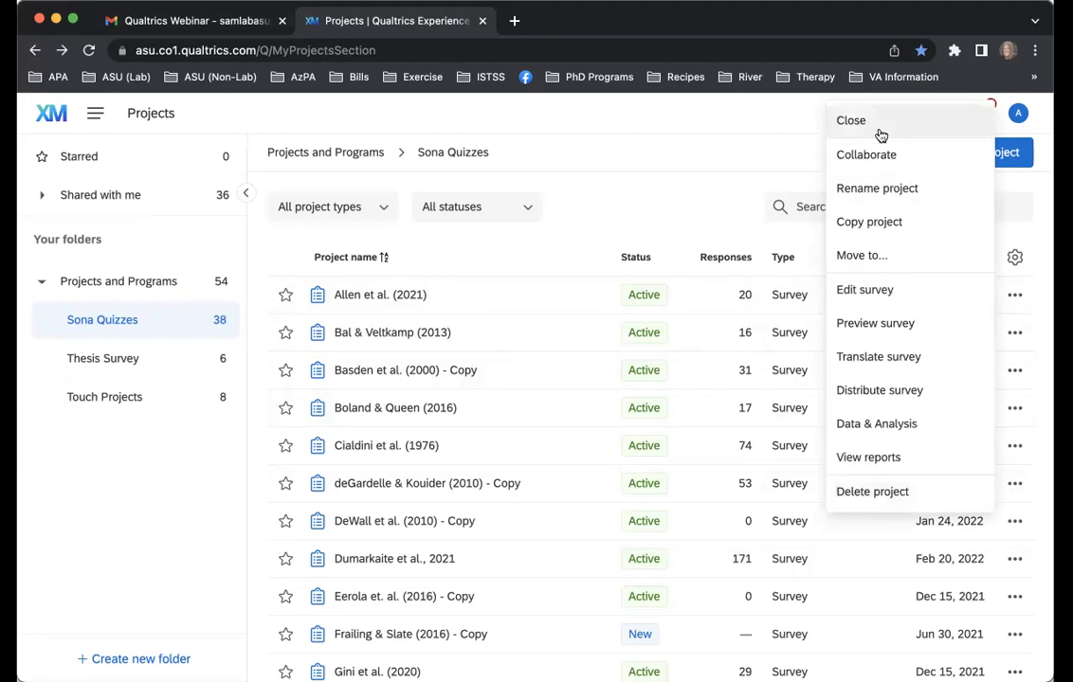
left_click(731, 144)
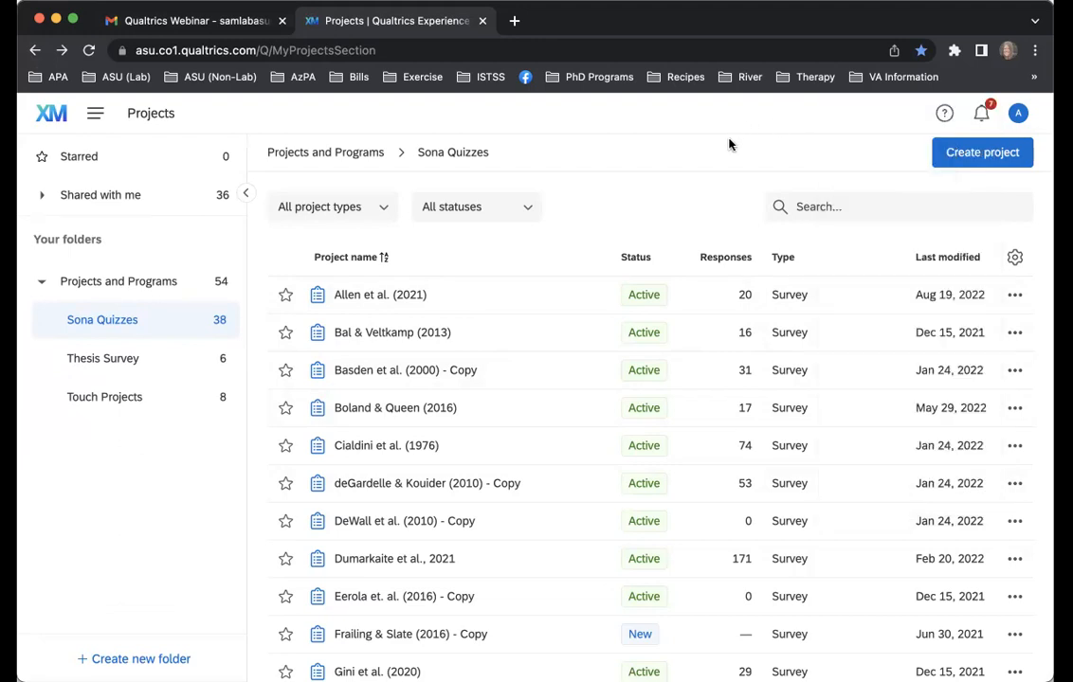
Start a new survey project from scratch and name it "SAM Lab Webinar"
left_click(968, 157)
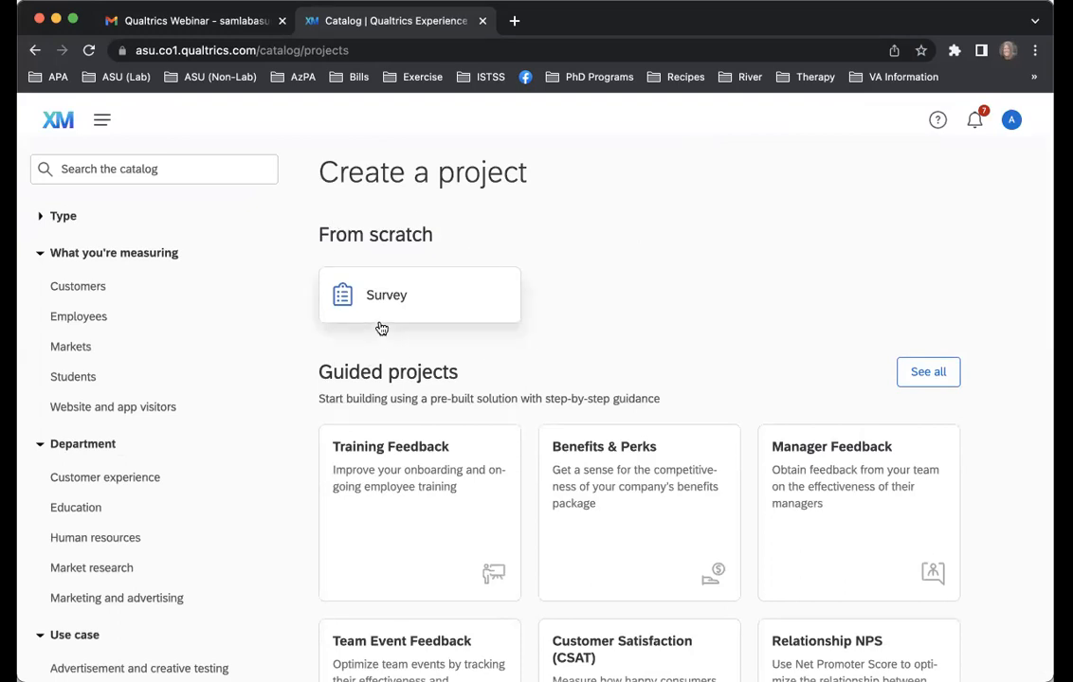
left_click(424, 301)
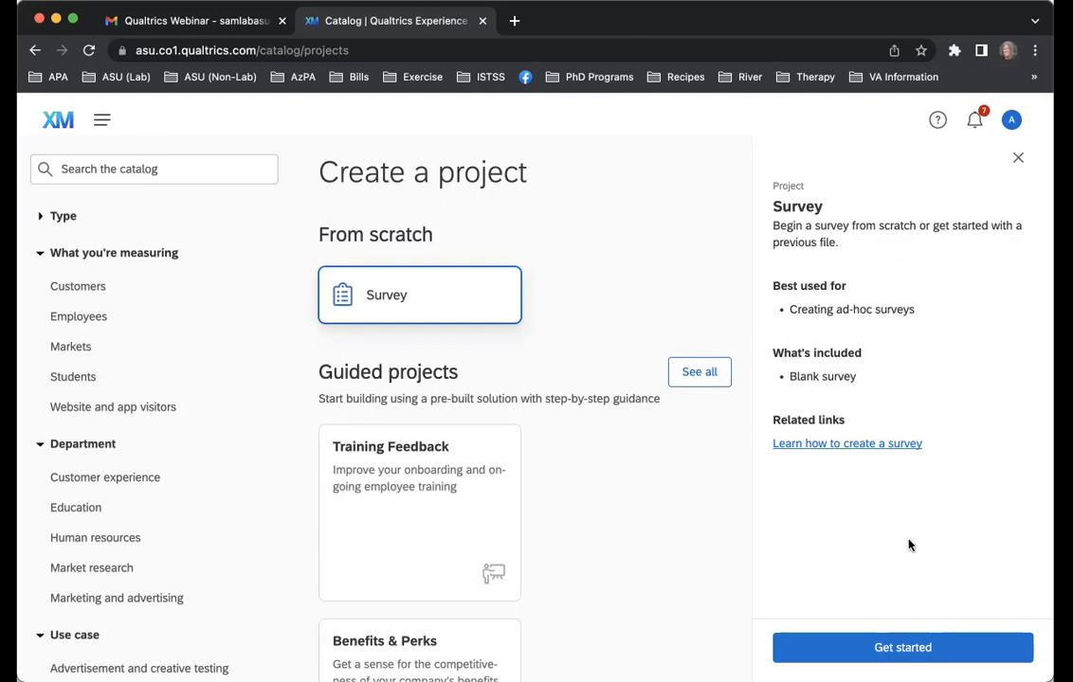
left_click(910, 652)
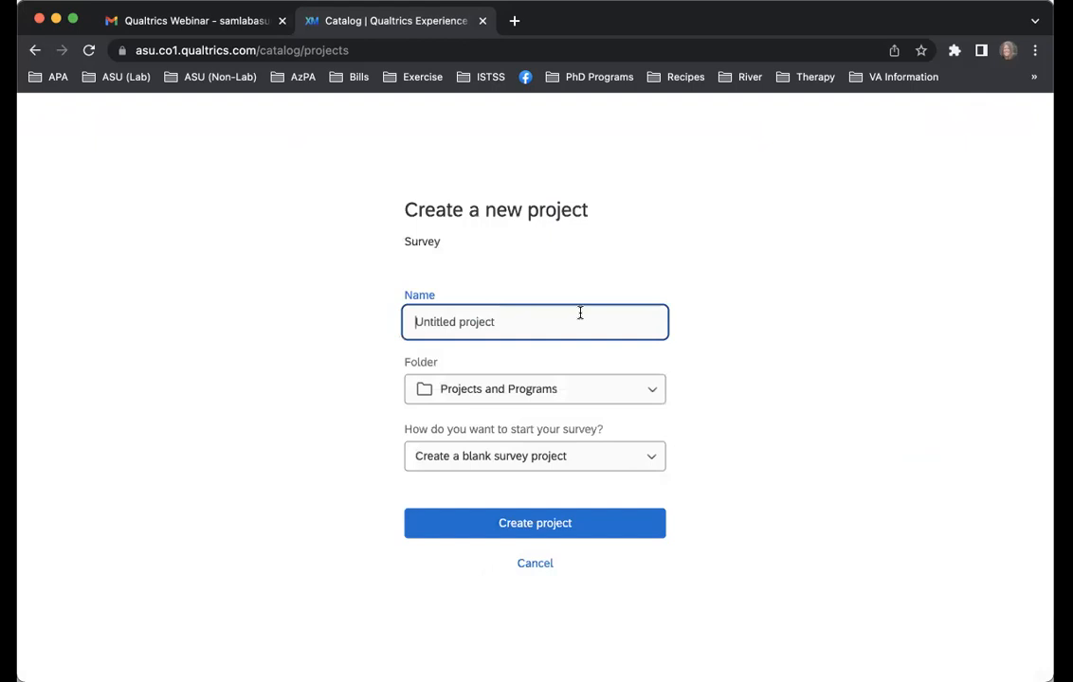
type("SAM L")
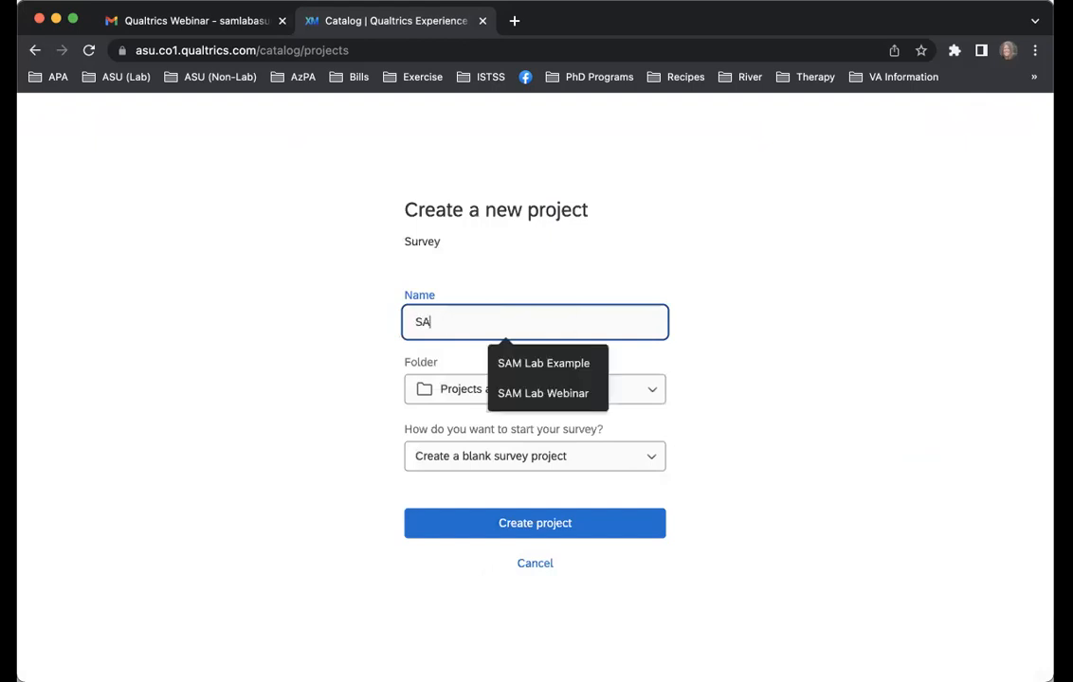
left_click(581, 402)
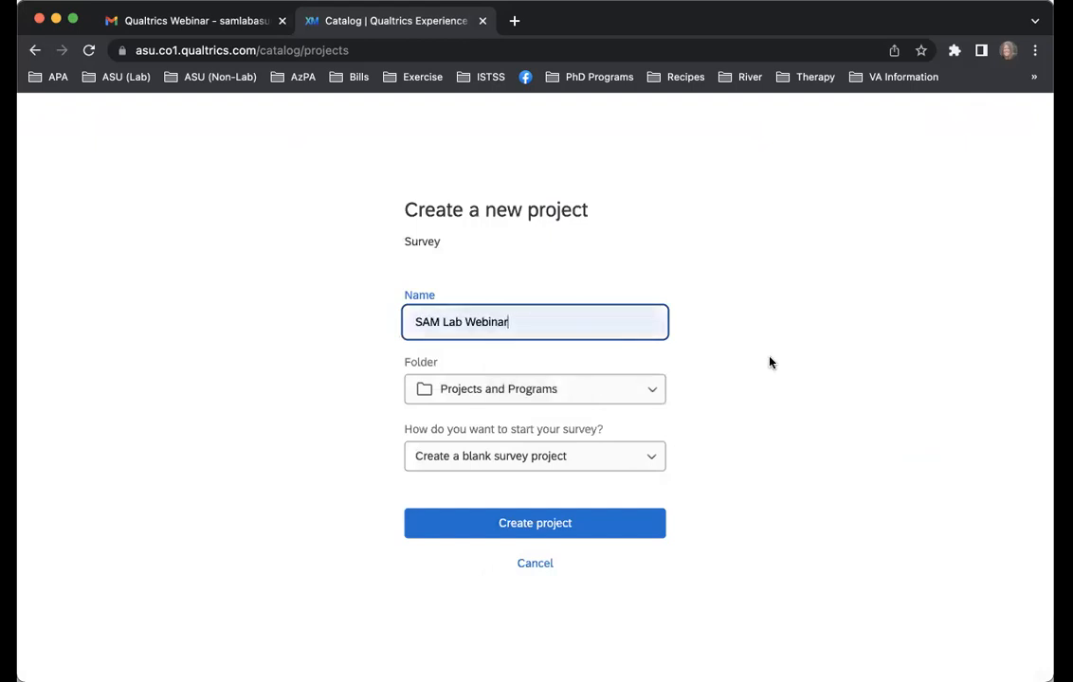
Review the folder and survey start options, and create the project as a blank survey in Projects and Programs
left_click(558, 387)
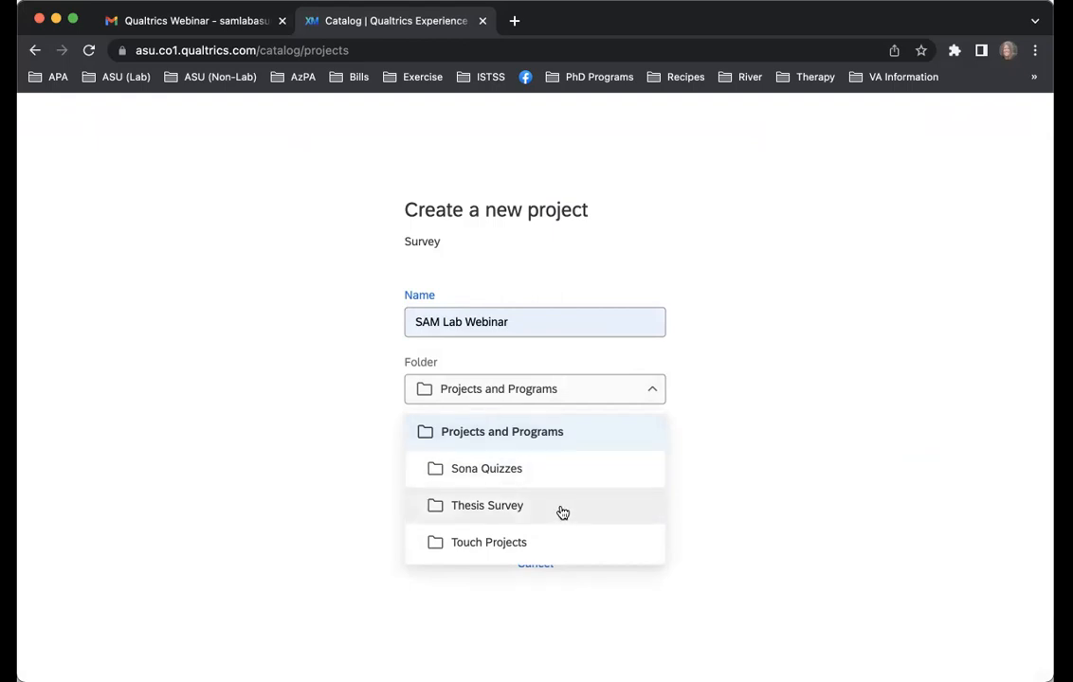
left_click(706, 457)
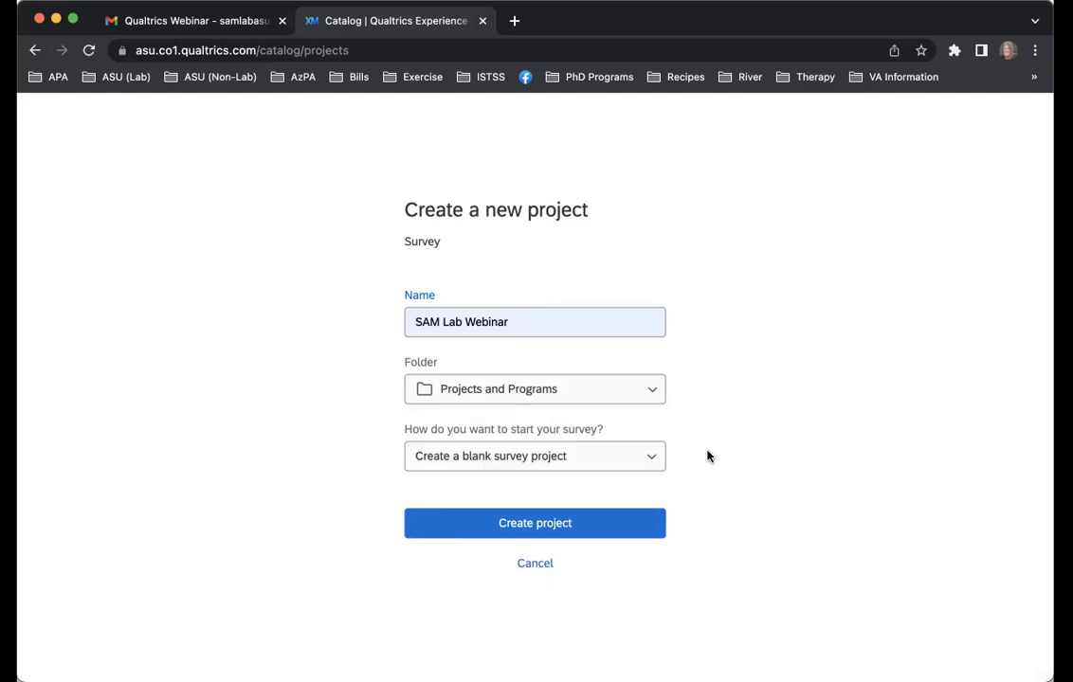
left_click(604, 465)
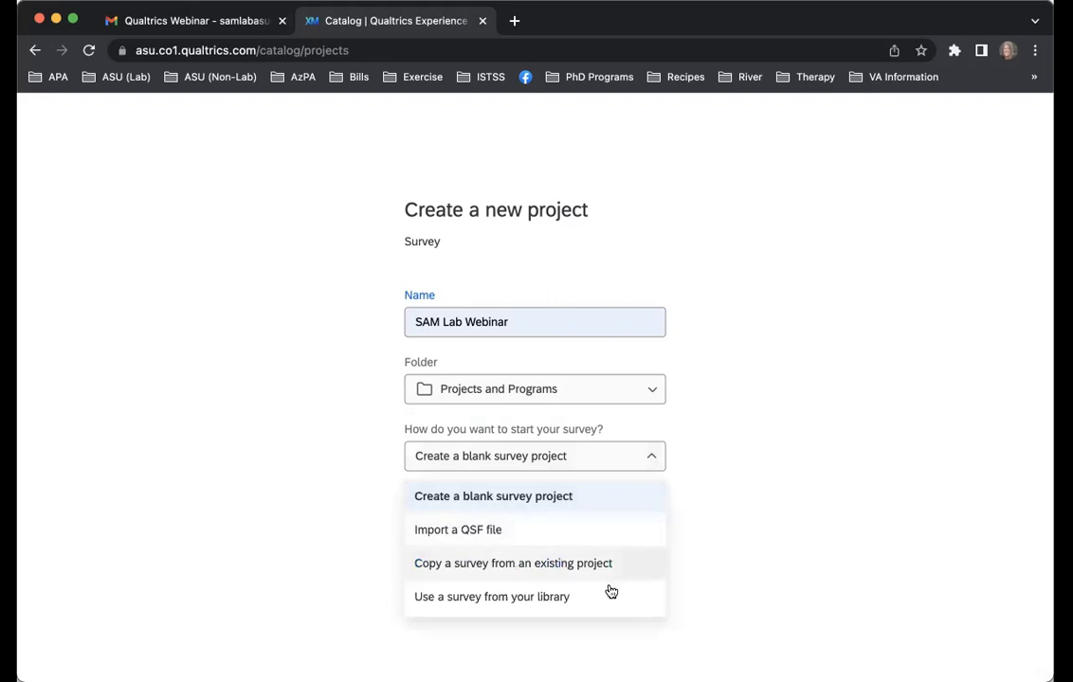
left_click(777, 521)
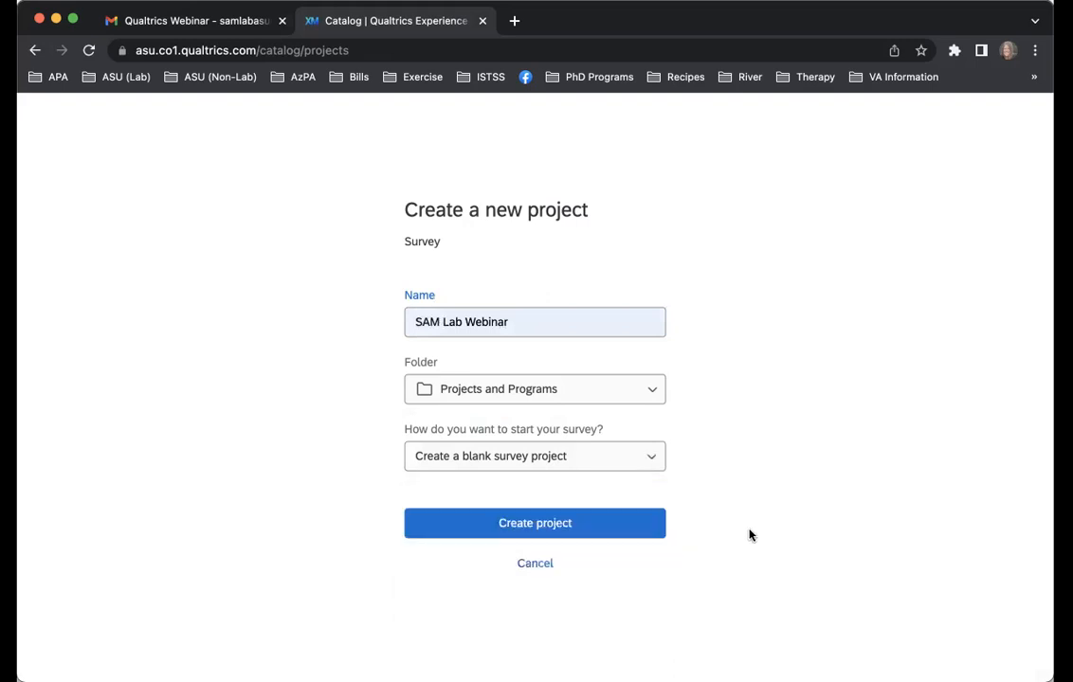
left_click(607, 528)
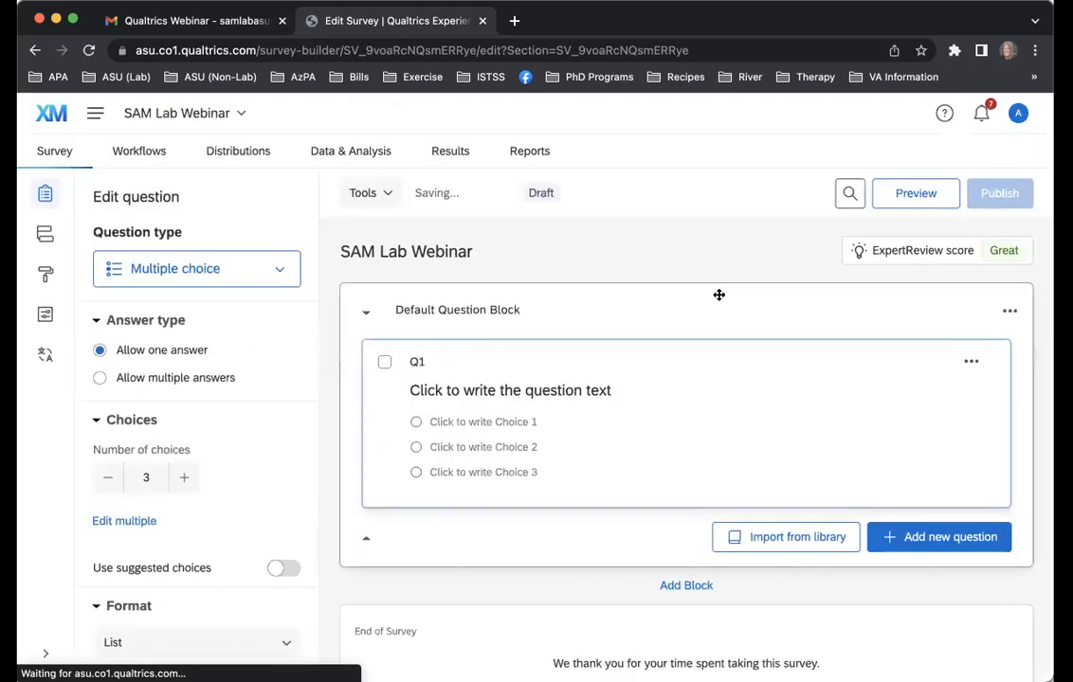
Rename the default question block to "SAM Lab Questionnaire"
scroll(715, 299, "down", 1)
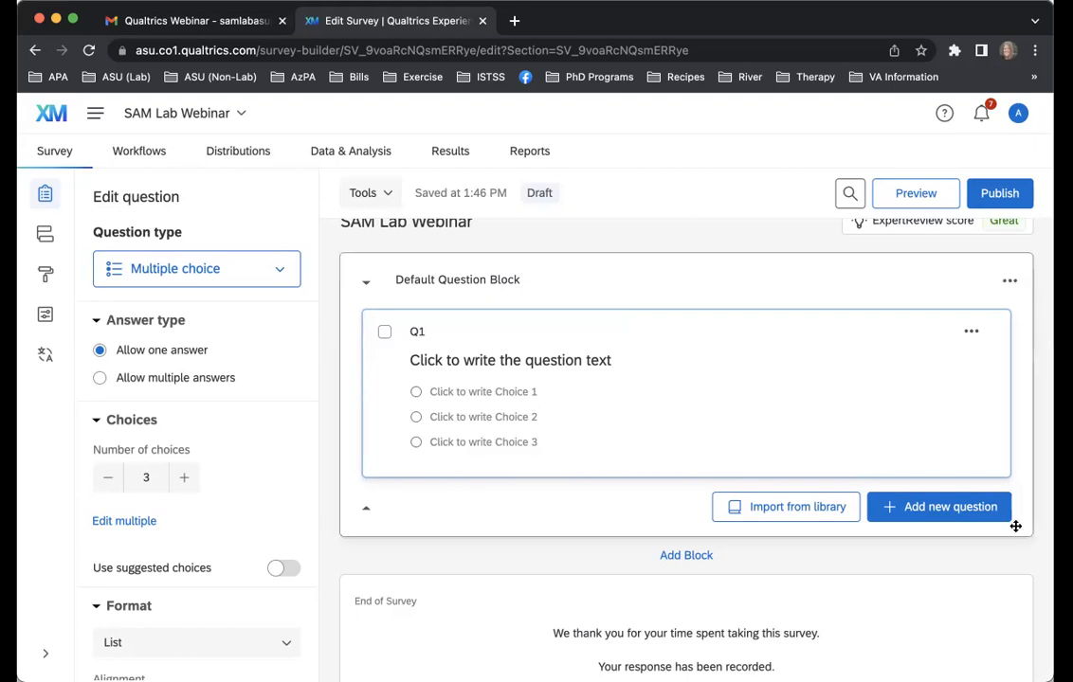
left_click(627, 493)
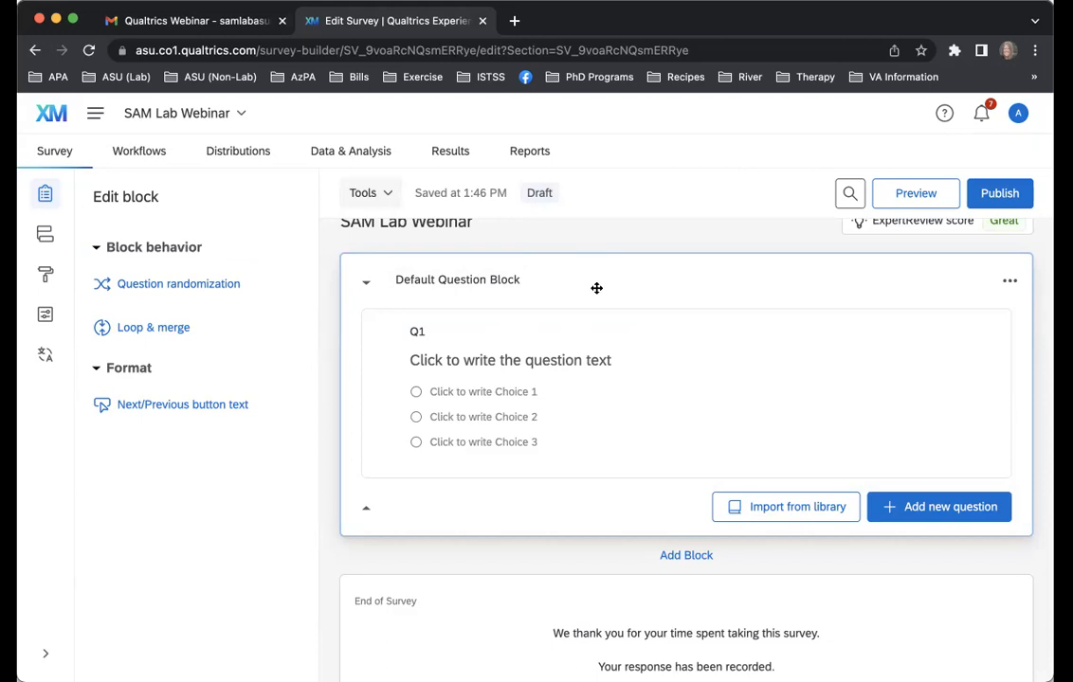
left_click(502, 282)
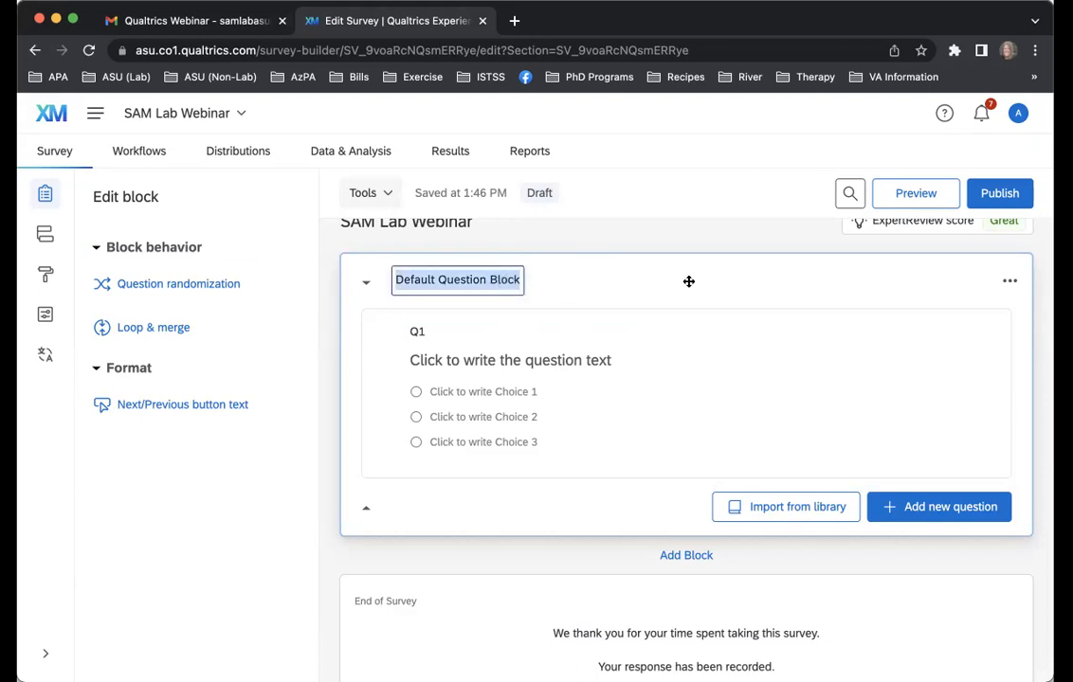
type("SAM Lab Questionnaire")
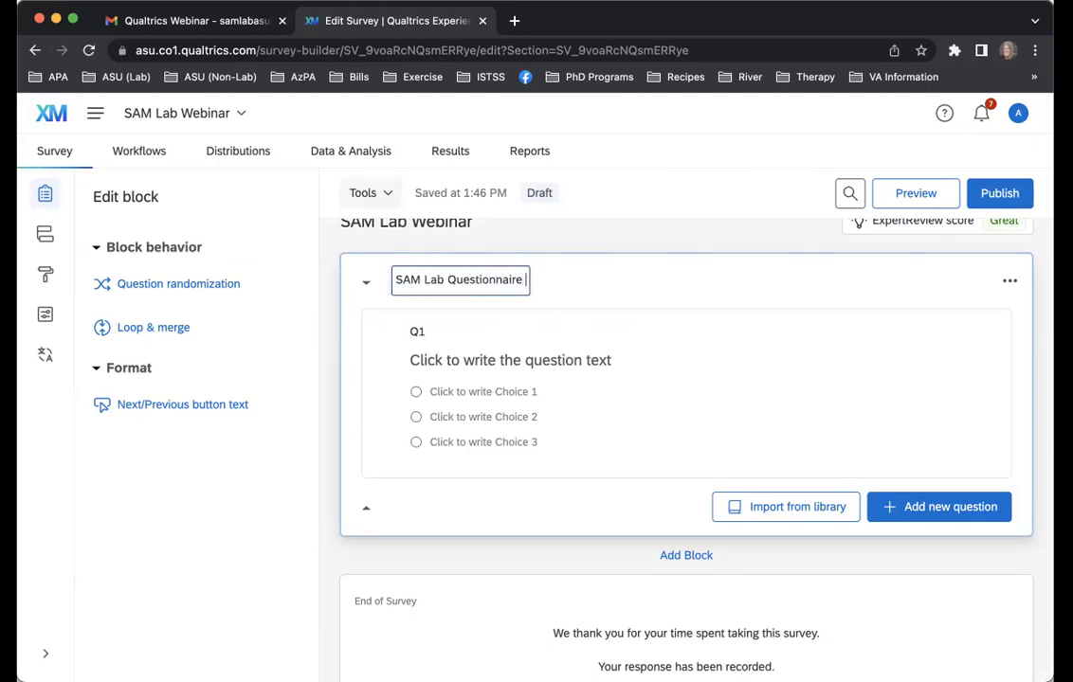
key("BackSpace")
left_click(613, 292)
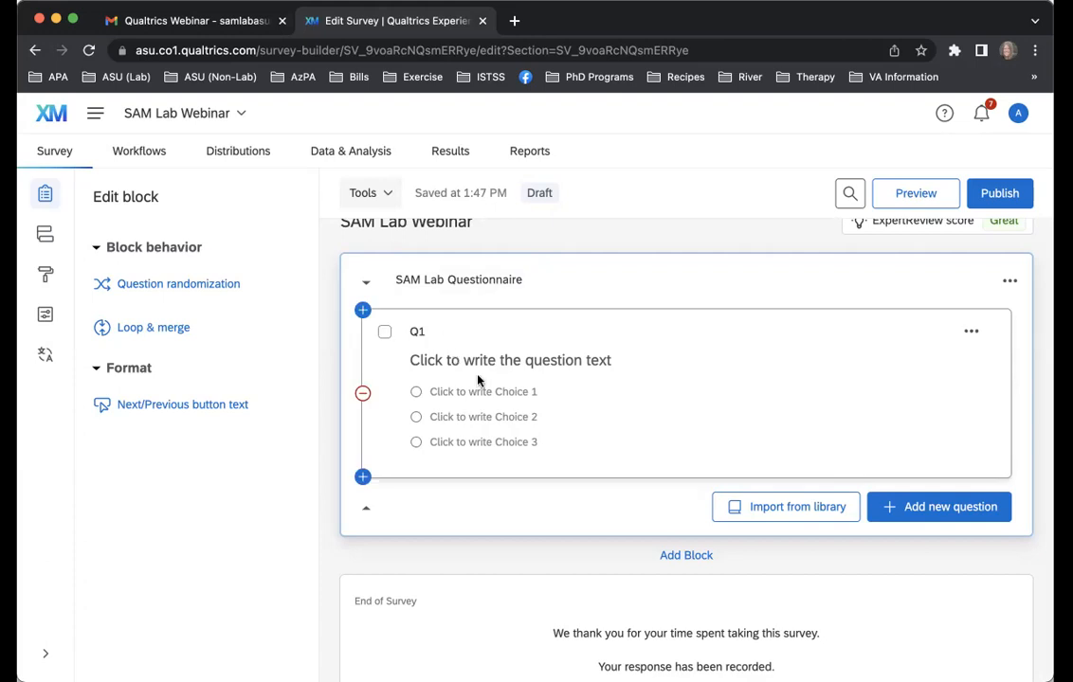
Change the first question's number label to "SAM1"
left_click(418, 341)
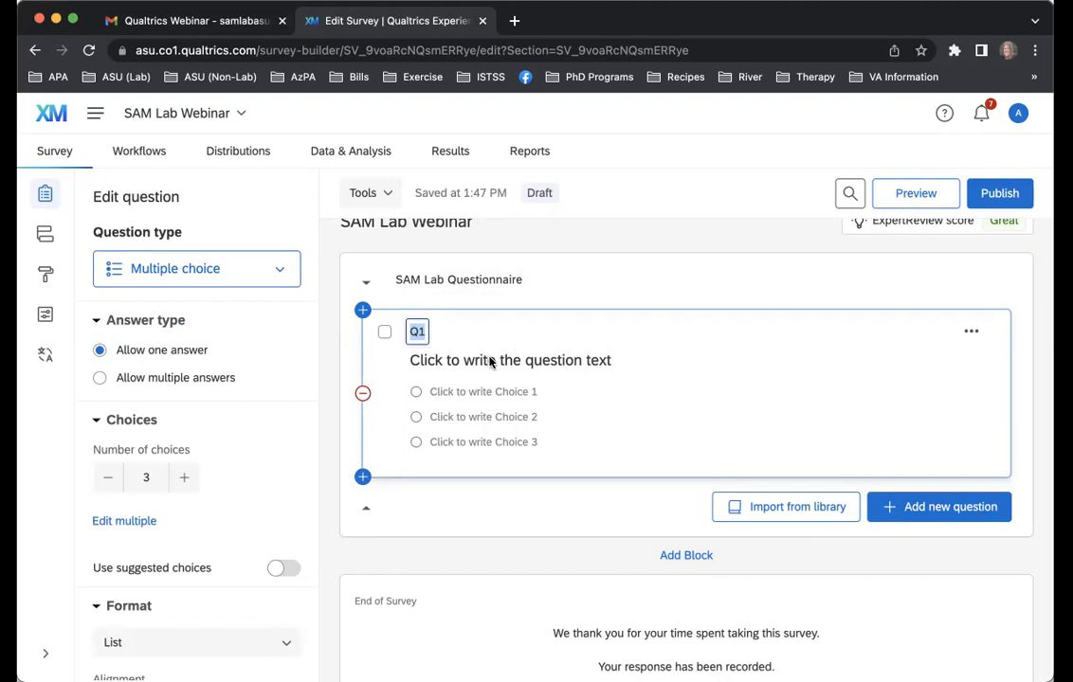
type("SAM1")
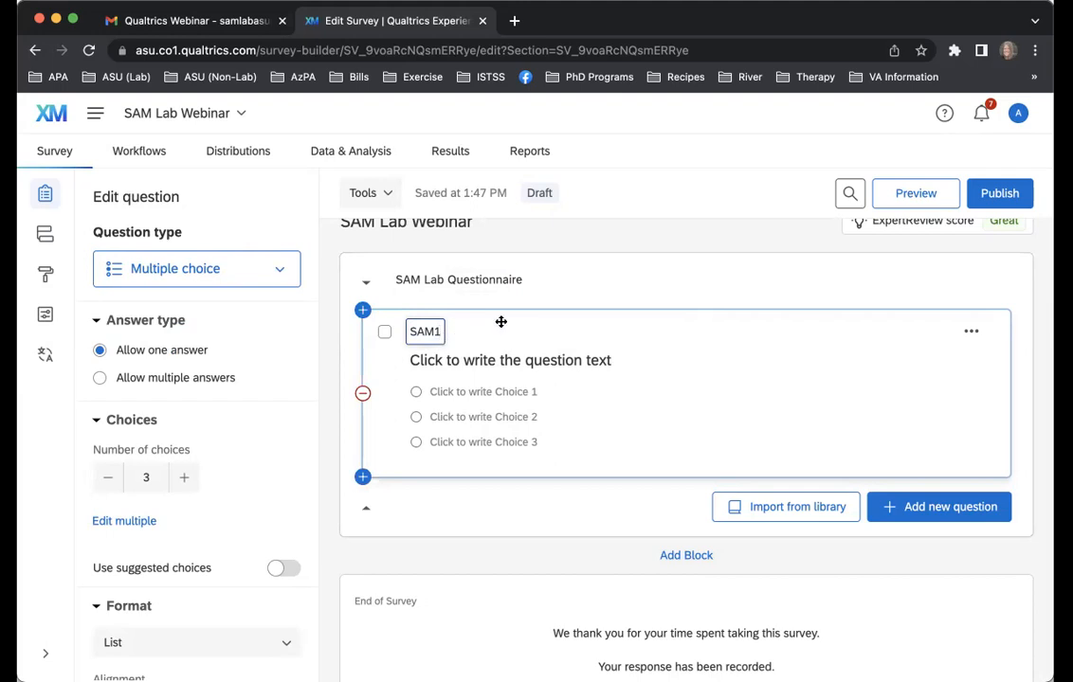
left_click(558, 360)
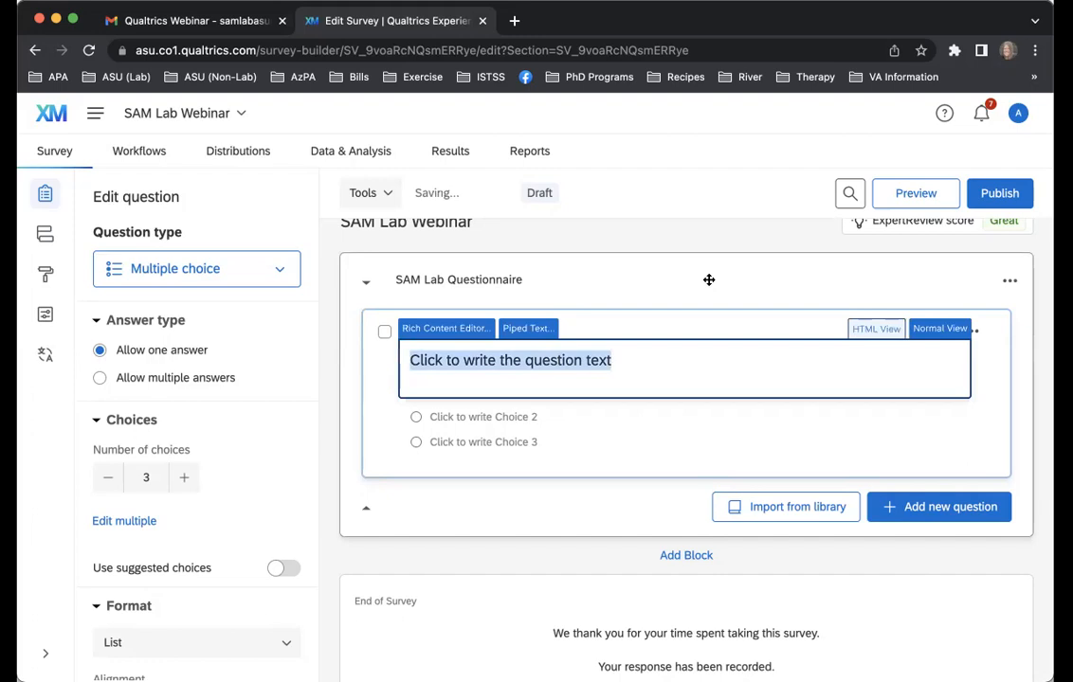
left_click(619, 285)
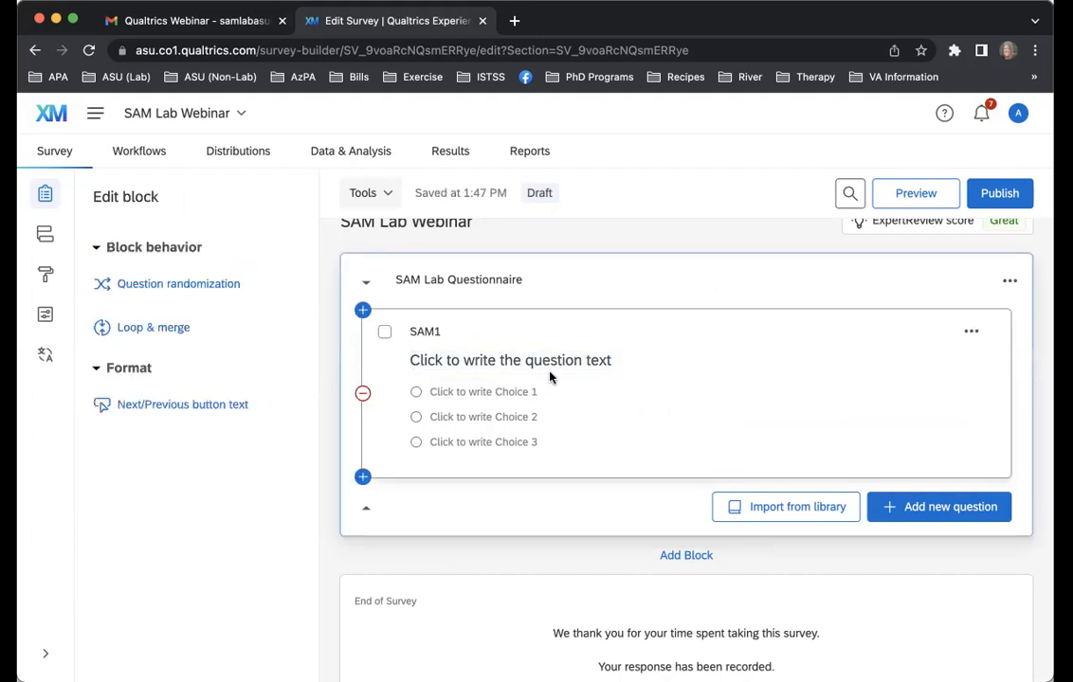
Set the text of question SAM1 to "What is the most frequently asked question in the SAM Lab?"
left_click(550, 362)
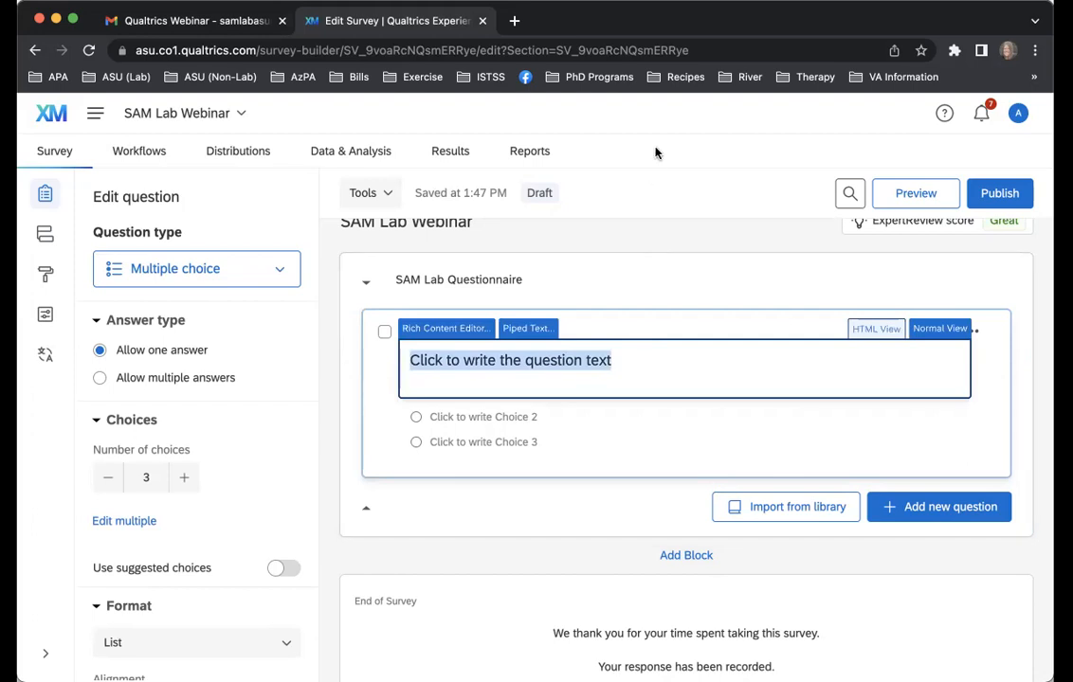
type("What i")
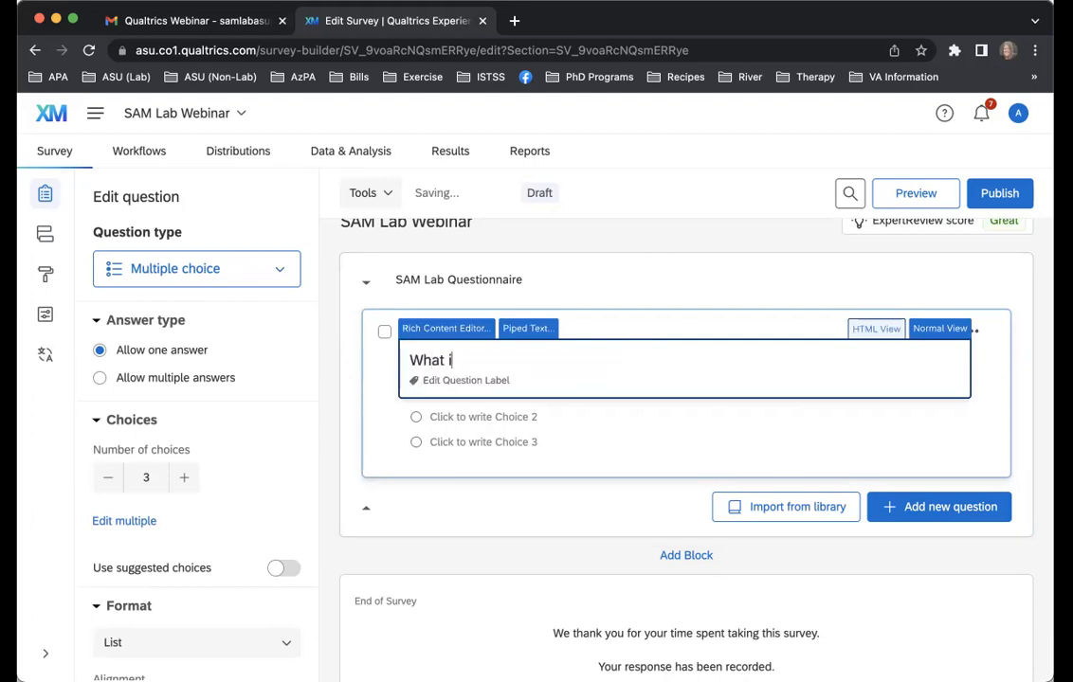
type("s the most frequenly as")
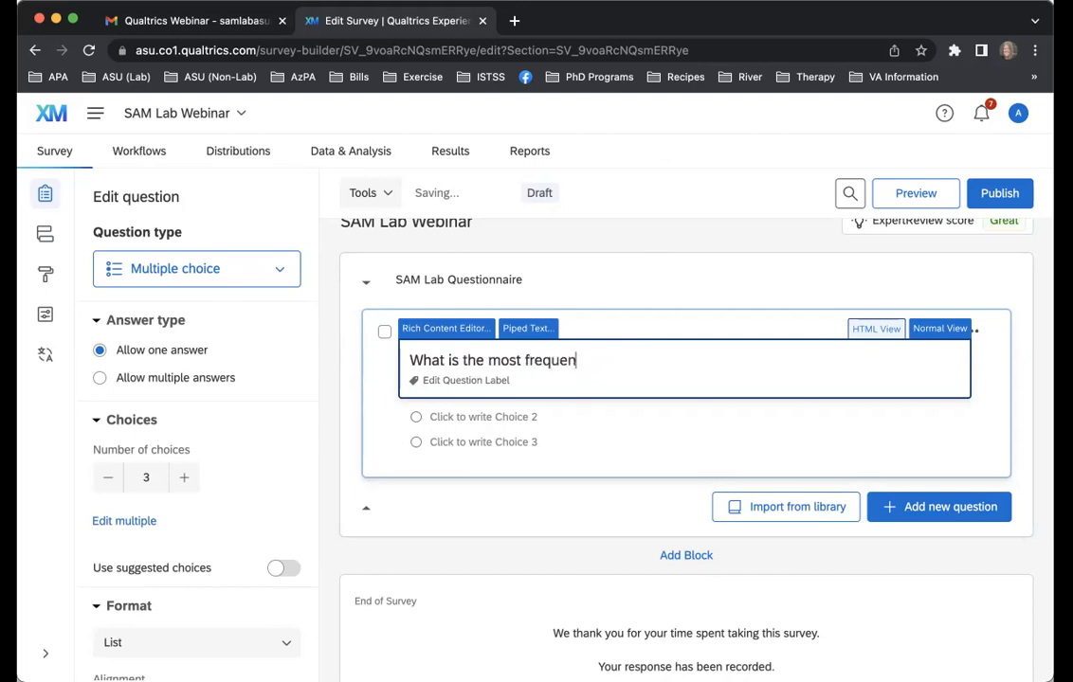
key("BackSpace")
key("BackSpace")
key("BackSpace")
type("asked question in the SAM Lab?")
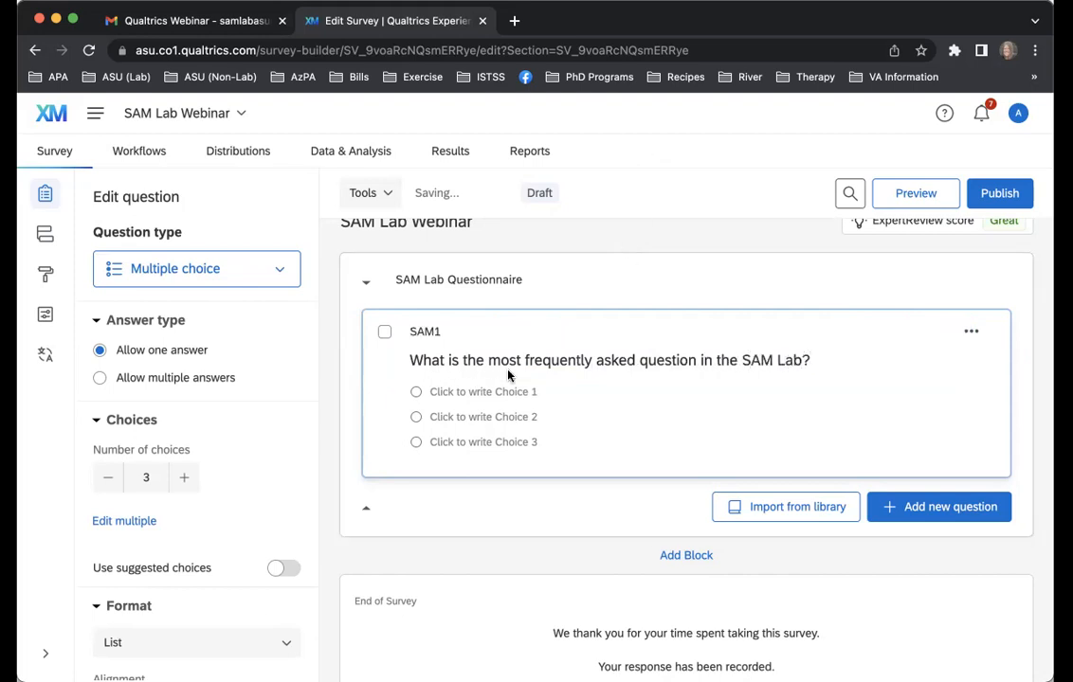
Fill in the three choices of SAM1 as "What is a t-test?", "What is an ANOVA?" and "Do I get extra credit?"
left_click(498, 387)
type("What is ")
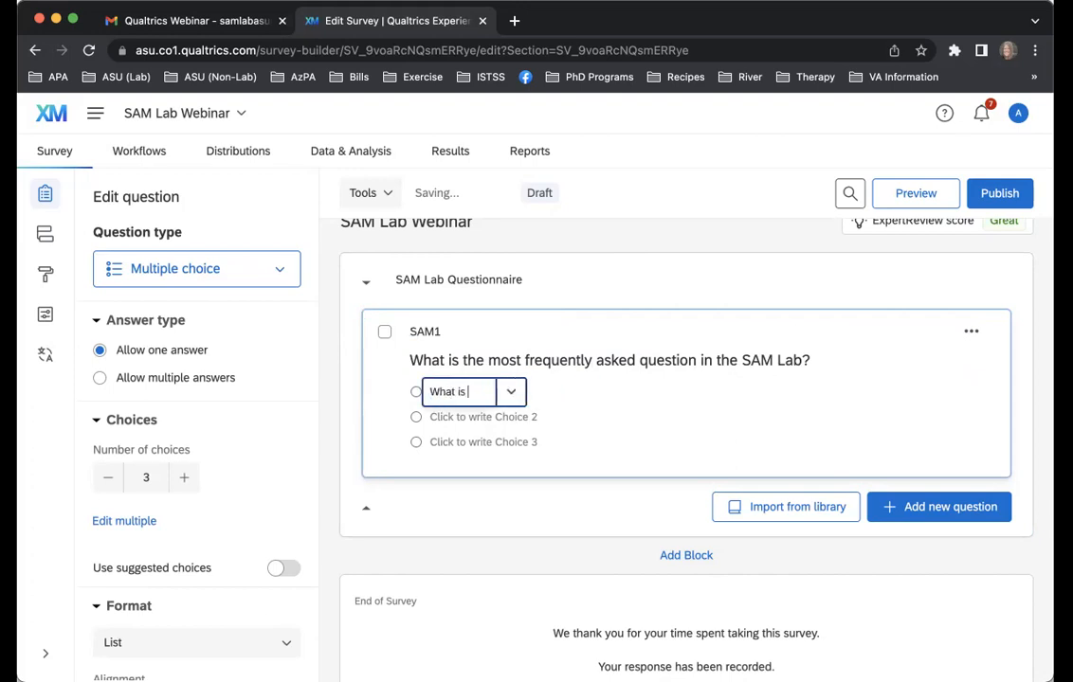
type("a t-test?")
left_click(465, 416)
type("What is an ANOVA?")
left_click(447, 443)
type("Do I get extra credit?")
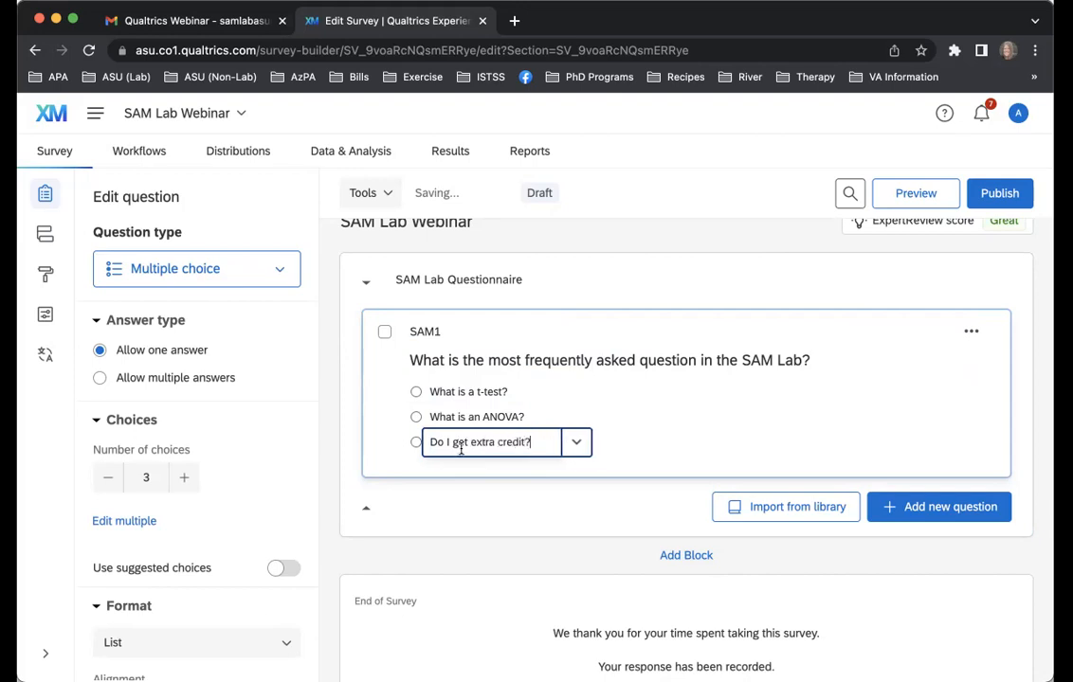
left_click(566, 246)
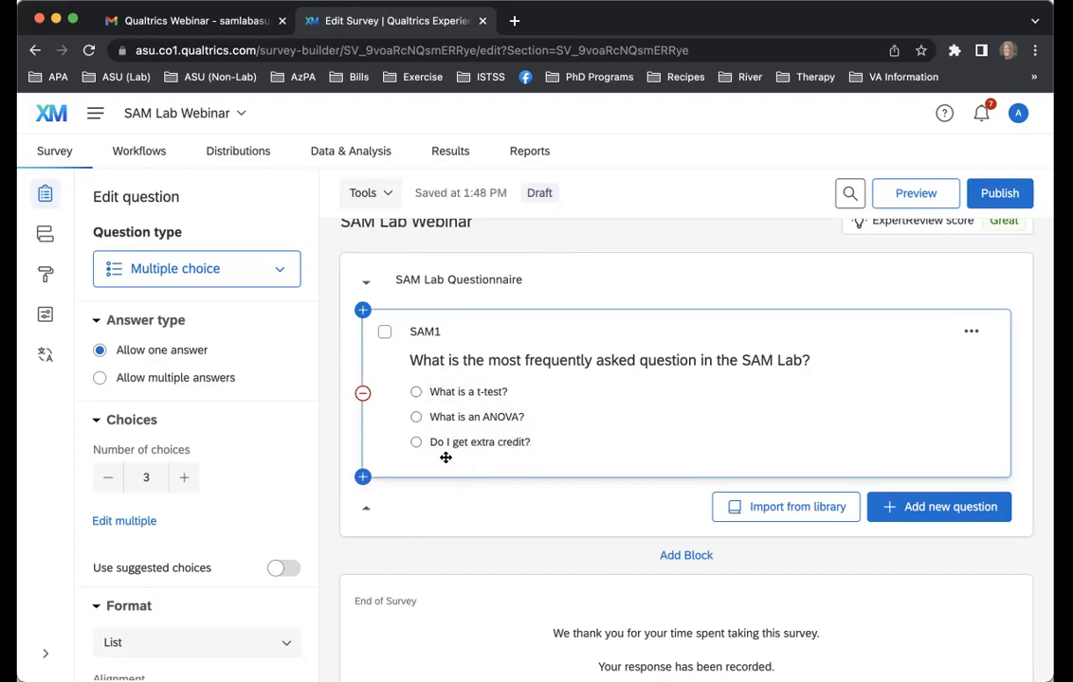
Add a multiple choice question below SAM1, and view the bulk answer-item editor for both questions without changing any items
left_click(133, 521)
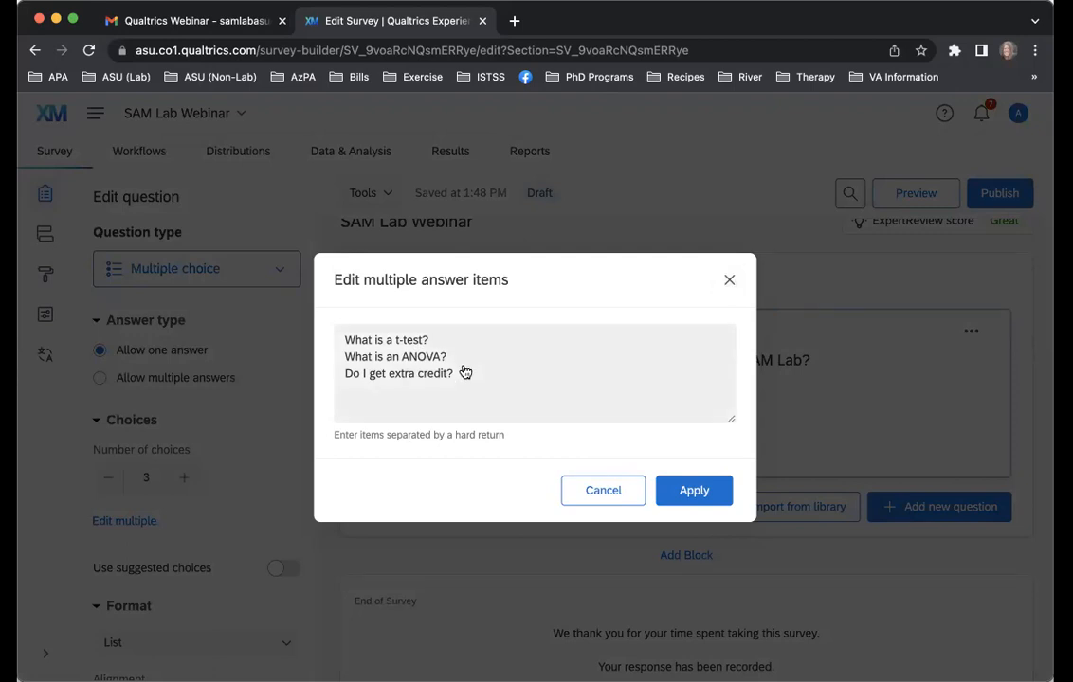
left_click(728, 281)
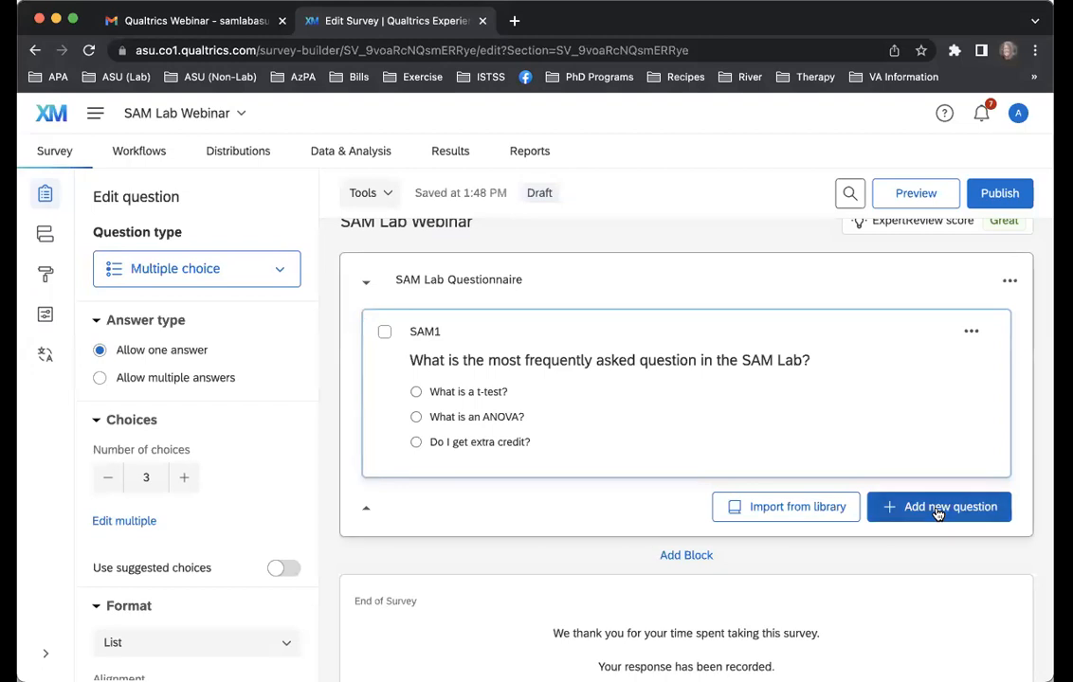
left_click(937, 508)
left_click(823, 245)
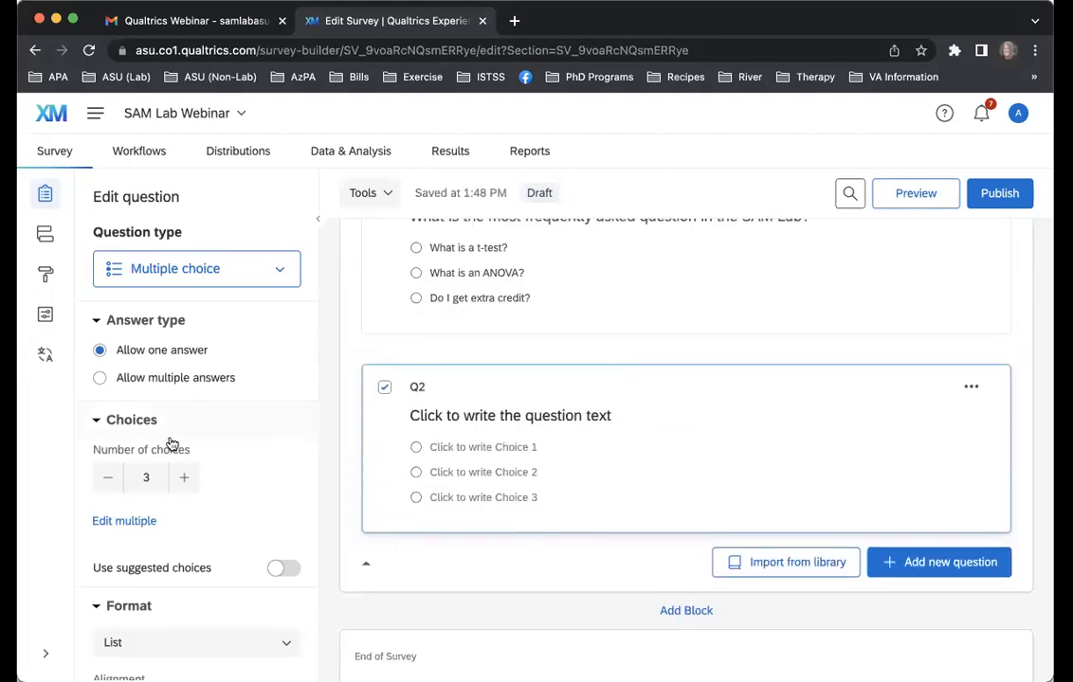
left_click(133, 521)
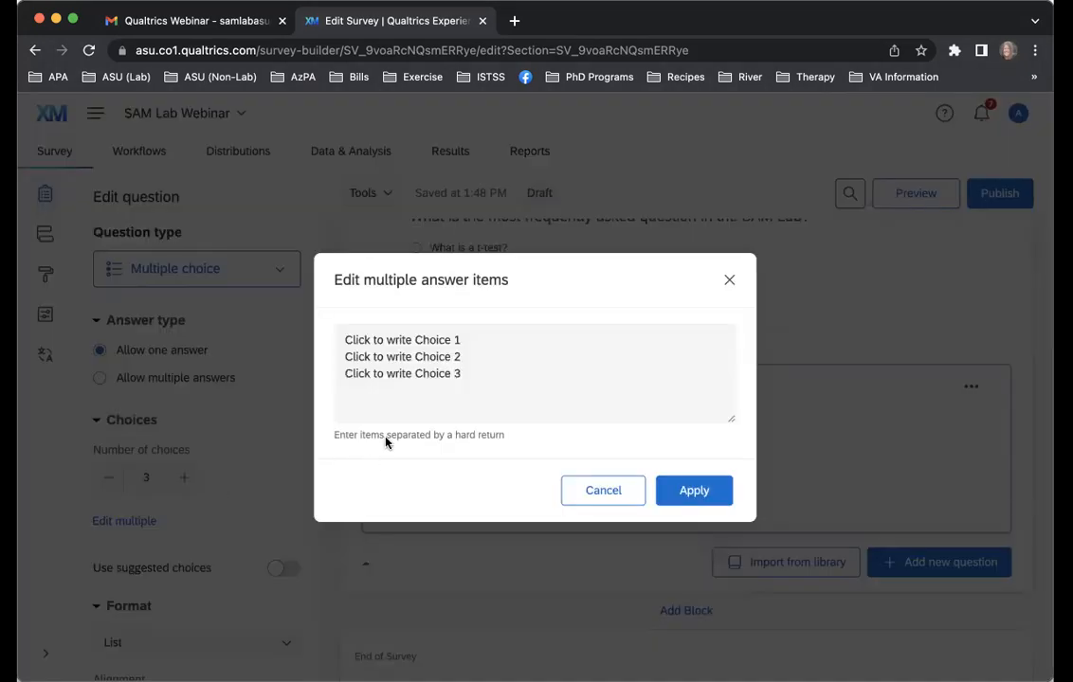
left_click(730, 281)
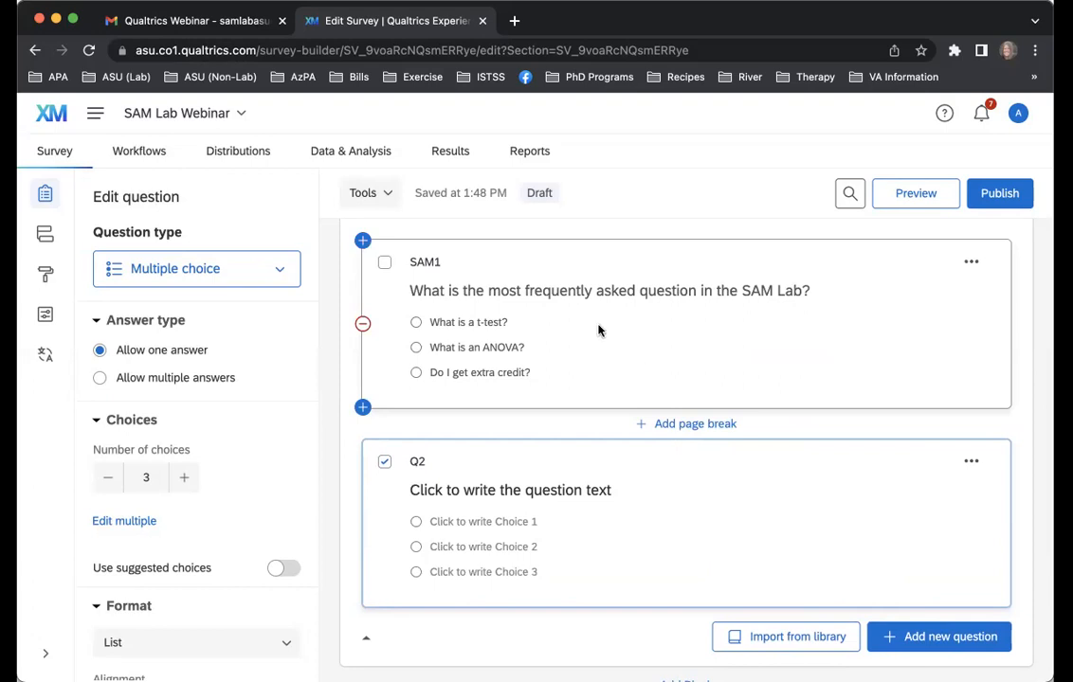
Add a new block below the SAM Lab Questionnaire block, and review that block's other available actions
scroll(568, 284, "up", 2)
left_click(658, 315)
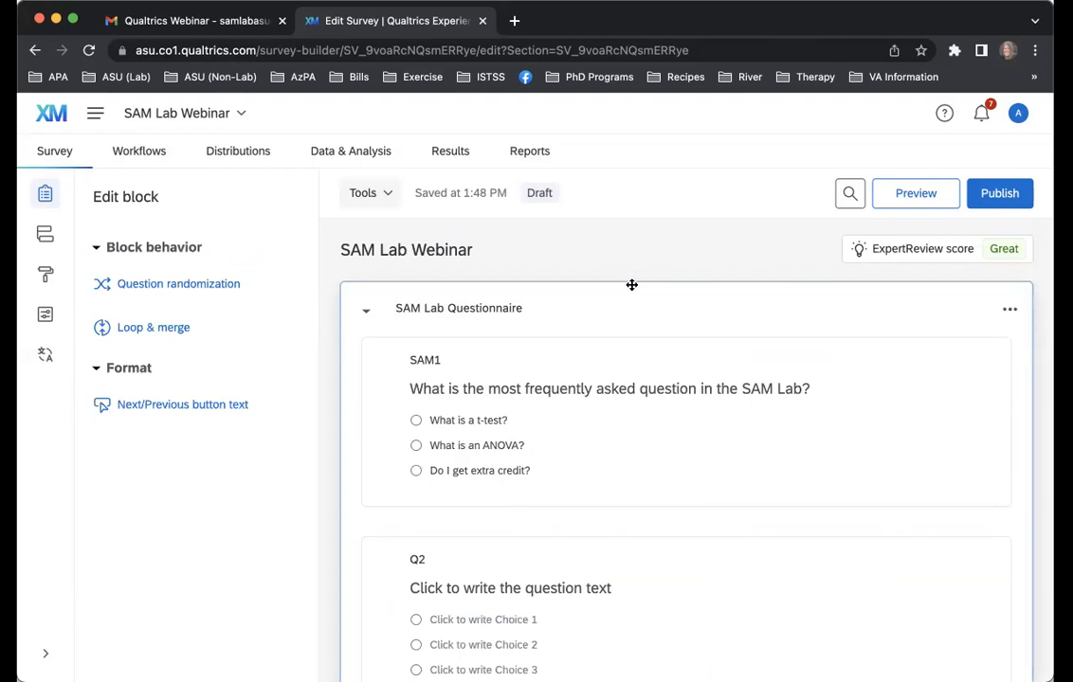
scroll(906, 314, "down", 1)
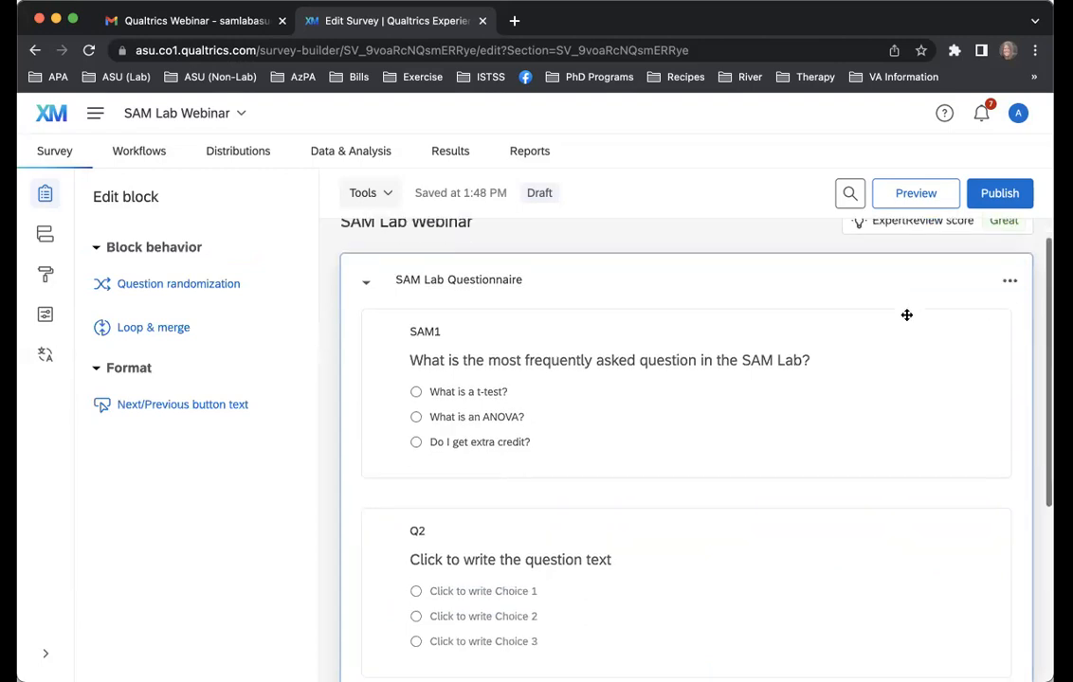
left_click(1010, 285)
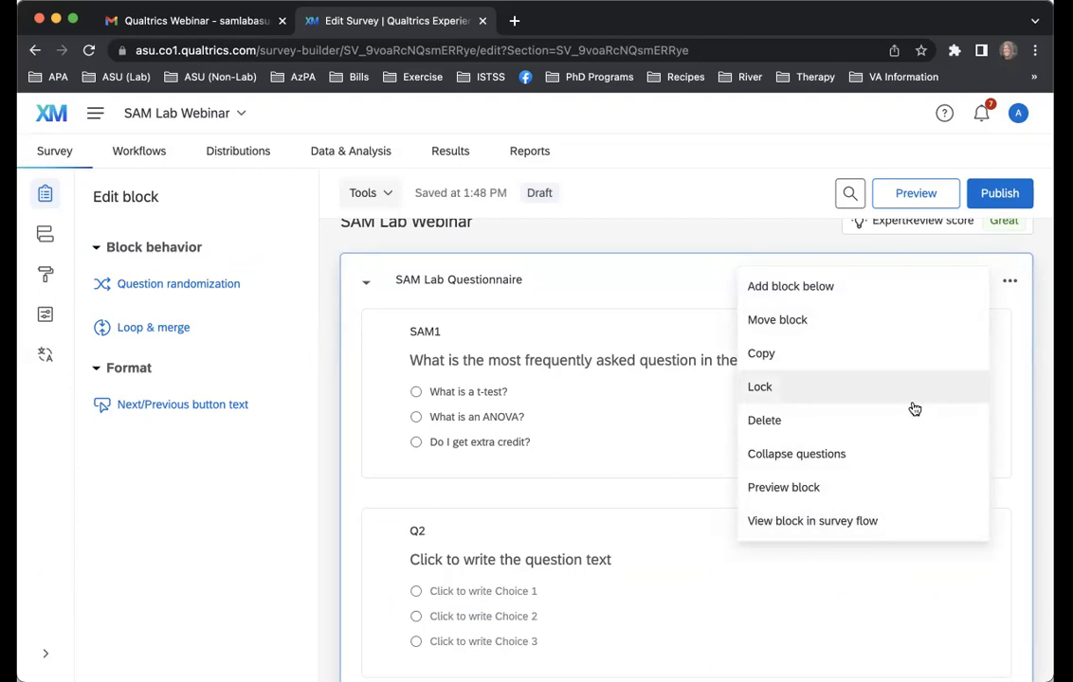
left_click(915, 291)
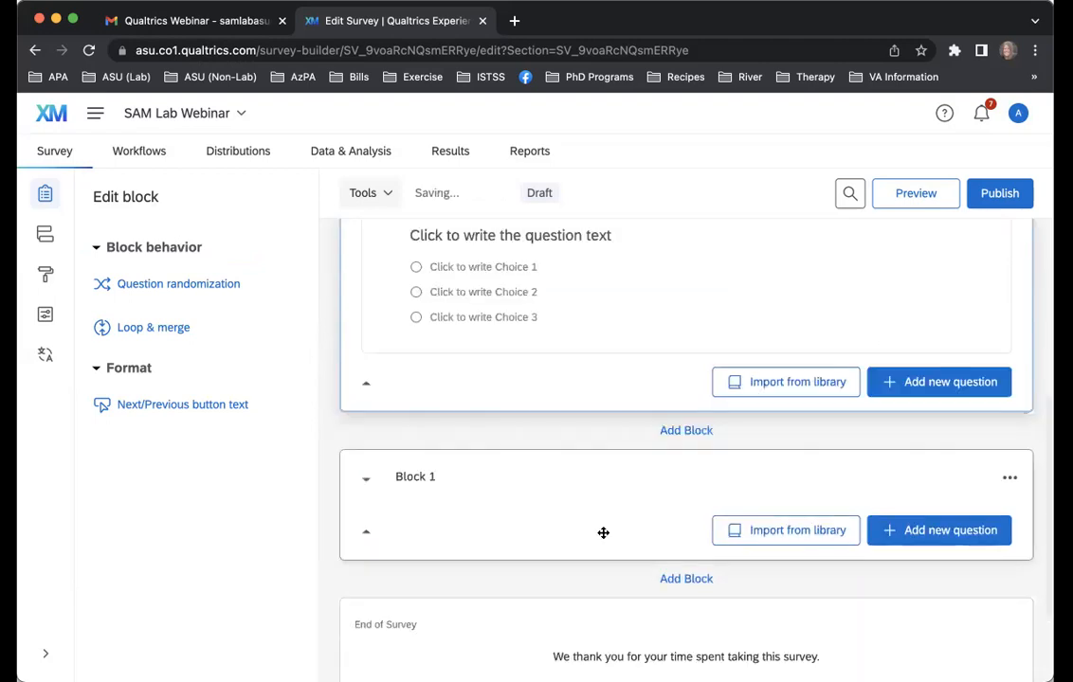
scroll(953, 364, "up", 10)
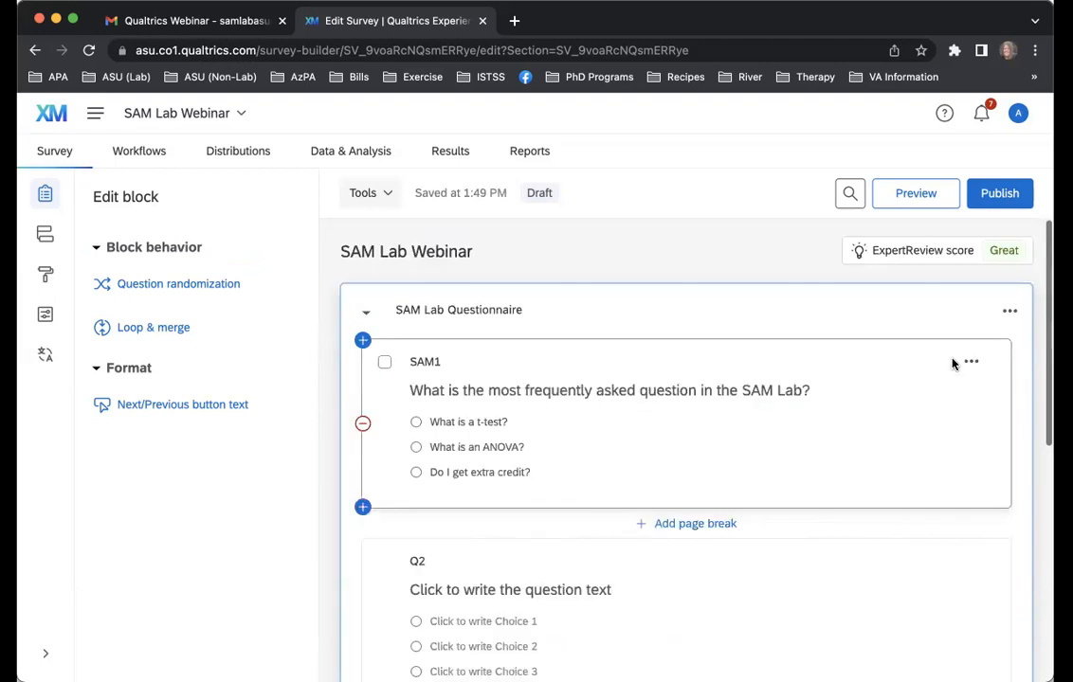
left_click(1008, 319)
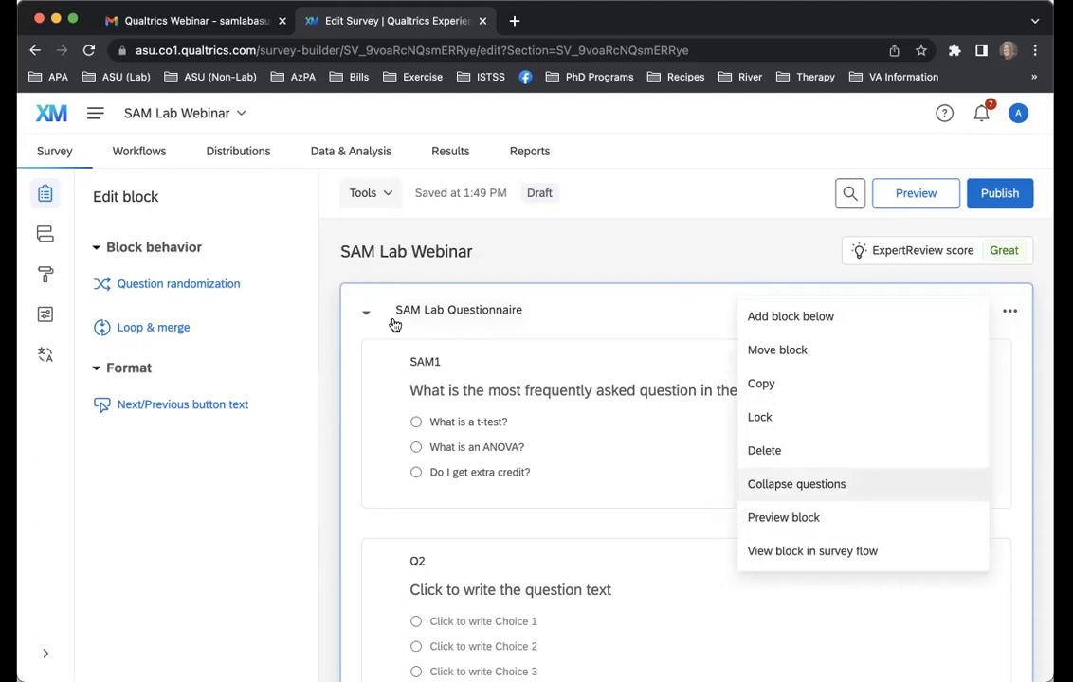
left_click(329, 285)
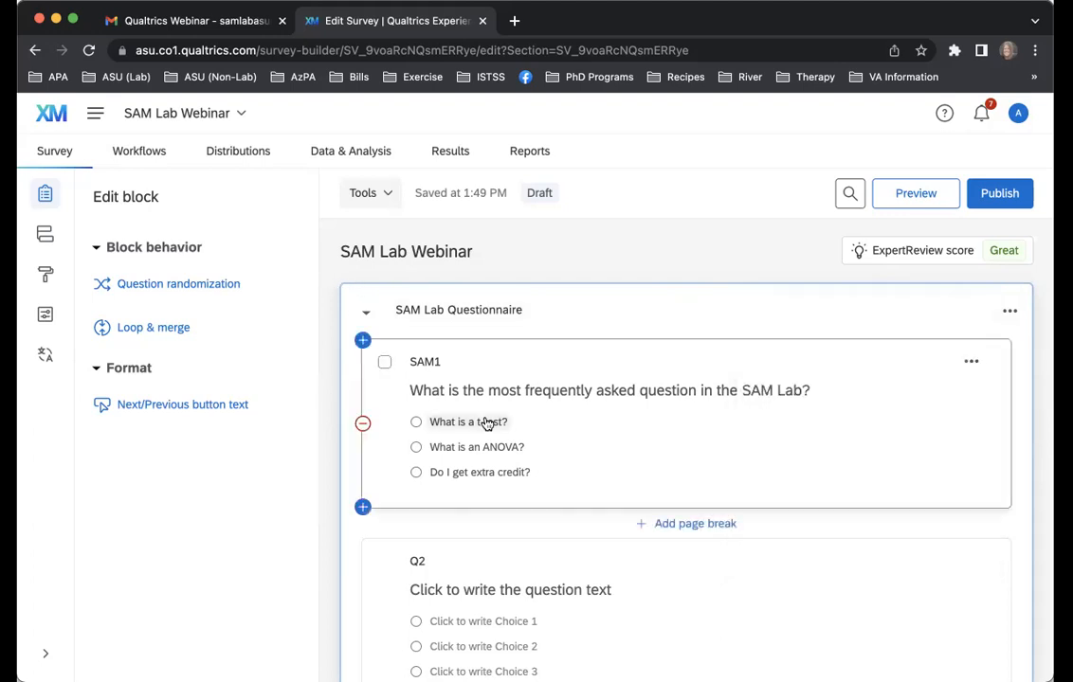
Change the second question's number label to "SAM2"
scroll(486, 423, "down", 2)
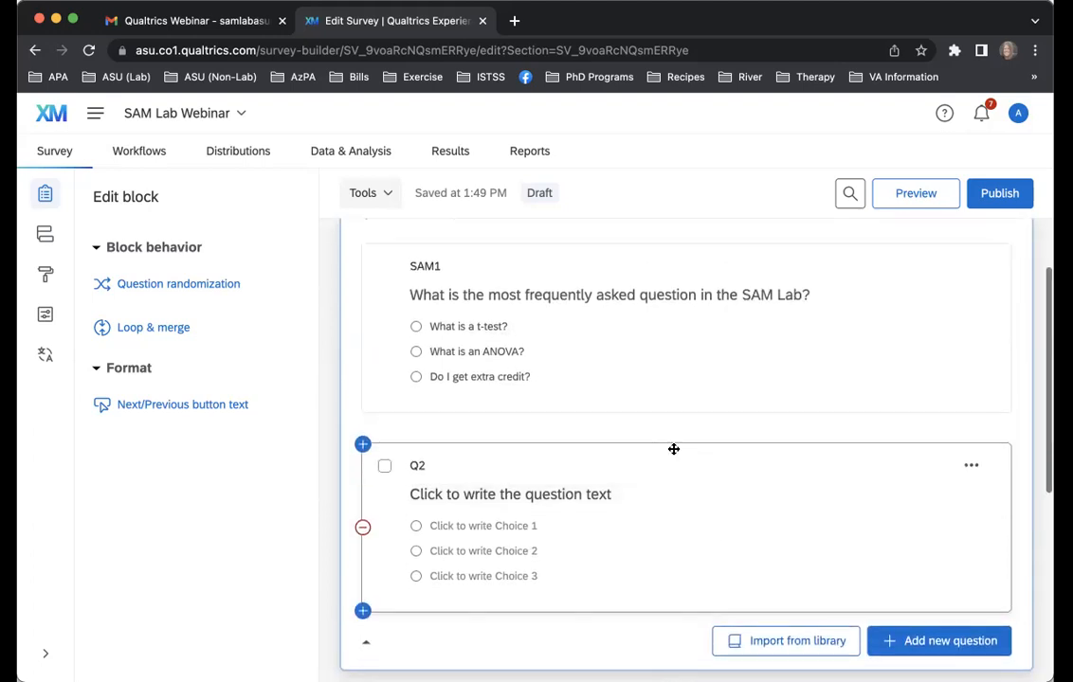
left_click(678, 548)
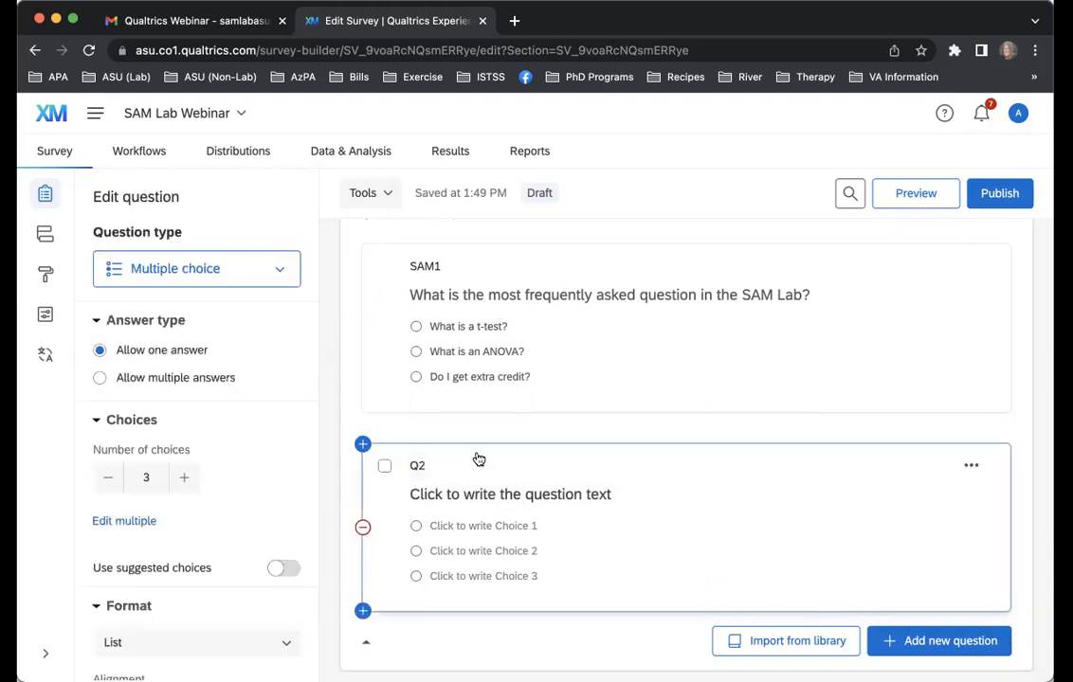
left_click(950, 642)
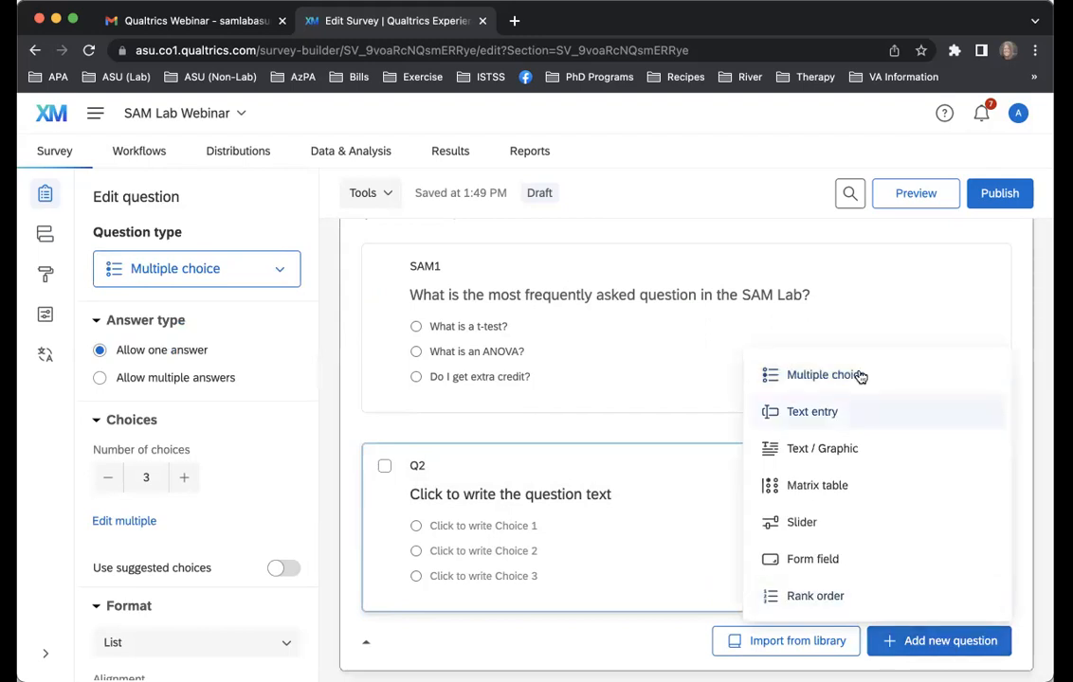
left_click(664, 495)
left_click(422, 466)
type("SAM2")
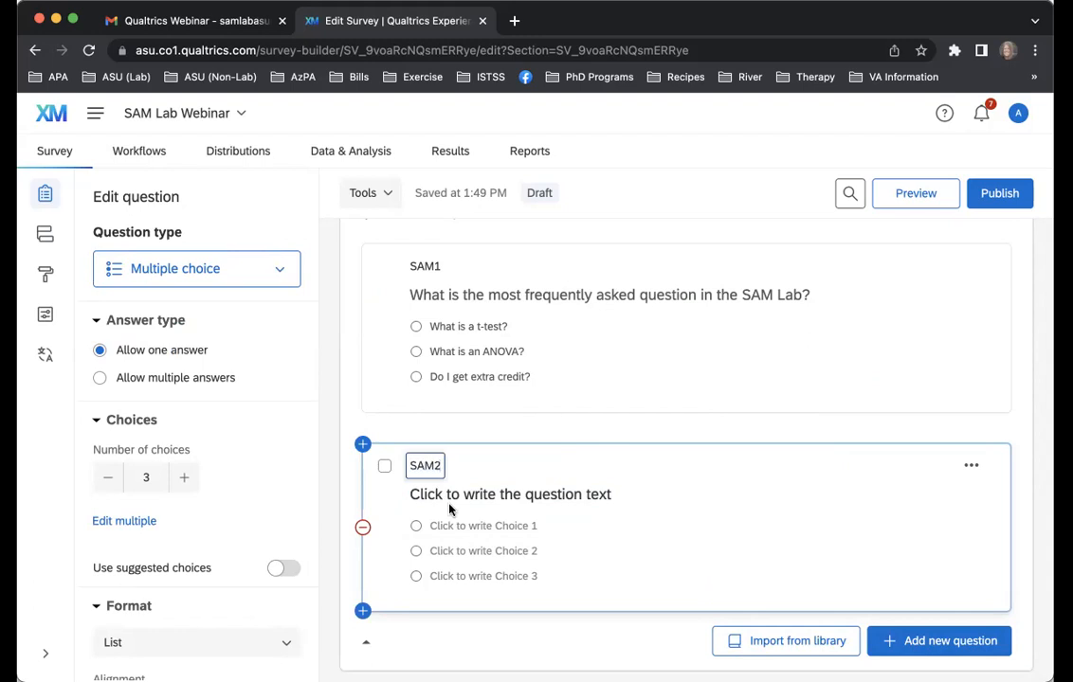
Set the text of question SAM2 to "How old are you?" and leave its placeholder choices as they are
left_click(458, 496)
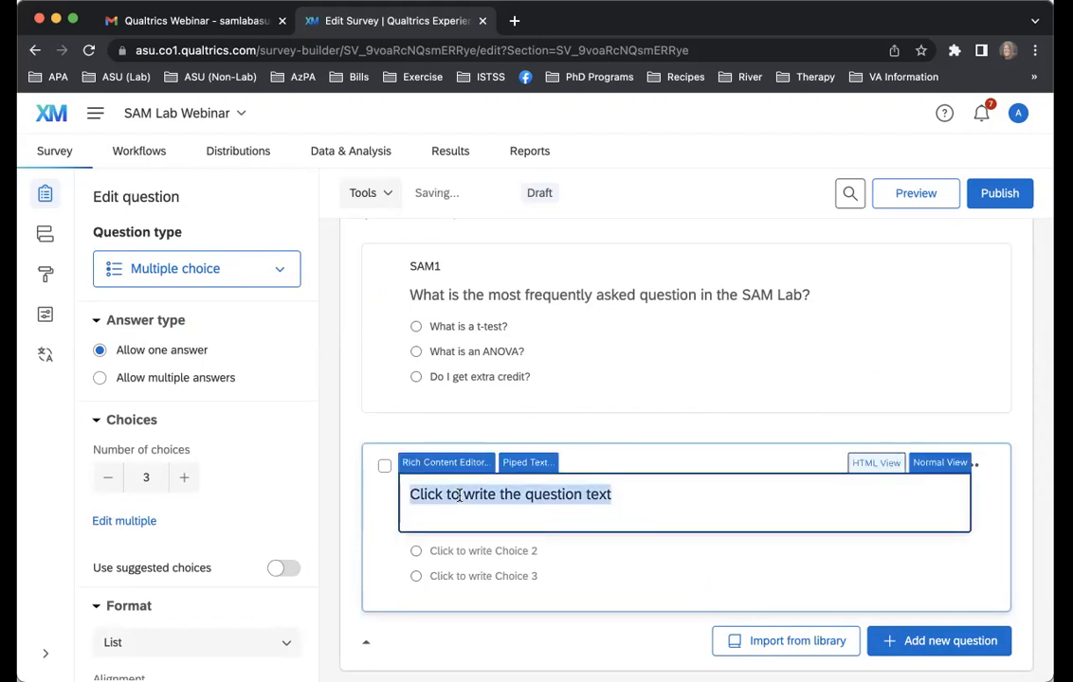
type("How old are you")
left_click(494, 555)
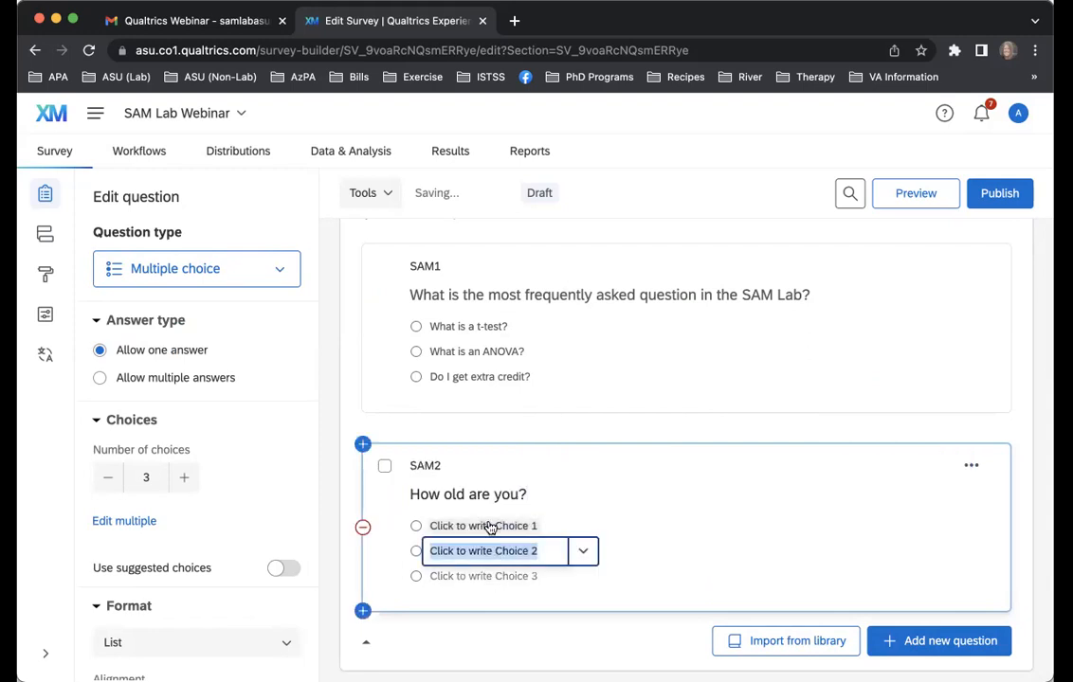
left_click(561, 497)
left_click(574, 448)
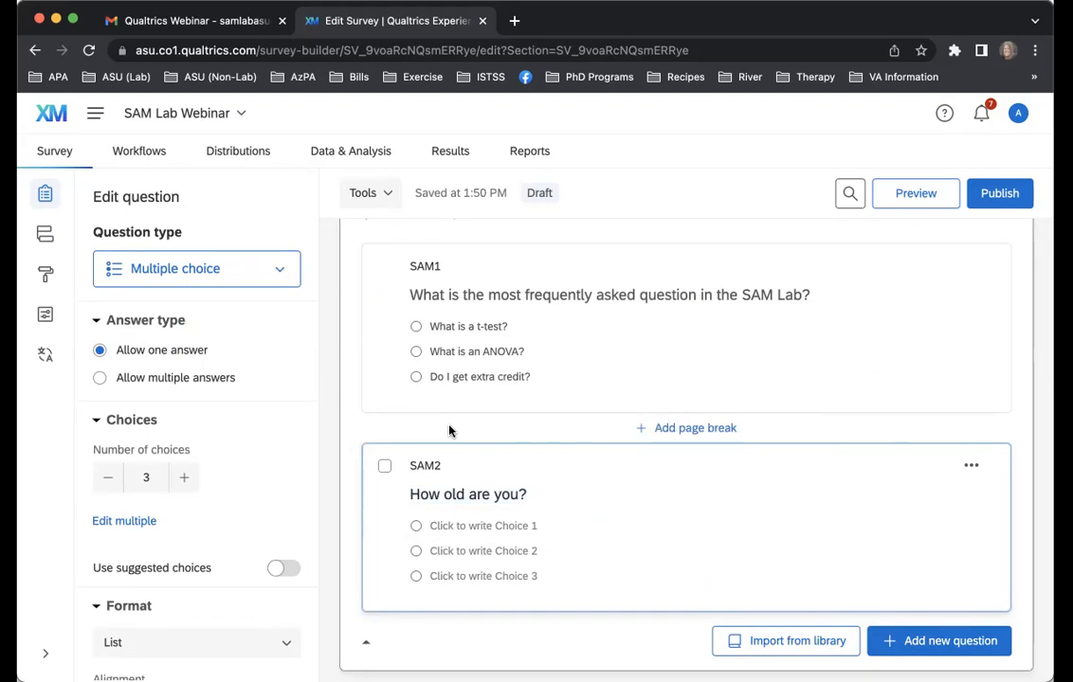
Compare the editing options offered for the SAM Lab Questionnaire block with those for question SAM1
left_click(505, 435)
scroll(556, 338, "up", 1)
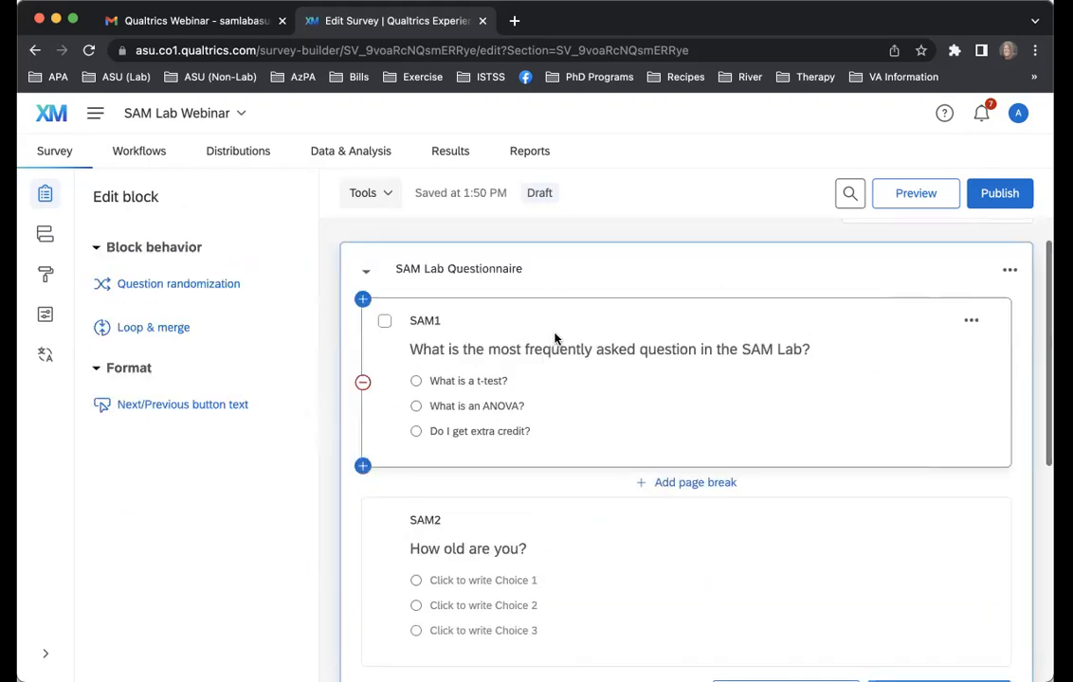
scroll(555, 338, "up", 1)
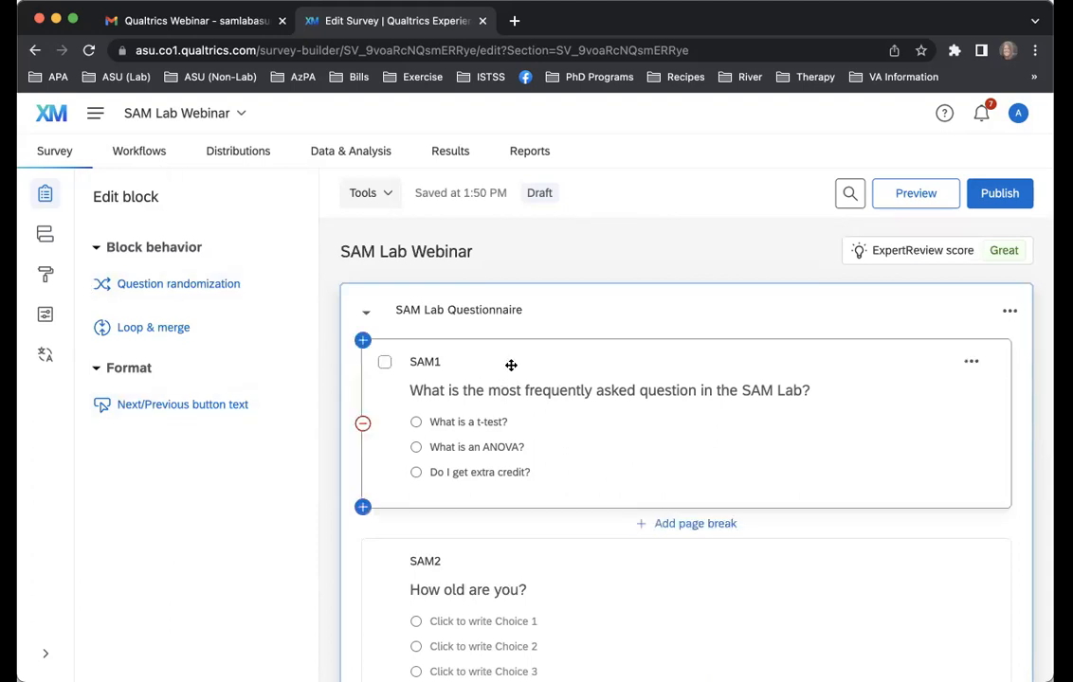
left_click(589, 487)
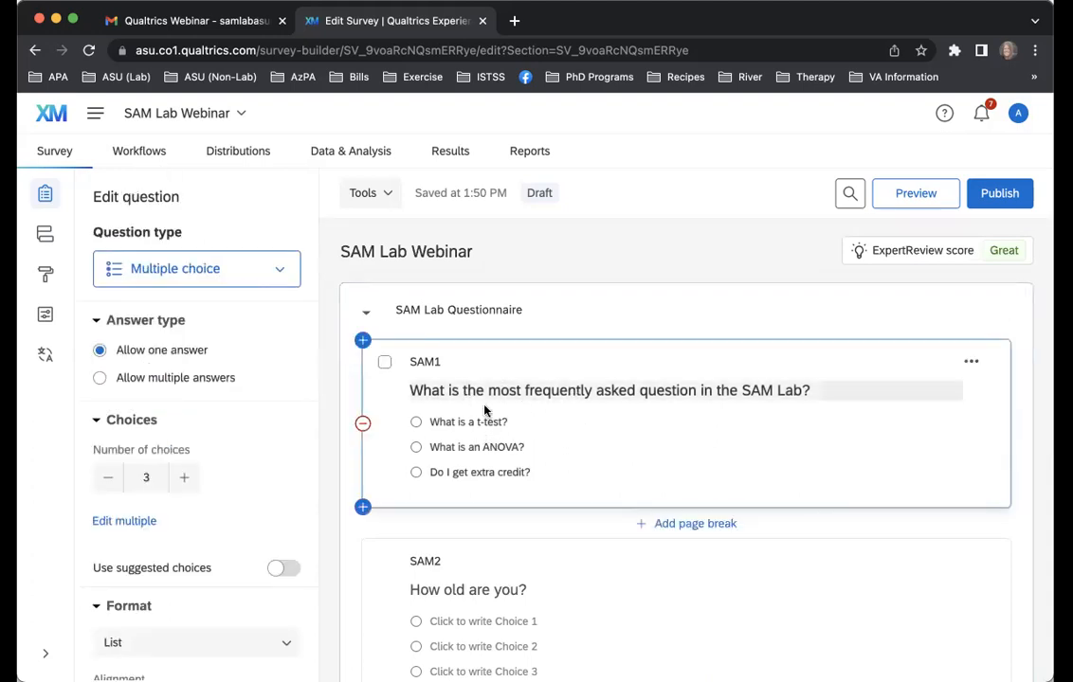
left_click(587, 307)
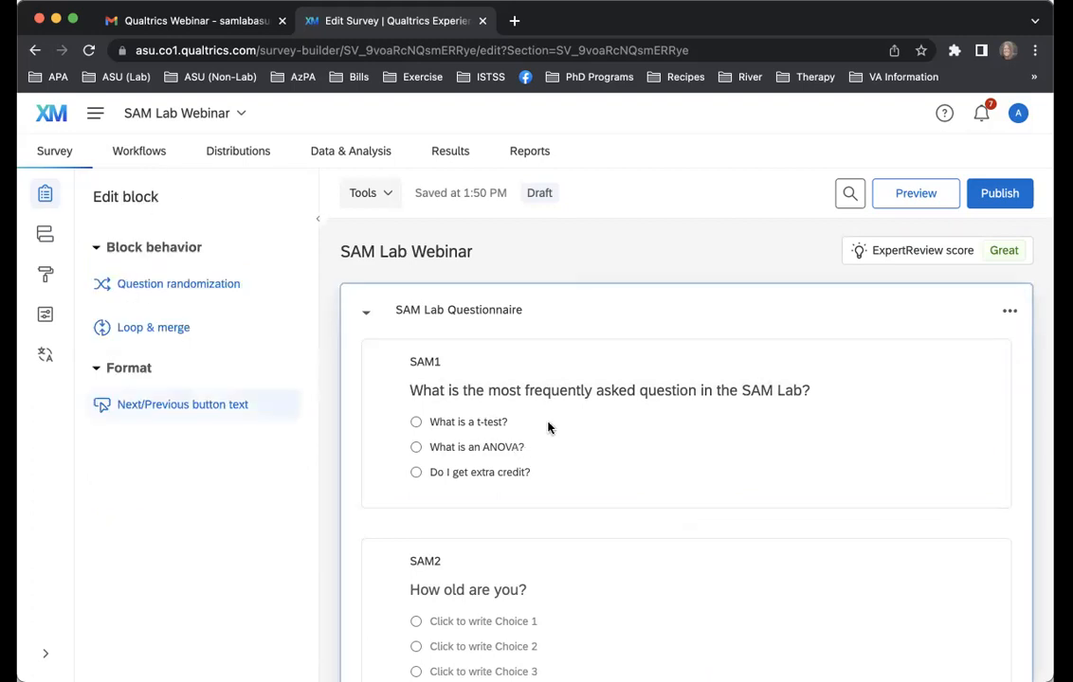
Try the Dropdown format for the choices of question SAM1, and switch the format to Select box
left_click(663, 363)
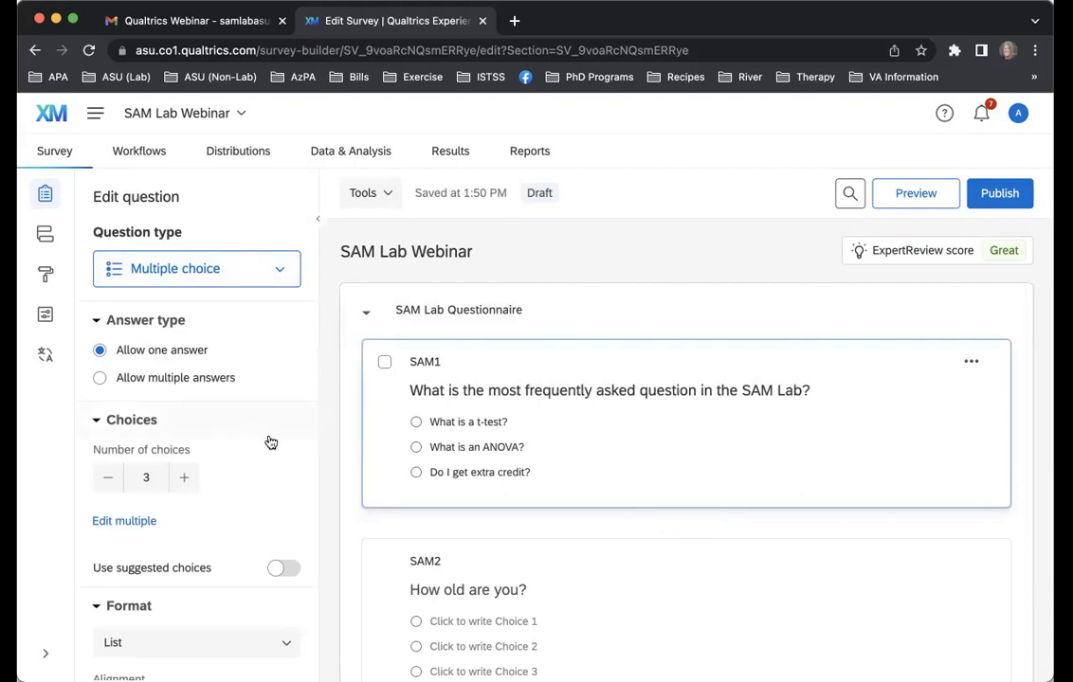
scroll(230, 444, "down", 3)
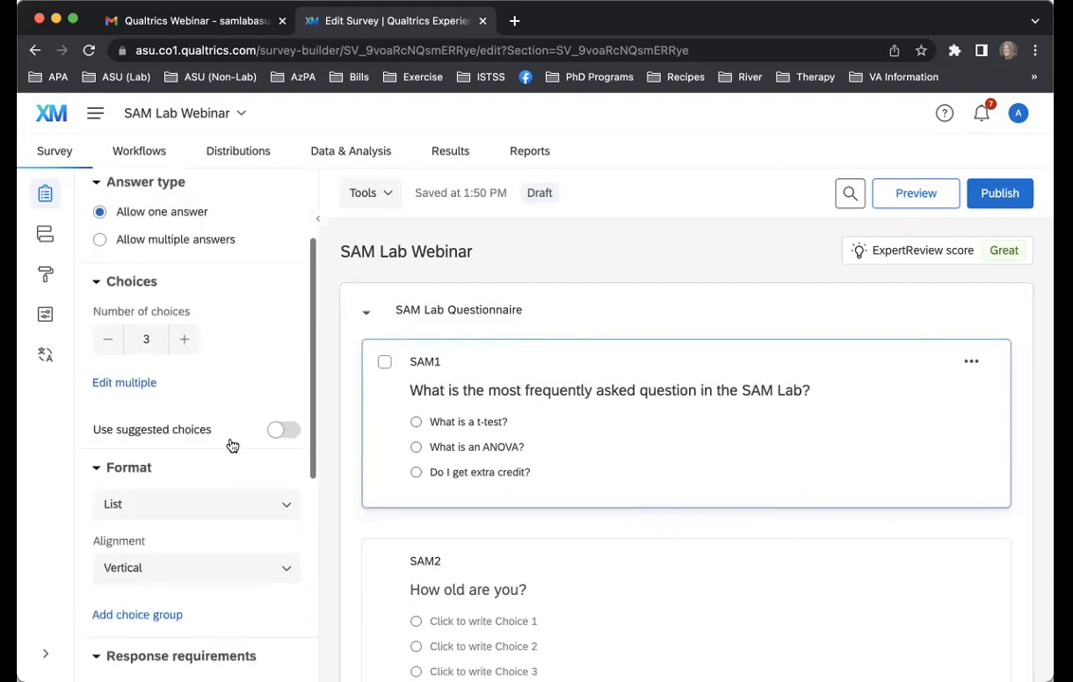
scroll(186, 494, "down", 2)
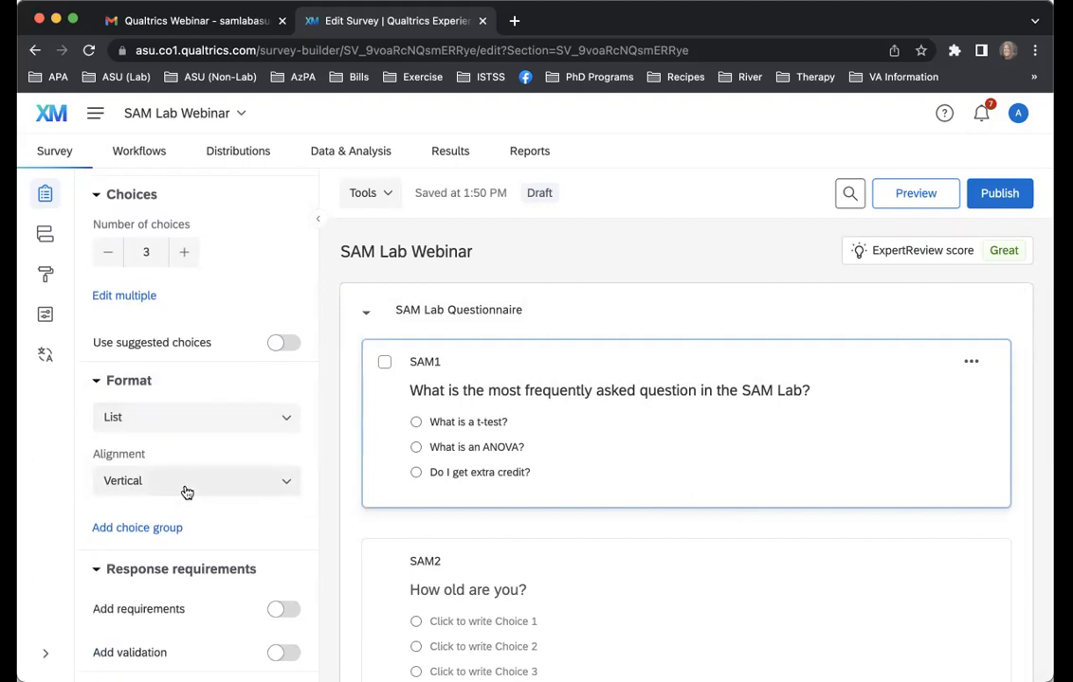
left_click(197, 428)
left_click(180, 495)
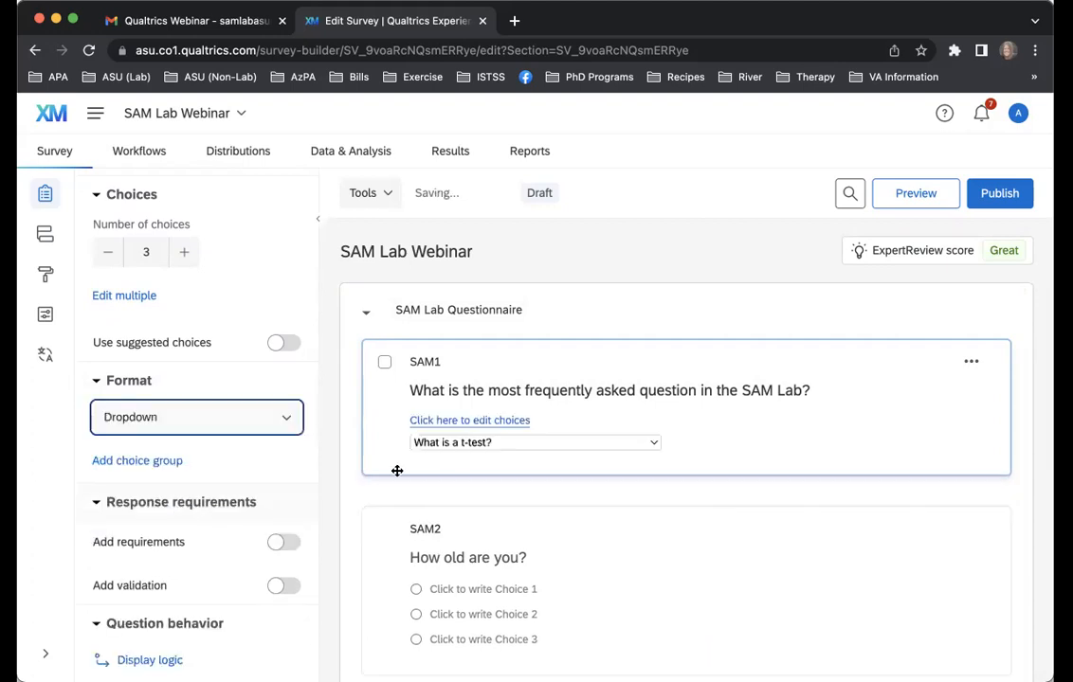
left_click(213, 427)
left_click(206, 526)
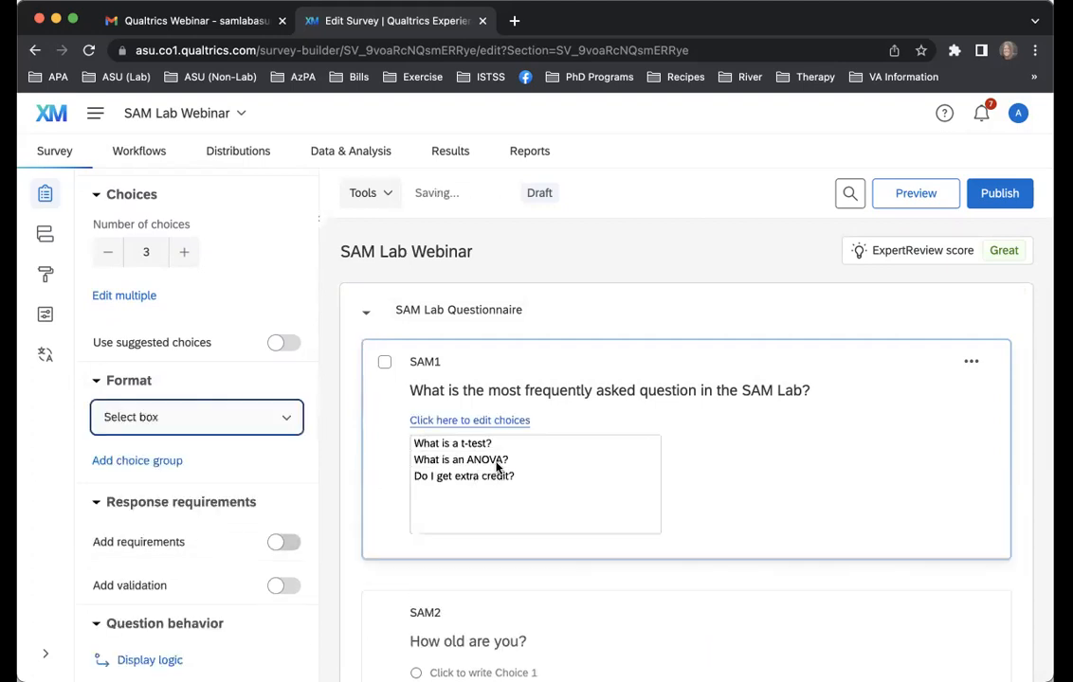
Try picking "What is an ANOVA?" in question SAM1's select box, and set the answer format back to List
left_click(489, 462)
left_click(235, 417)
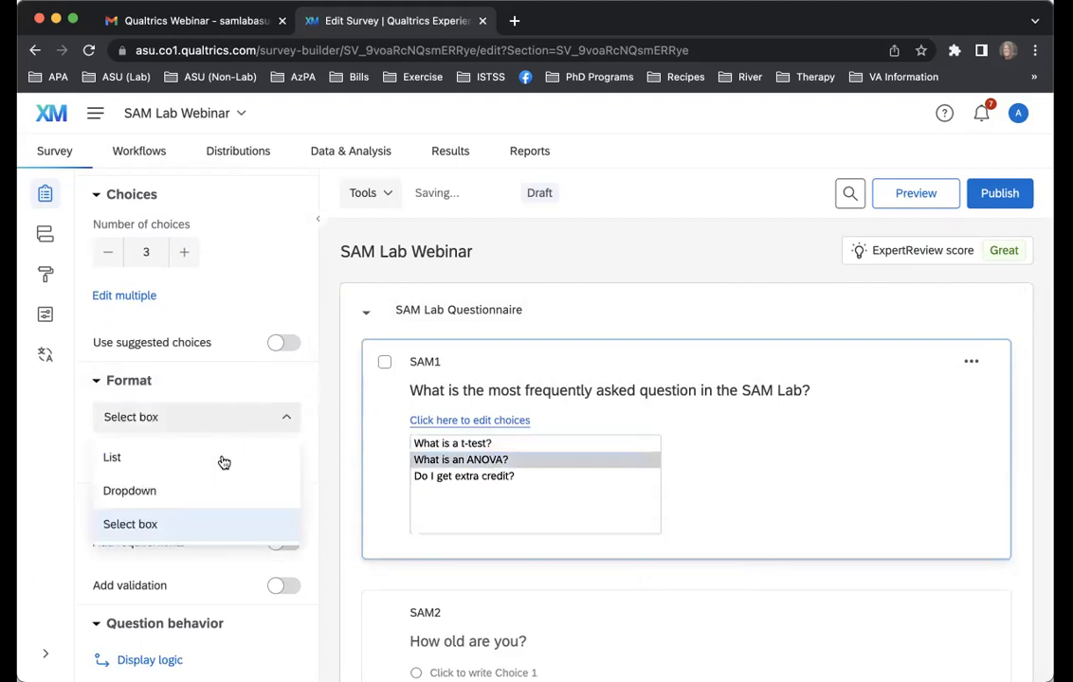
left_click(222, 459)
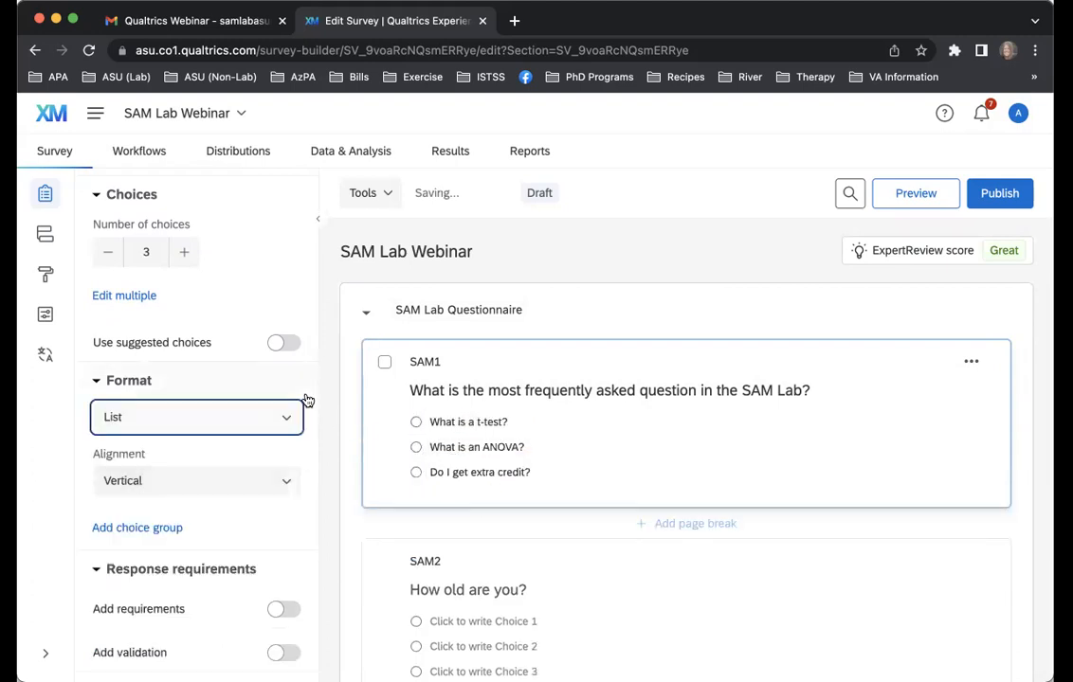
Try the Horizontal and Column alignments for the choices of question SAM1, and return the alignment to Vertical
scroll(303, 407, "down", 2)
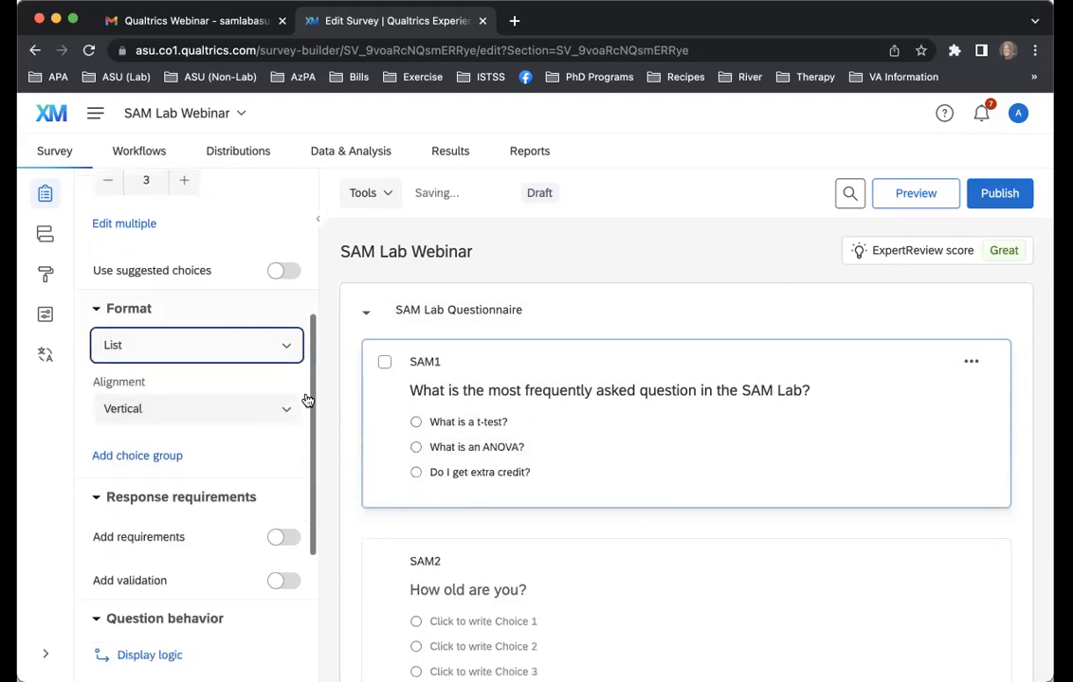
left_click(242, 412)
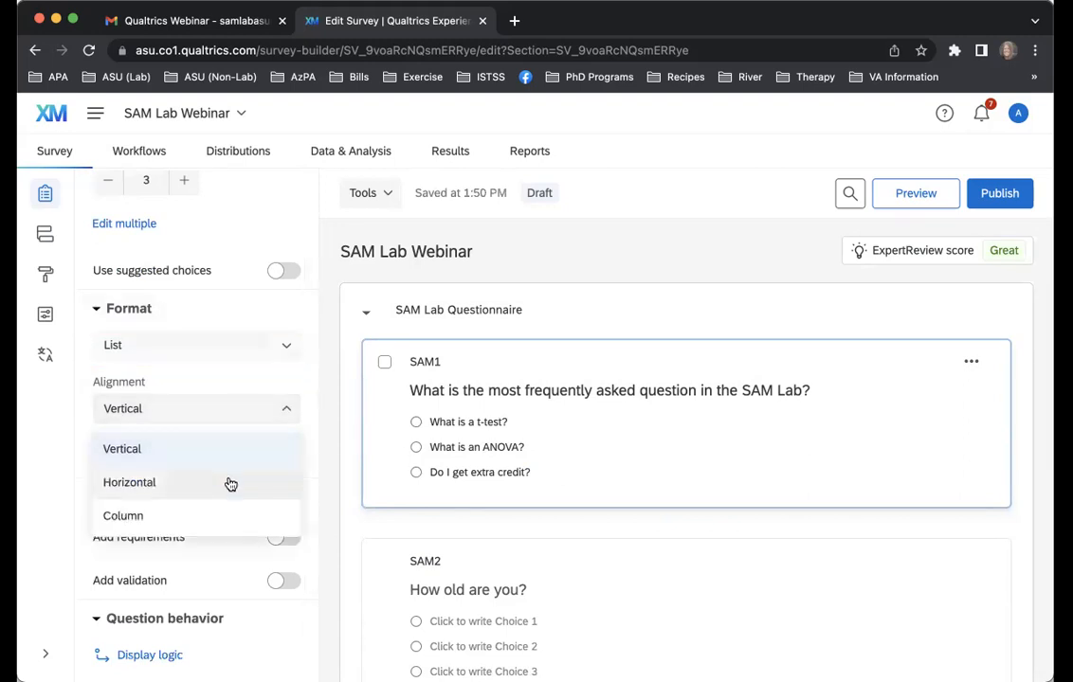
left_click(230, 483)
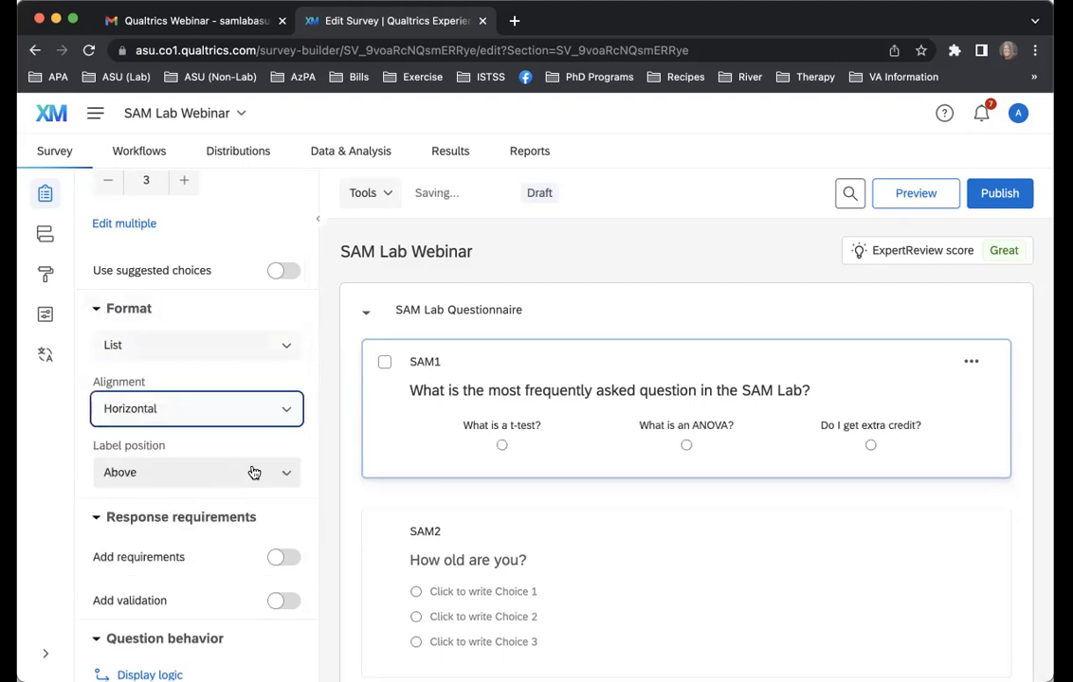
left_click(240, 408)
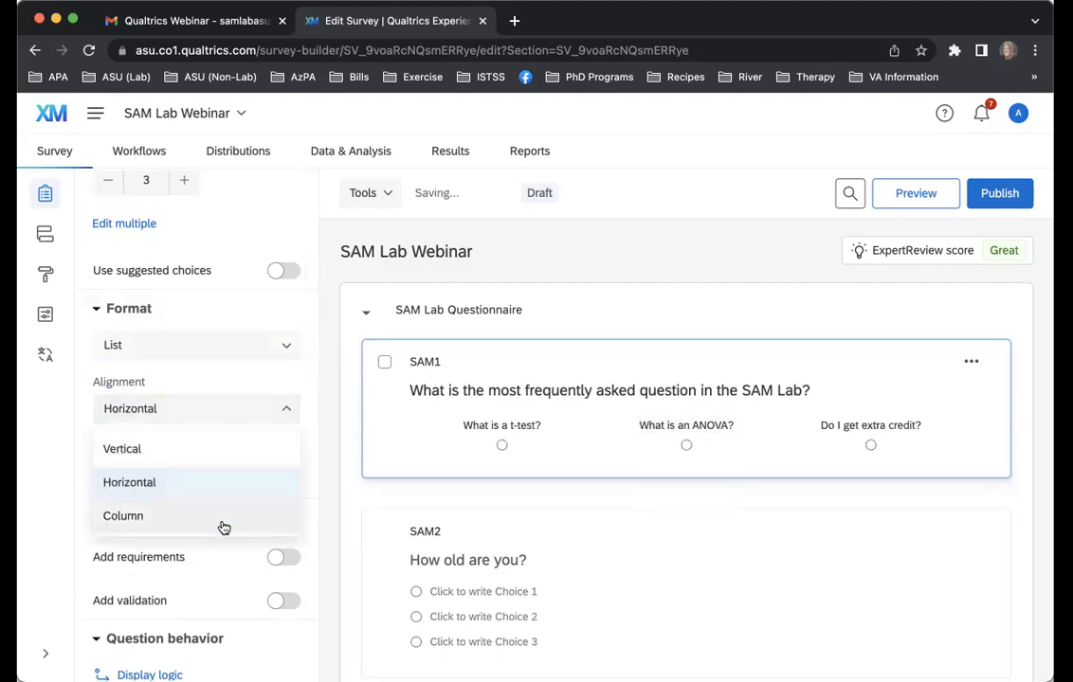
left_click(223, 524)
left_click(230, 417)
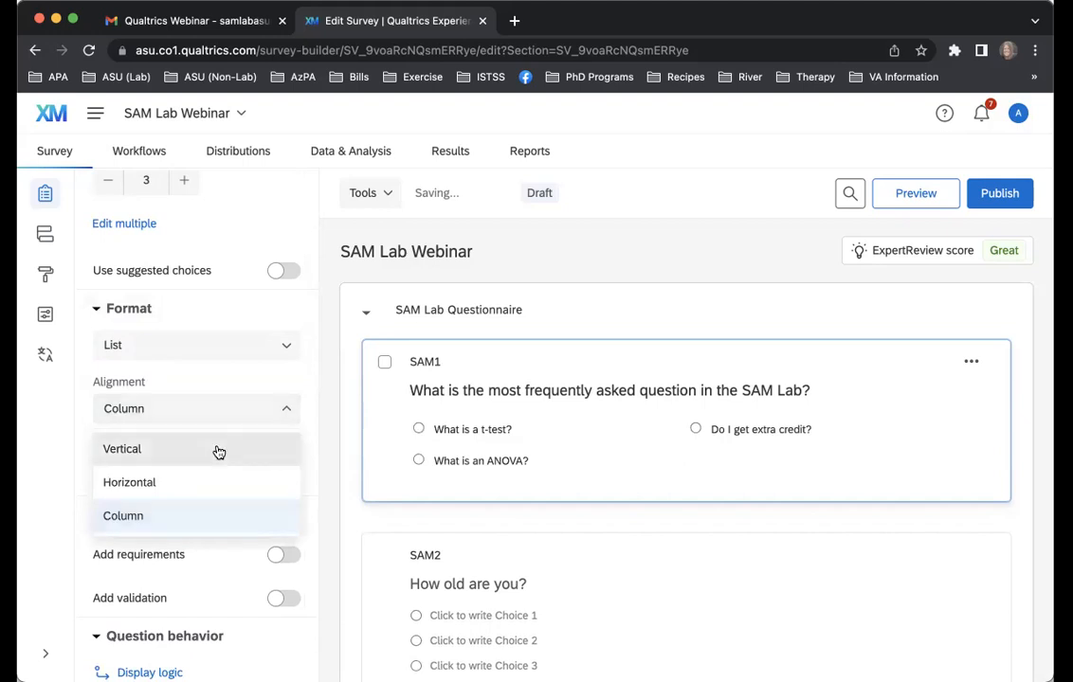
left_click(215, 450)
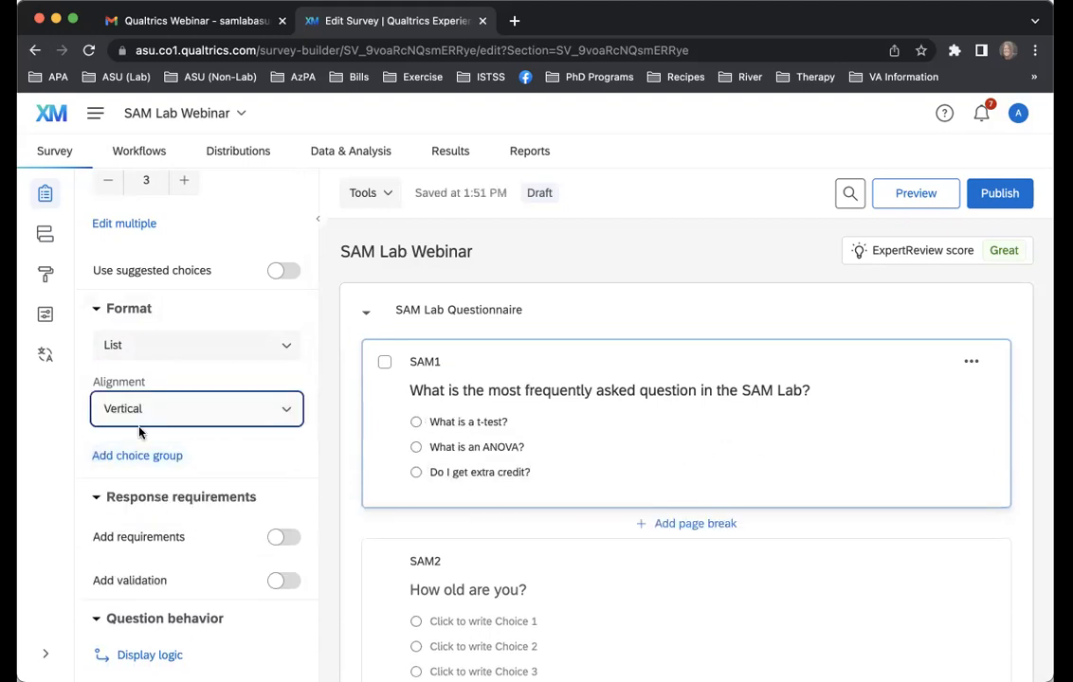
Compare SAM1's choice layout once more in Horizontal and Column alignment, ending on Vertical
left_click(211, 417)
left_click(144, 481)
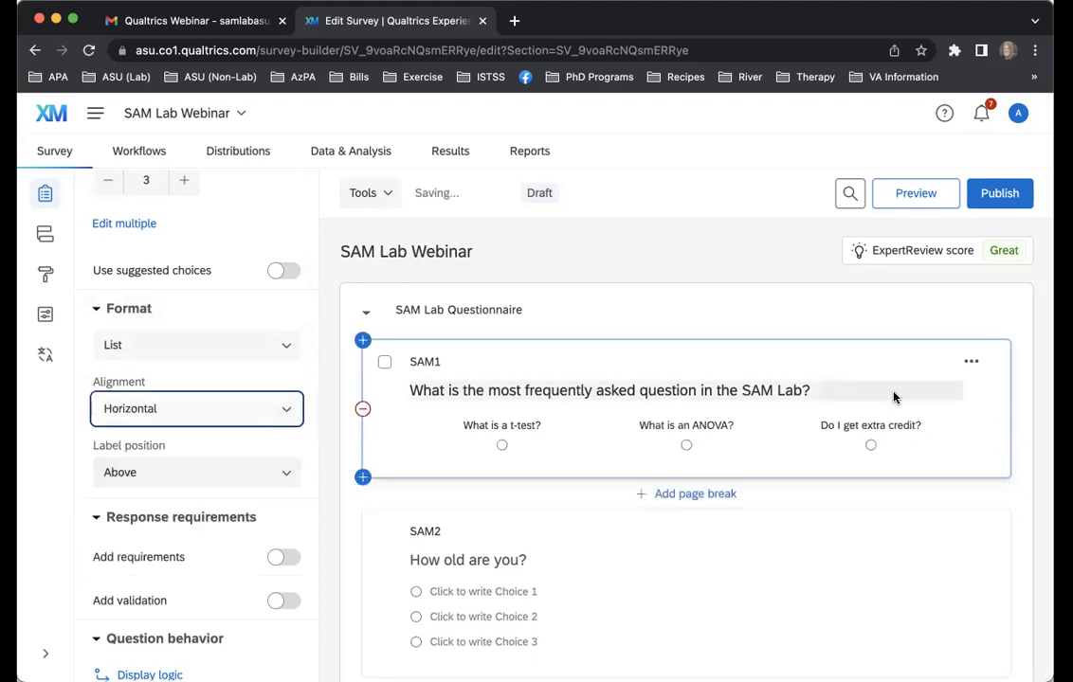
left_click(264, 414)
left_click(246, 513)
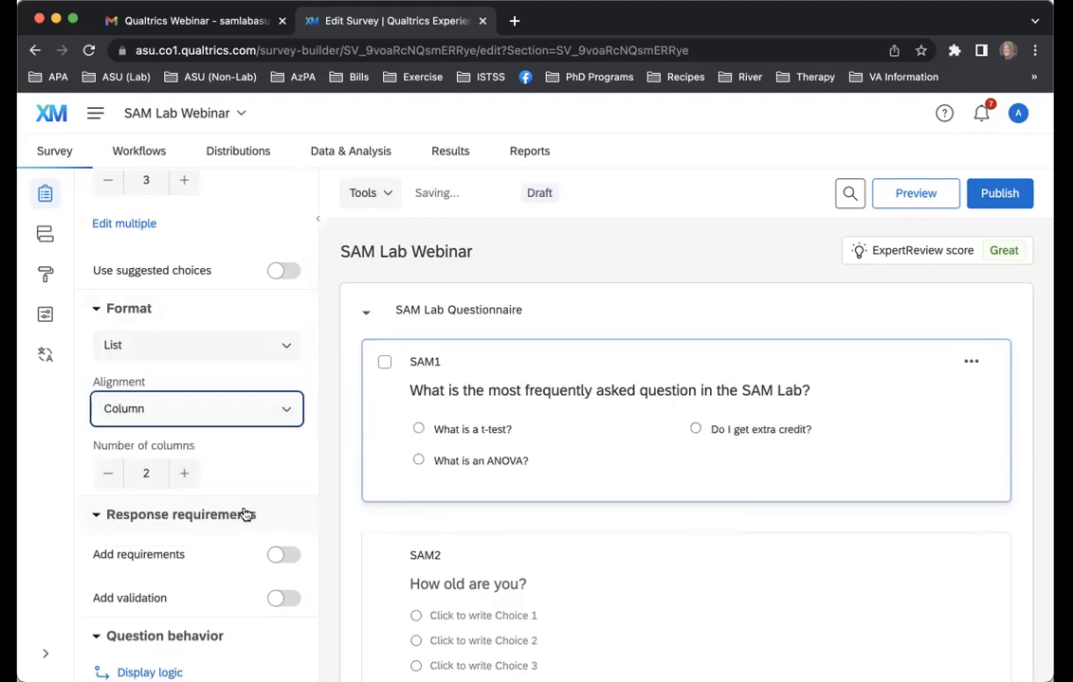
left_click(206, 408)
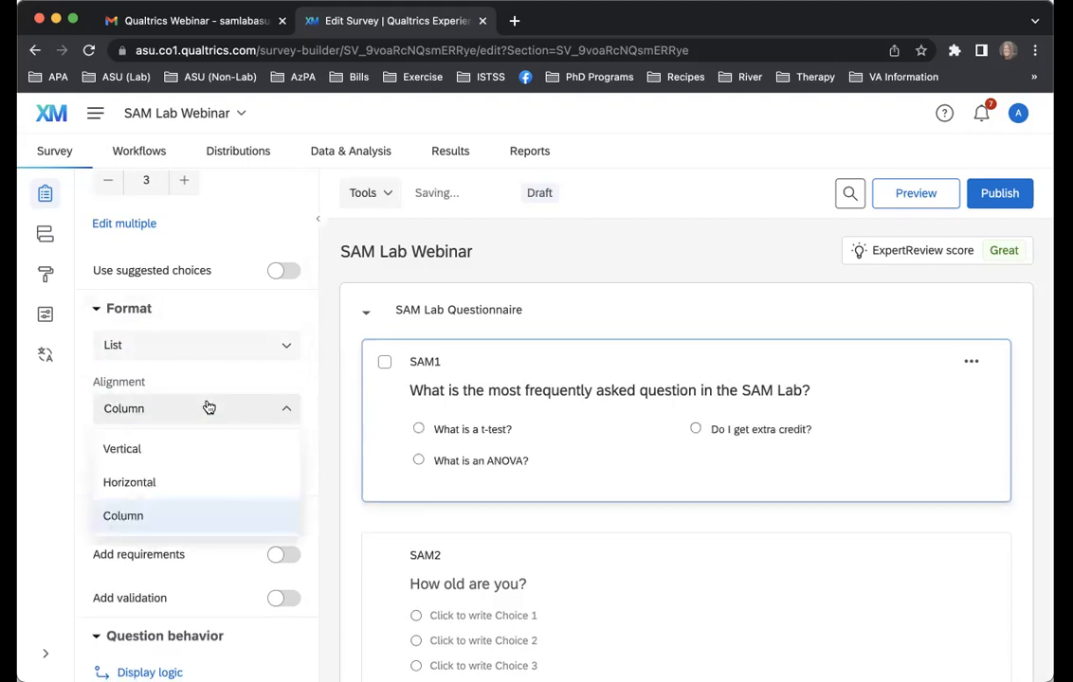
left_click(195, 450)
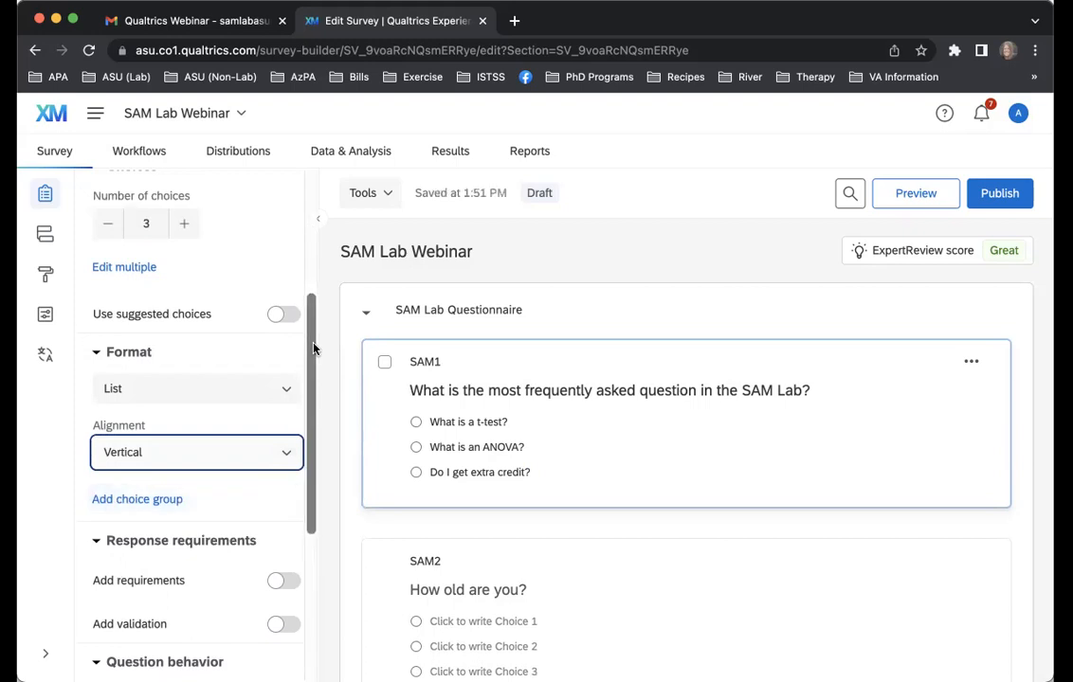
Try raising the number of choices for question SAM1 to 5, and reduce it back to 3
scroll(312, 352, "up", 2)
scroll(540, 486, "down", 2)
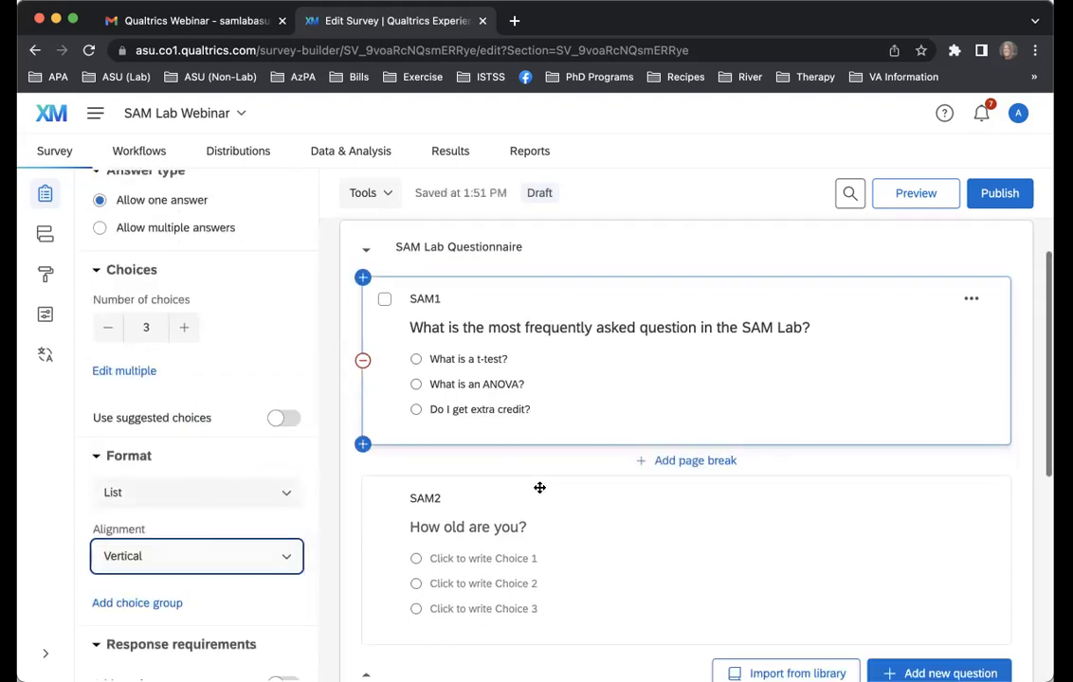
mouse_move(482, 419)
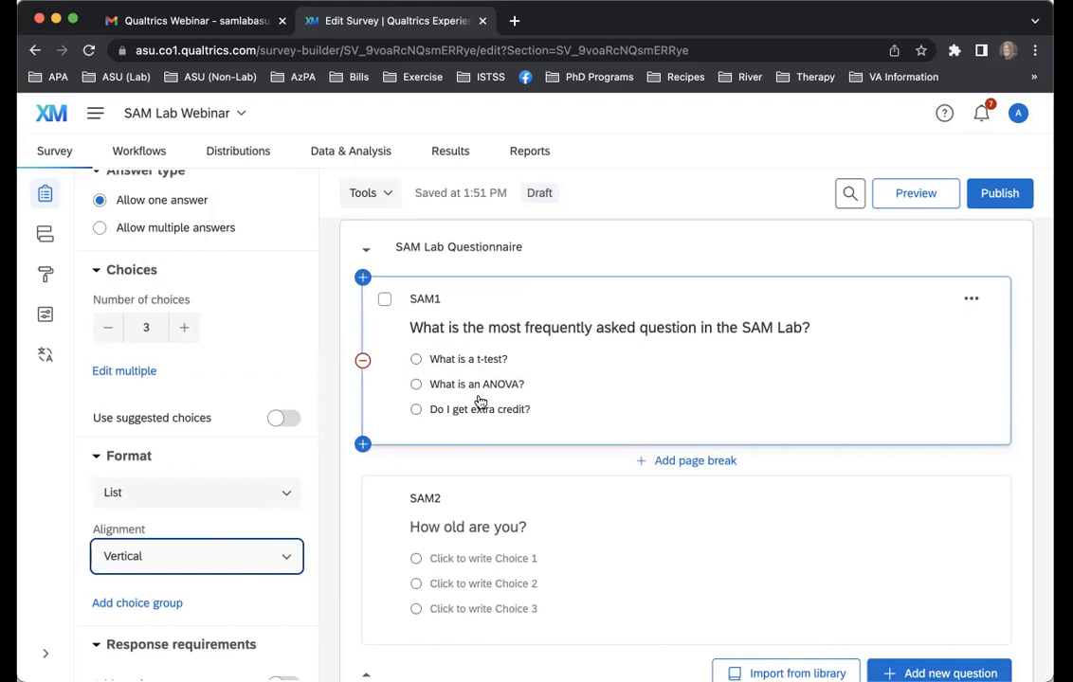
scroll(255, 359, "up", 2)
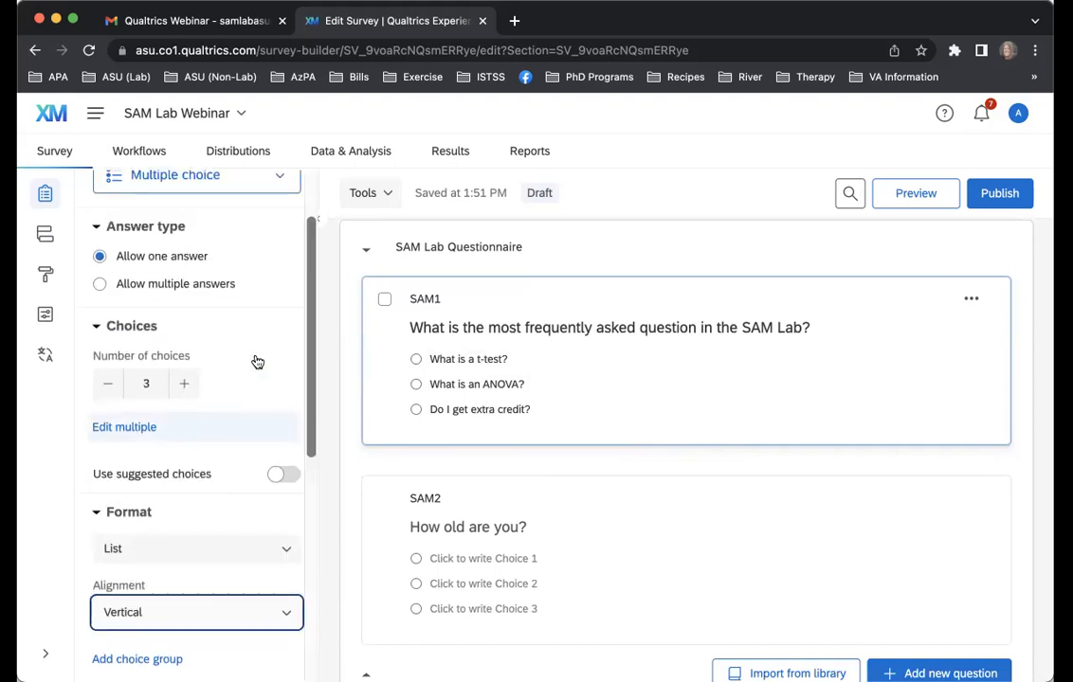
left_click(187, 404)
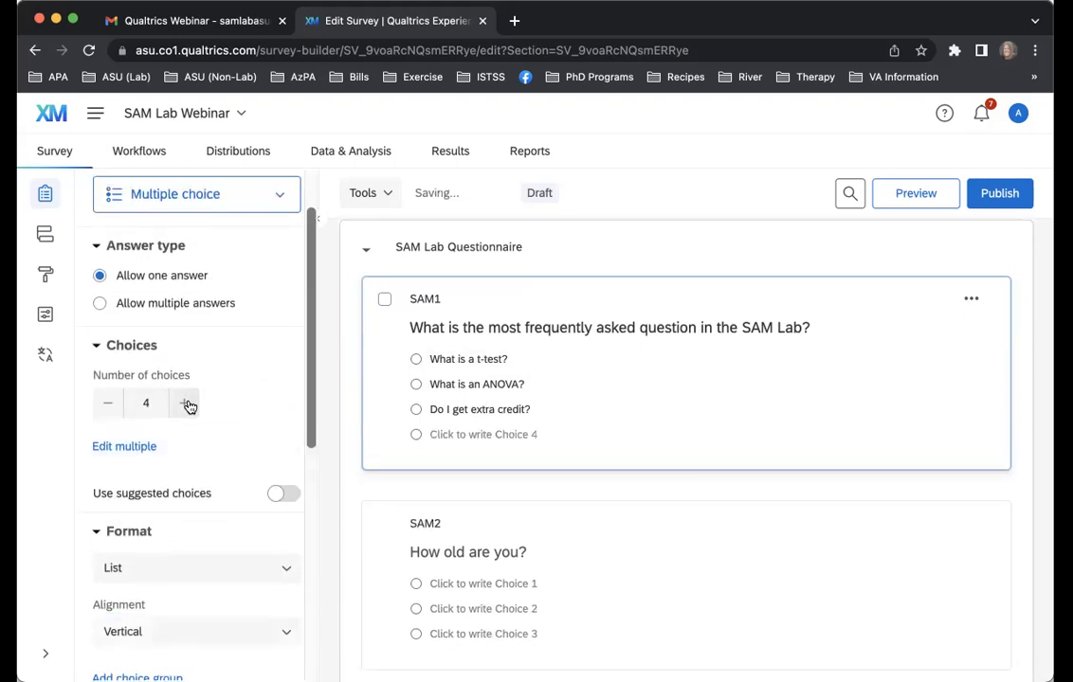
left_click(187, 404)
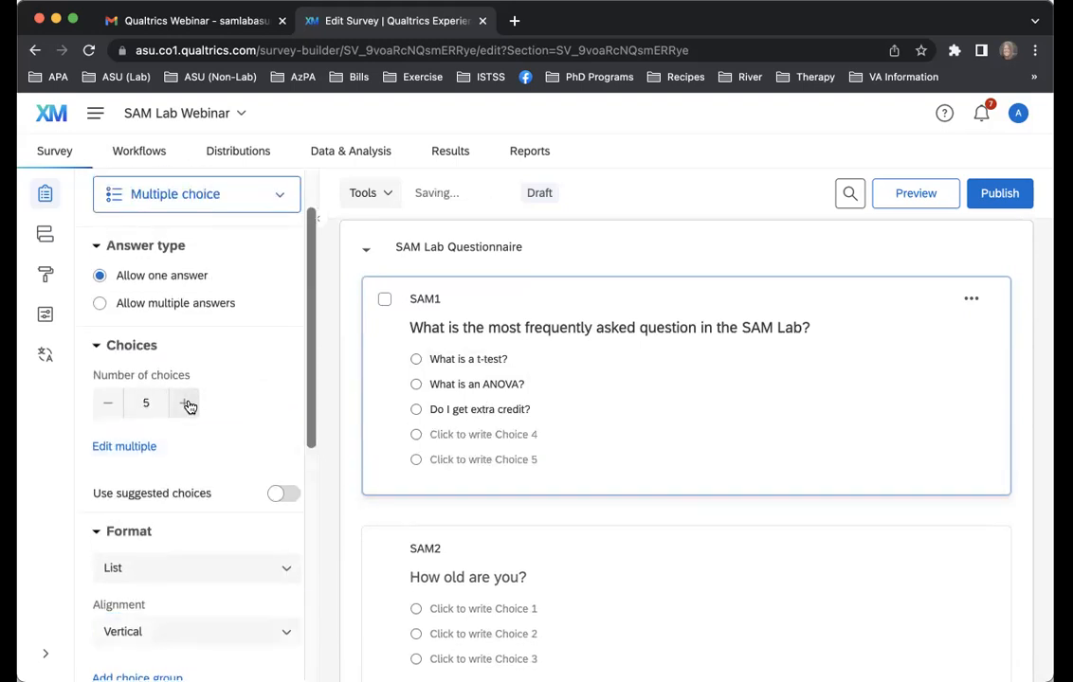
left_click(109, 404)
left_click(109, 405)
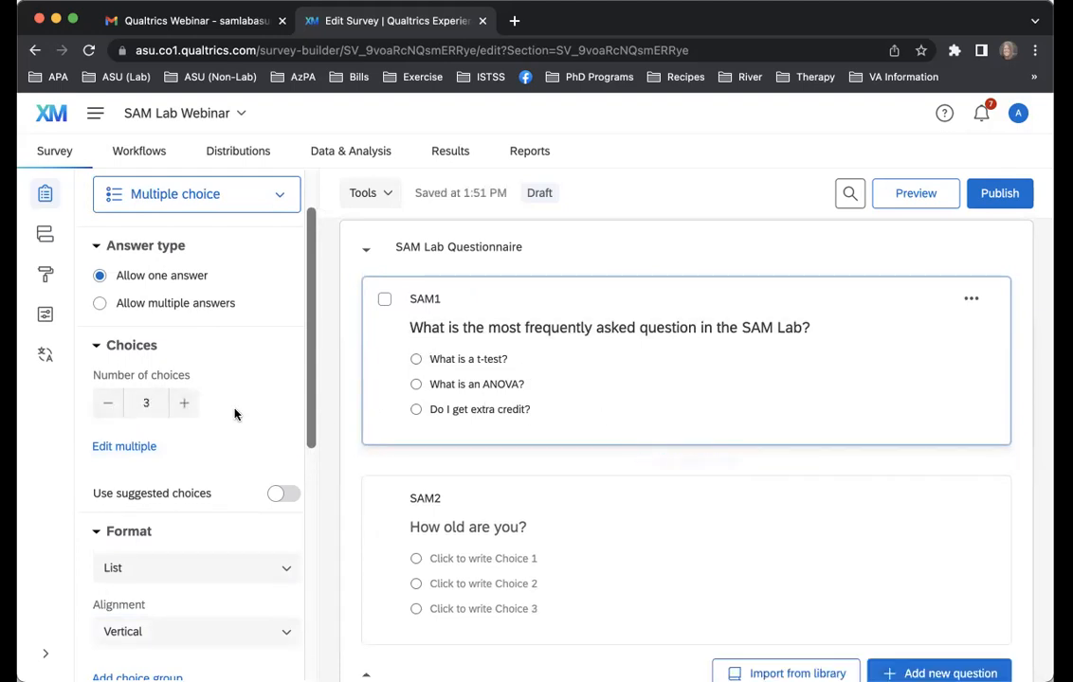
Add a response requirement to question SAM1 with the Force response option
scroll(236, 414, "down", 1)
scroll(236, 414, "down", 5)
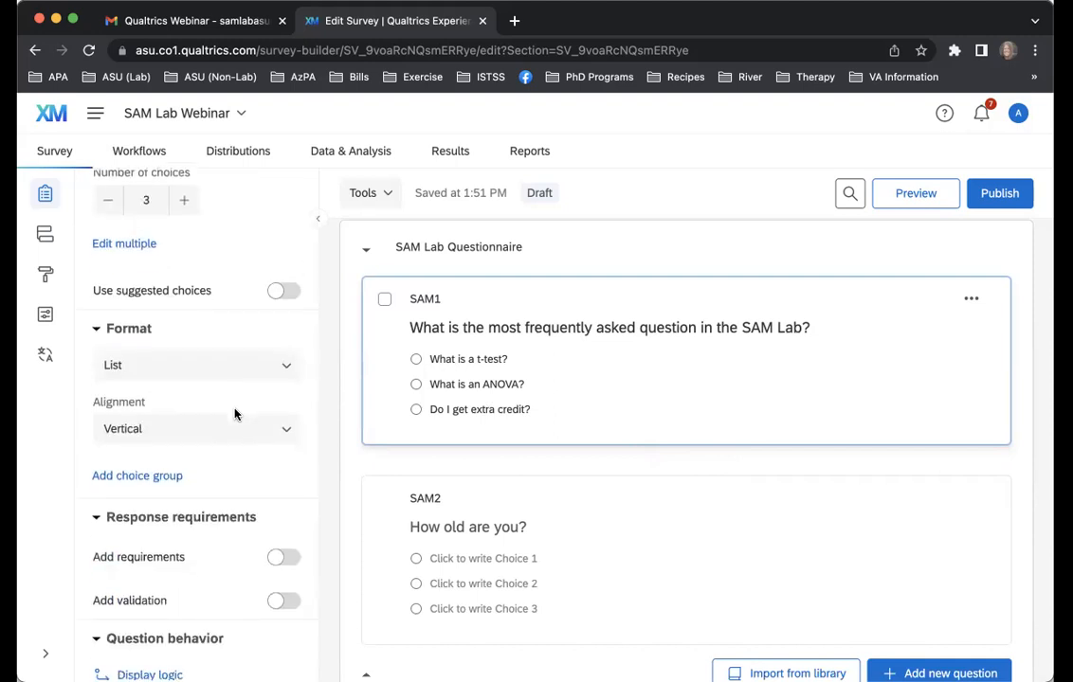
scroll(236, 414, "down", 1)
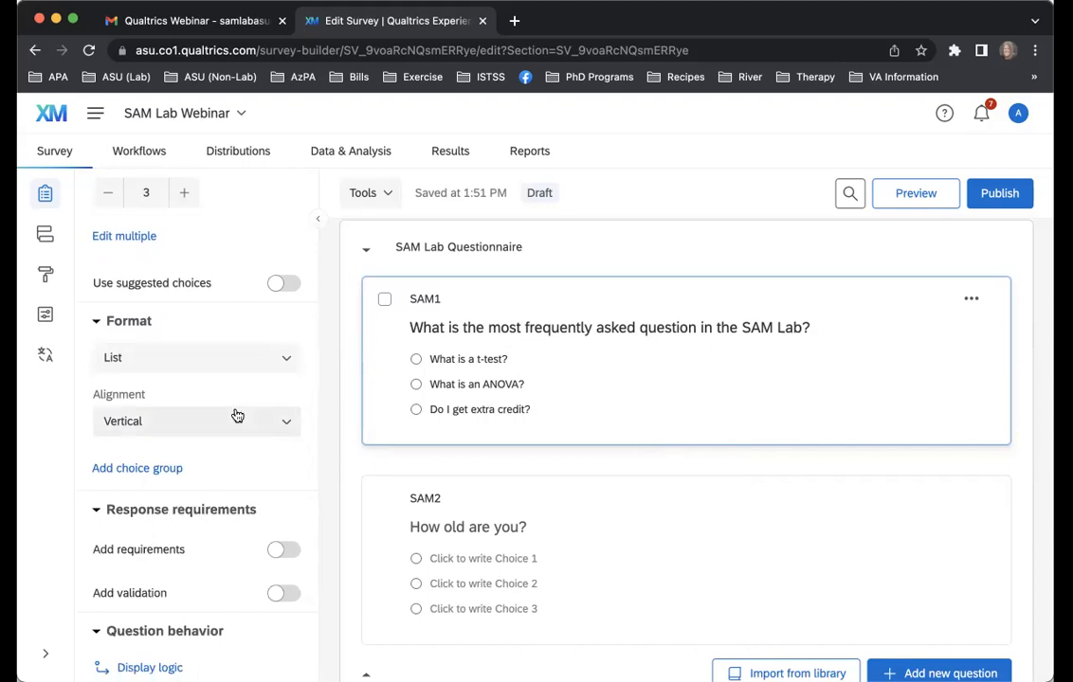
left_click(283, 554)
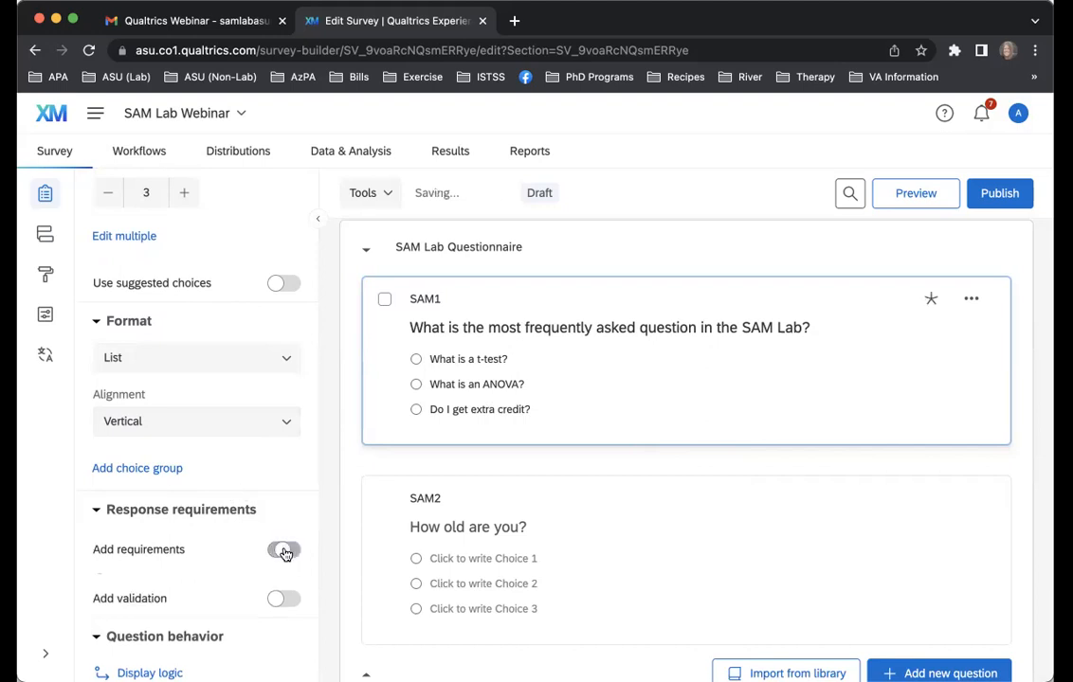
scroll(218, 517, "down", 3)
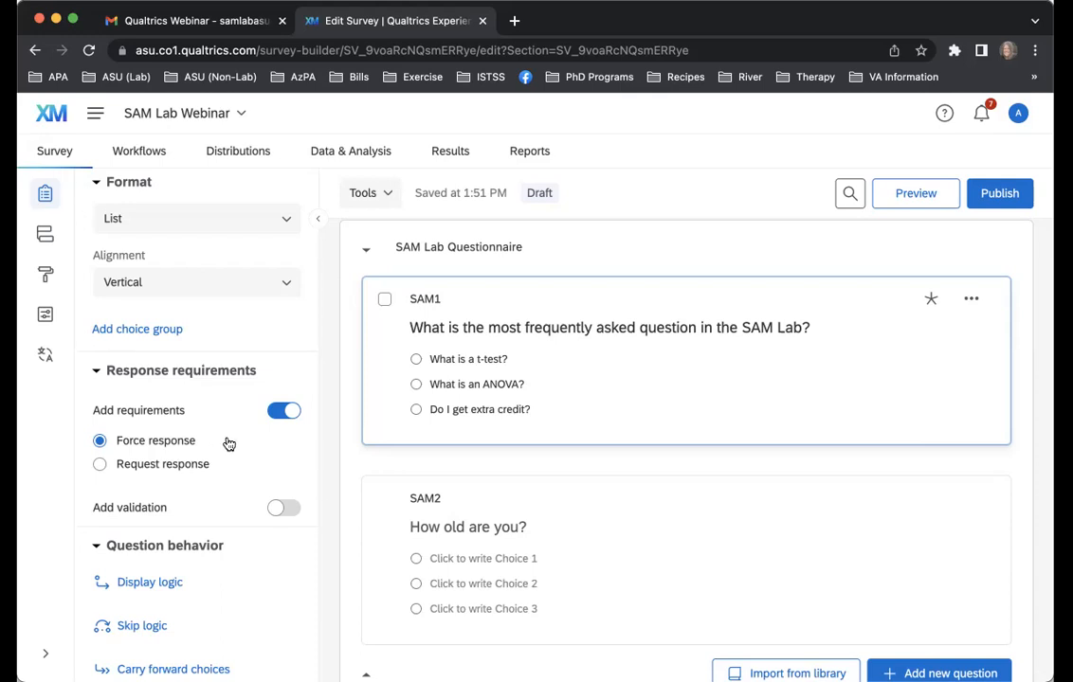
Preview the SAM Lab Questionnaire block and examine how its questions look in the desktop and mobile views
left_click(1008, 247)
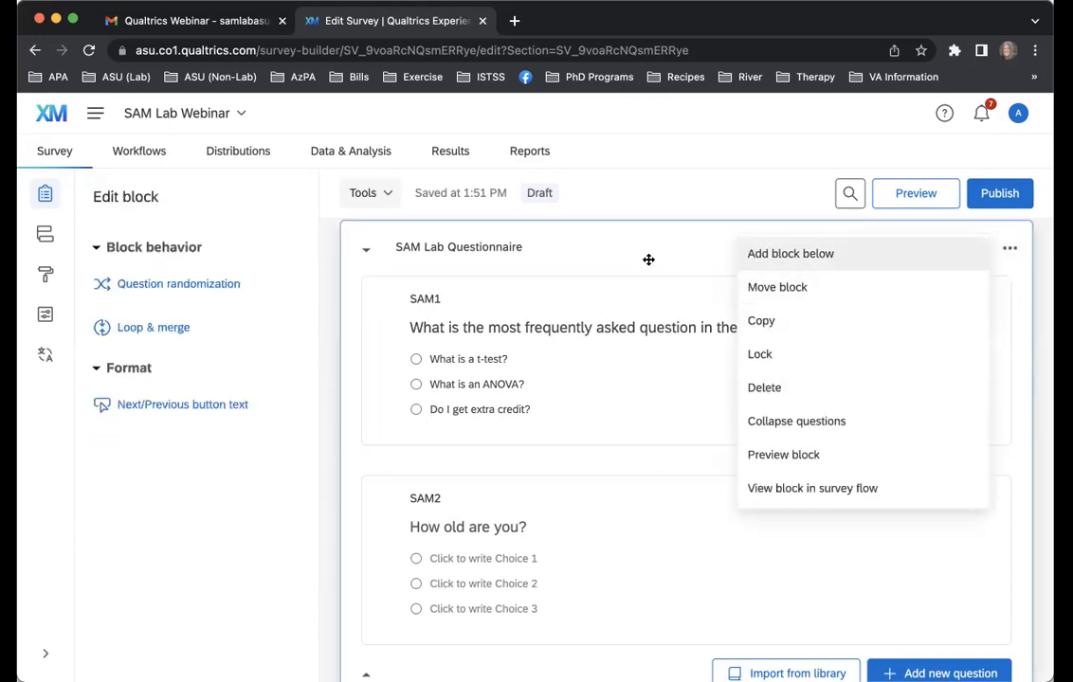
left_click(758, 453)
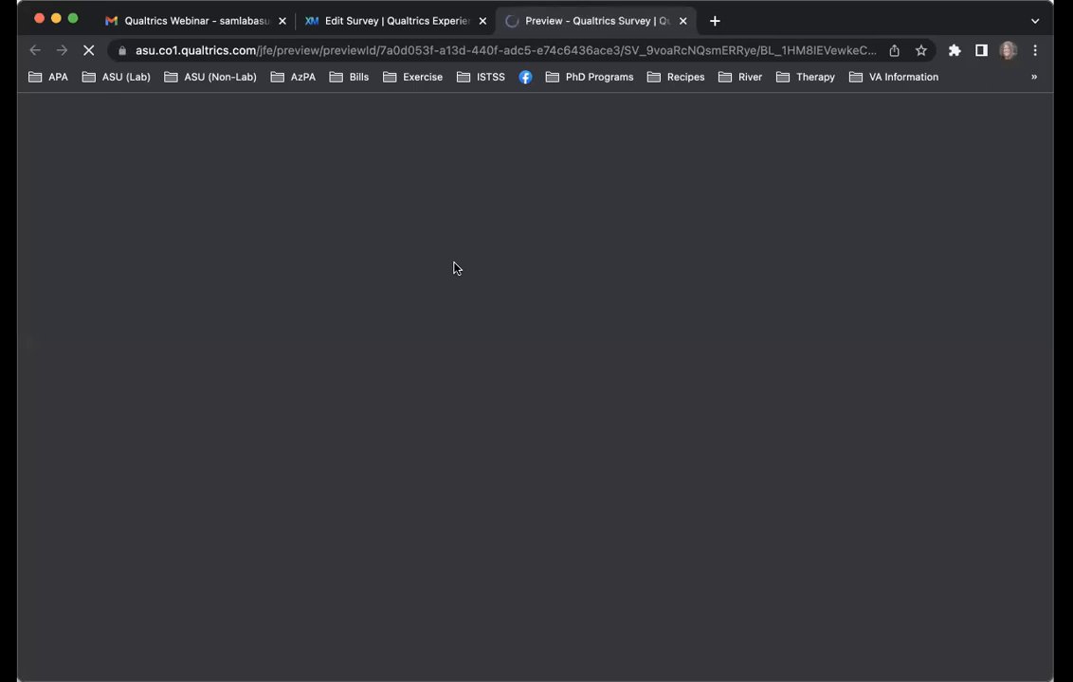
scroll(506, 333, "down", 2)
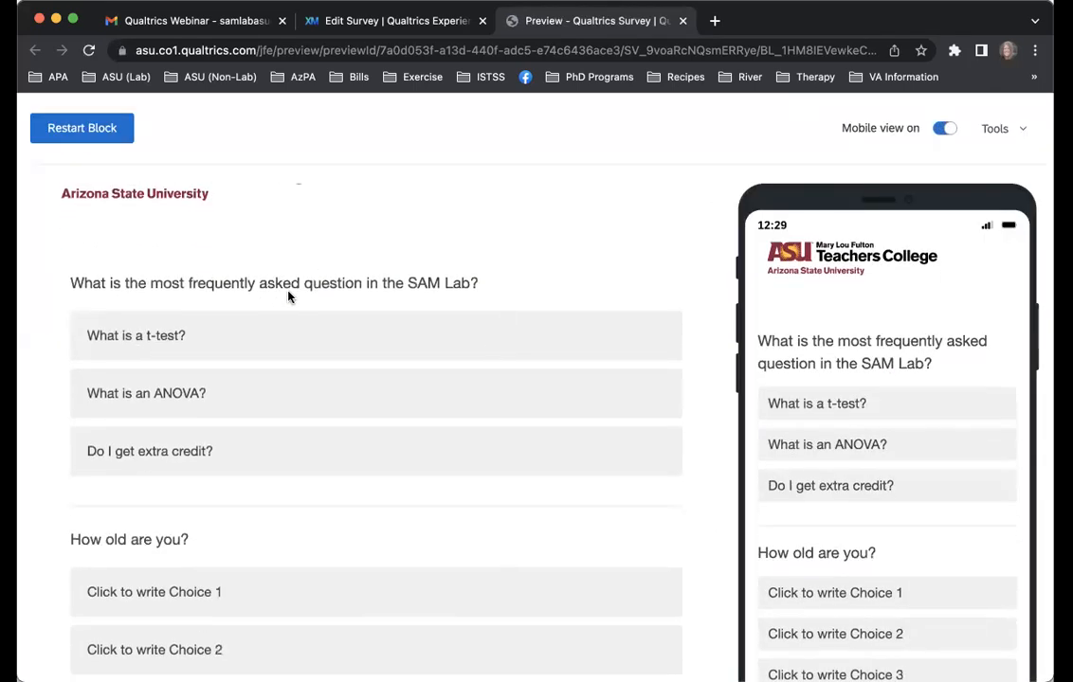
scroll(972, 520, "down", 4)
scroll(972, 519, "up", 4)
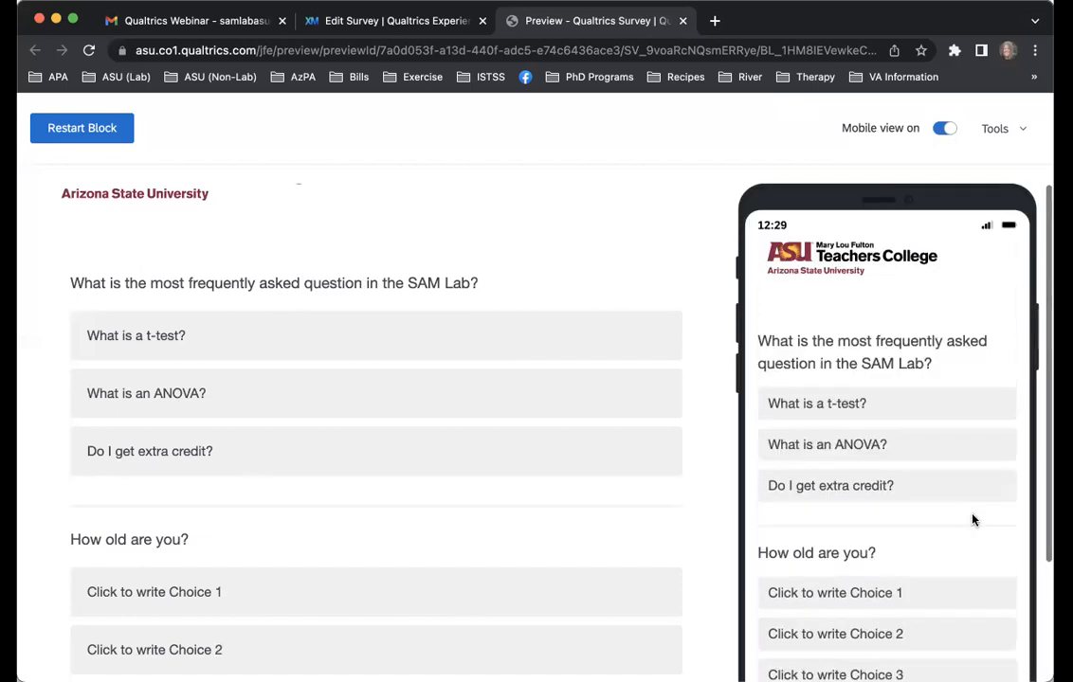
scroll(577, 351, "up", 2)
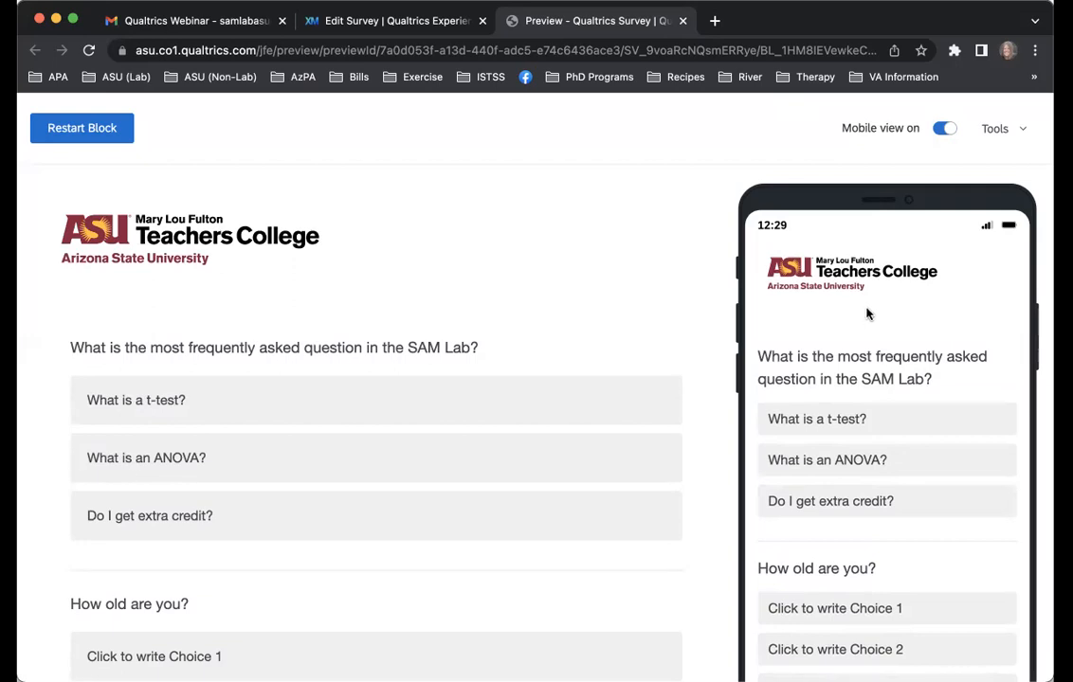
scroll(500, 214, "down", 5)
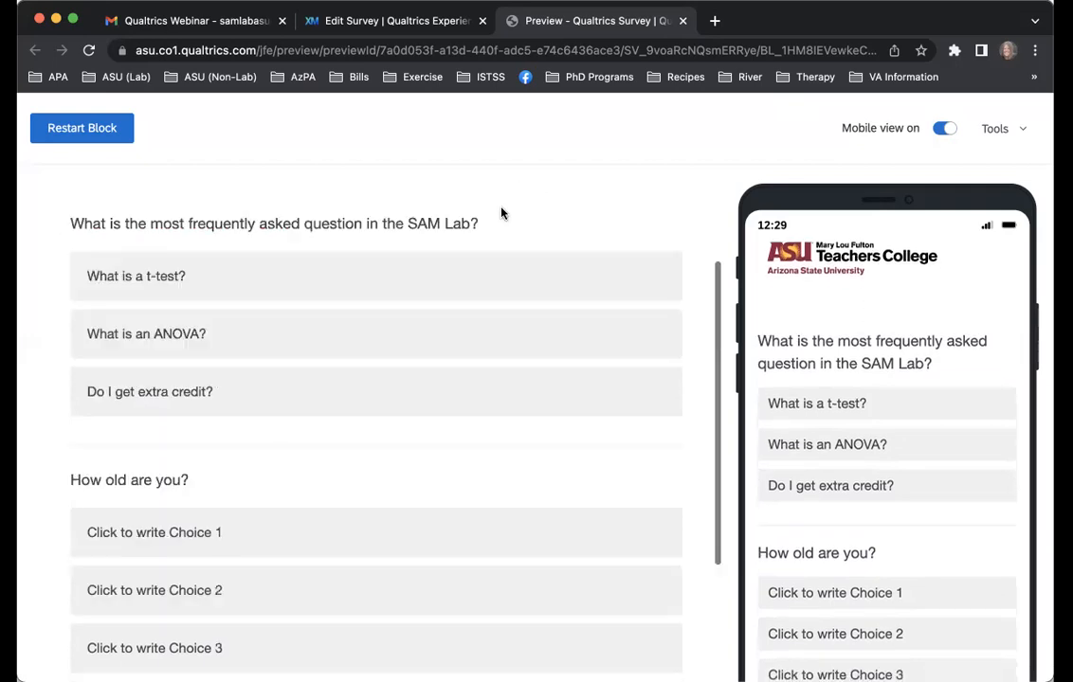
In the preview, answer only "How old are you?" with Choice 1 and try to advance, to test the forced response
left_click(213, 429)
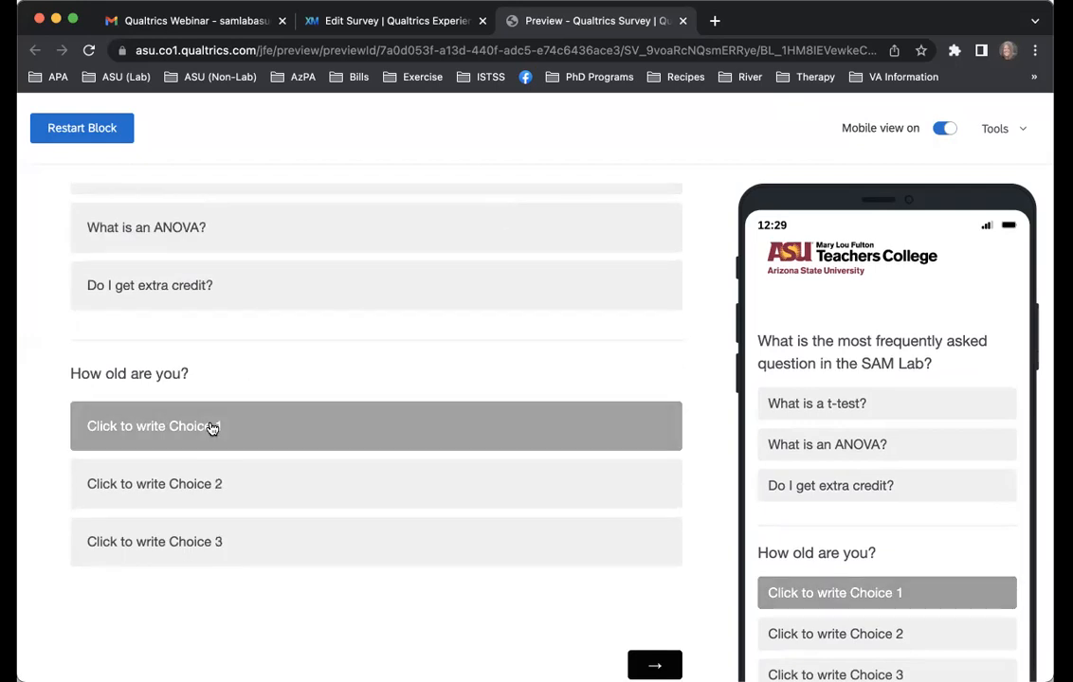
scroll(403, 393, "up", 1)
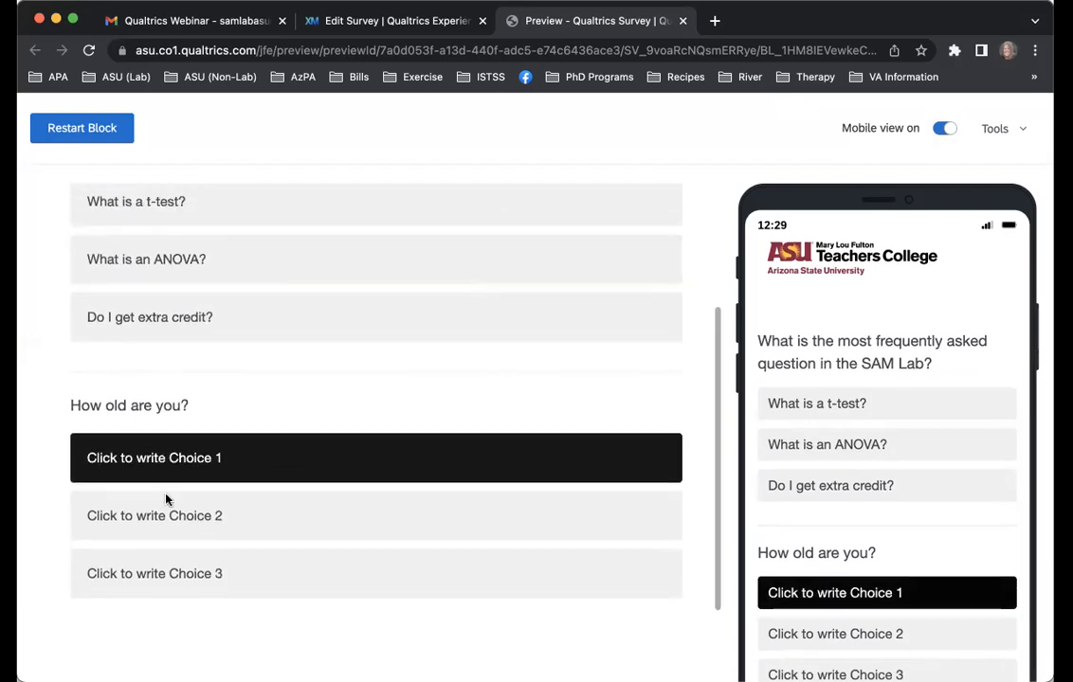
scroll(417, 478, "down", 1)
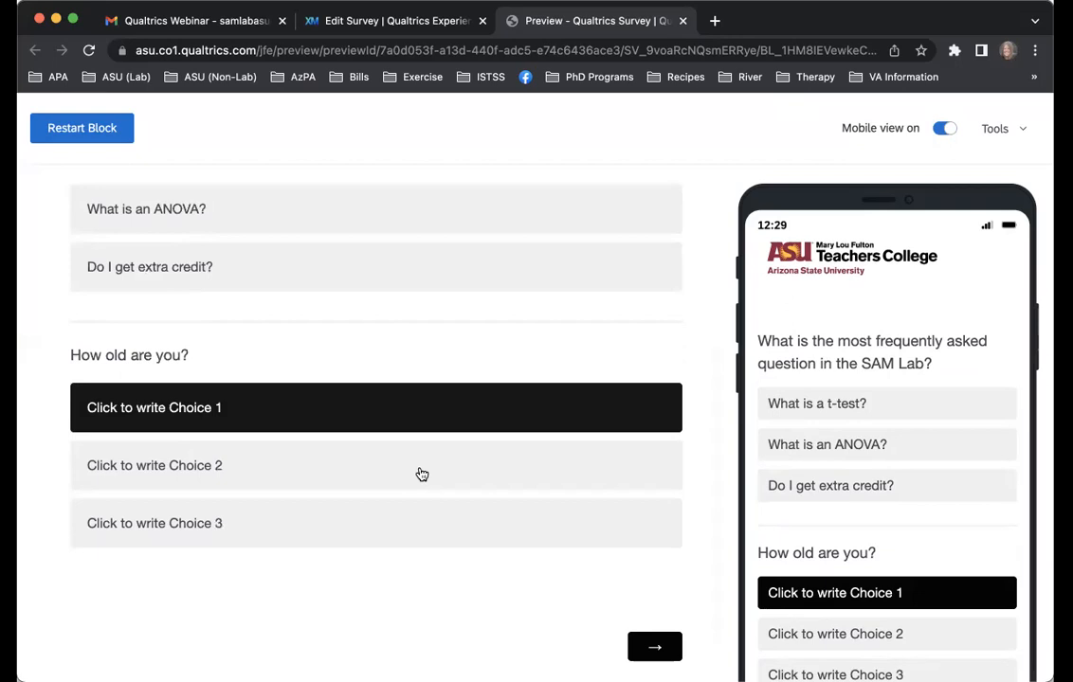
left_click(648, 647)
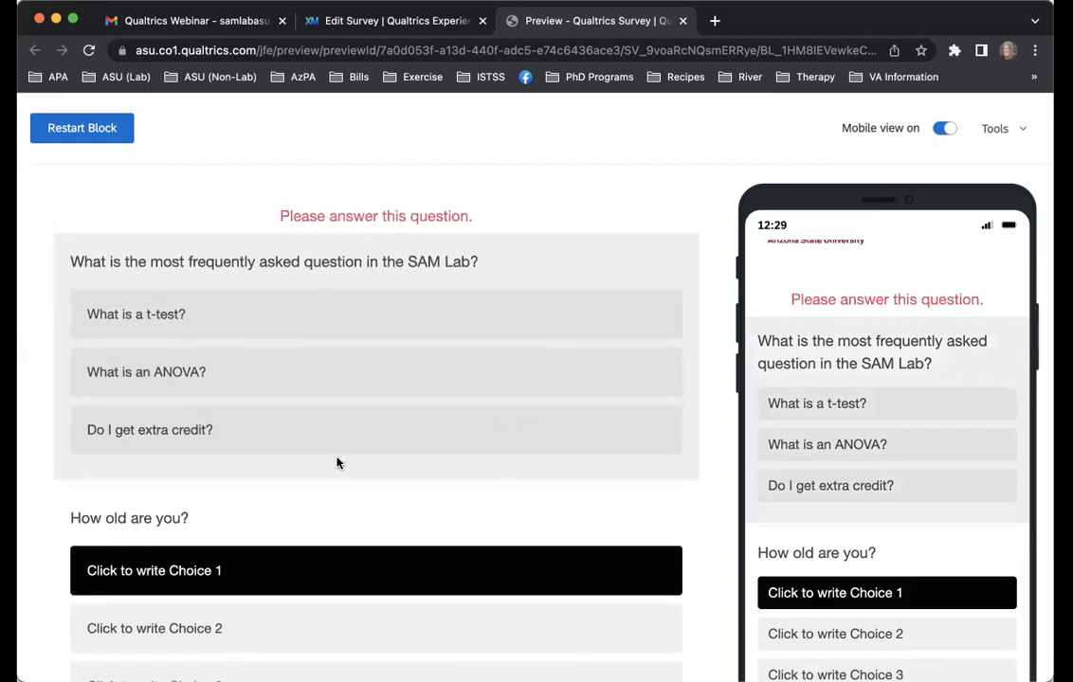
Answer the SAM Lab question with "What is a t-test?", advance to the end of the preview, and close it
left_click(367, 315)
scroll(388, 455, "down", 5)
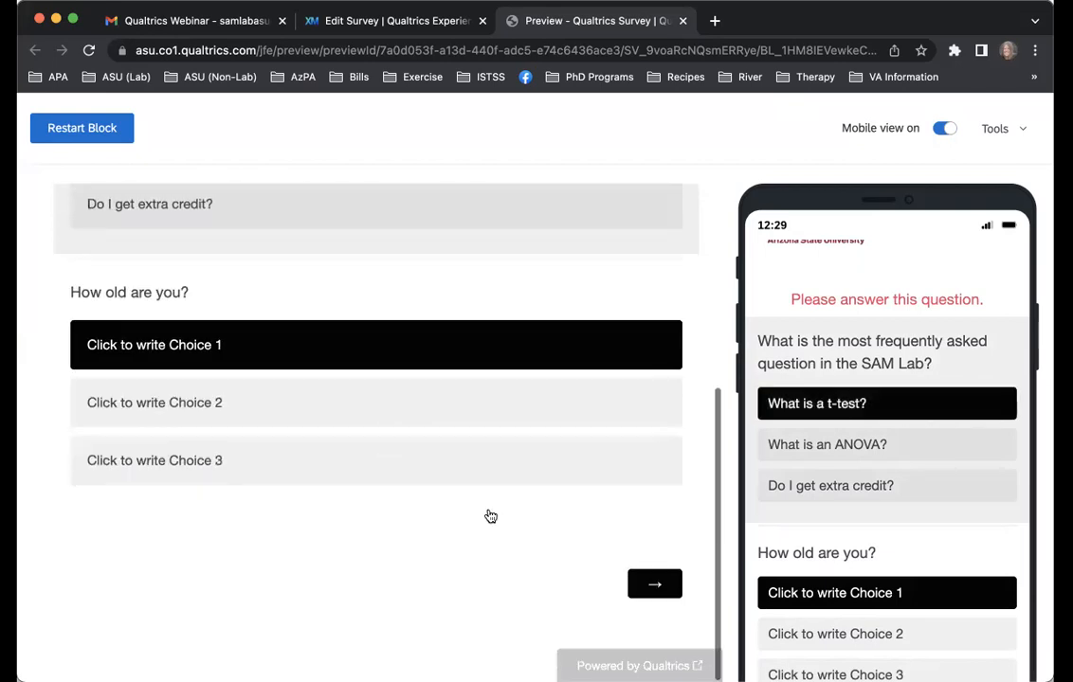
left_click(663, 585)
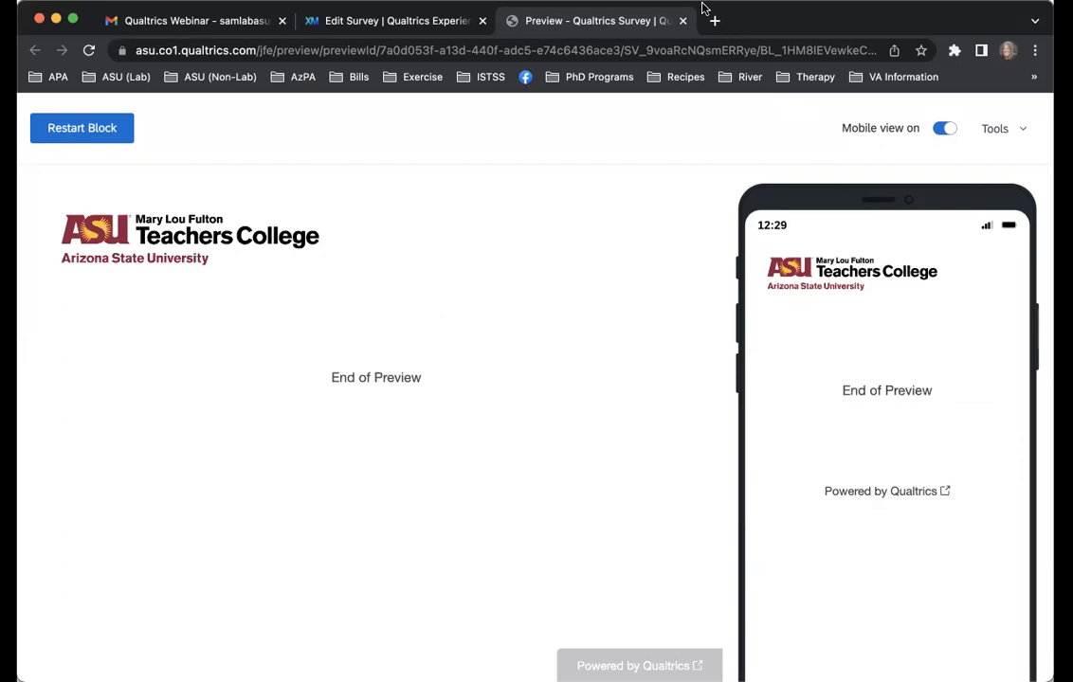
left_click(682, 21)
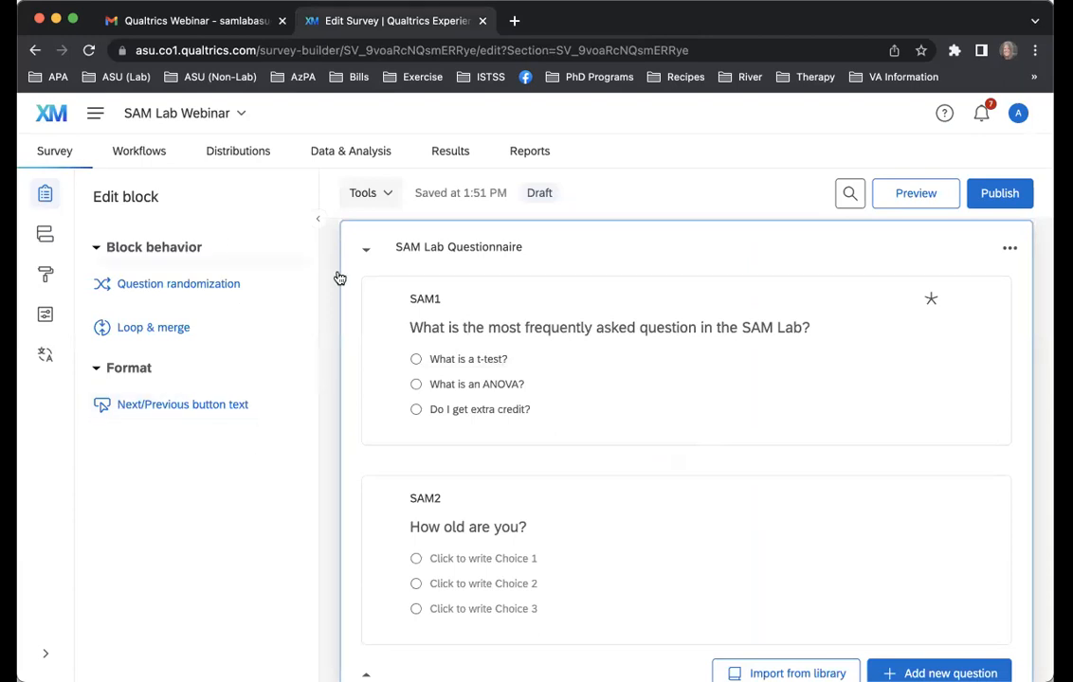
Change the question type of SAM2, "How old are you?", from multiple choice to Text entry
left_click(580, 474)
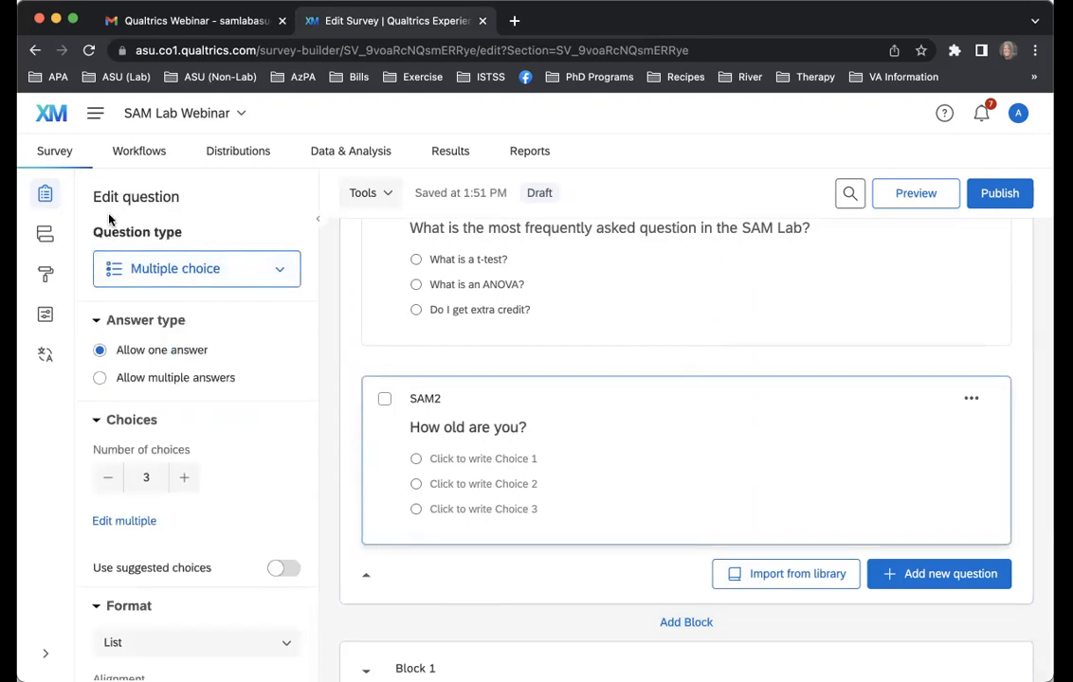
scroll(570, 266, "down", 1)
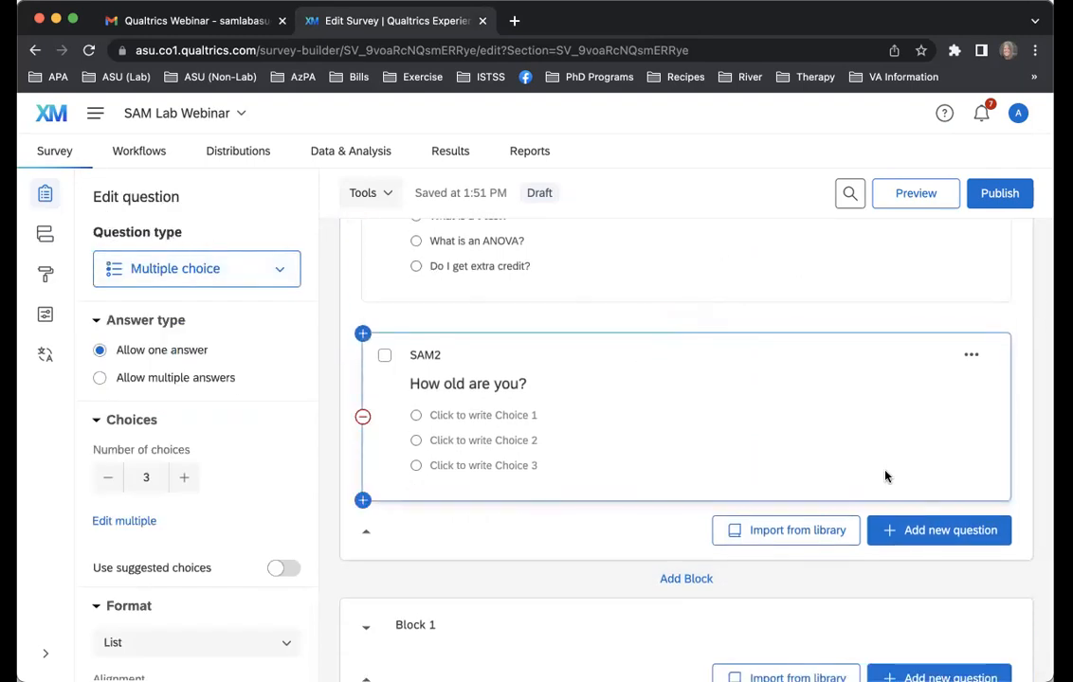
left_click(959, 532)
scroll(898, 437, "down", 5)
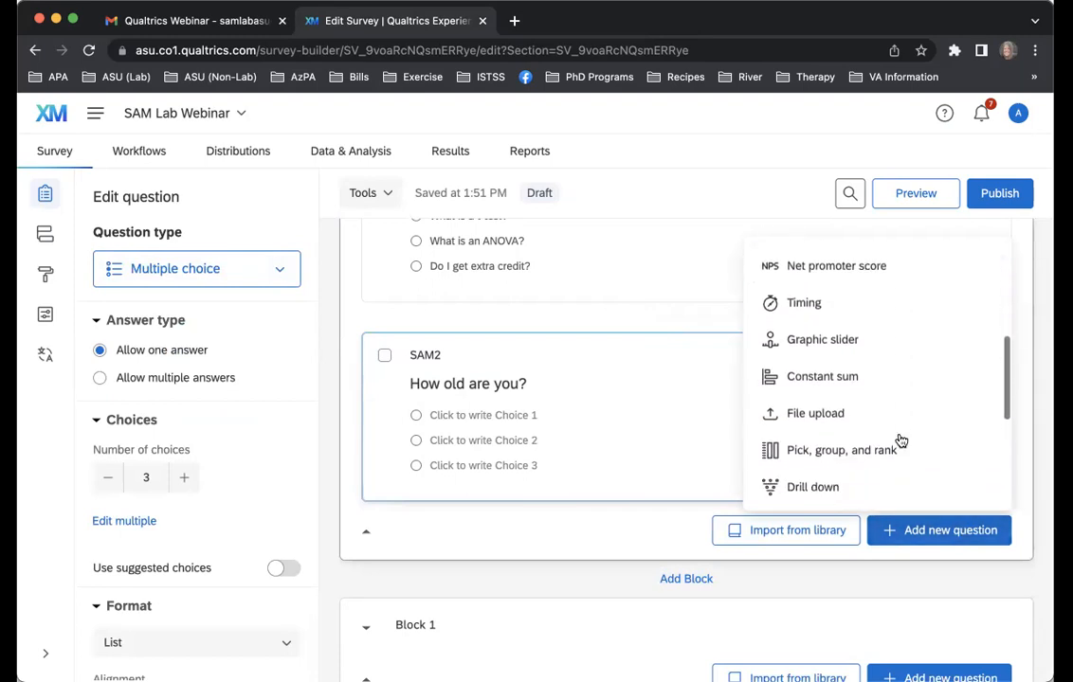
scroll(898, 438, "up", 6)
left_click(449, 336)
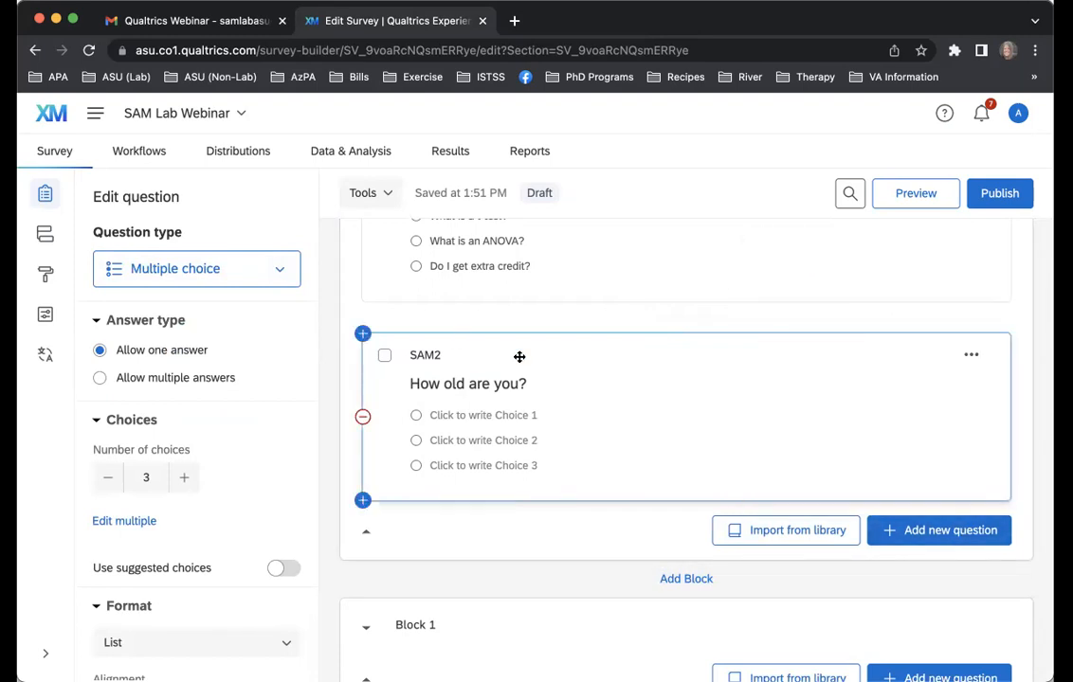
left_click(269, 275)
left_click(244, 355)
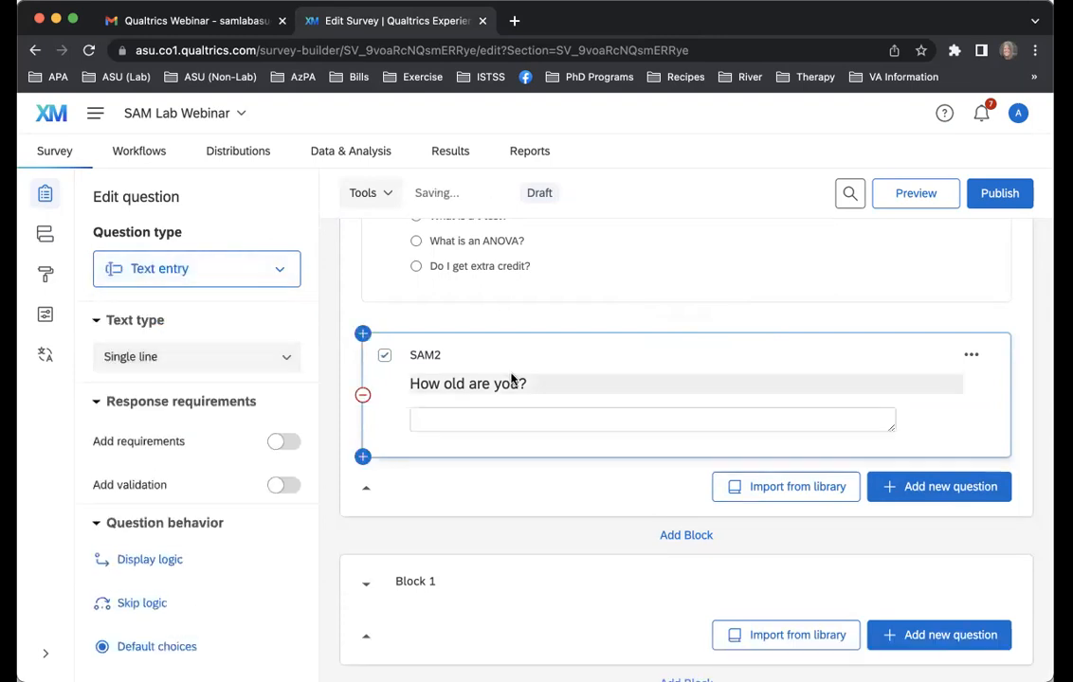
Try the sample answers "Eightteen", "Nineteen" and 19 in the SAM2 text box, and clear it
left_click(525, 421)
scroll(508, 468, "down", 1)
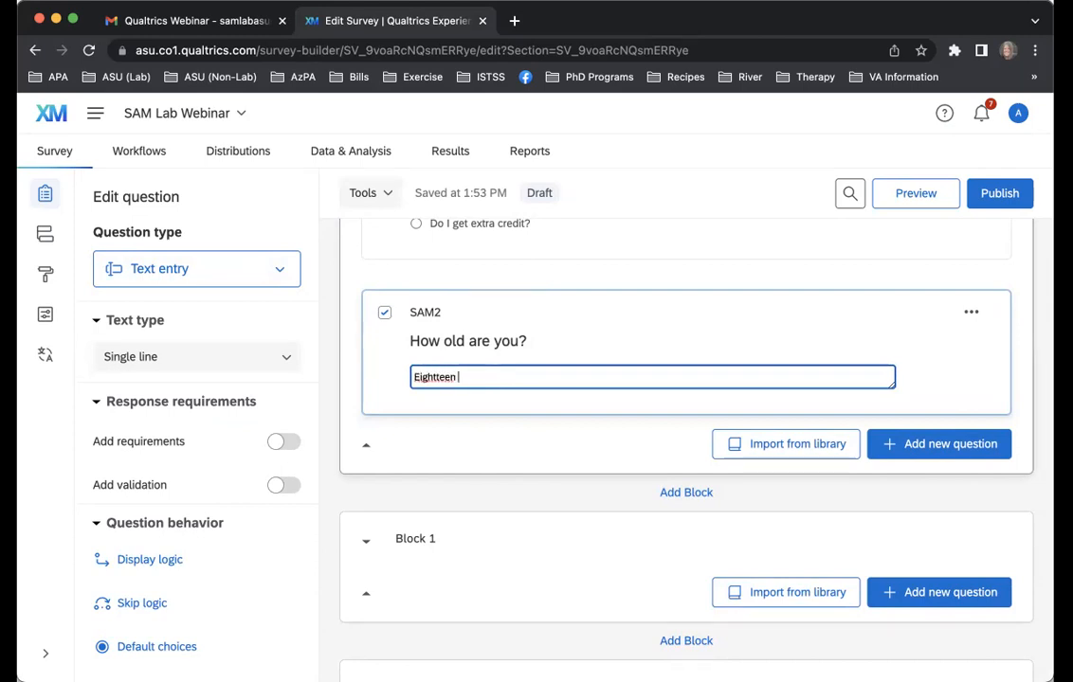
left_click_drag(465, 376, 396, 380)
key("BackSpace")
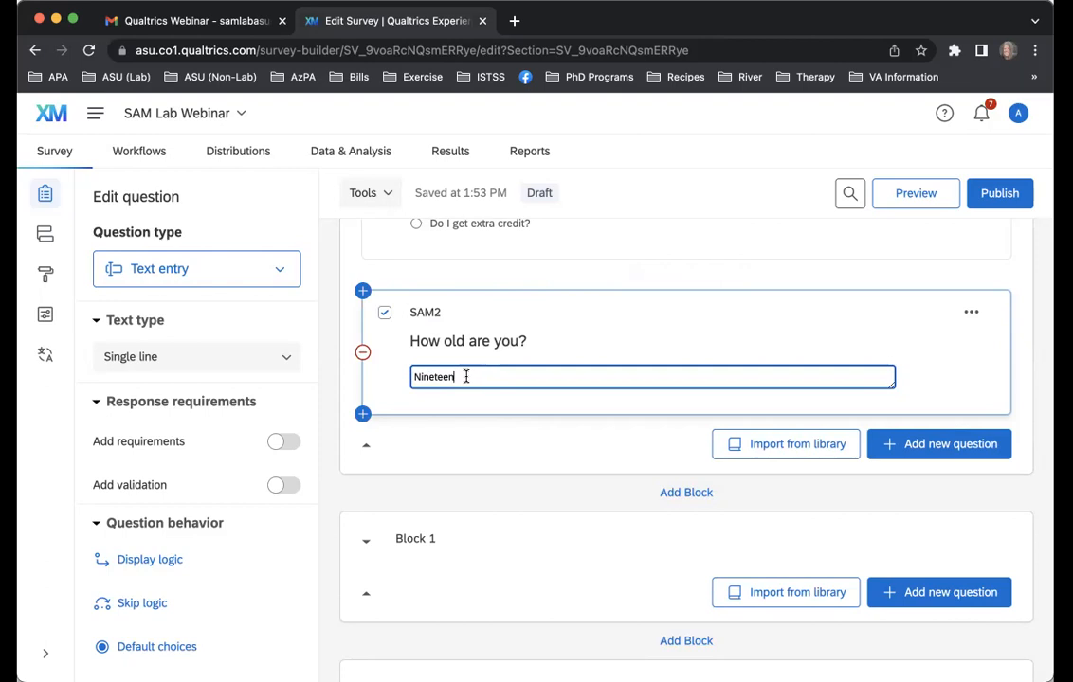
left_click_drag(454, 379, 406, 380)
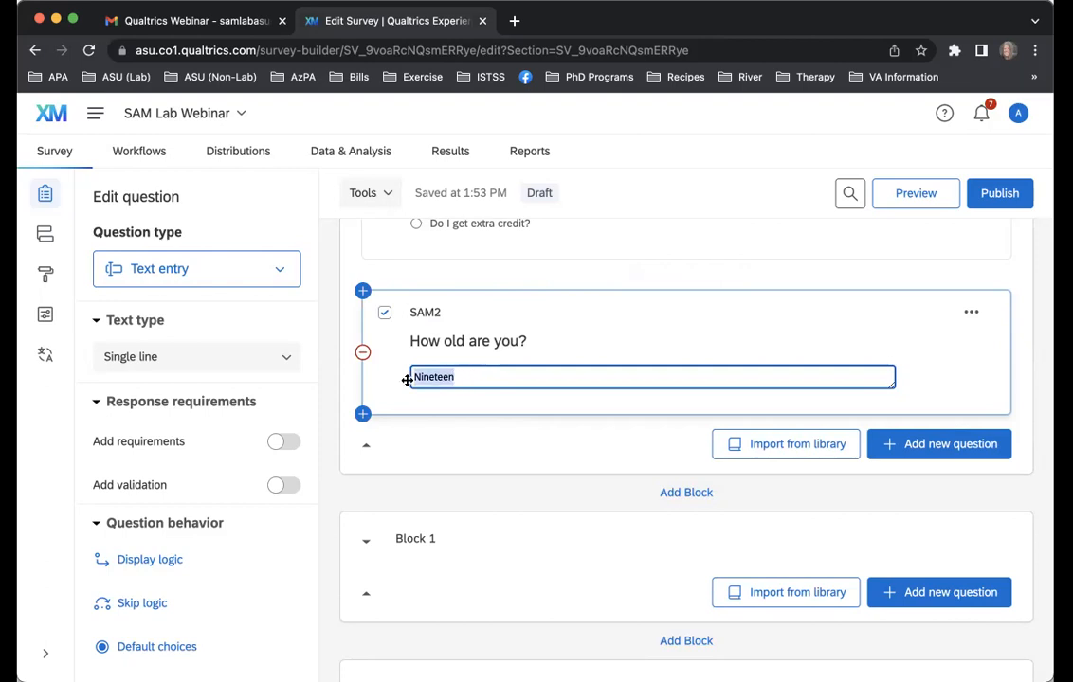
type("19")
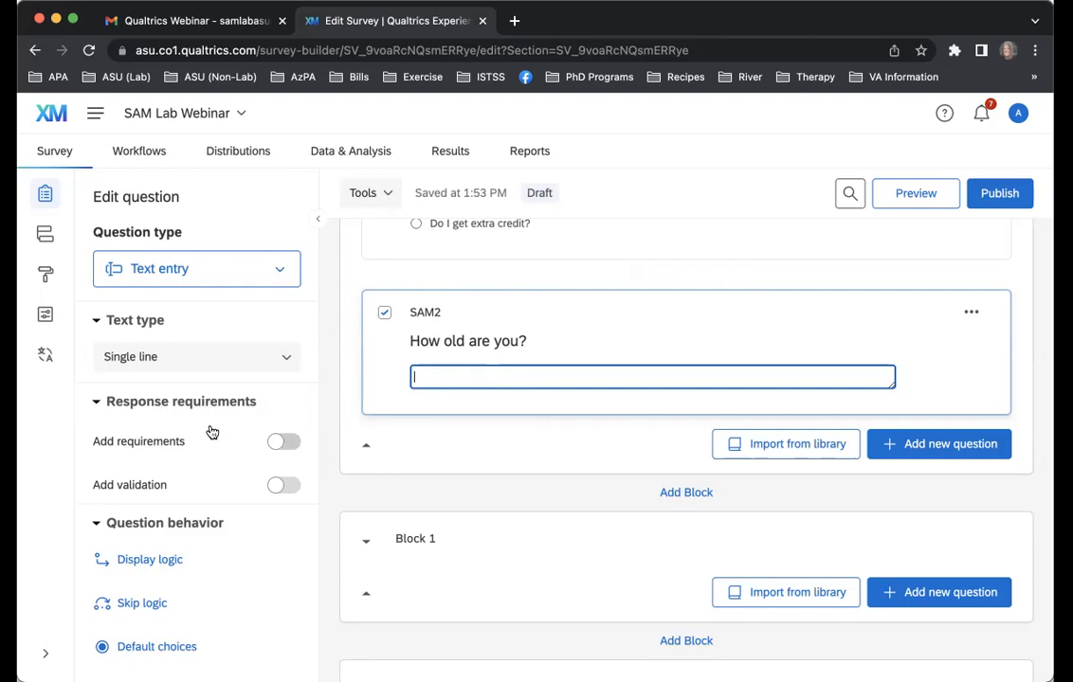
Add content type validation to SAM2 that accepts only a Number
scroll(282, 483, "down", 1)
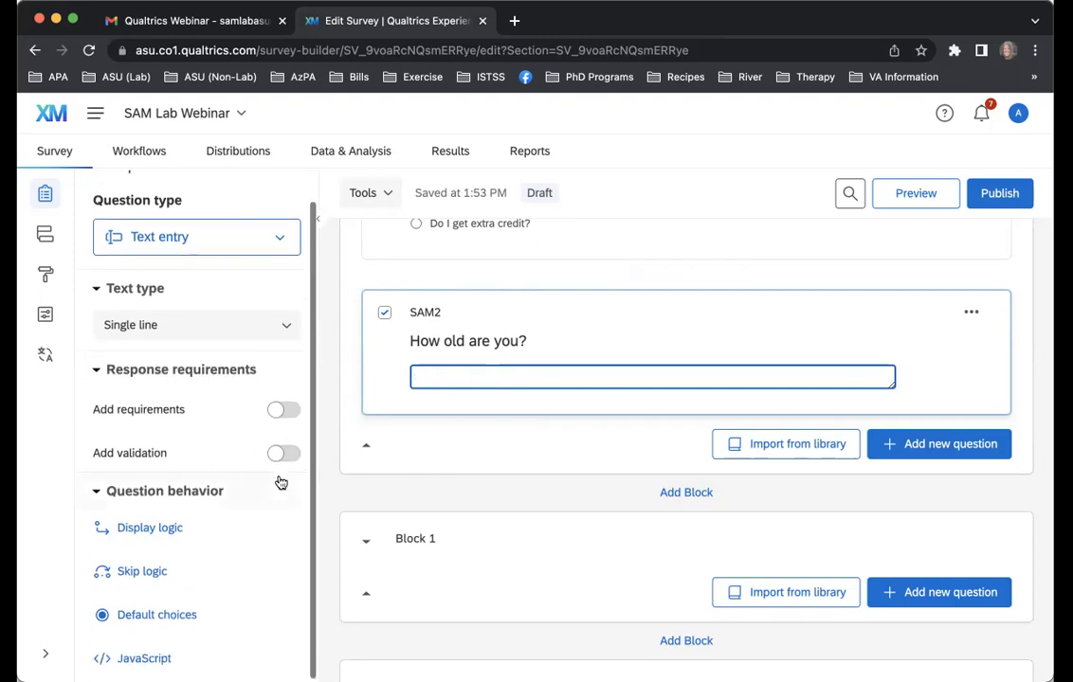
left_click(286, 457)
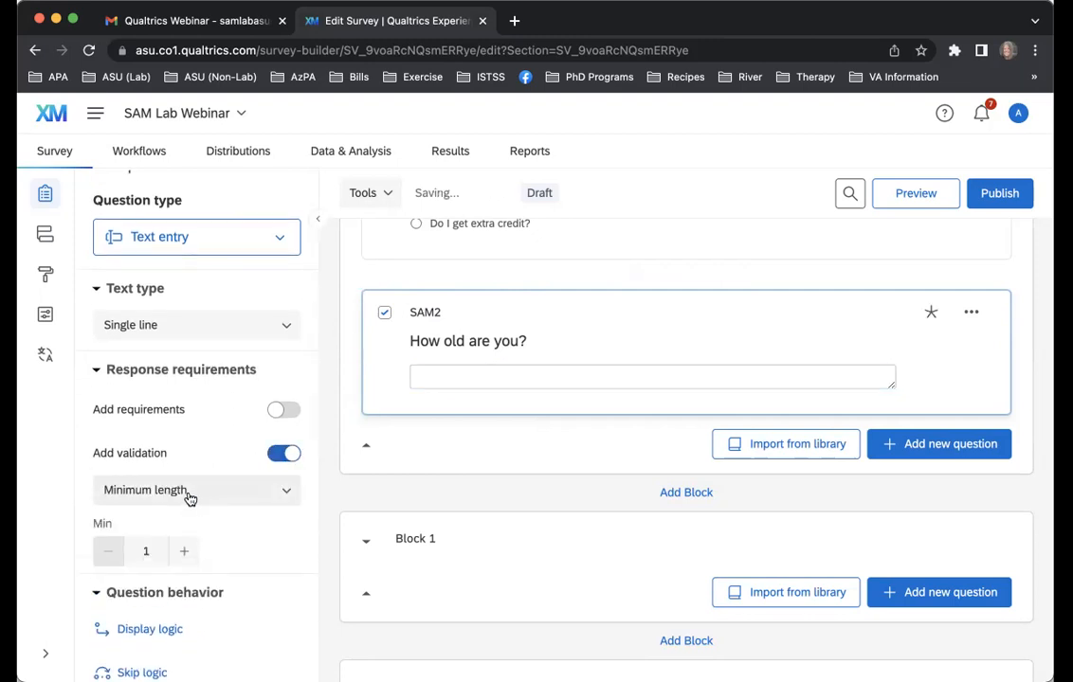
scroll(189, 496, "down", 3)
left_click(199, 390)
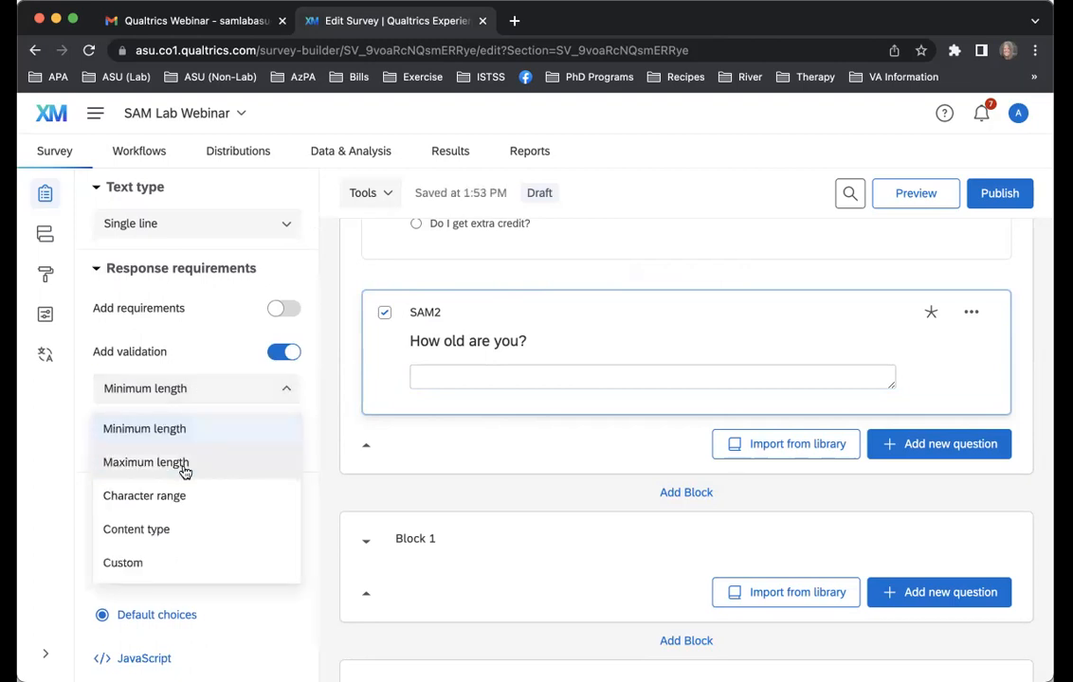
left_click(182, 529)
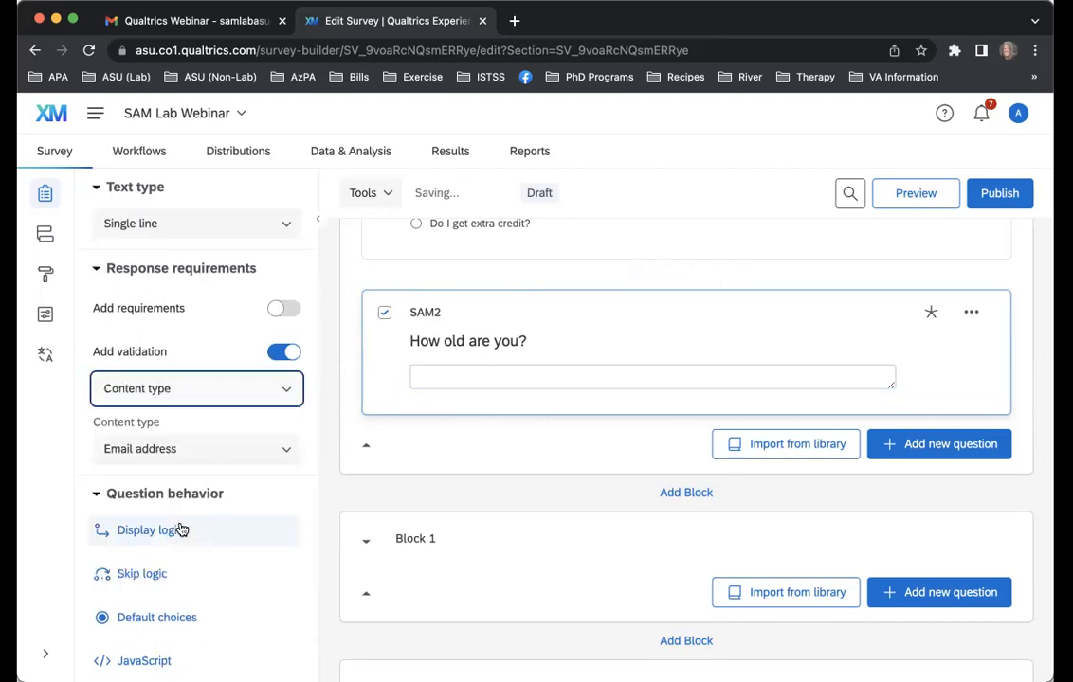
left_click(191, 453)
left_click(175, 653)
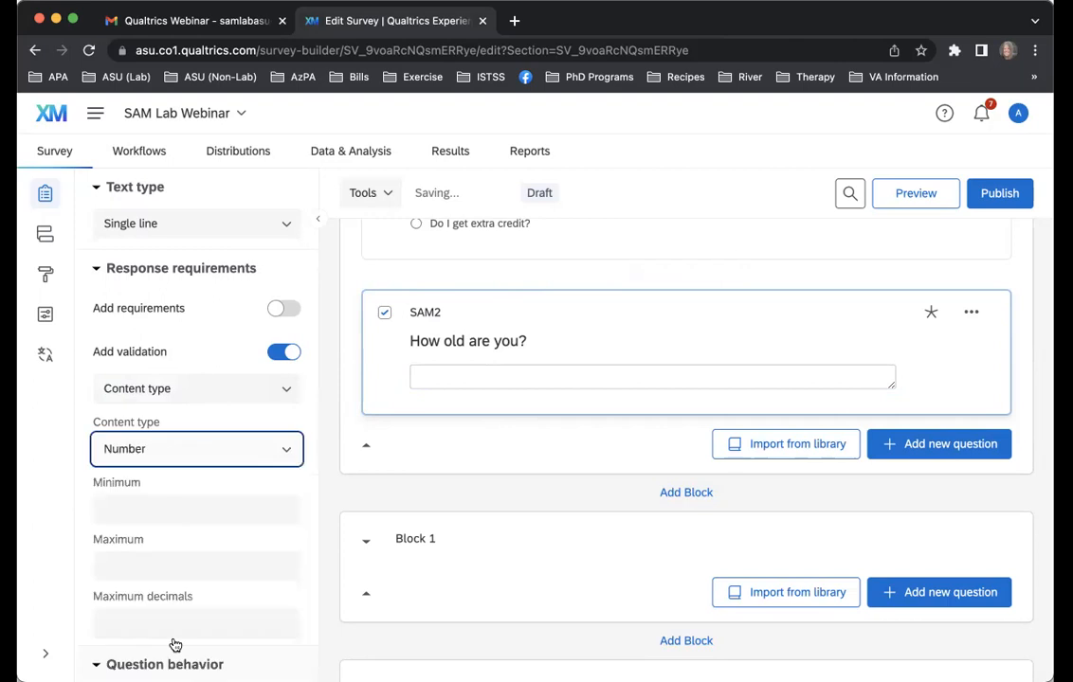
Limit the SAM2 number validation to a minimum of 18, a maximum of 100 and 0 maximum decimals
scroll(228, 513, "down", 1)
left_click(213, 470)
type("18")
left_click(197, 536)
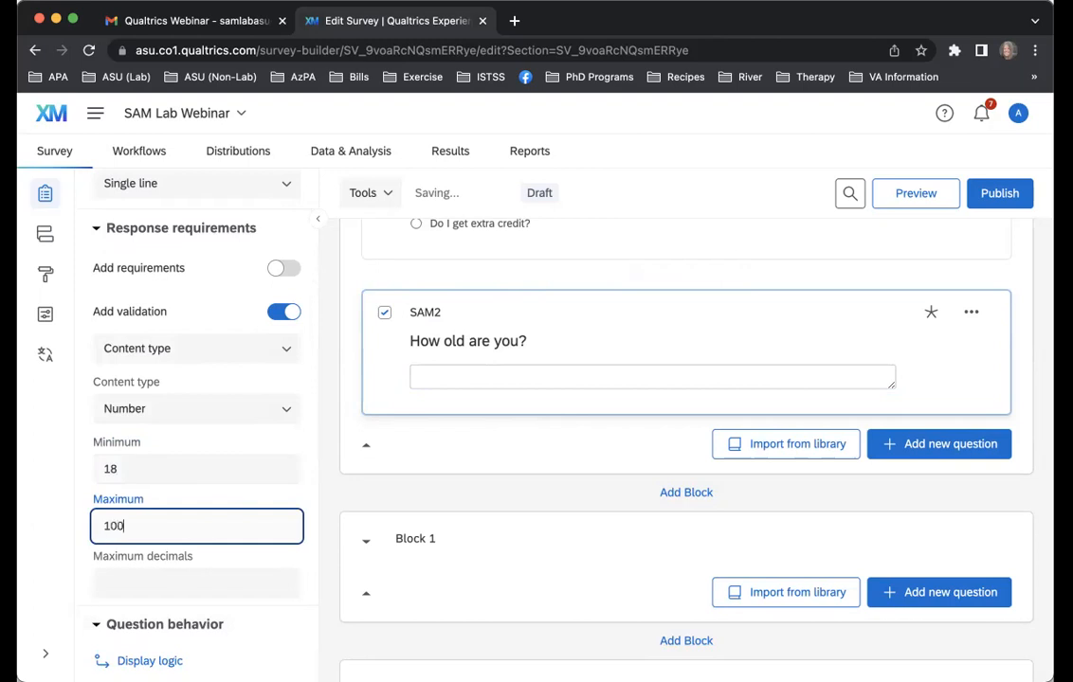
left_click(241, 589)
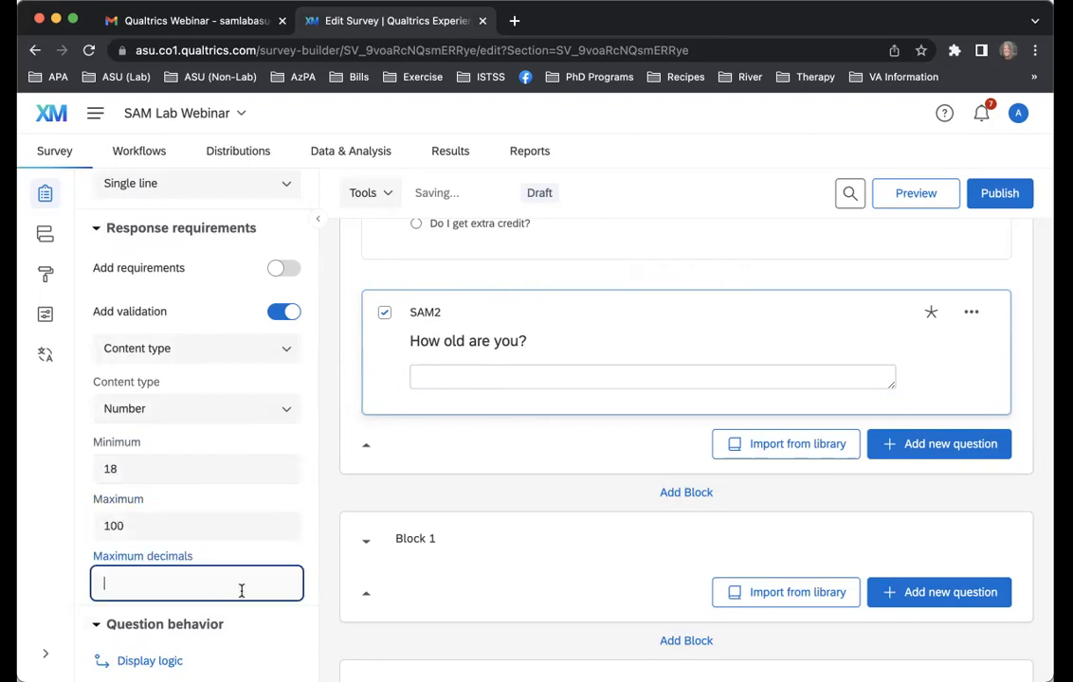
type("0")
left_click(76, 568)
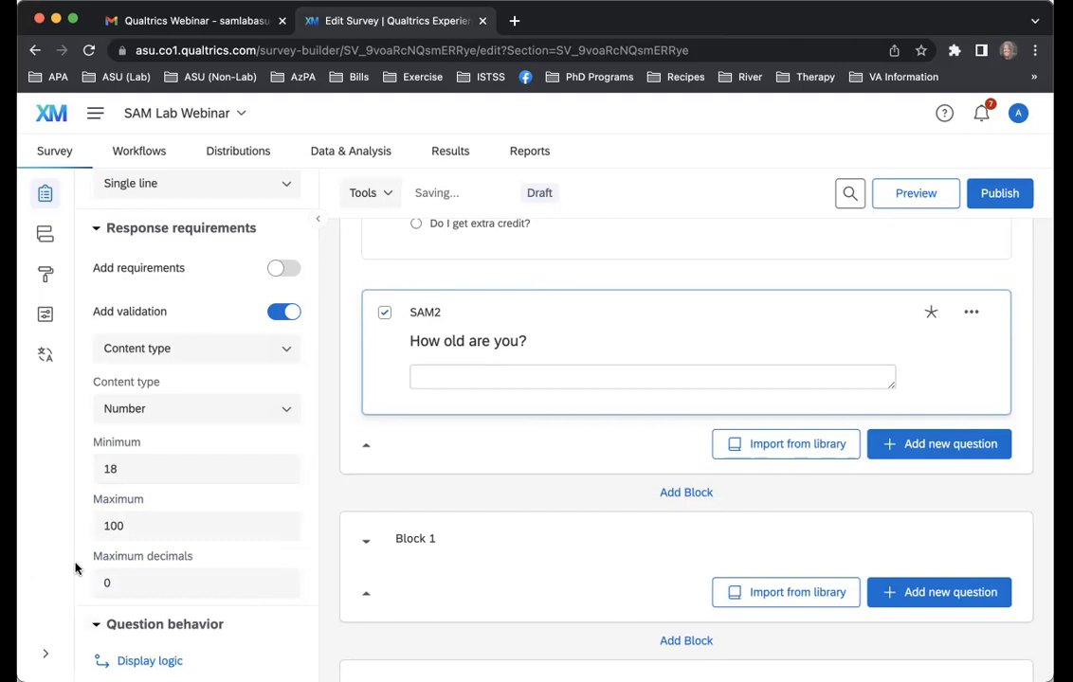
scroll(155, 541, "down", 2)
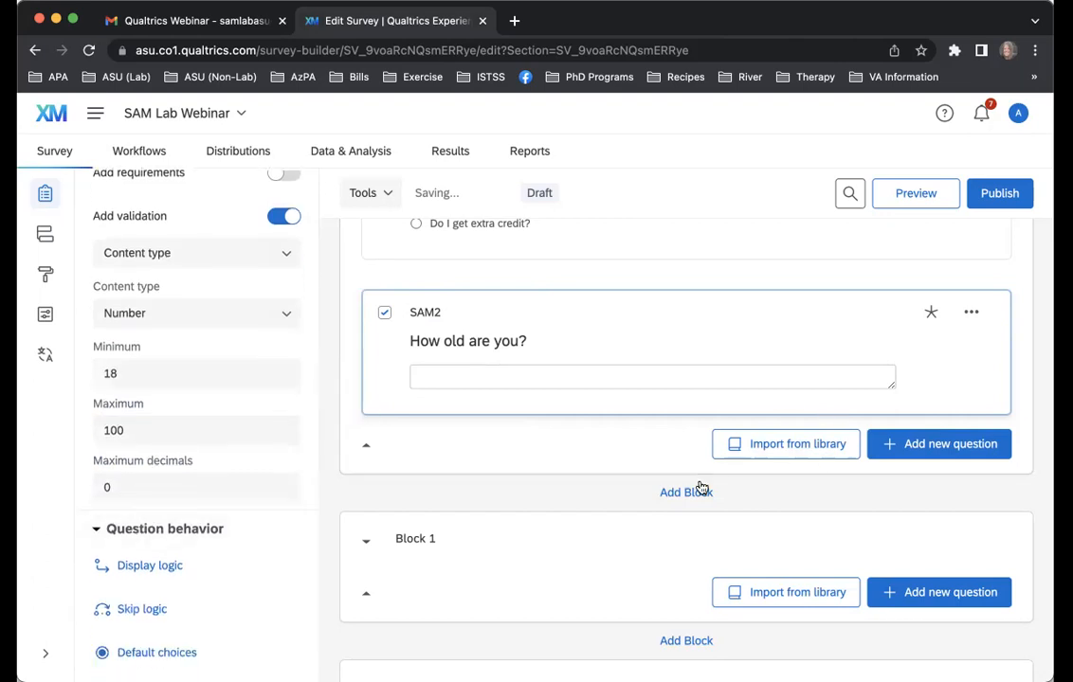
Preview the SAM Lab Questionnaire block, answer "What is a t-test?" and the age "Twelve", and try to advance
left_click(690, 423)
scroll(980, 269, "up", 3)
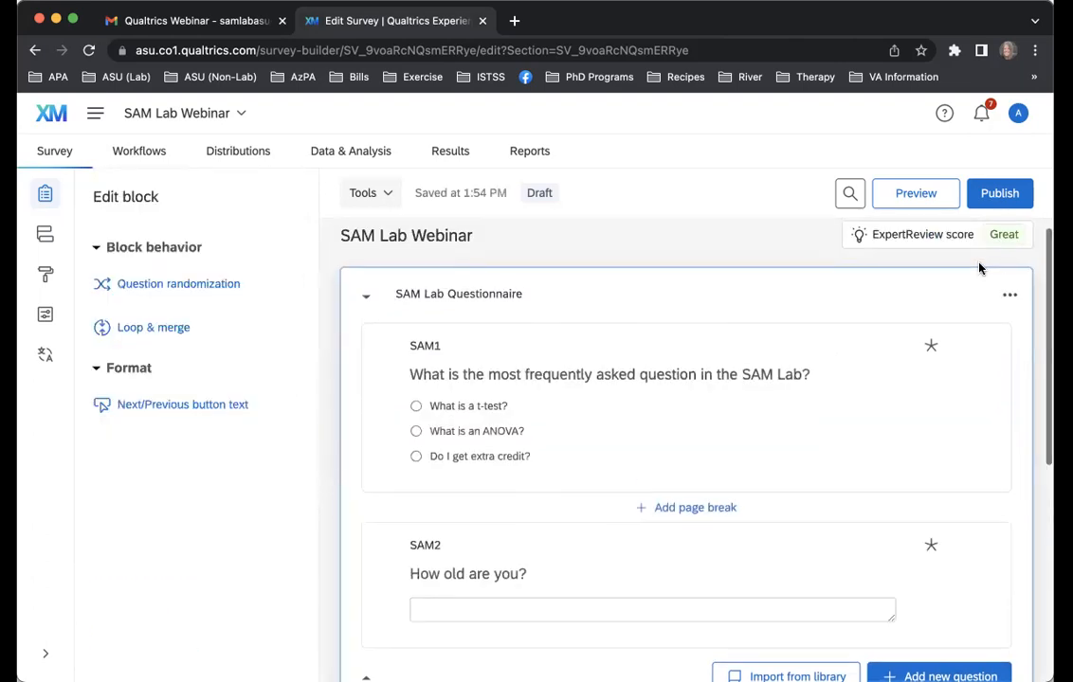
left_click(1010, 295)
left_click(866, 502)
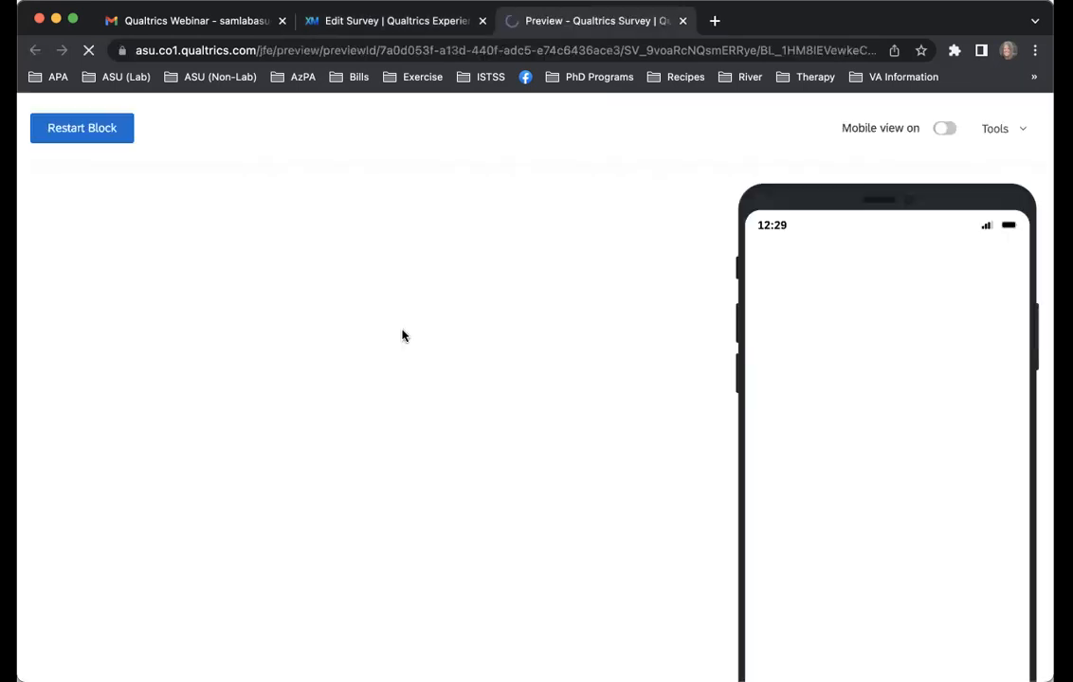
left_click(220, 411)
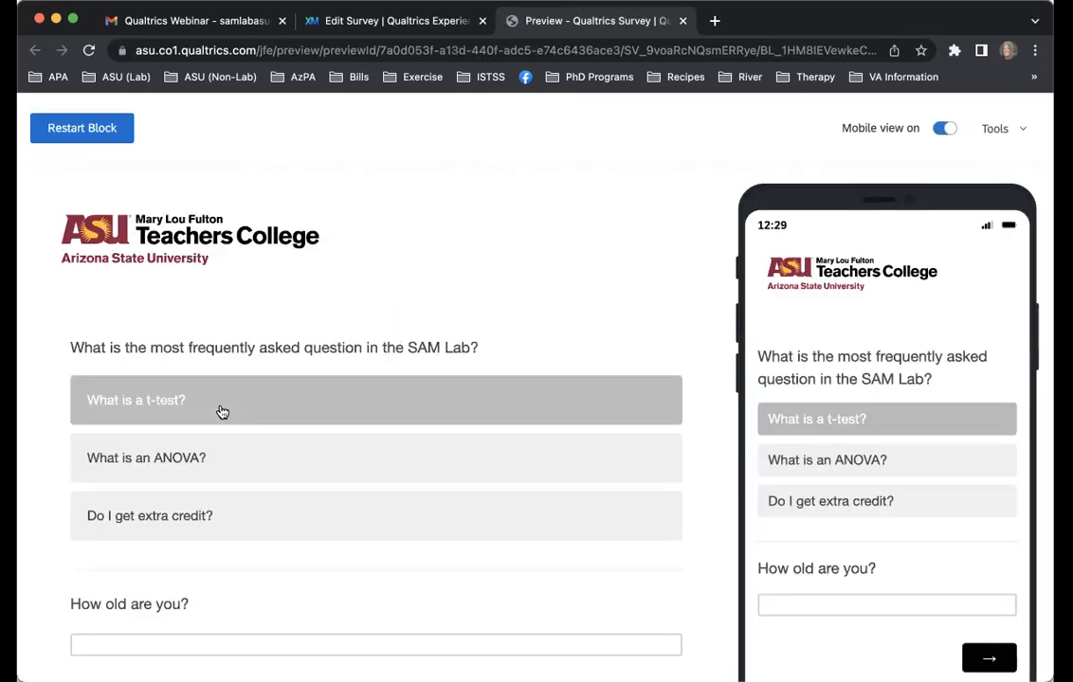
left_click(196, 478)
type("Twen")
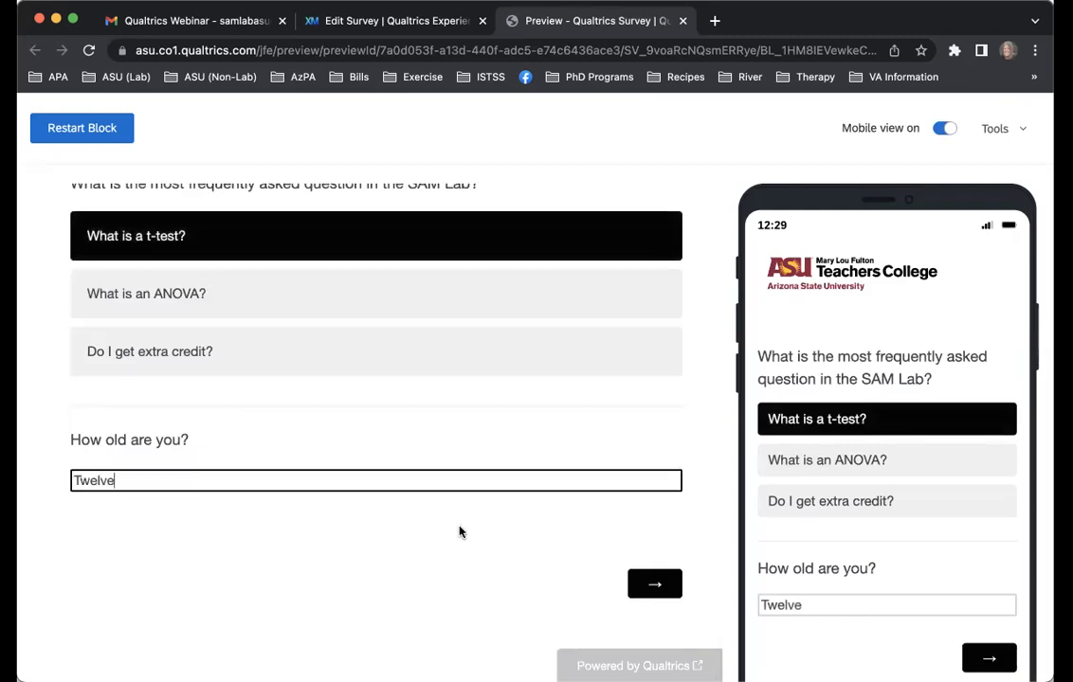
left_click(653, 583)
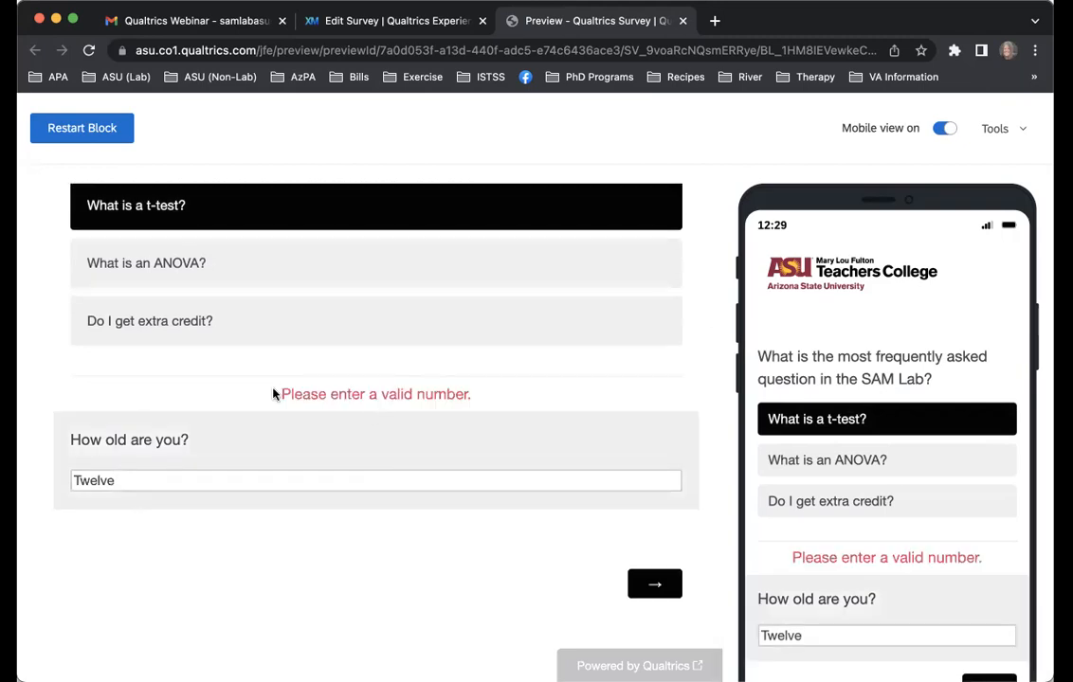
Replace the age answer in the preview with 12 and try to advance, to test the minimum limit
left_click_drag(277, 395, 488, 398)
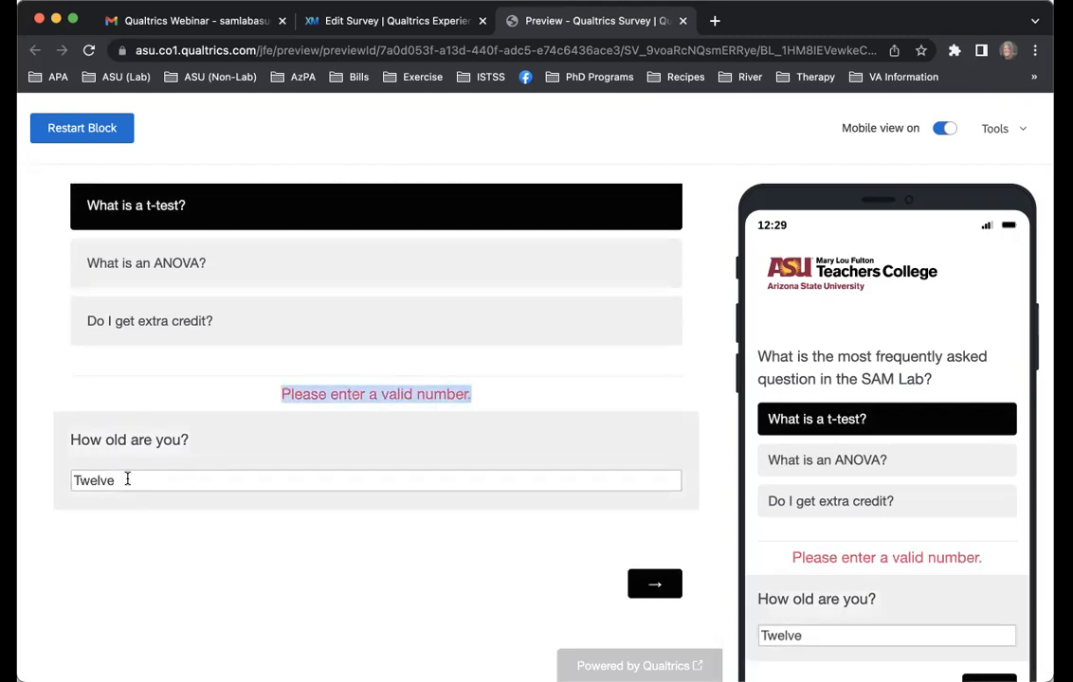
left_click_drag(127, 480, 38, 484)
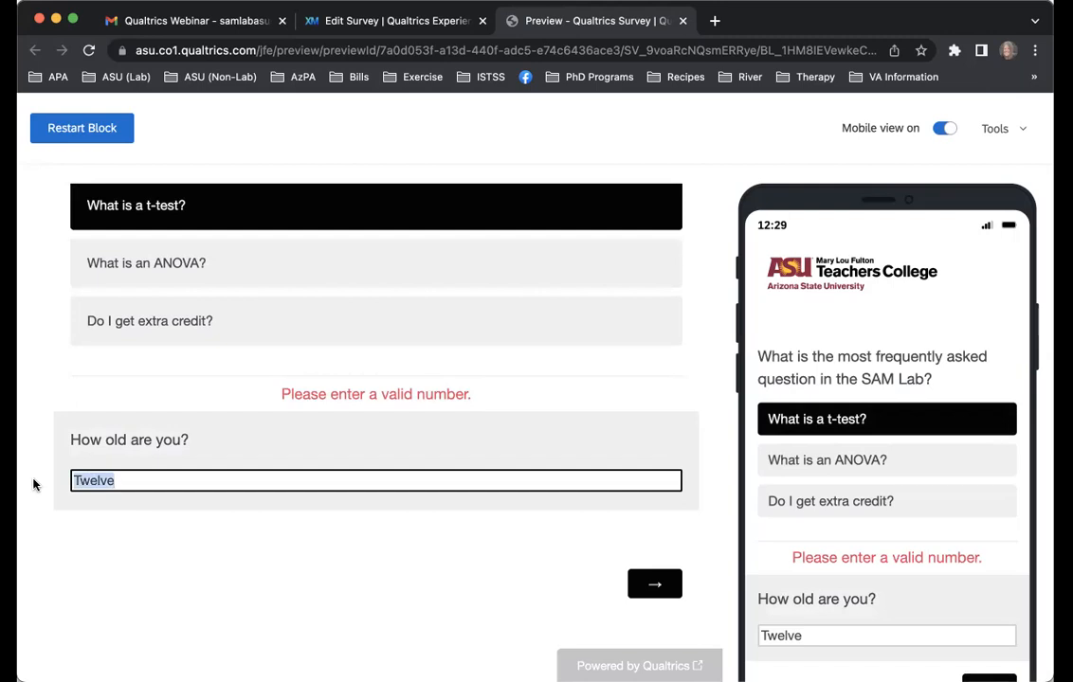
type("12")
left_click(666, 582)
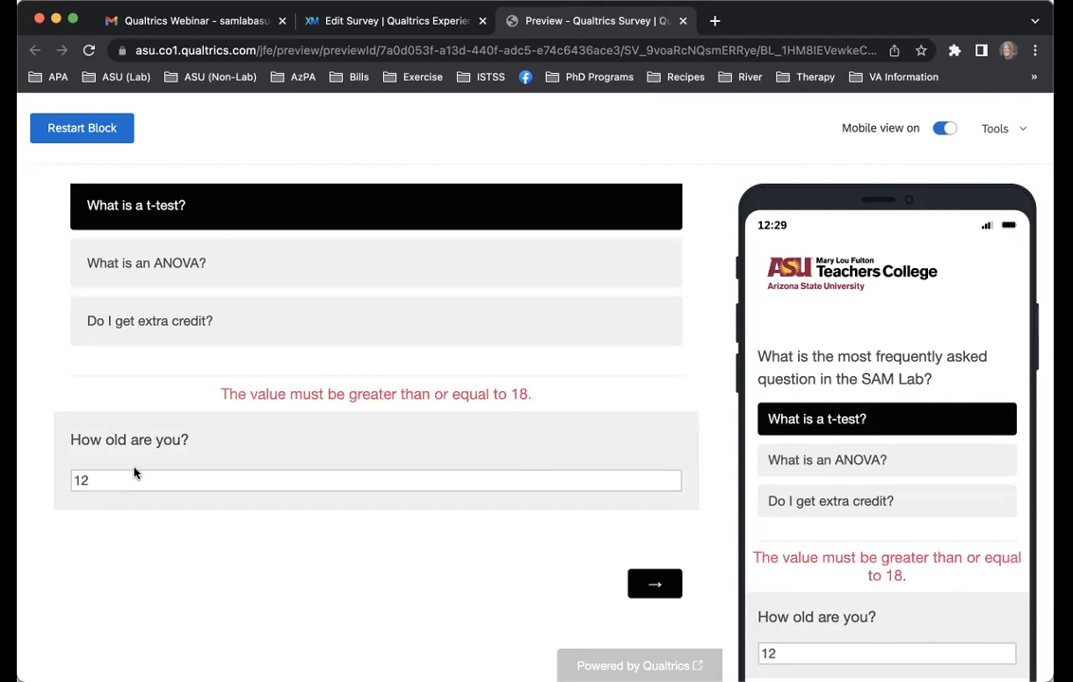
Change the age answer to 18, advance to the end of the preview, and close it
left_click(186, 479)
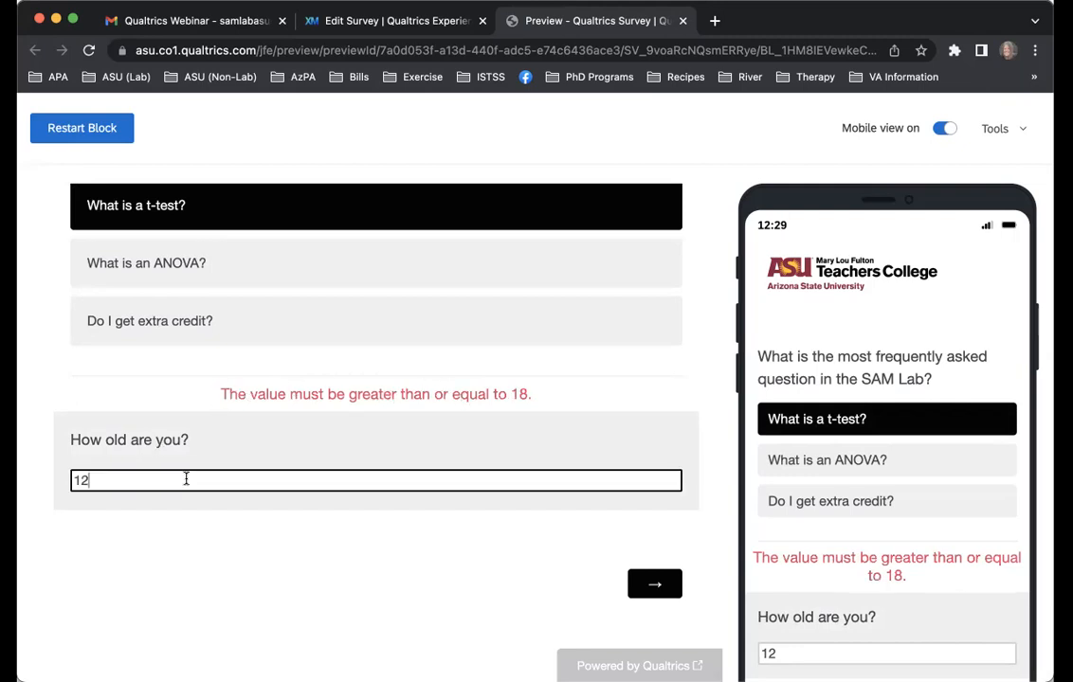
left_click(667, 588)
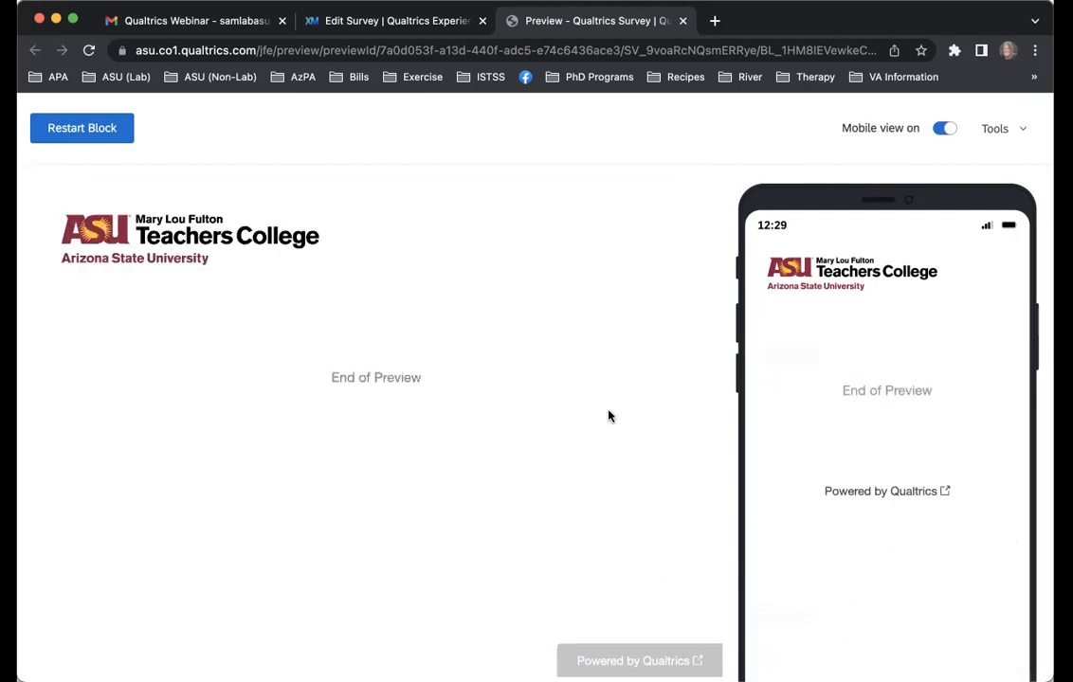
left_click(683, 21)
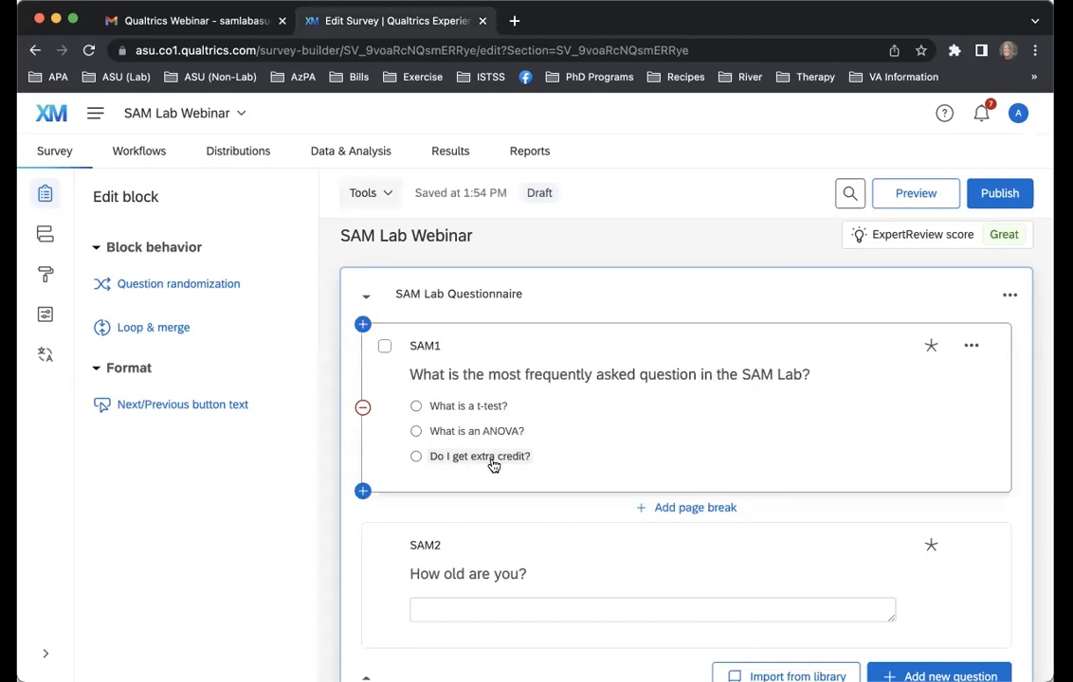
Change the question type of SAM2 to Slider and reduce it to 1 statement
scroll(491, 462, "down", 3)
left_click(548, 446)
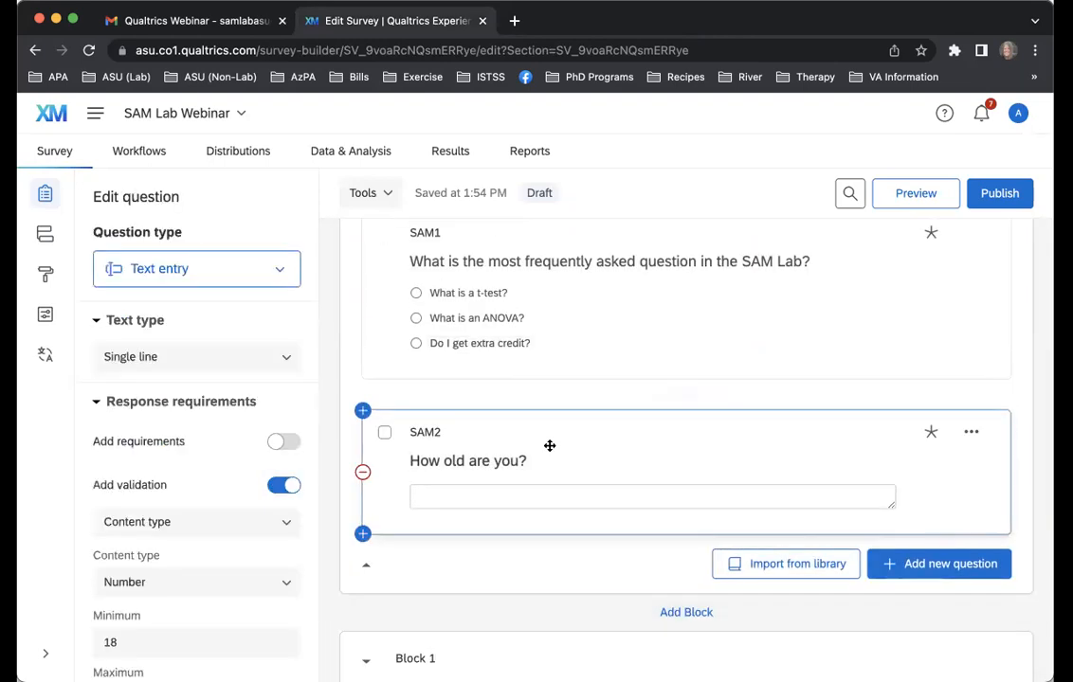
left_click(231, 270)
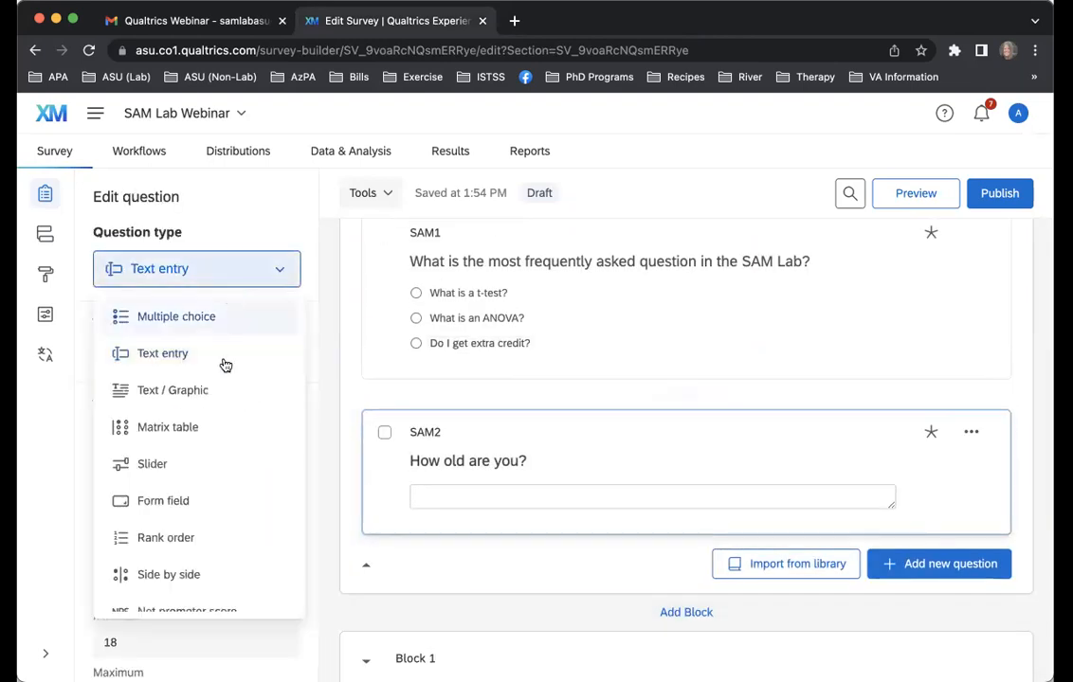
left_click(215, 469)
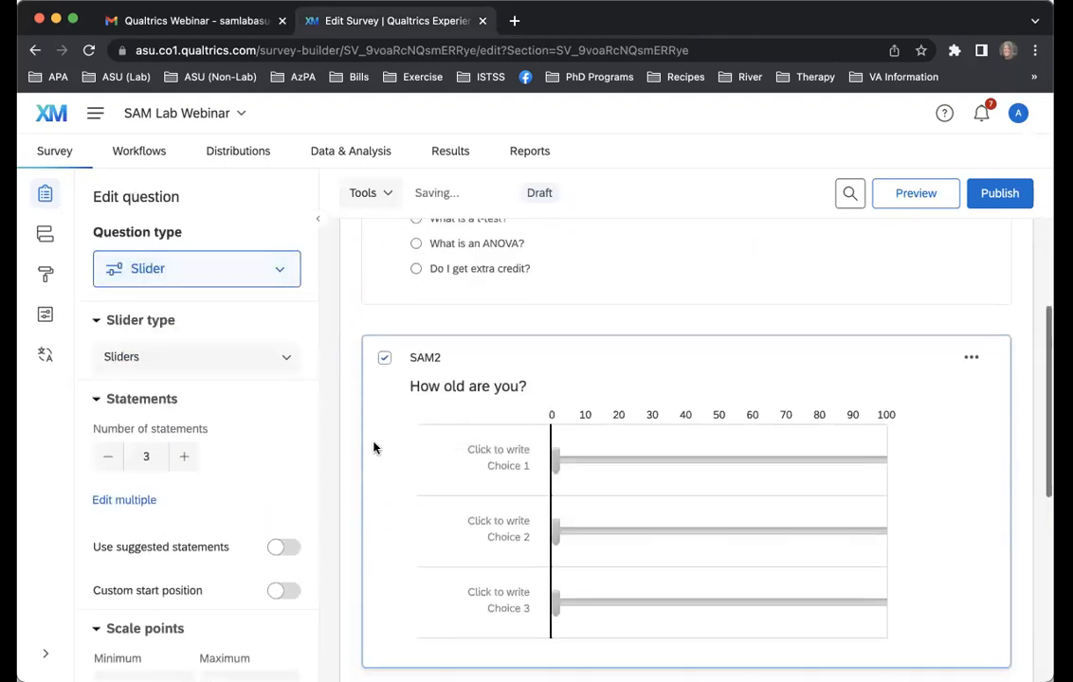
left_click(108, 458)
left_click(108, 459)
Label the SAM2 slider's single statement "How old are you?"
left_click(494, 461)
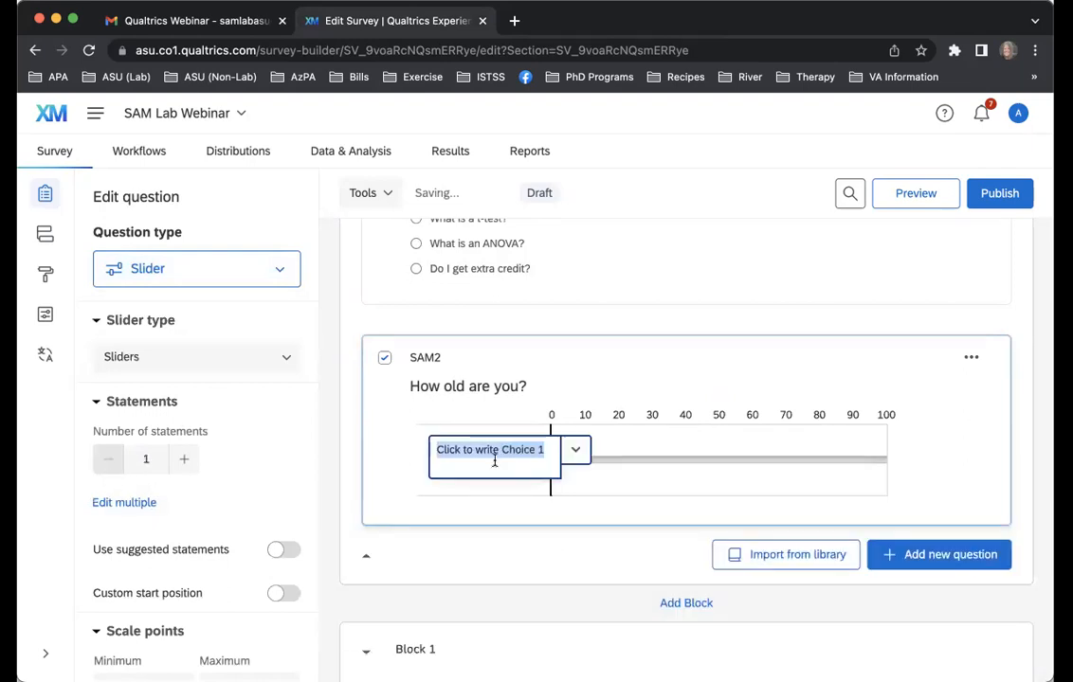
type("How old are you?")
left_click(481, 524)
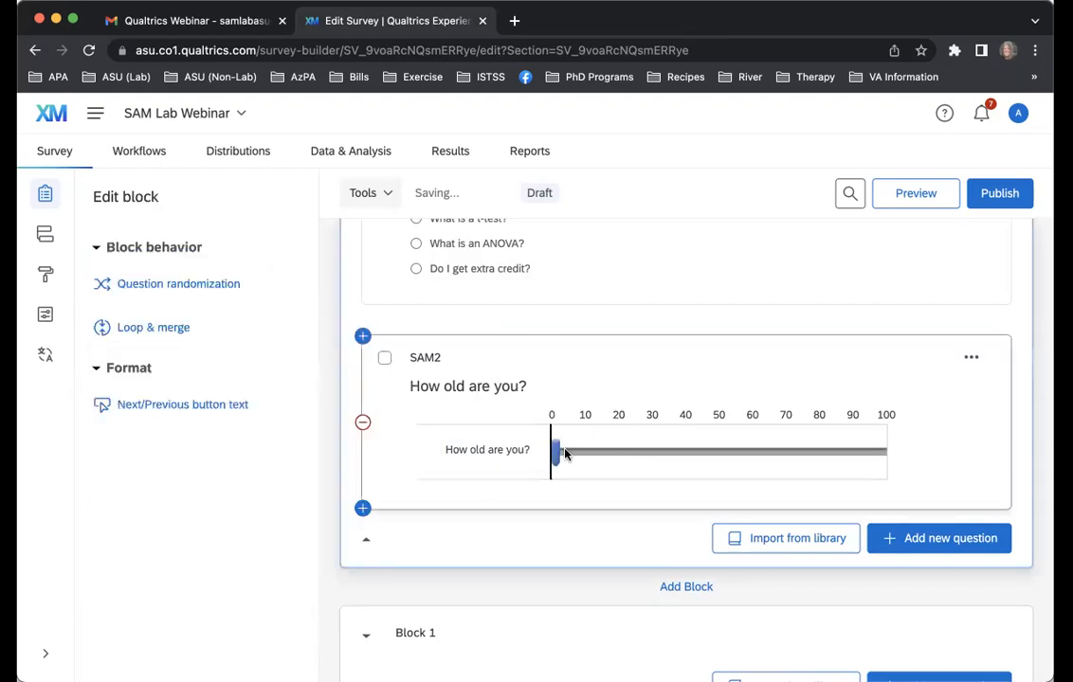
Set the SAM2 slider's minimum to 18 and its number of grid lines to 14
left_click_drag(557, 450, 315, 467)
scroll(293, 468, "down", 5)
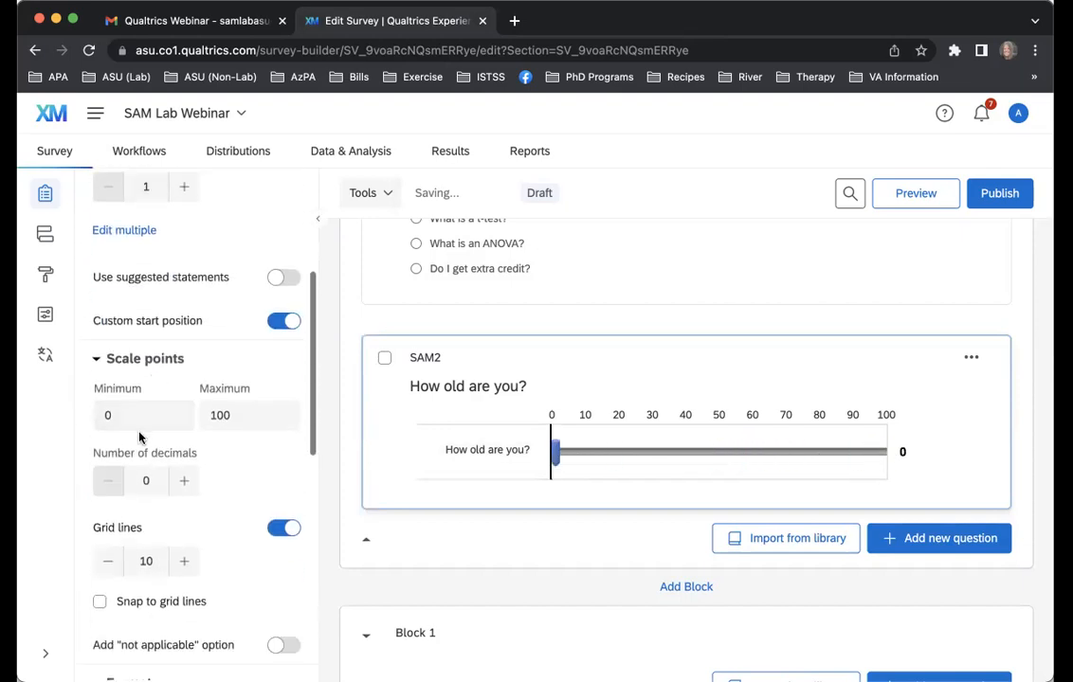
left_click(140, 417)
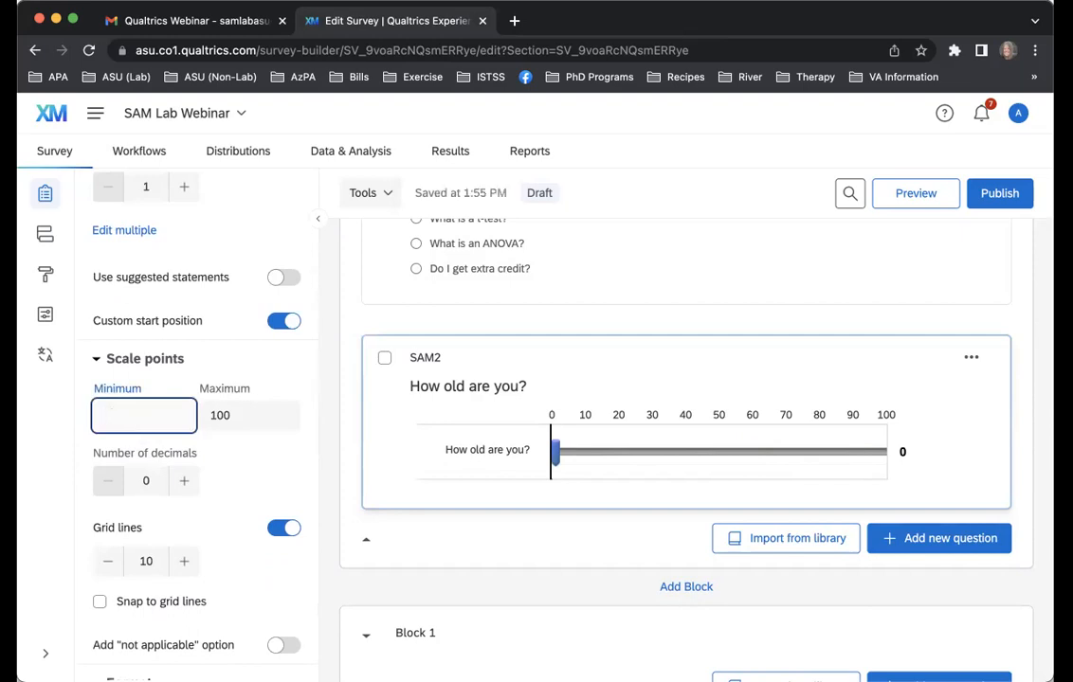
type("18")
left_click(275, 447)
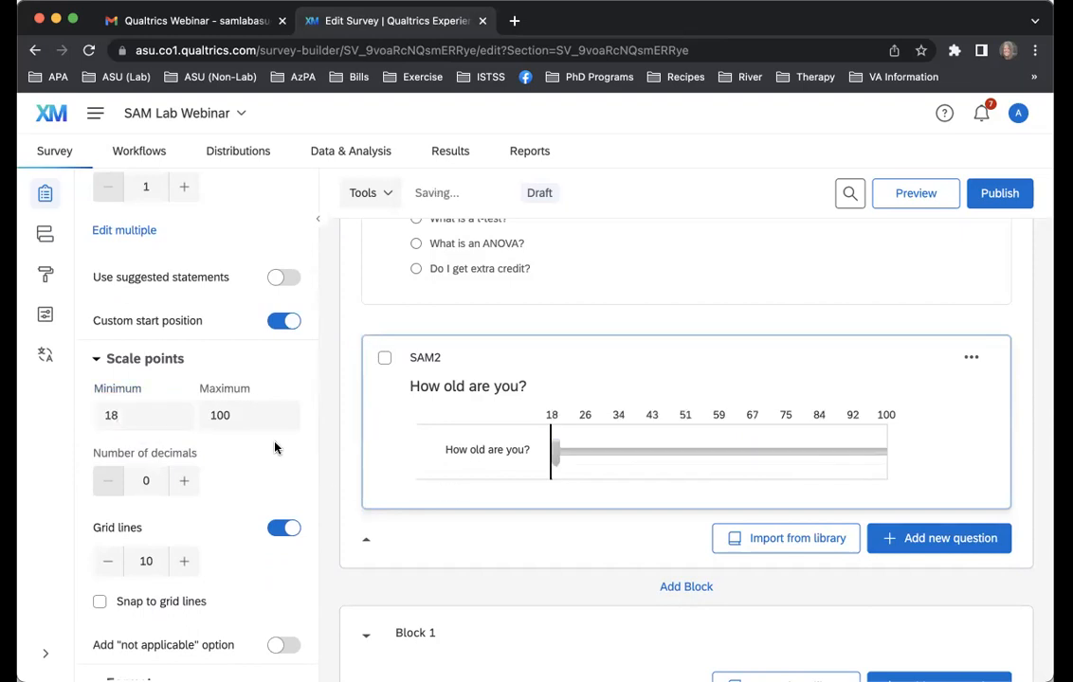
left_click(185, 562)
left_click(184, 562)
left_click(185, 562)
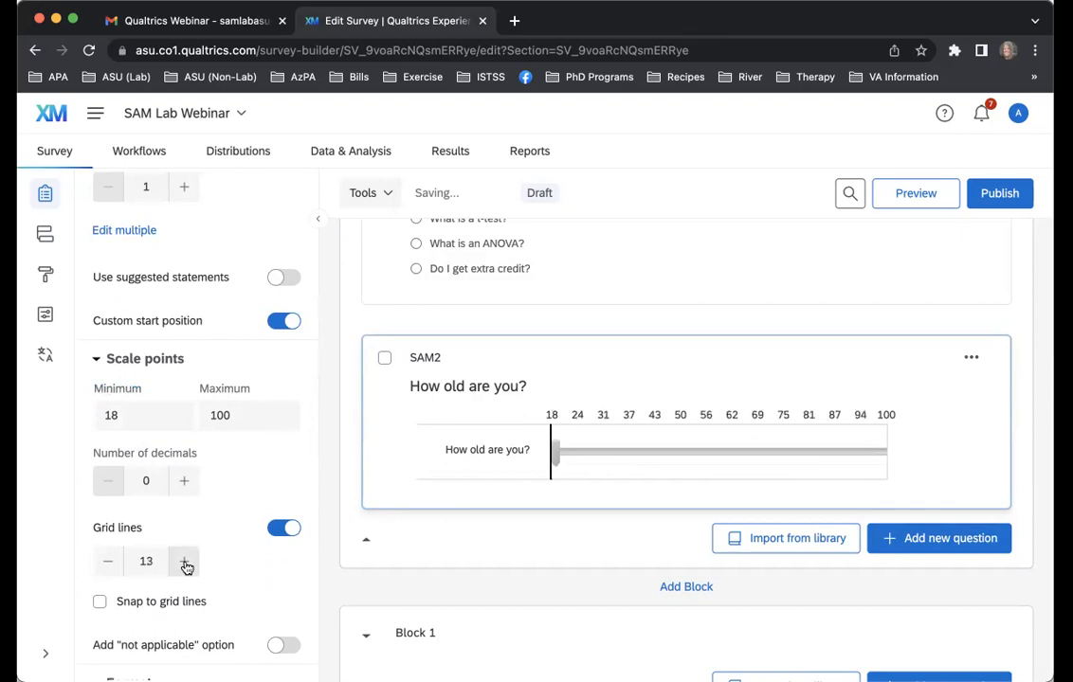
left_click(185, 562)
Test the SAM2 slider by moving its handle to 47 and back to the minimum
left_click_drag(569, 437, 670, 451)
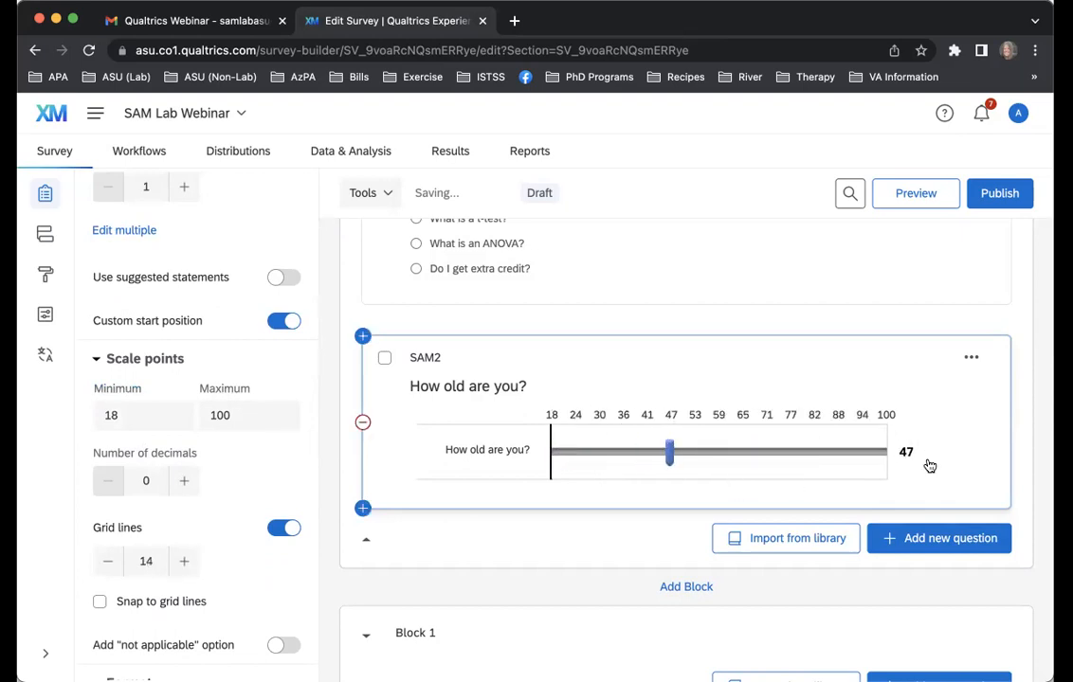
left_click_drag(669, 451, 477, 479)
left_click(422, 531)
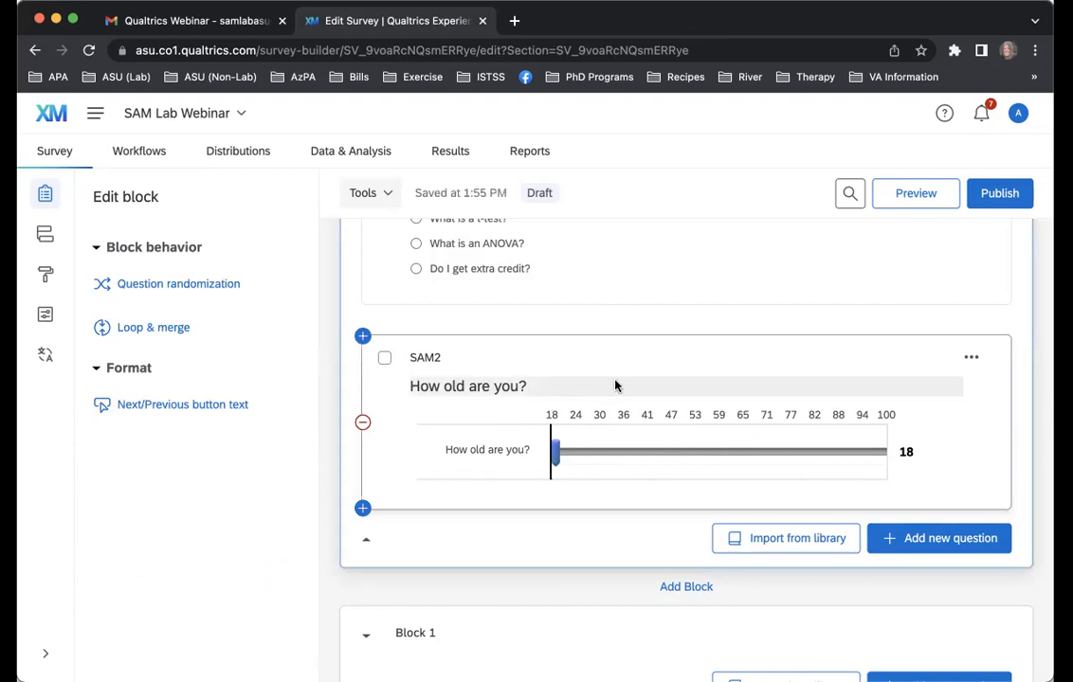
Change the question type of SAM2 to Text / Graphic, open its question text for editing and leave it
left_click(615, 384)
left_click(986, 486)
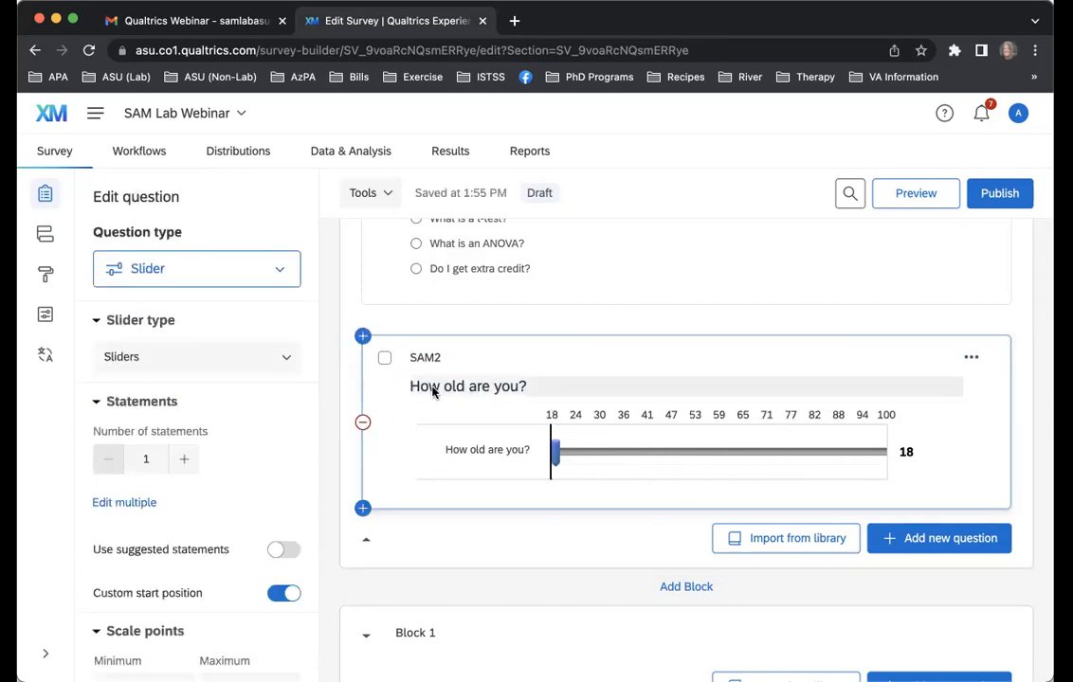
left_click(244, 275)
left_click(224, 392)
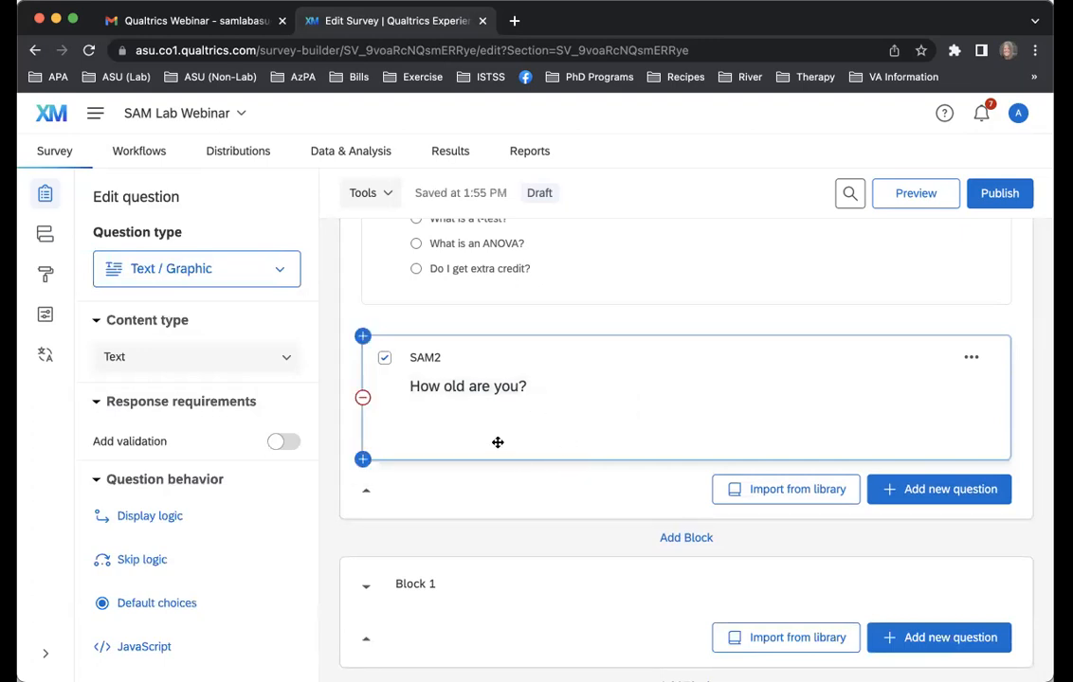
left_click(550, 382)
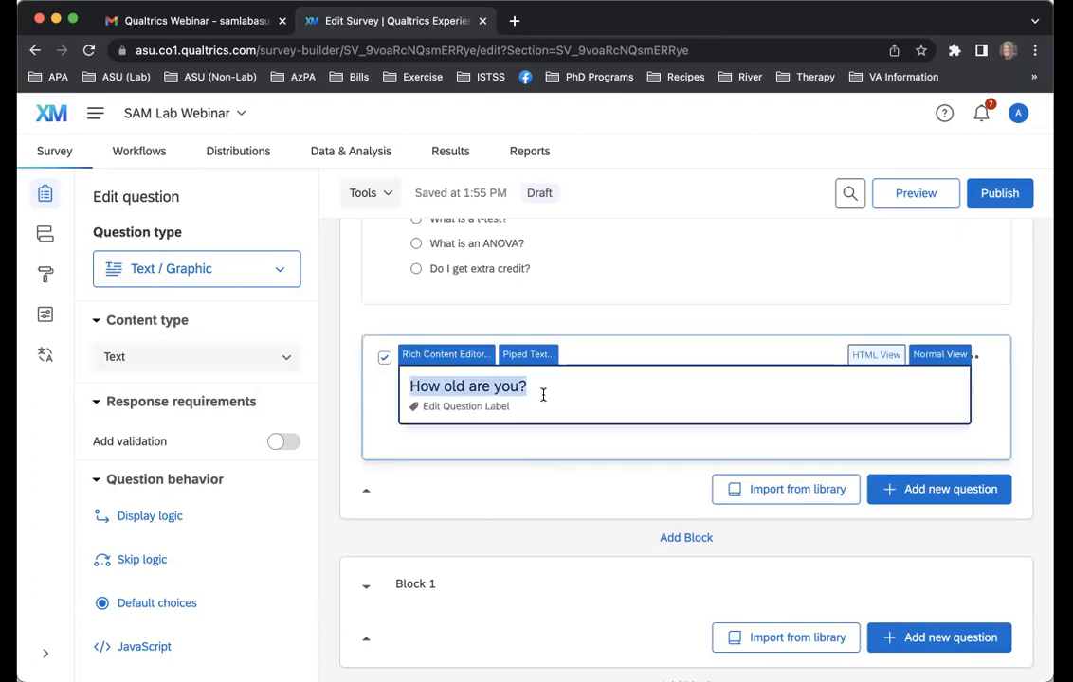
left_click(531, 479)
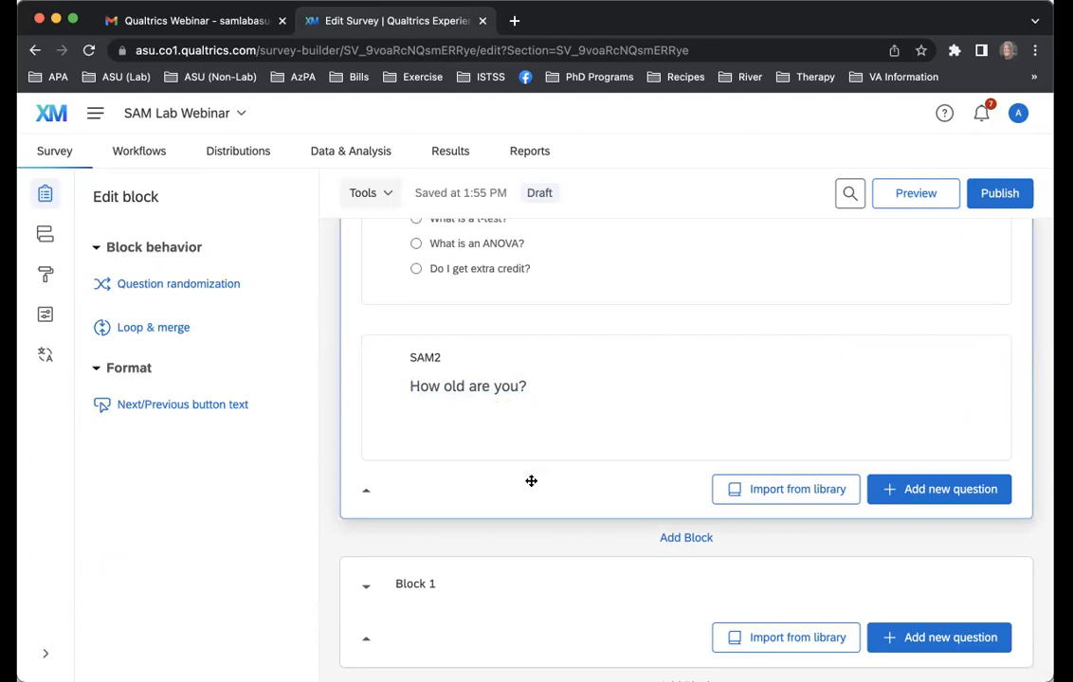
scroll(531, 481, "up", 1)
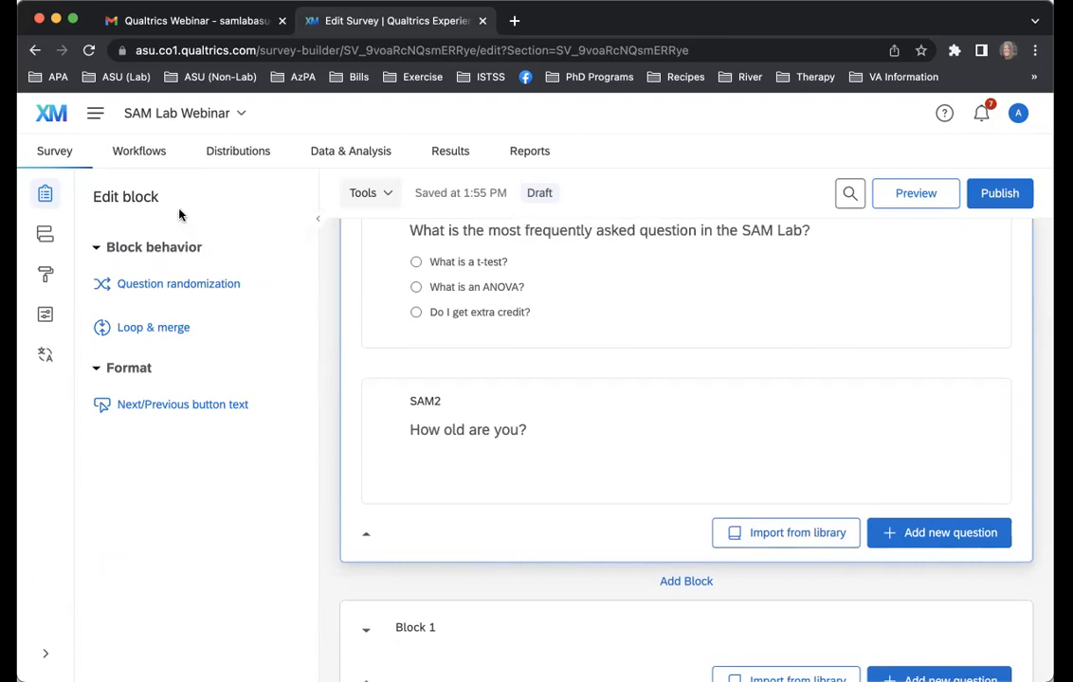
Change the question type of SAM2 to Captcha verification
left_click(534, 453)
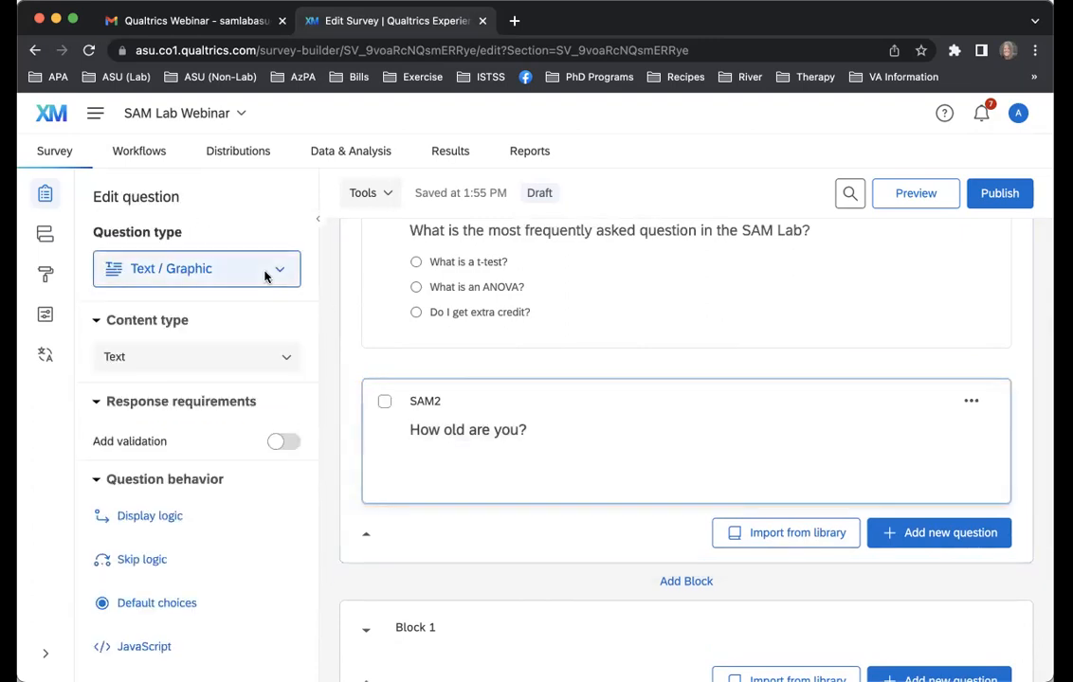
left_click(265, 273)
scroll(206, 467, "down", 5)
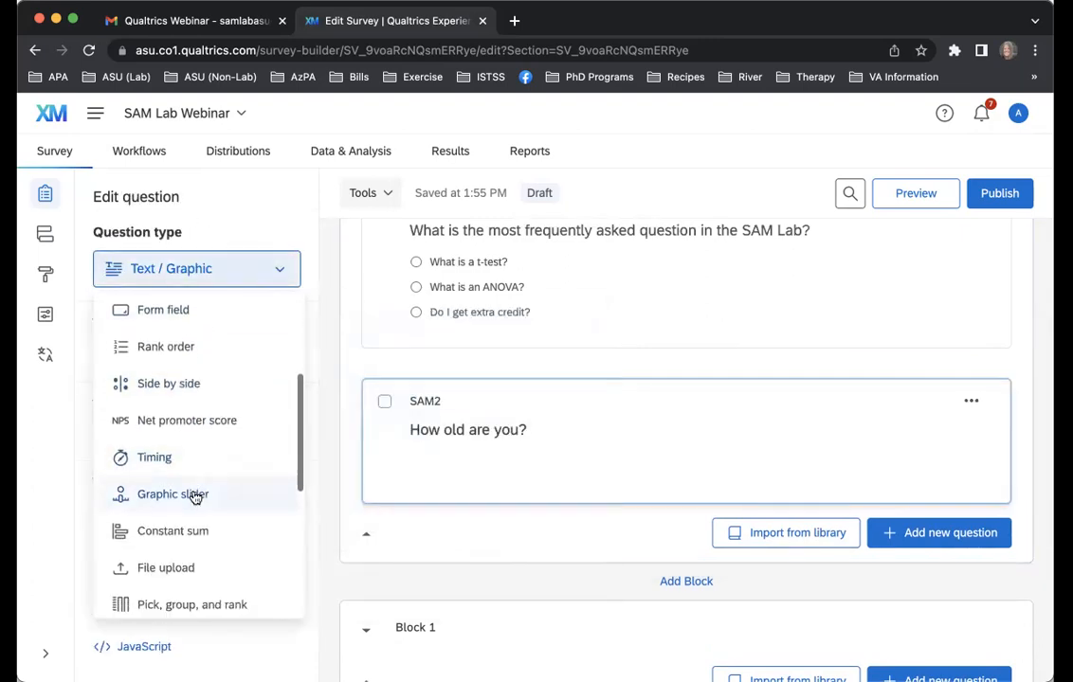
scroll(195, 497, "down", 5)
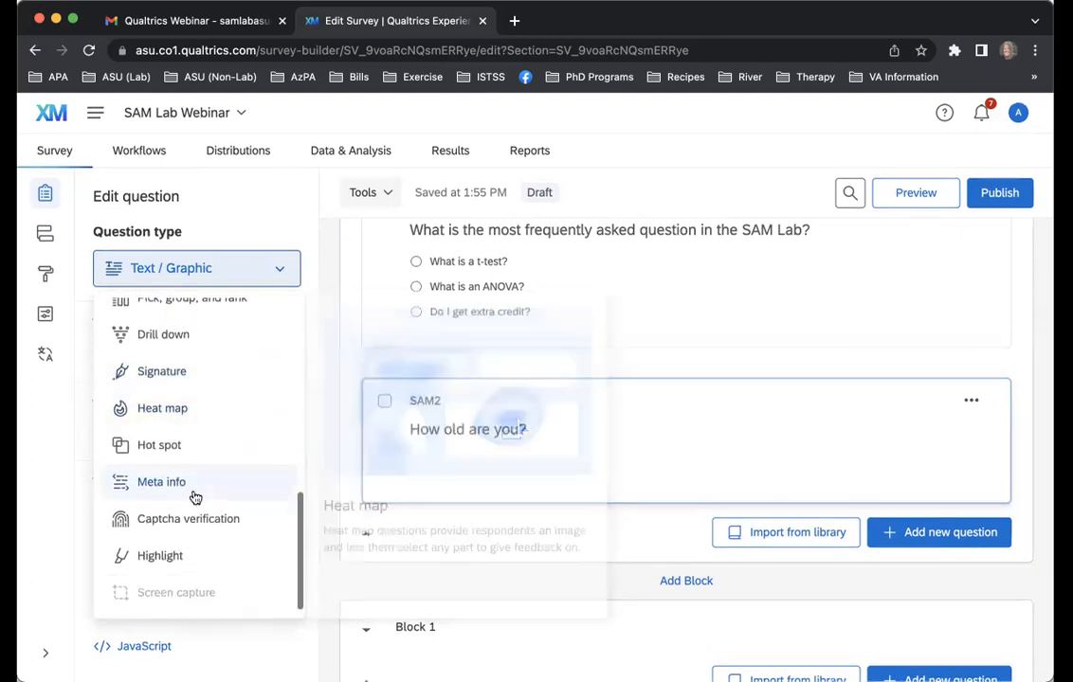
left_click(189, 520)
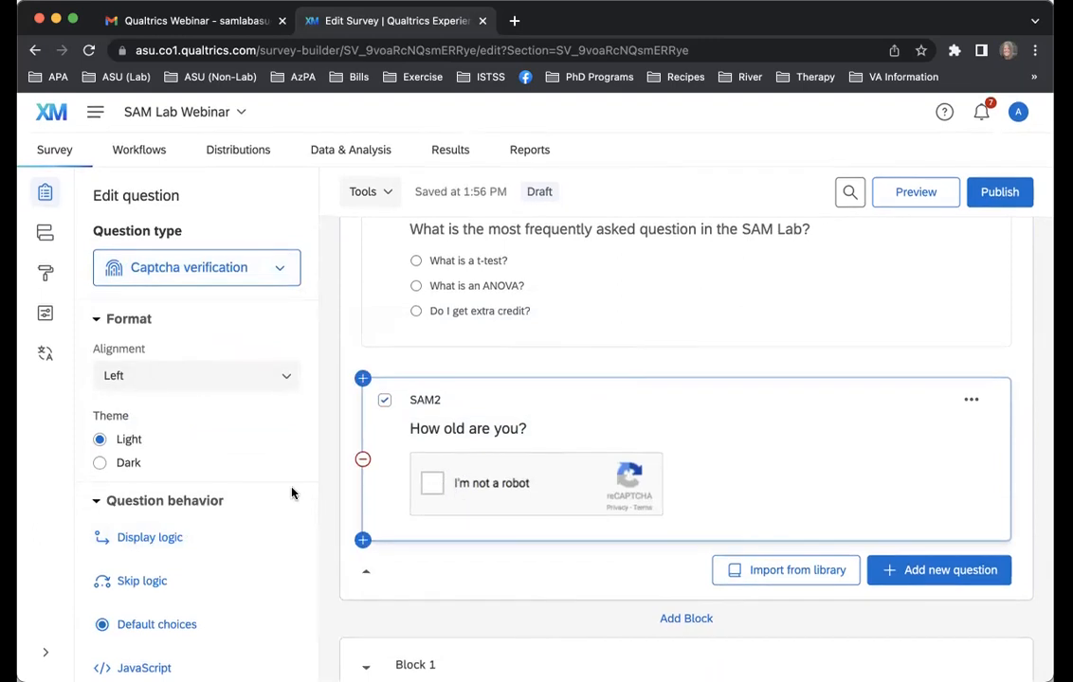
Change the question type of SAM2 to Matrix table
left_click(212, 278)
scroll(201, 376, "up", 1)
scroll(202, 379, "up", 3)
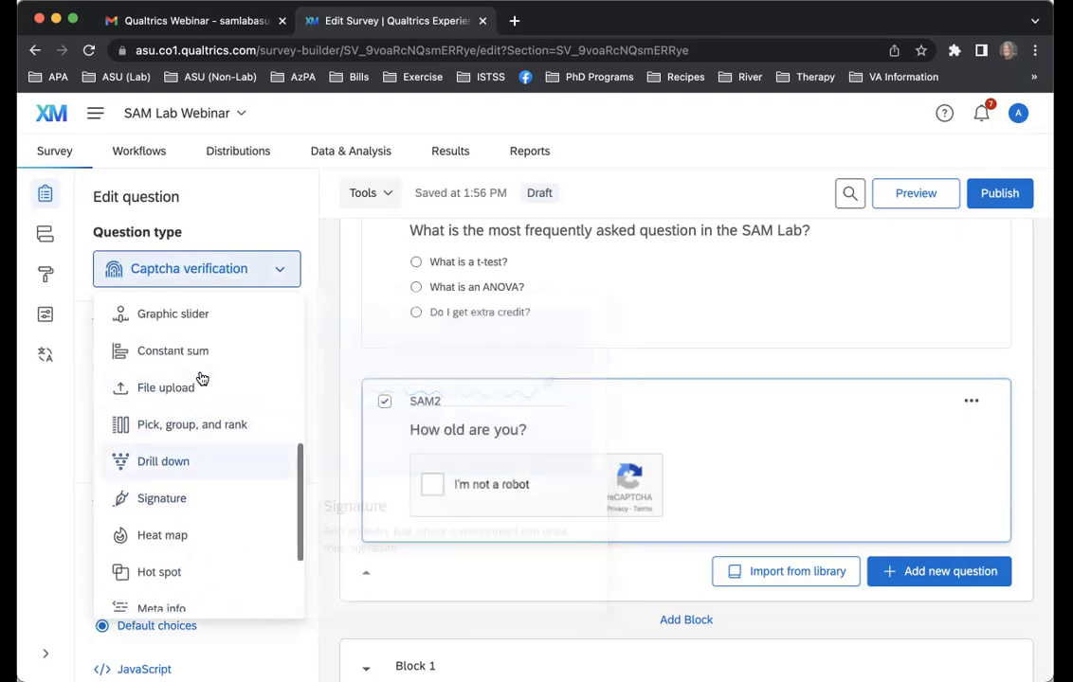
scroll(202, 379, "up", 5)
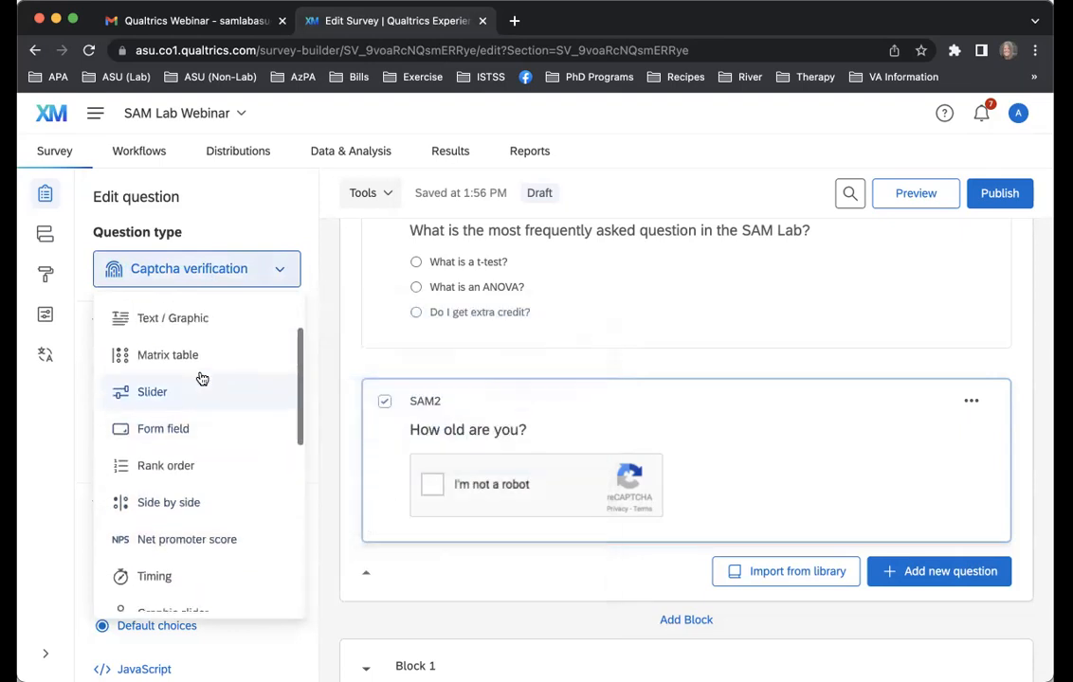
scroll(202, 379, "up", 1)
left_click(196, 409)
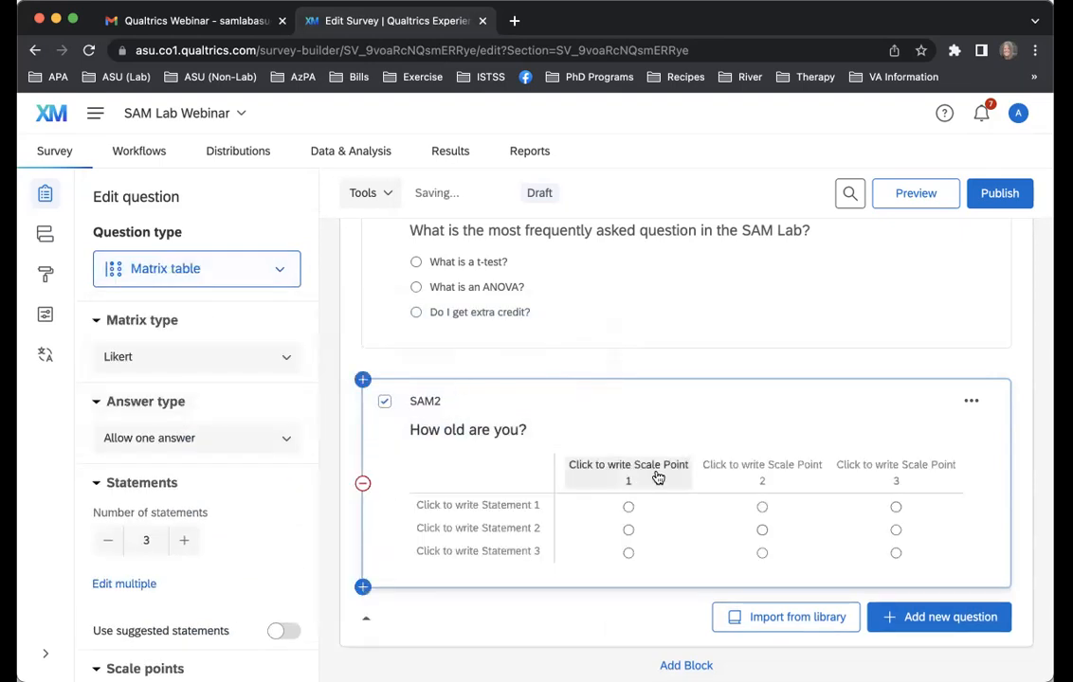
Increase the number of scale points in the SAM2 matrix table to 7
scroll(264, 520, "down", 1)
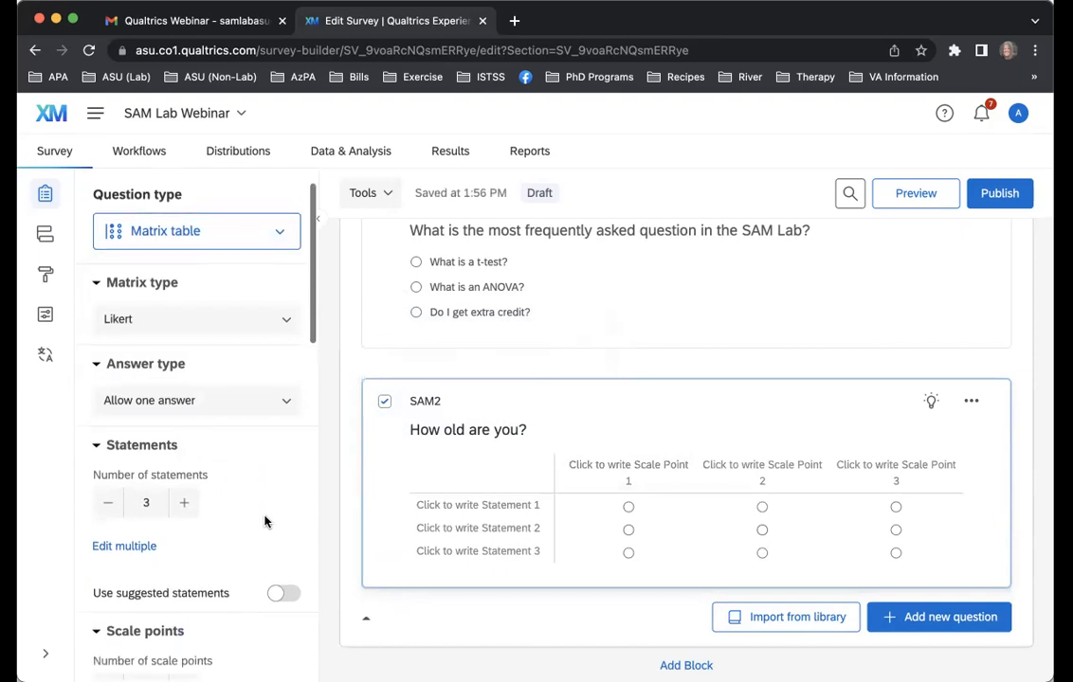
scroll(256, 510, "down", 3)
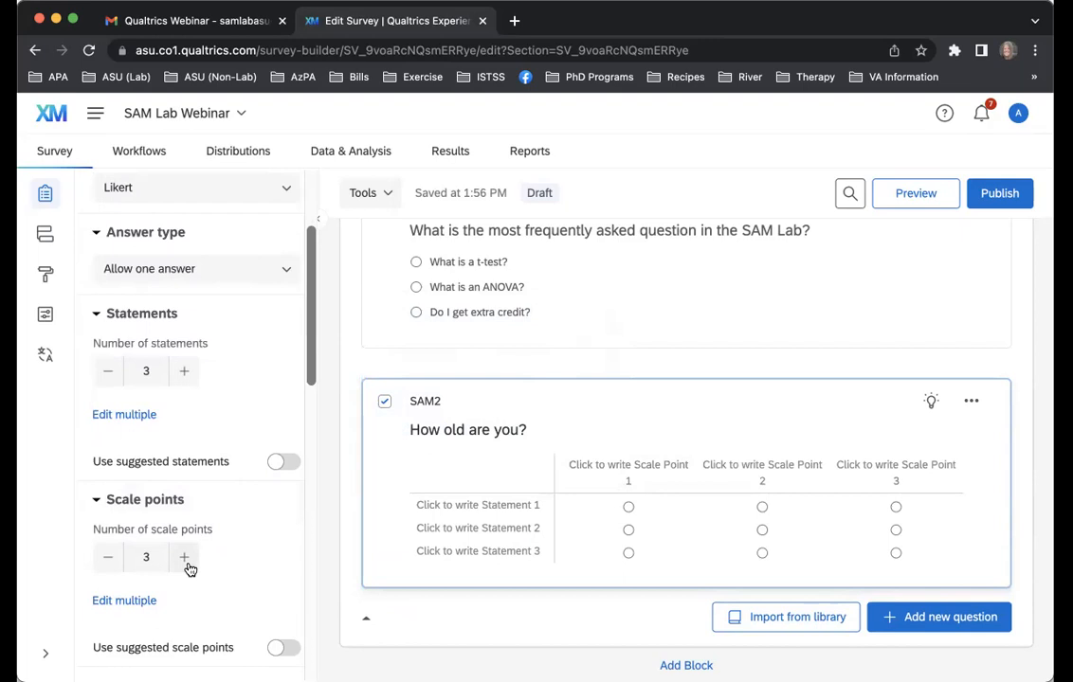
left_click(185, 561)
left_click(186, 561)
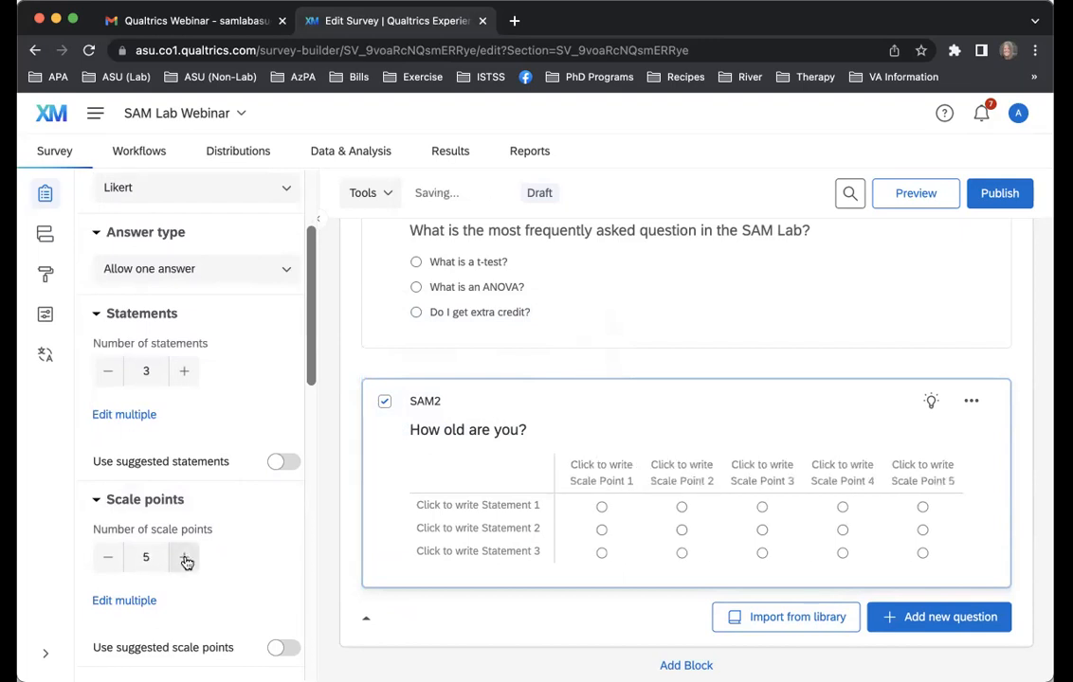
left_click(186, 561)
left_click(186, 561)
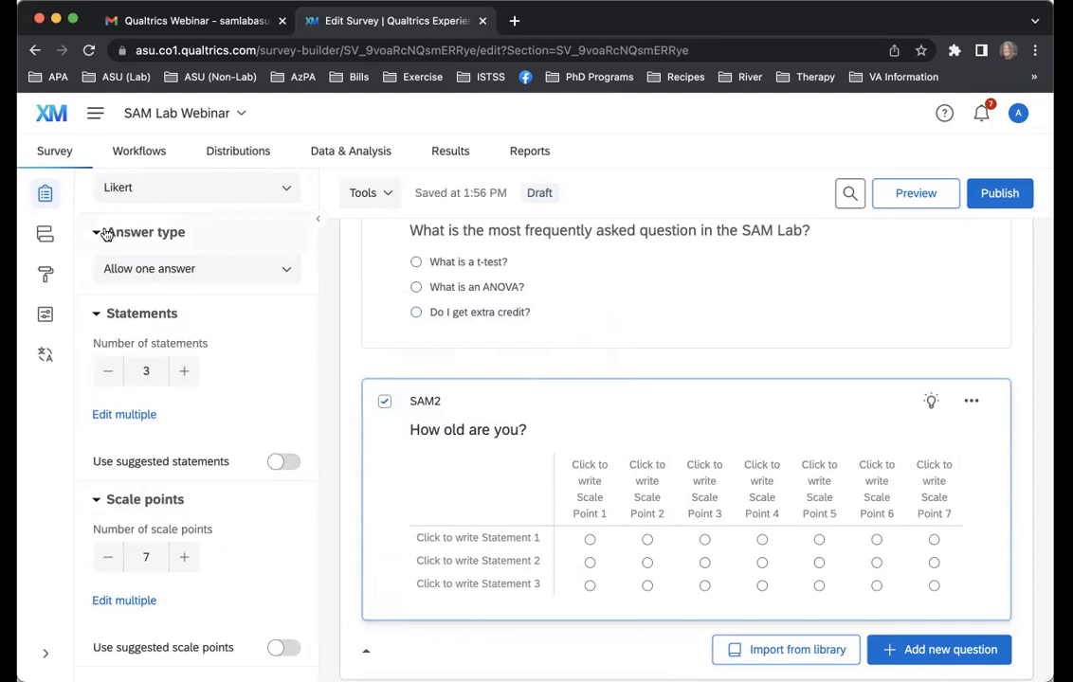
Change the question type of SAM2 to Timing
scroll(204, 236, "up", 4)
left_click(233, 270)
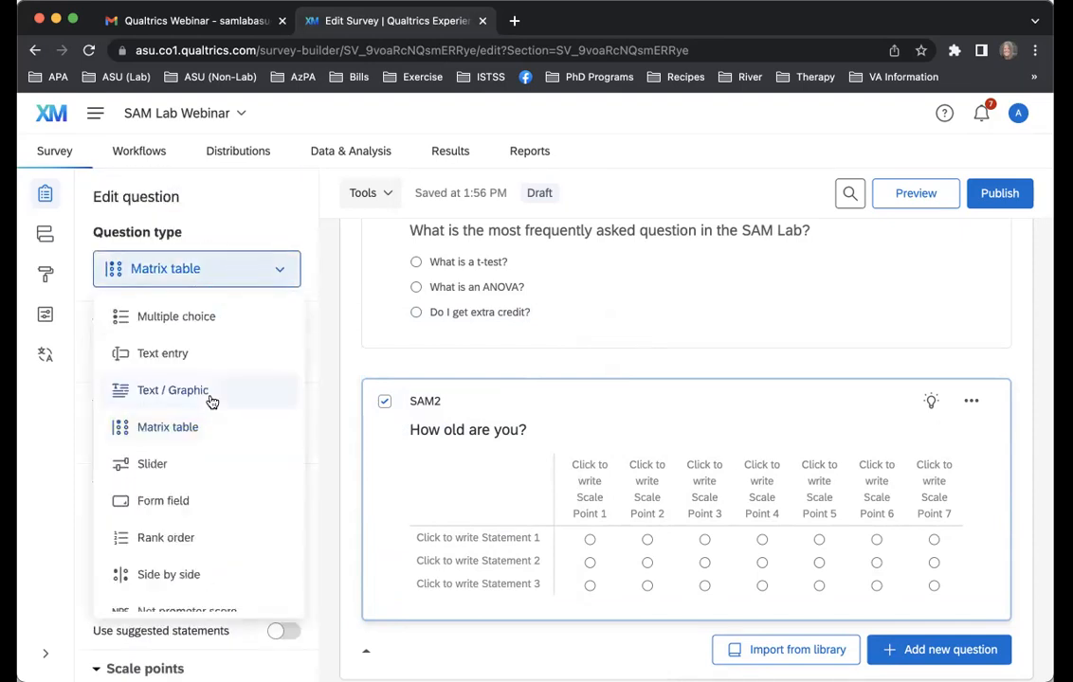
scroll(210, 408, "down", 4)
left_click(210, 418)
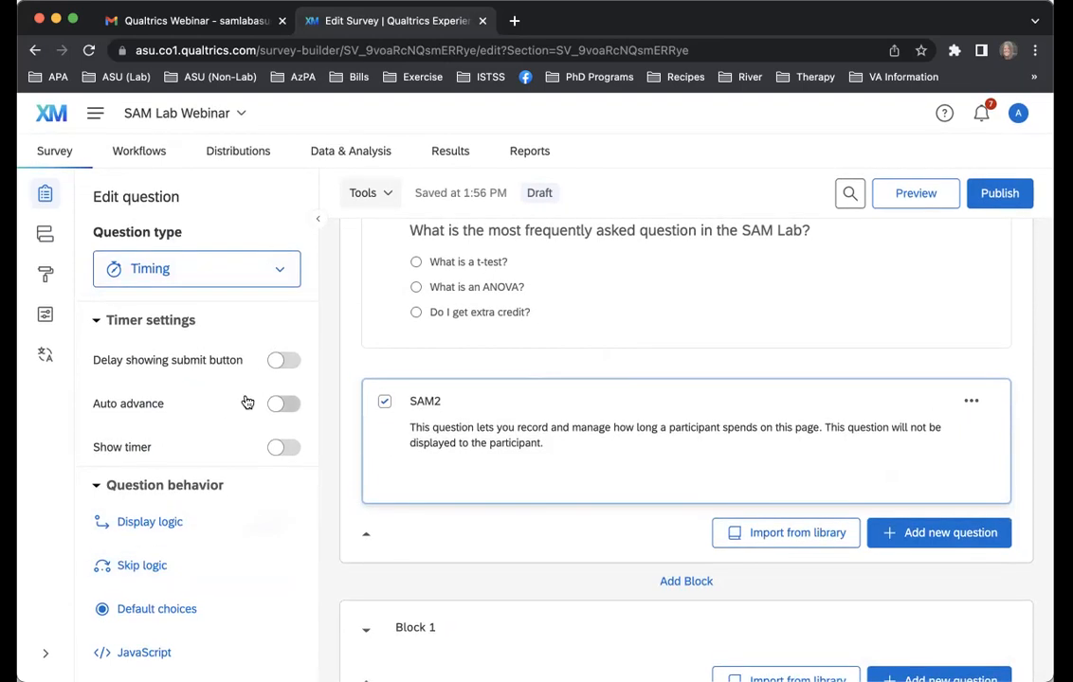
Try the Auto advance, Show timer and Delay showing submit button timer settings in turn, switching each one off again
left_click(284, 404)
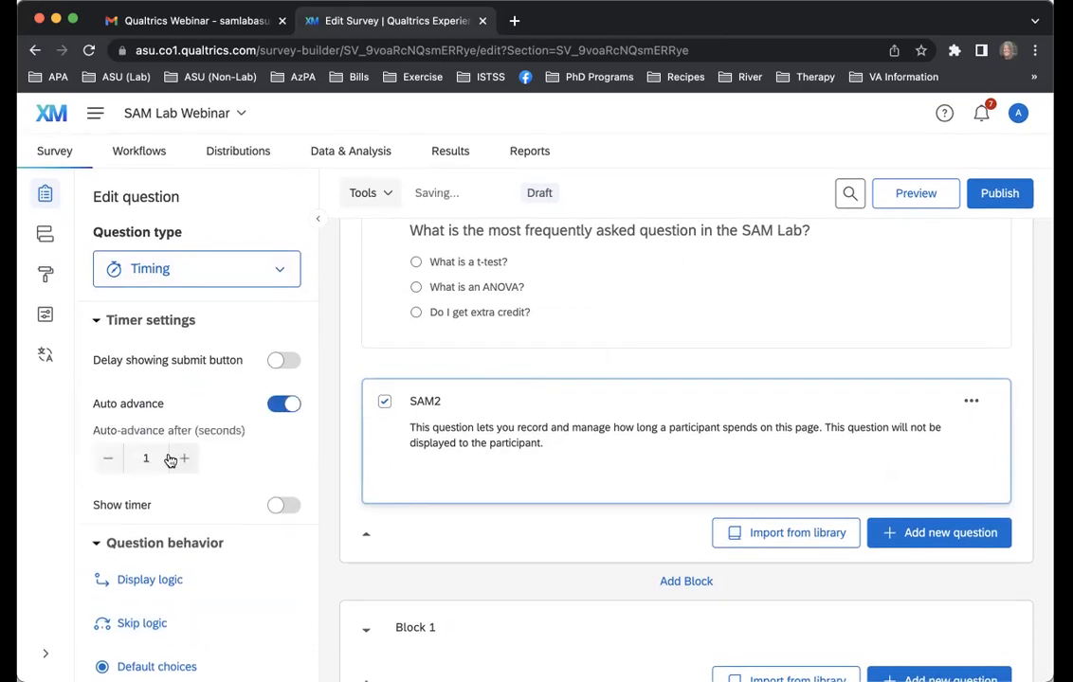
left_click(283, 404)
left_click(285, 447)
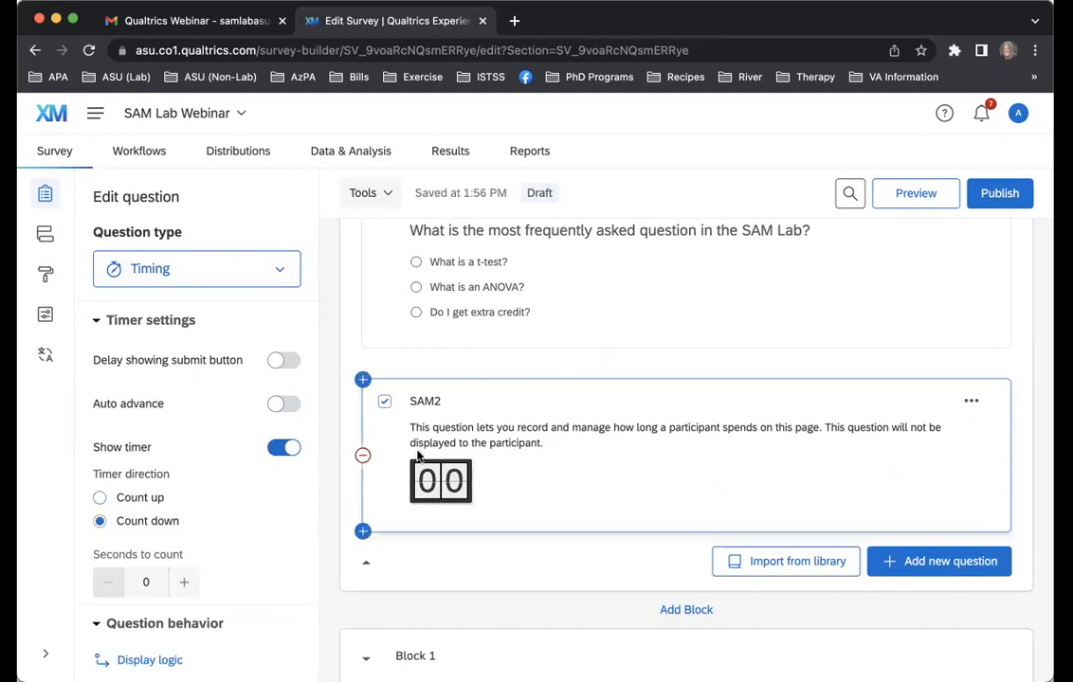
left_click(278, 451)
left_click(287, 362)
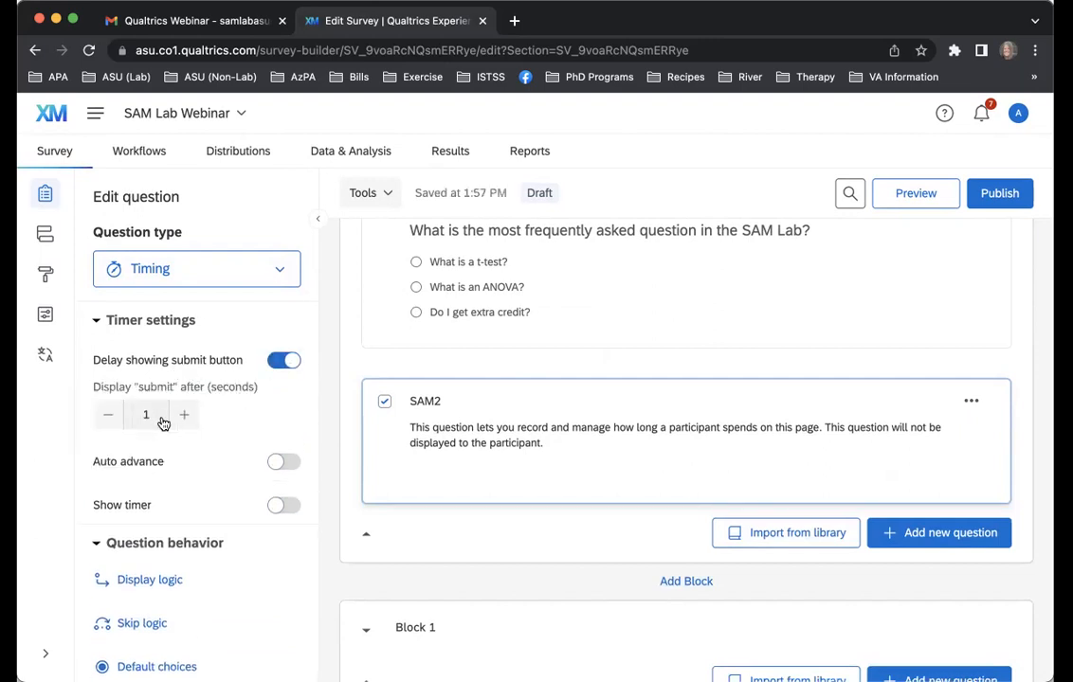
left_click(278, 362)
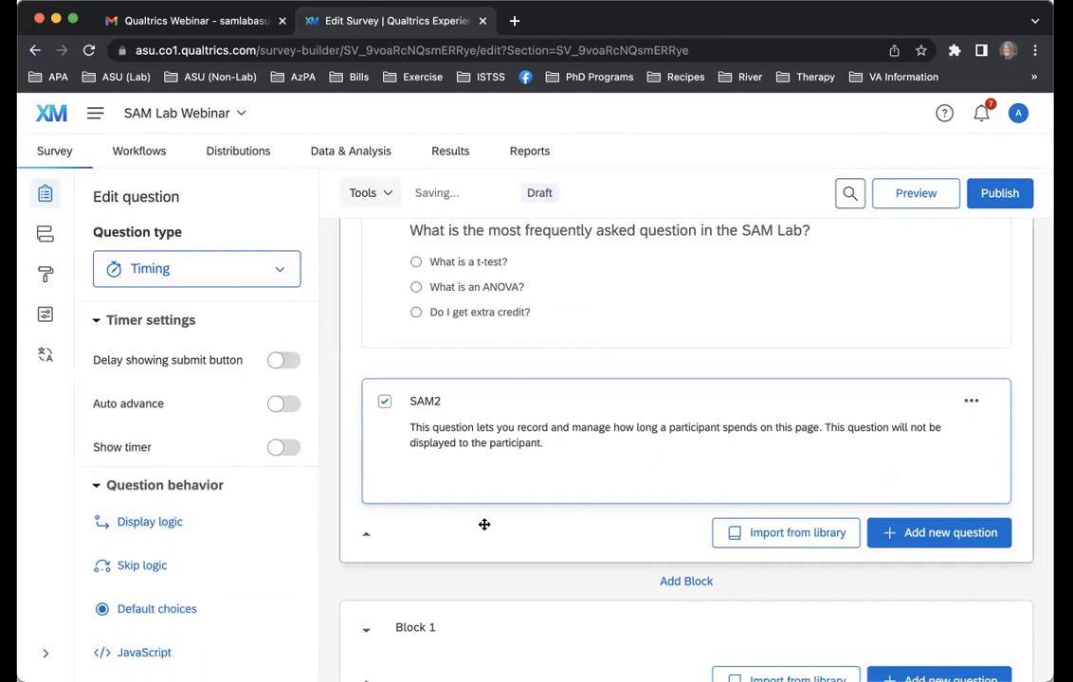
Change the question type of SAM2 to Multiple choice and reduce it to 1 choice
left_click(235, 282)
scroll(223, 355, "up", 3)
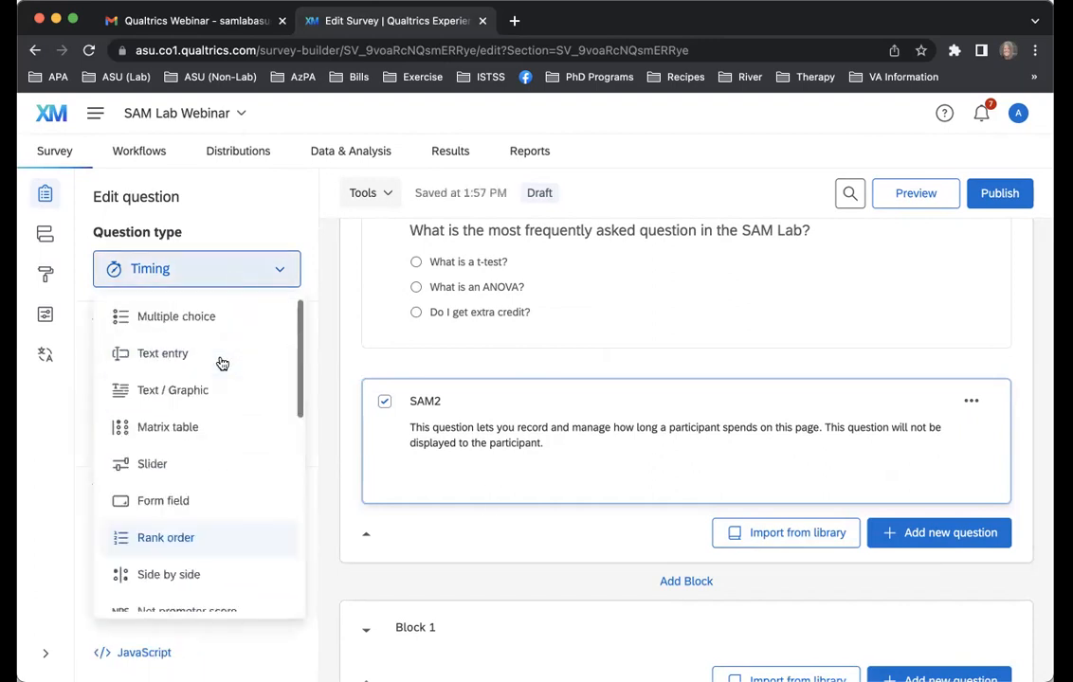
left_click(177, 316)
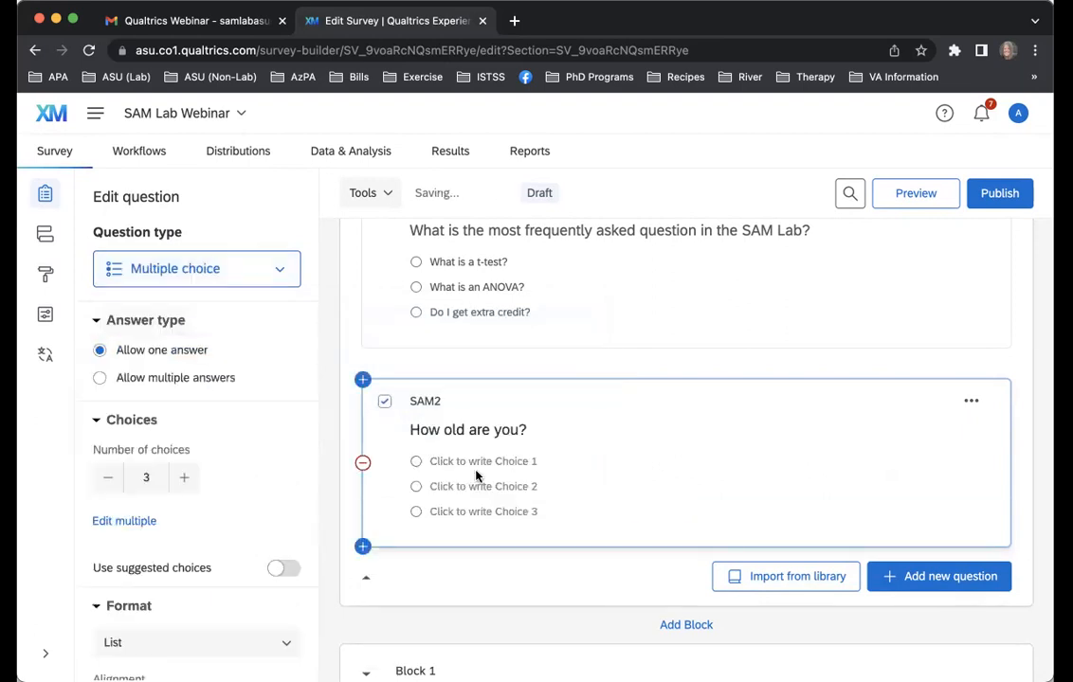
left_click(110, 476)
left_click(110, 476)
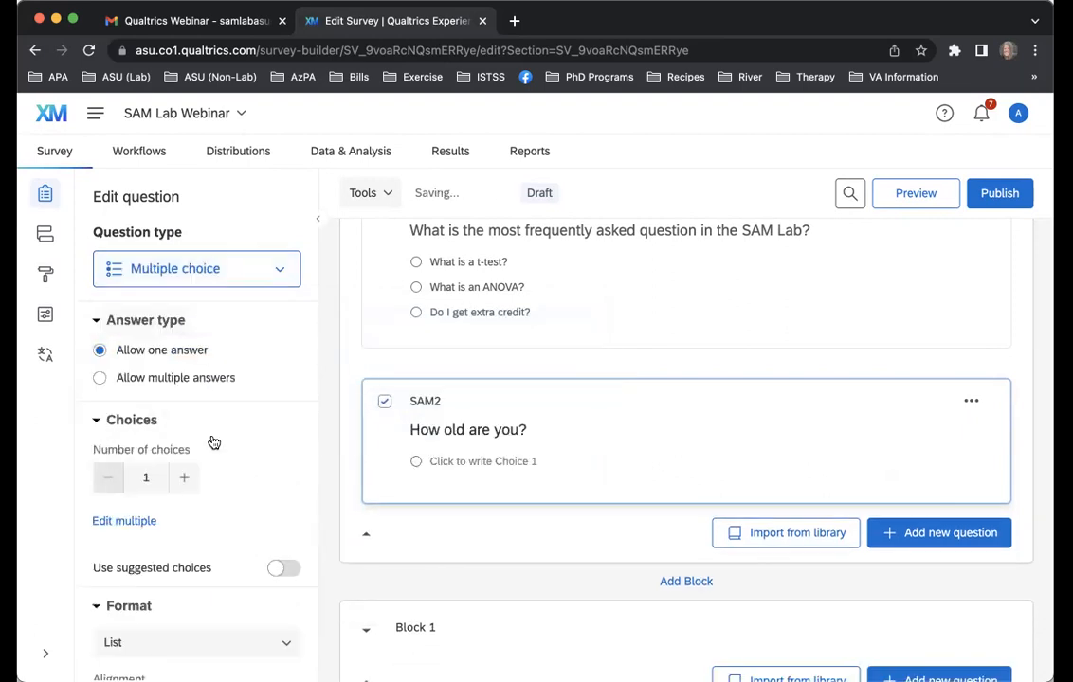
Format the whole SAM2 question text as Comic Sans MS at 16pt in the Rich Content Editor and close the editor
left_click(536, 432)
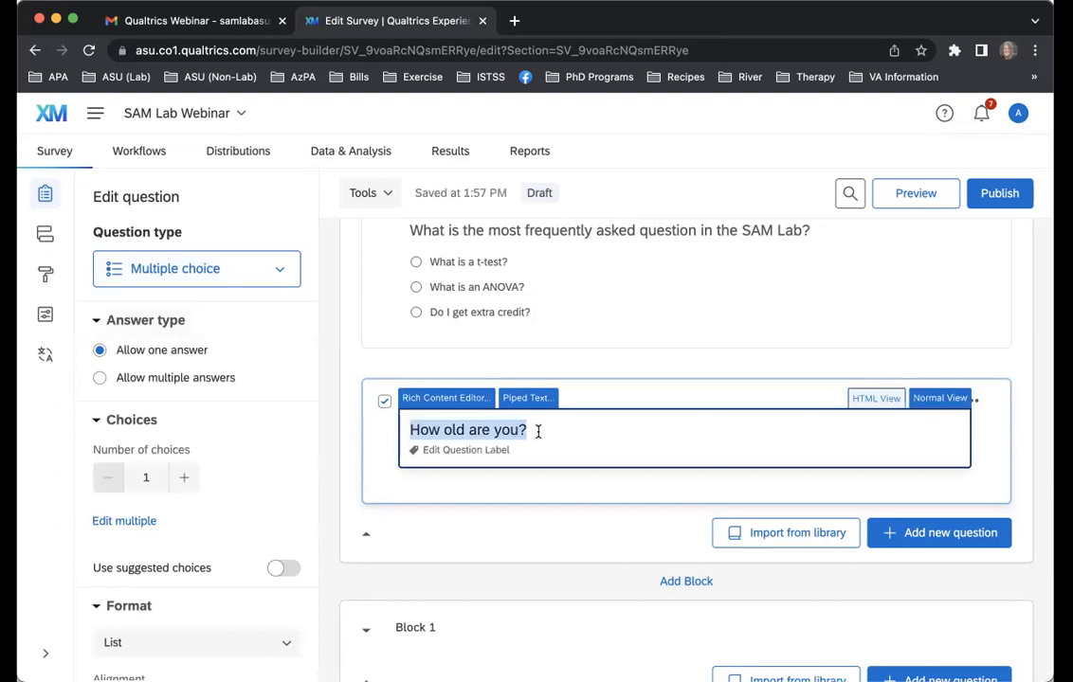
left_click(455, 405)
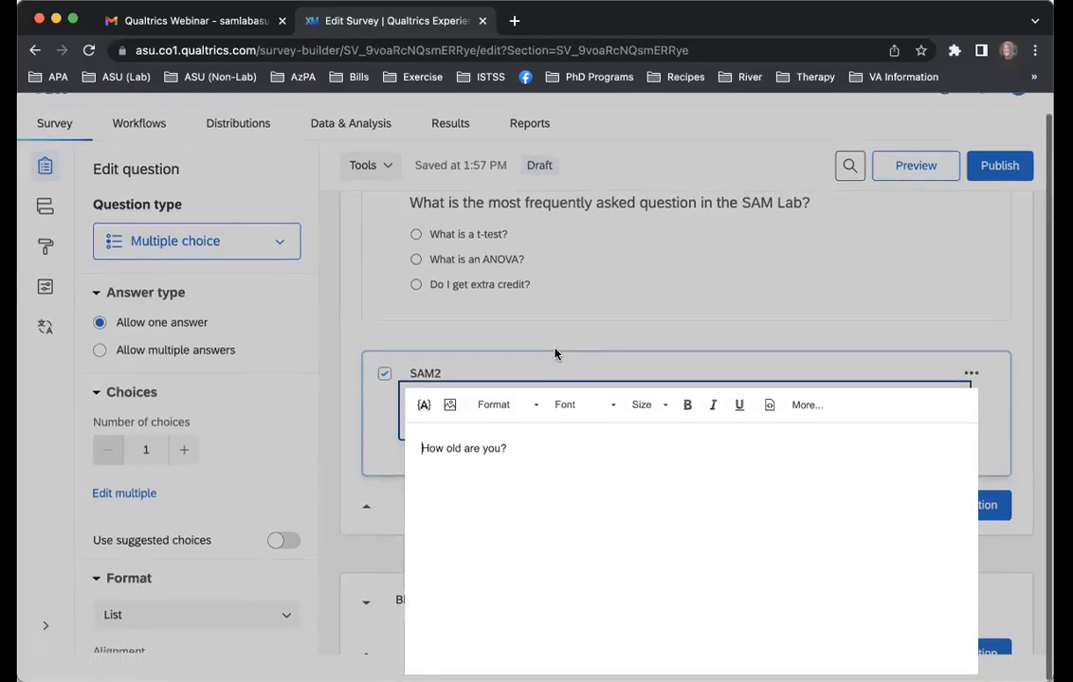
left_click_drag(524, 442, 424, 444)
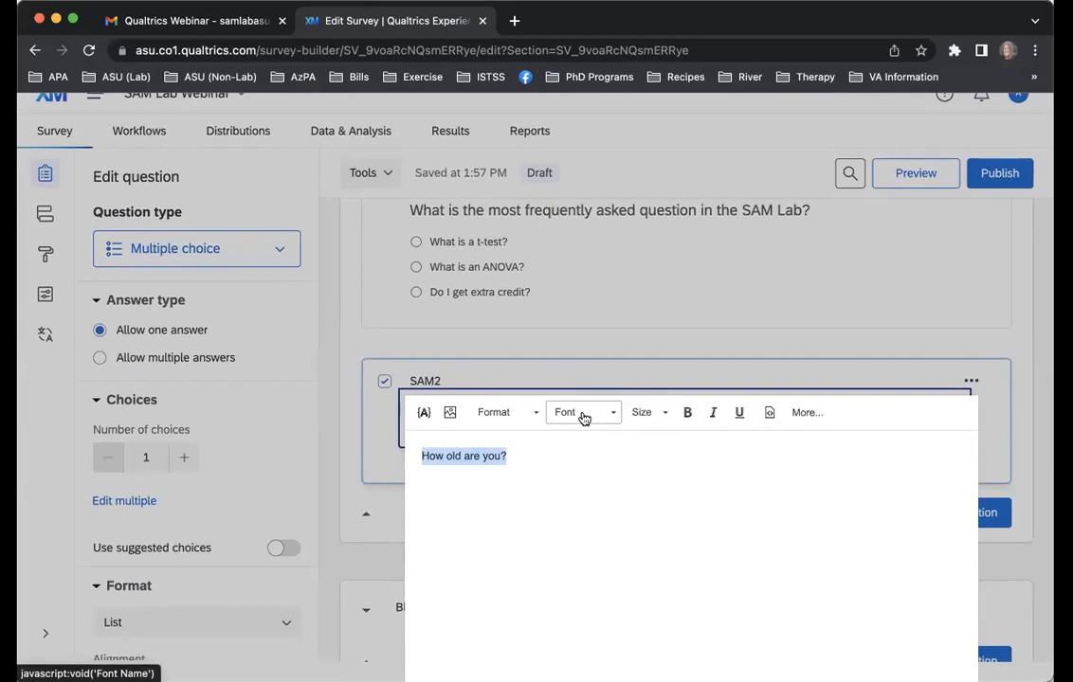
left_click(806, 414)
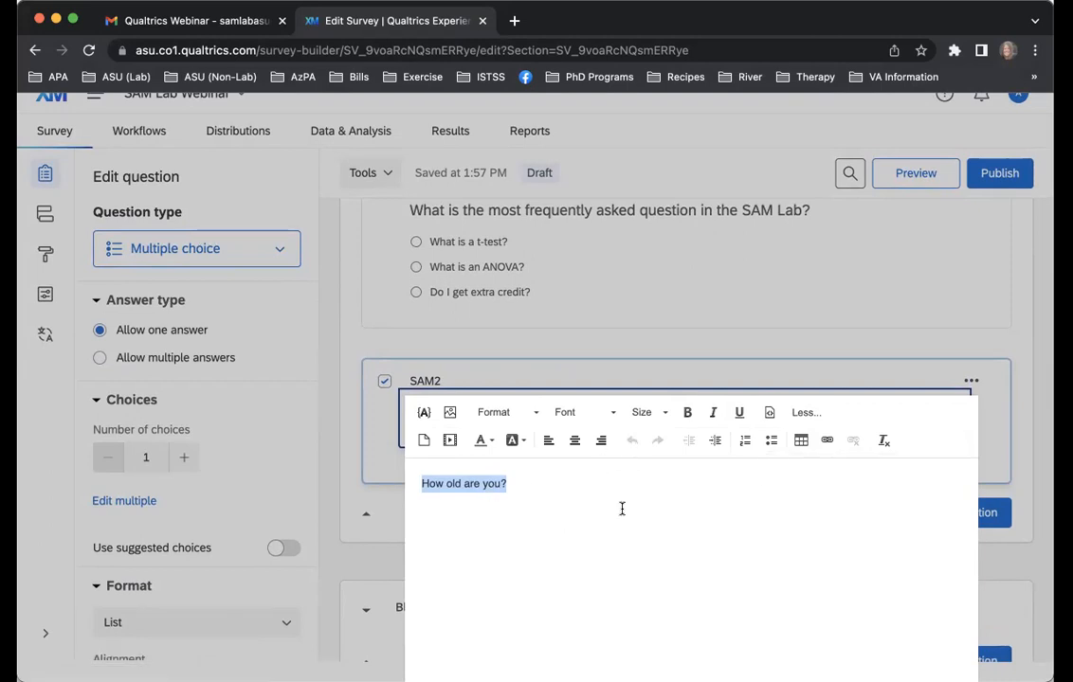
left_click(567, 413)
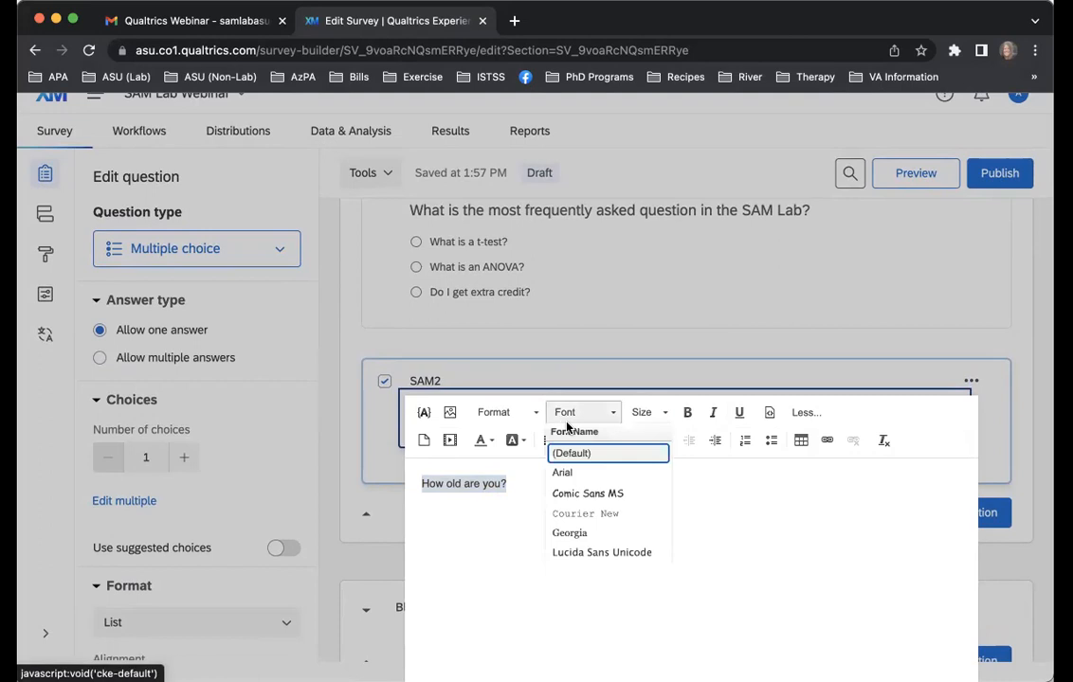
left_click(580, 494)
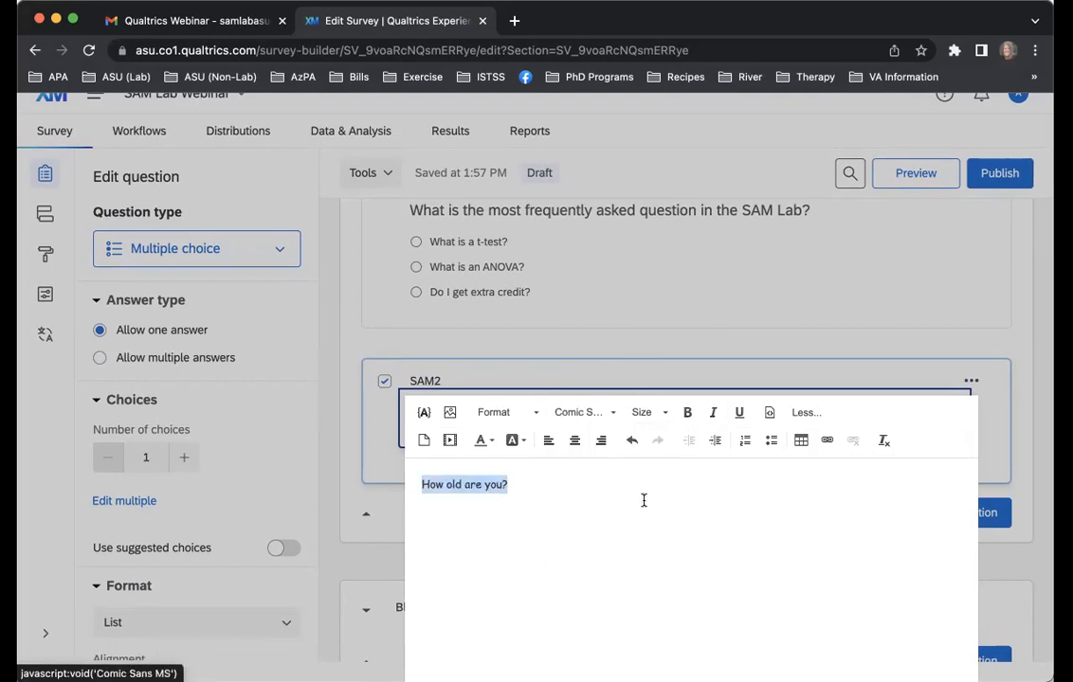
left_click(647, 413)
left_click(662, 561)
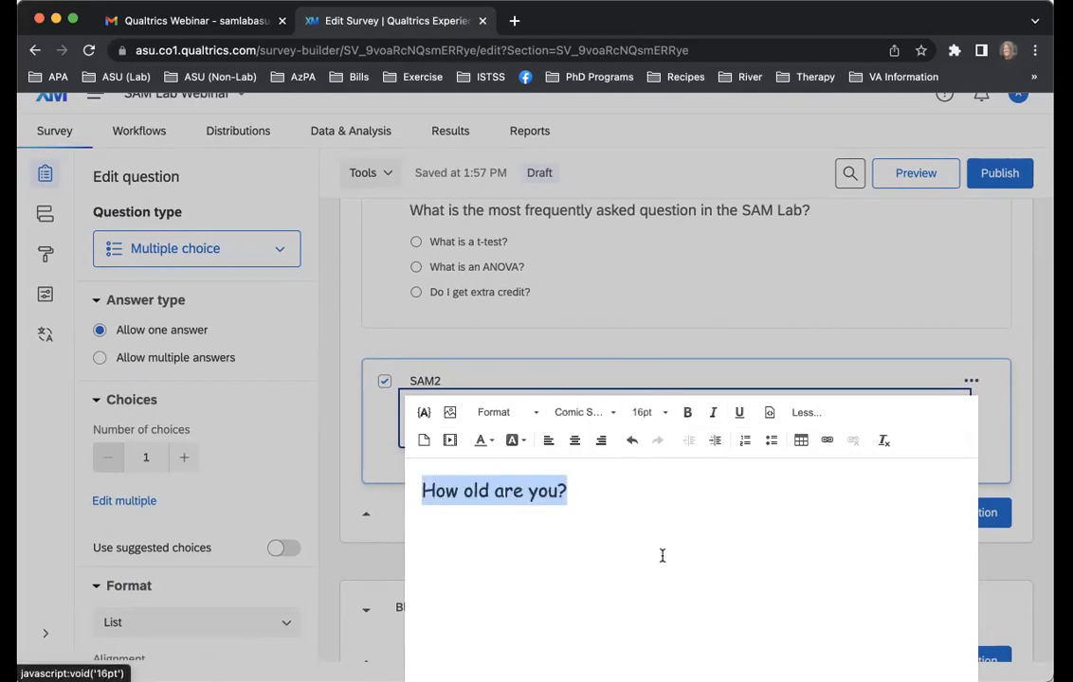
left_click(710, 538)
scroll(710, 538, "down", 1)
scroll(1041, 503, "up", 2)
left_click(1041, 504)
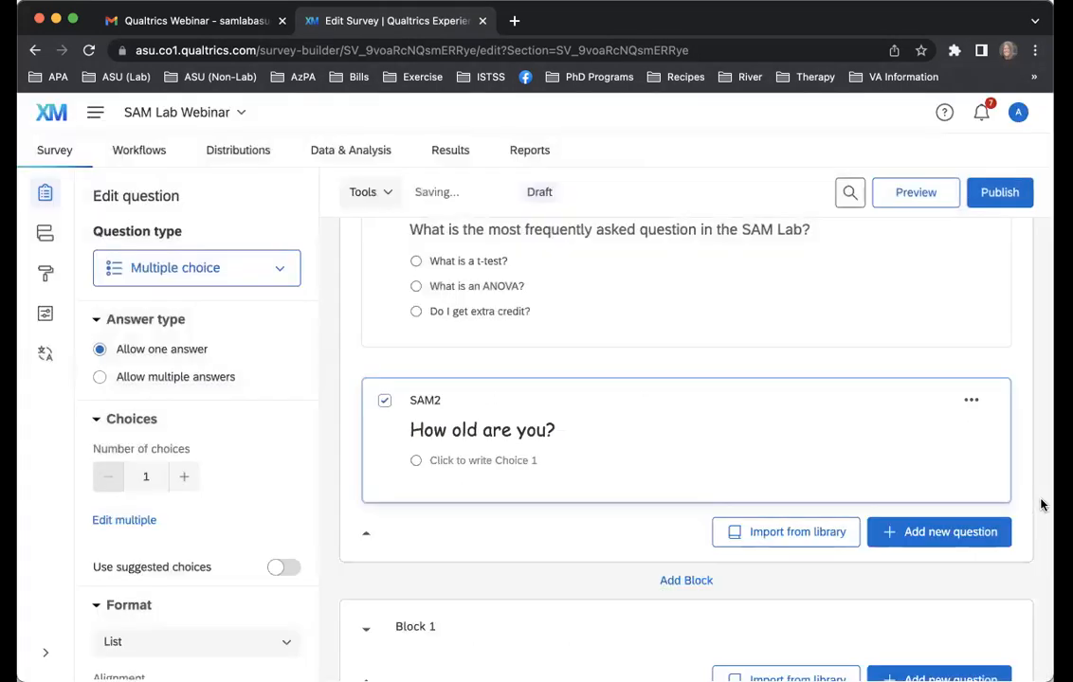
Preview the SAM Lab Questionnaire block, check how the reformatted SAM2 question looks to respondents, and close the preview
scroll(803, 450, "up", 3)
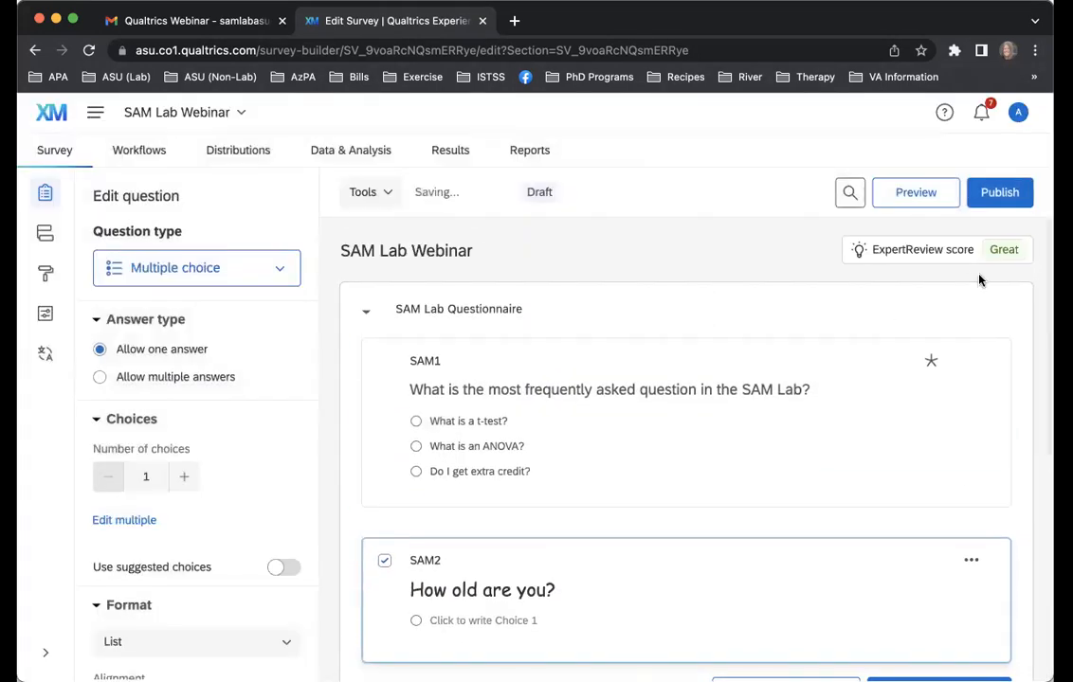
left_click(1006, 311)
left_click(833, 515)
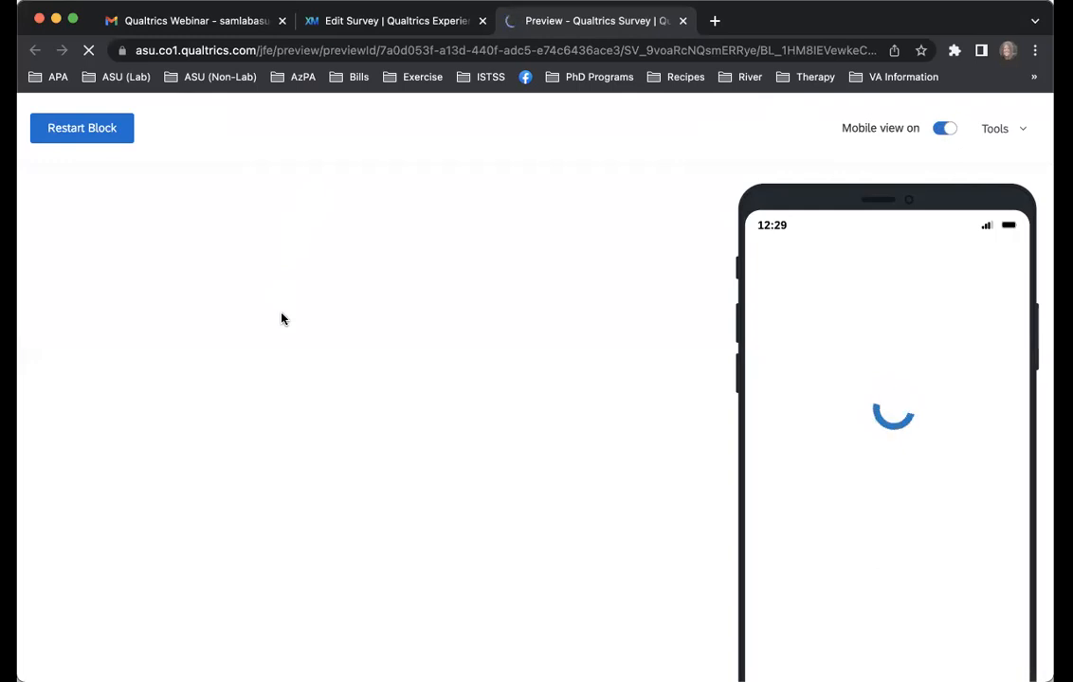
scroll(281, 320, "down", 3)
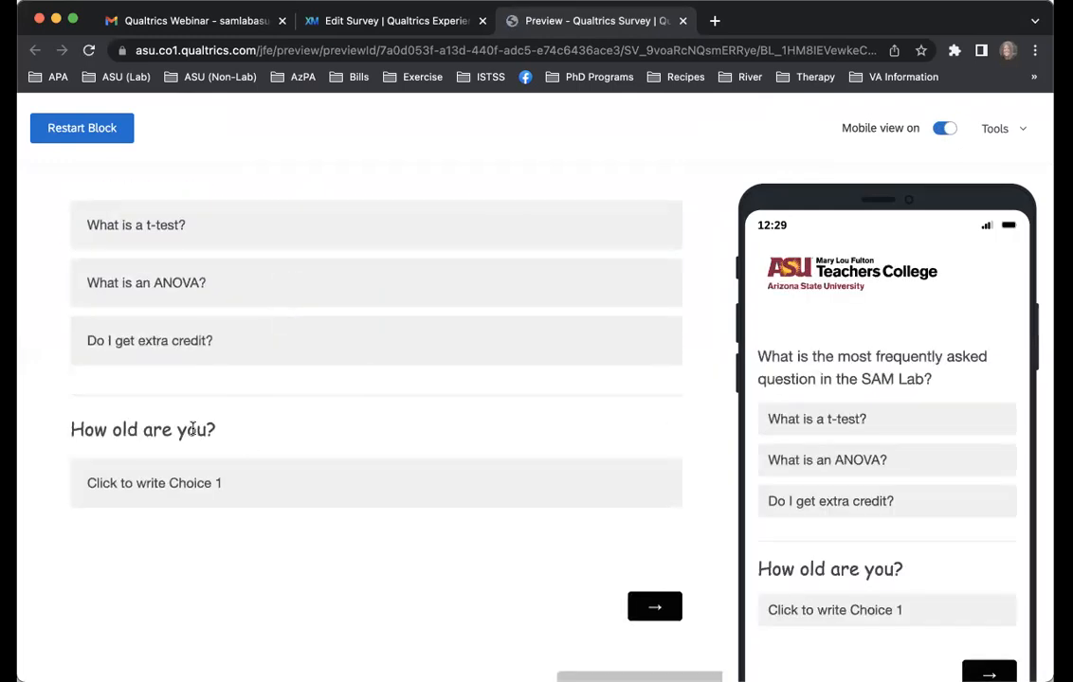
scroll(192, 364, "up", 1)
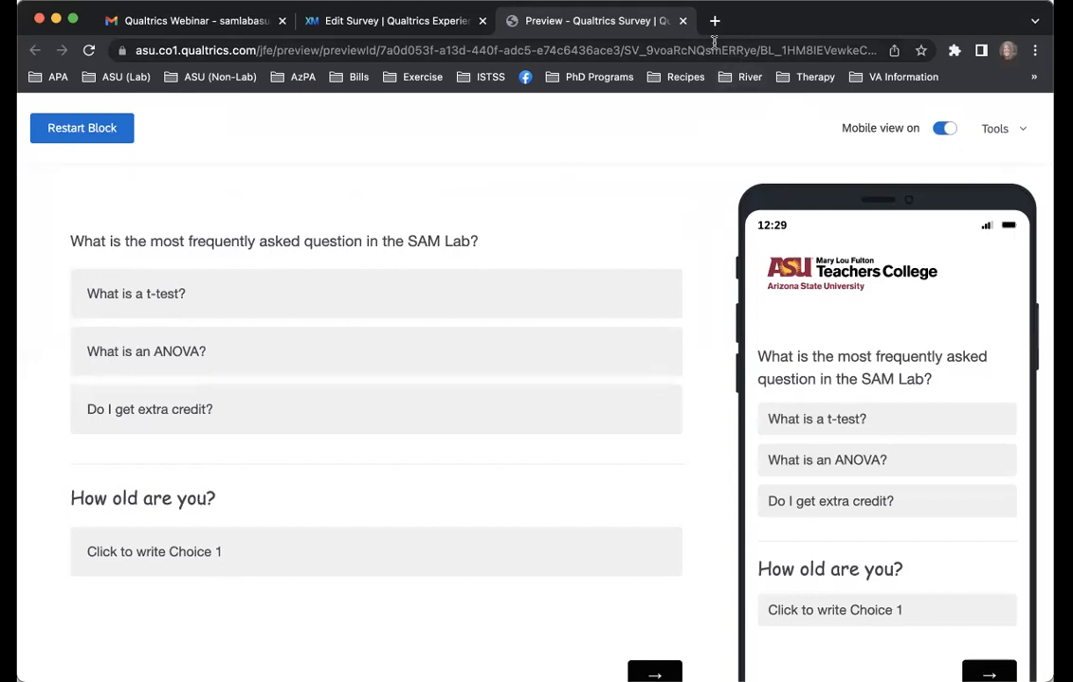
left_click(683, 21)
Reset the SAM2 question text to the default font and set its size to 12pt in the Rich Content Editor
scroll(563, 443, "down", 2)
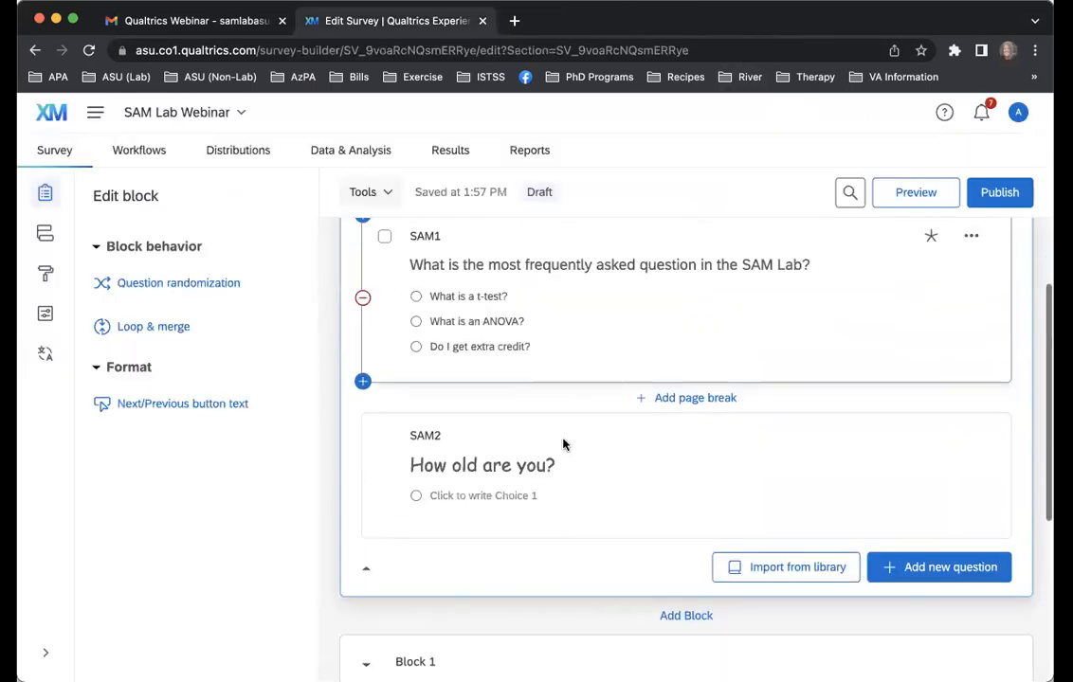
left_click(532, 456)
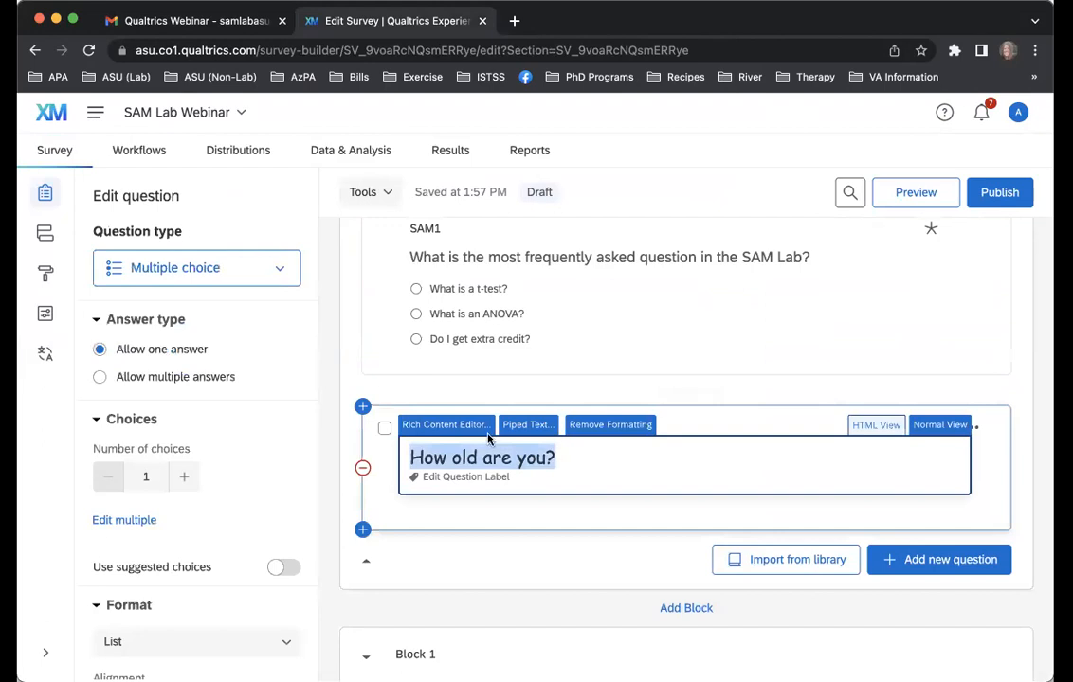
left_click(480, 431)
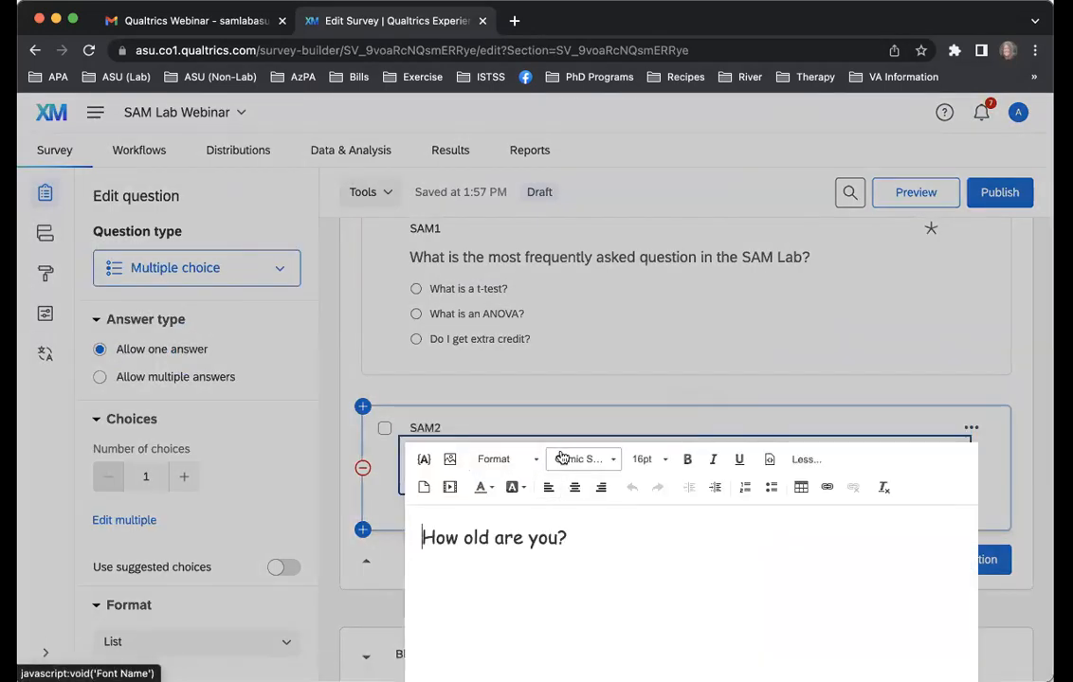
left_click(563, 459)
left_click(564, 459)
left_click(643, 459)
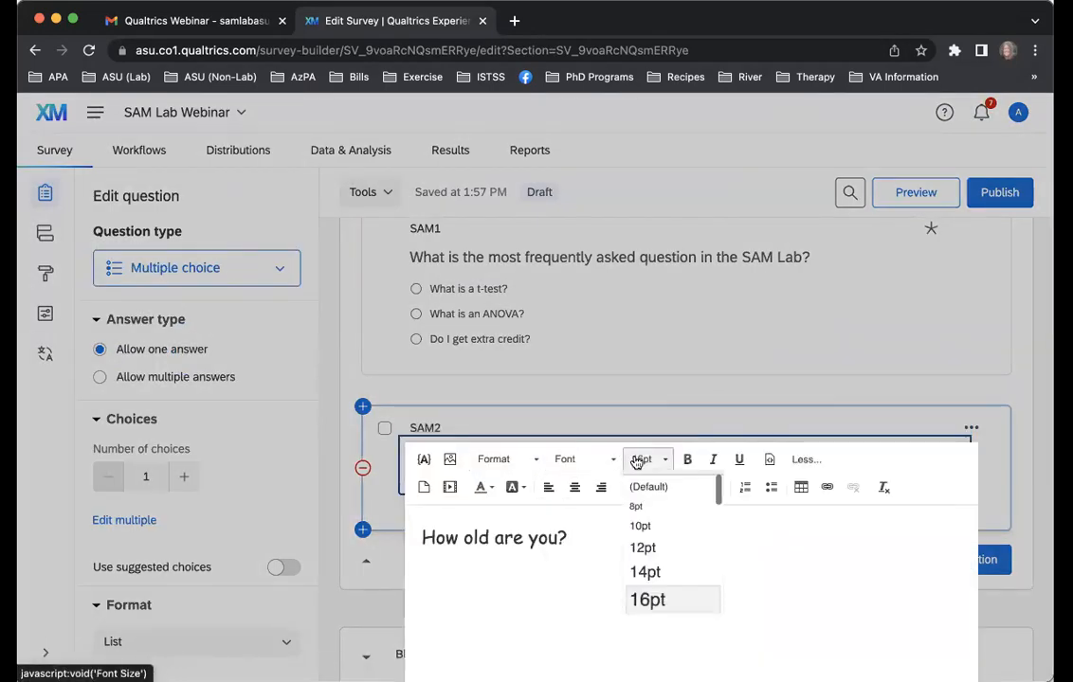
left_click(579, 538)
triple_click(579, 538)
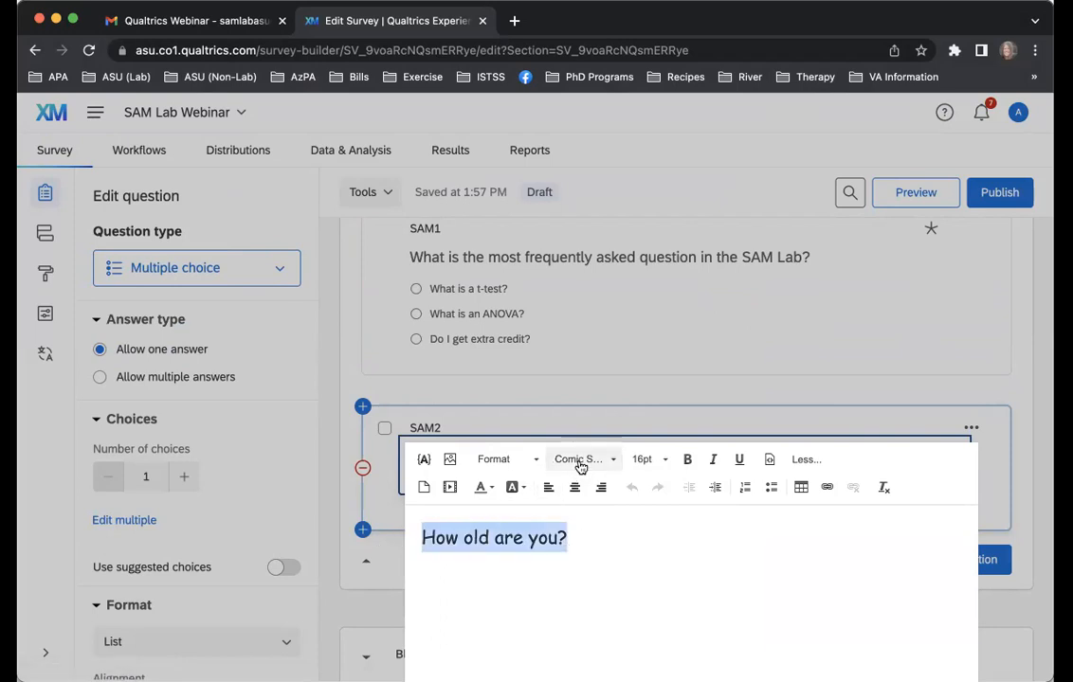
left_click(579, 461)
left_click(576, 499)
left_click(643, 460)
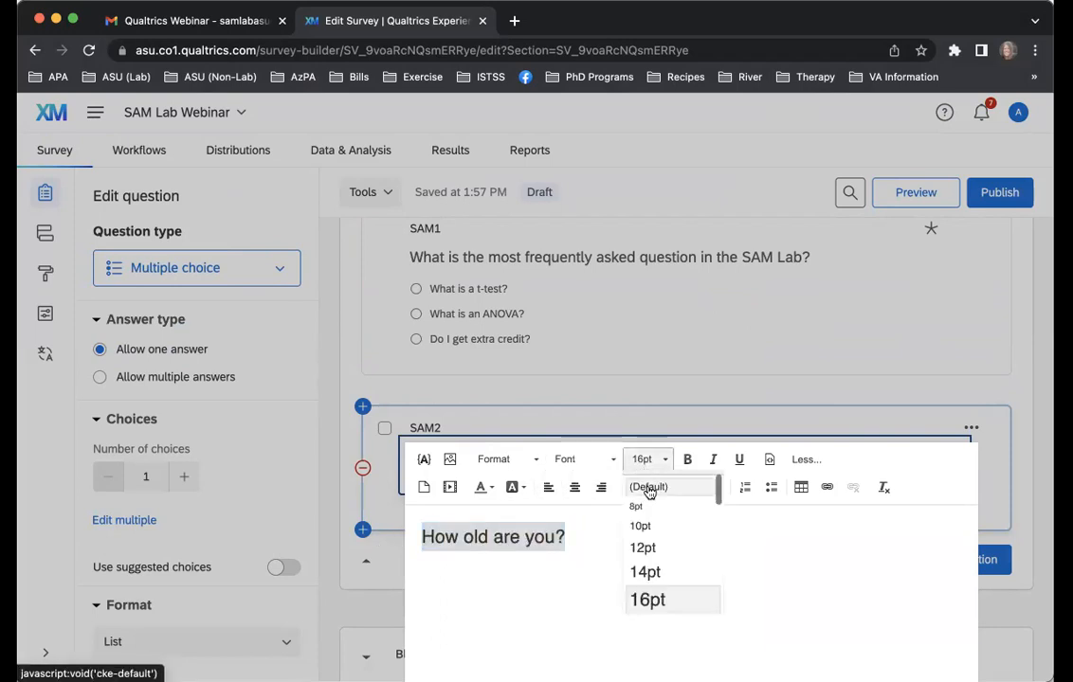
left_click(650, 550)
left_click(893, 421)
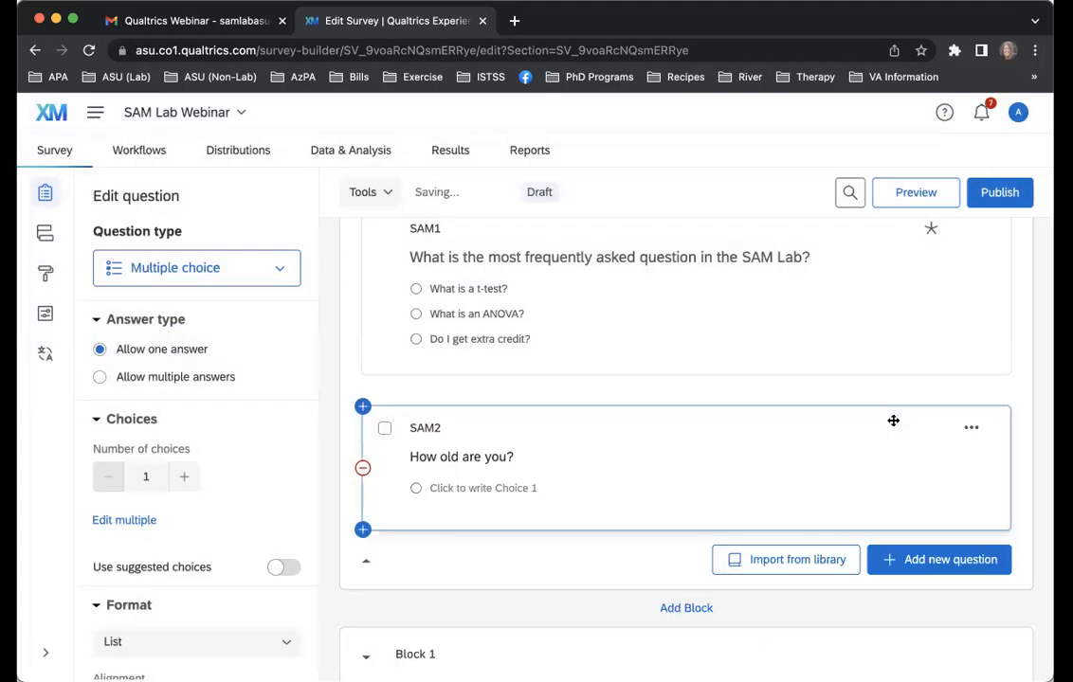
Add display logic to SAM2 so it displays only if "What is an ANOVA?" is selected in question SAM1, and save it
scroll(528, 483, "up", 1)
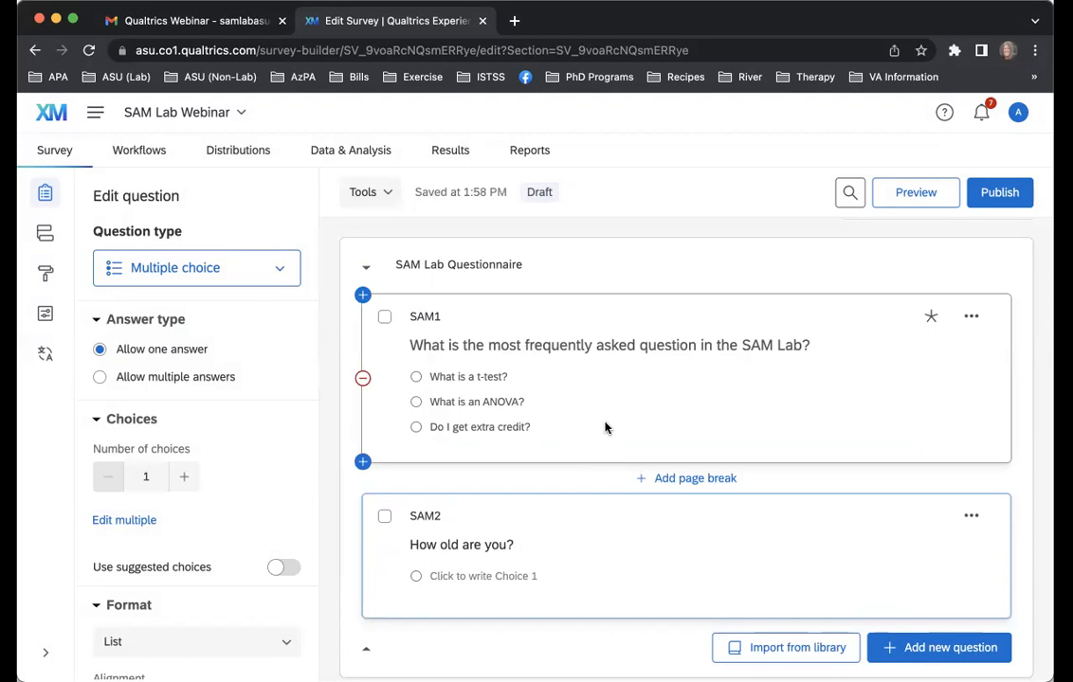
scroll(605, 427, "down", 1)
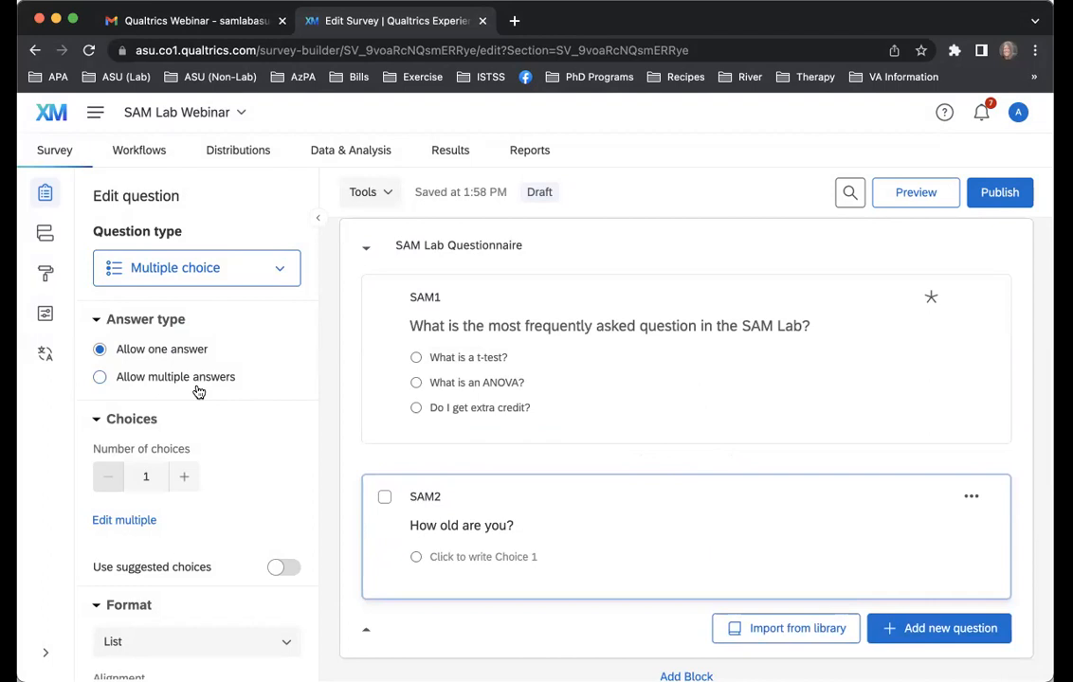
scroll(187, 419, "down", 8)
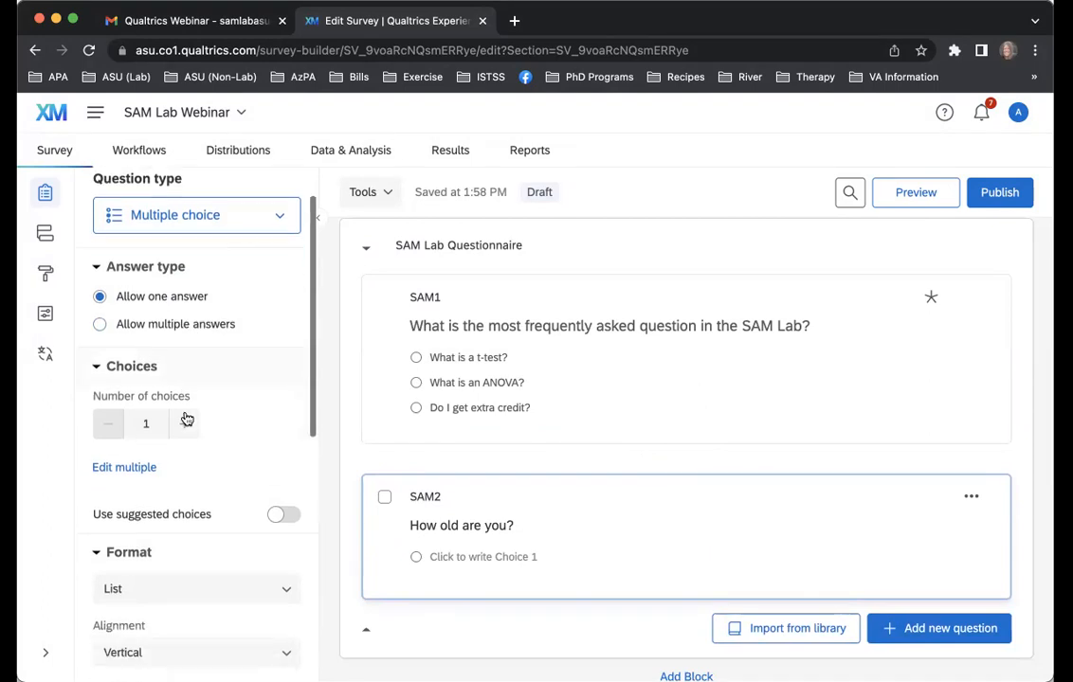
scroll(186, 419, "down", 4)
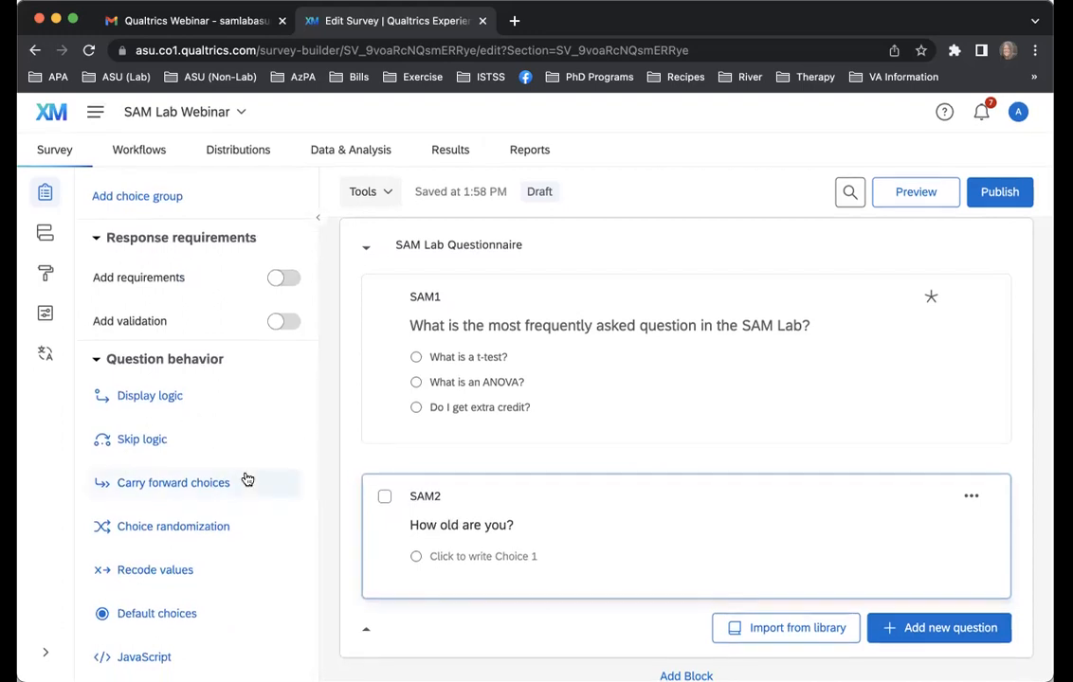
left_click(165, 407)
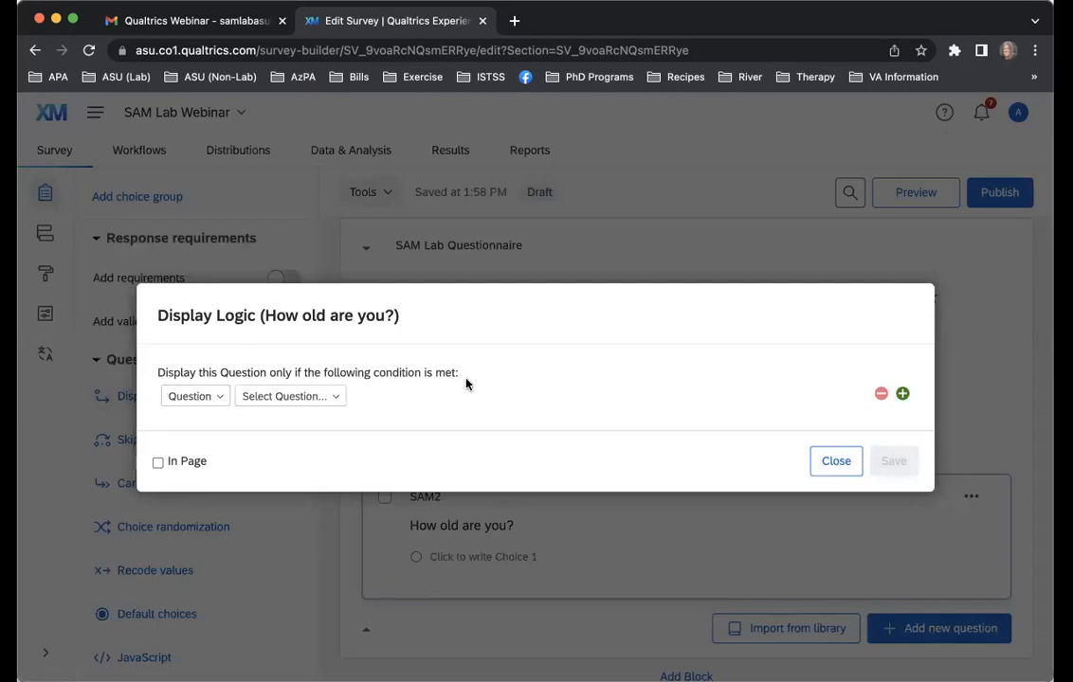
left_click(205, 401)
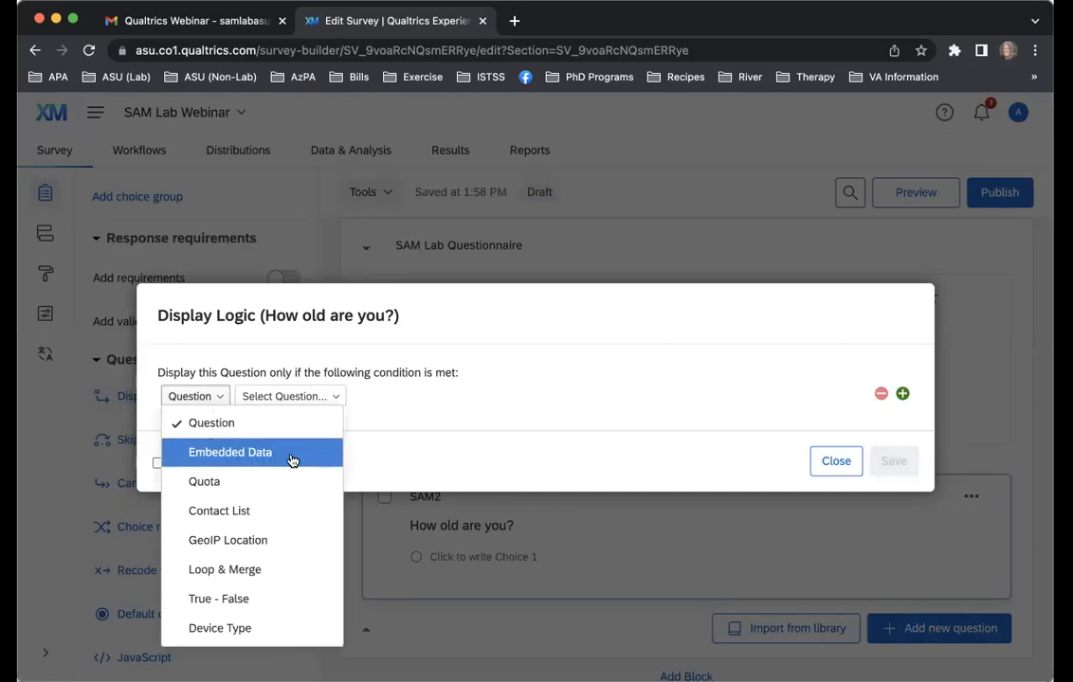
left_click(296, 398)
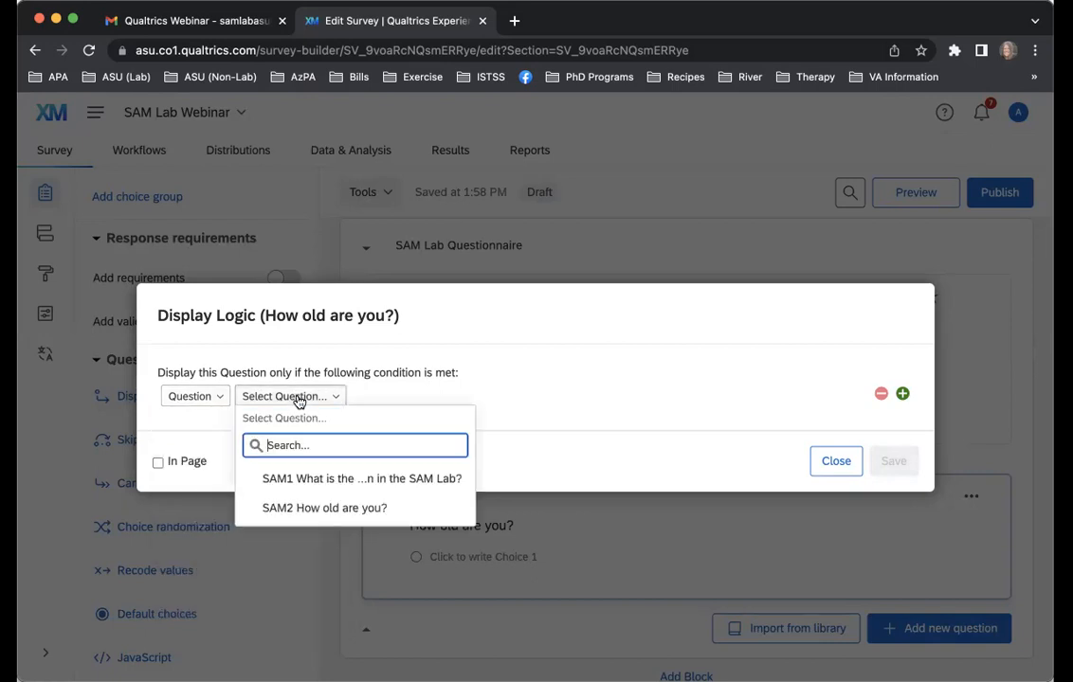
left_click(412, 485)
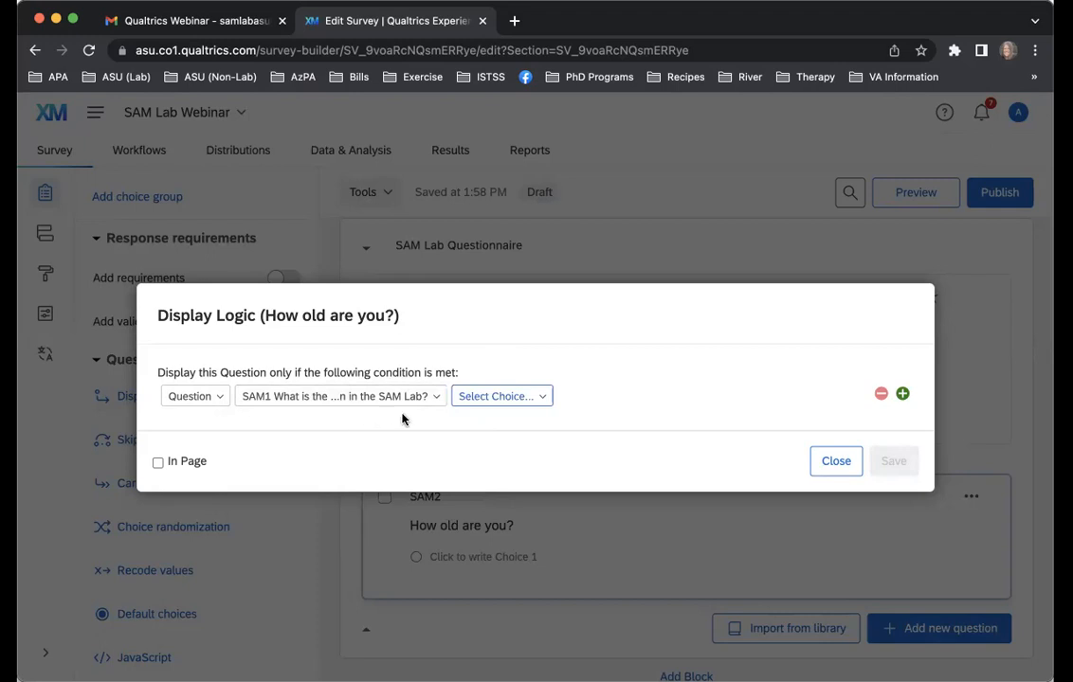
left_click(499, 398)
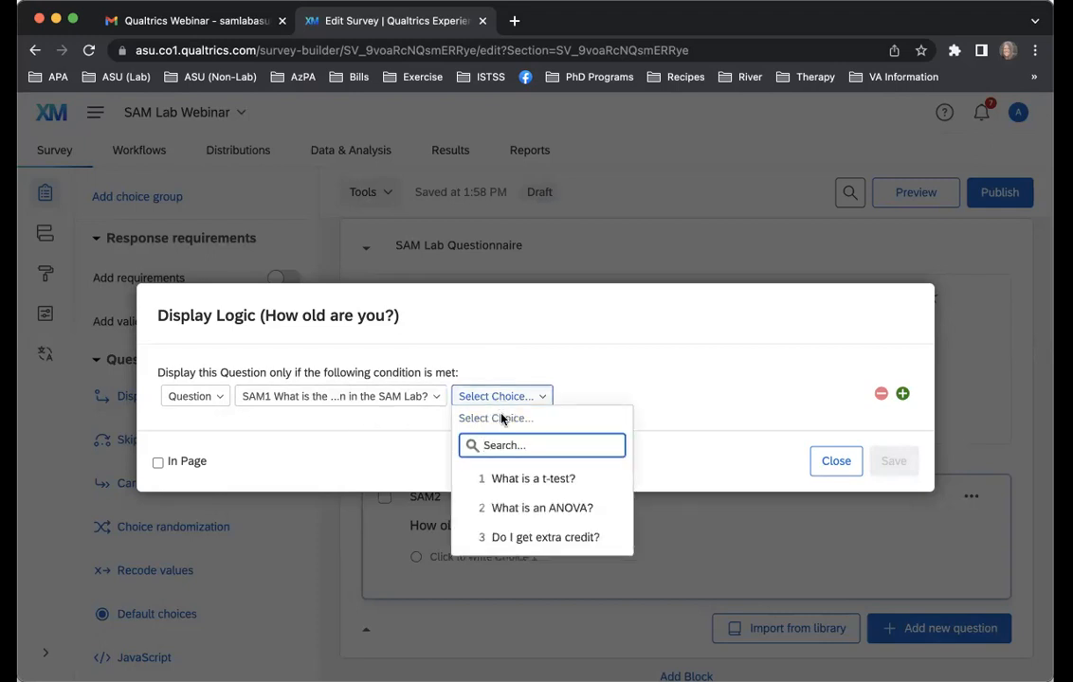
left_click(523, 512)
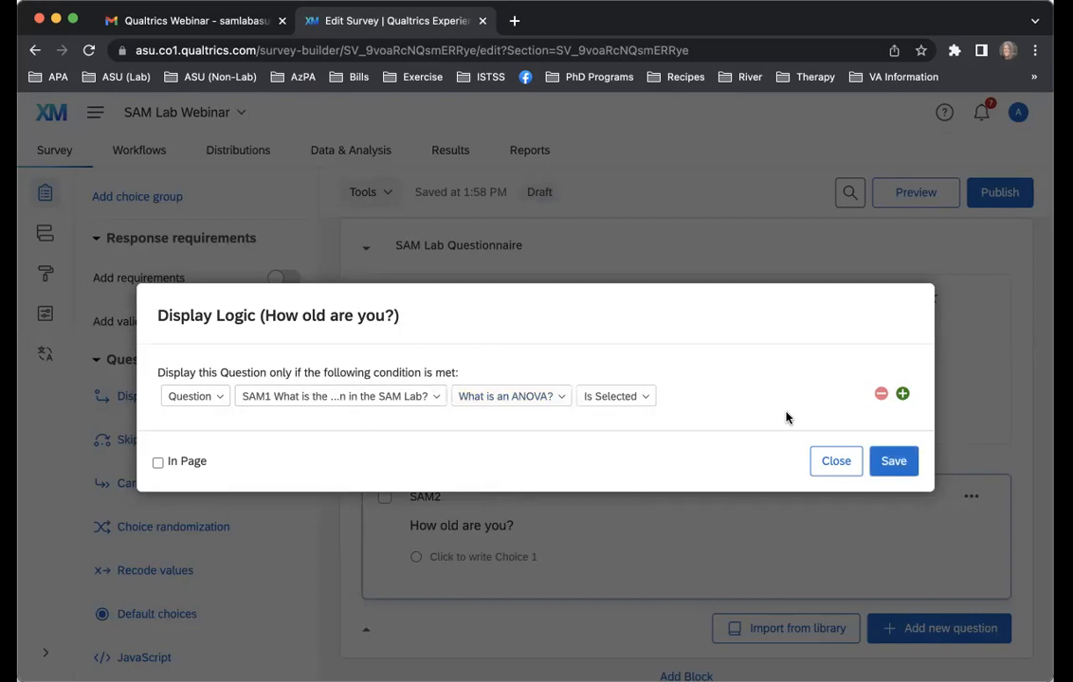
left_click(892, 462)
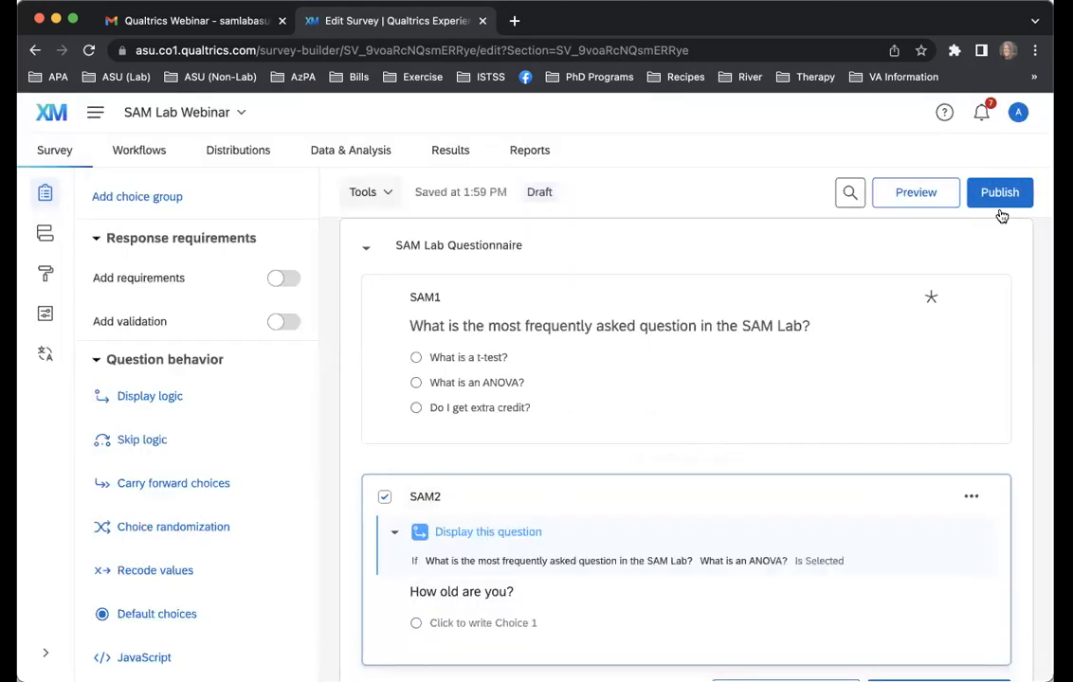
Preview the block, test the display logic by answering "What is an ANOVA?" and advancing, and close the preview
left_click(1007, 248)
left_click(821, 452)
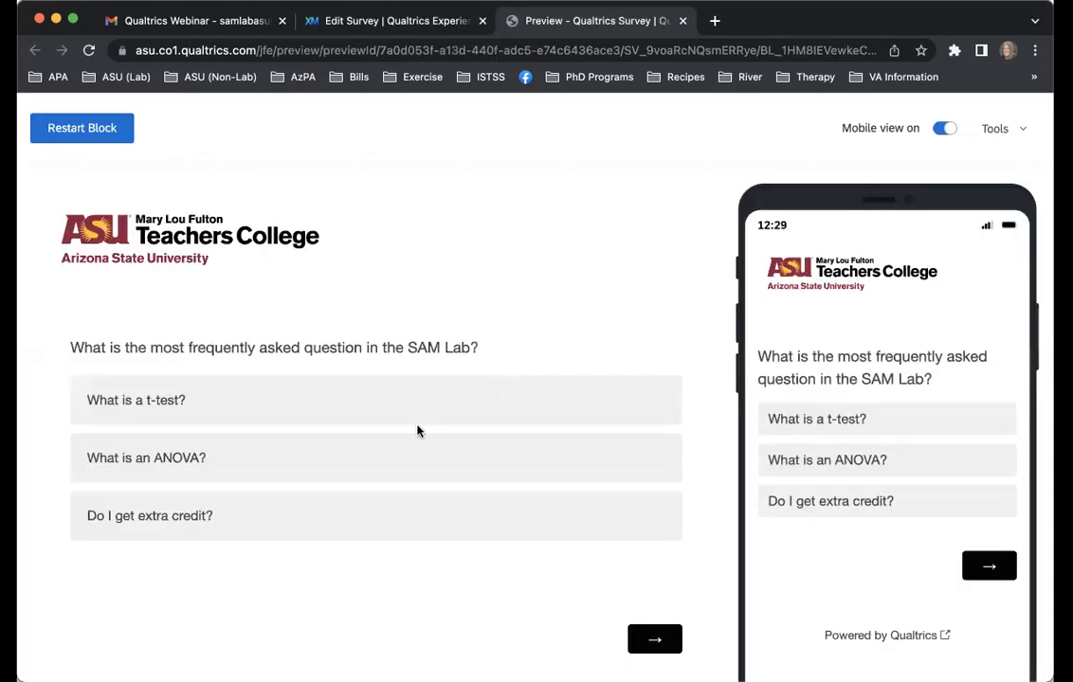
left_click(390, 462)
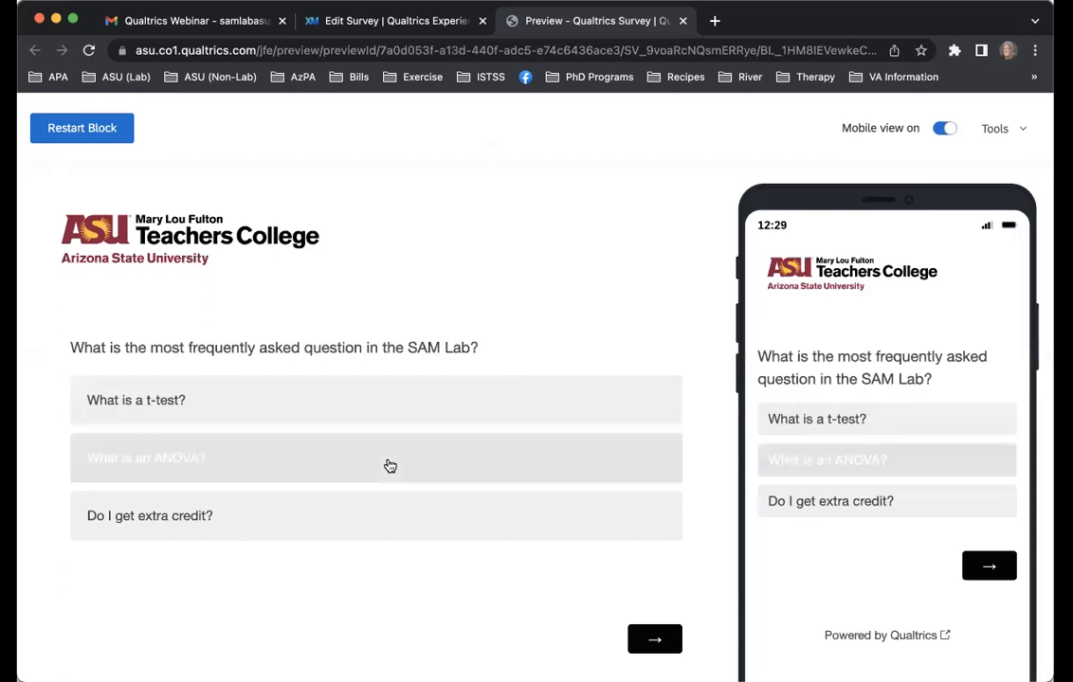
left_click(654, 638)
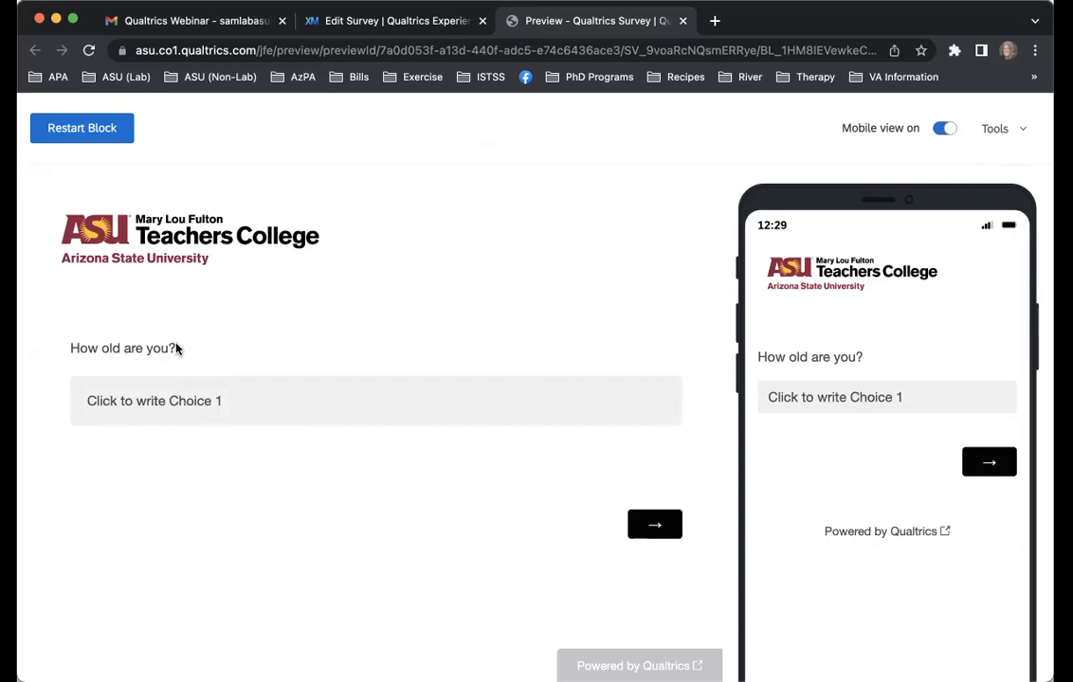
left_click(682, 21)
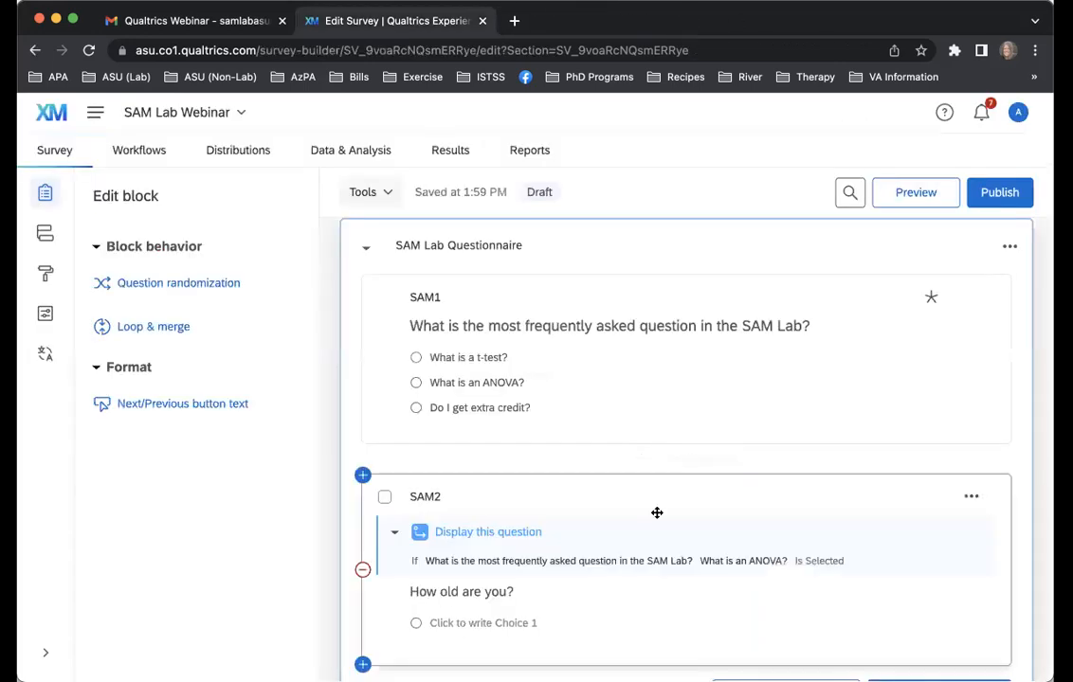
Remove the display logic from SAM2
left_click(502, 538)
left_click(971, 532)
left_click(840, 569)
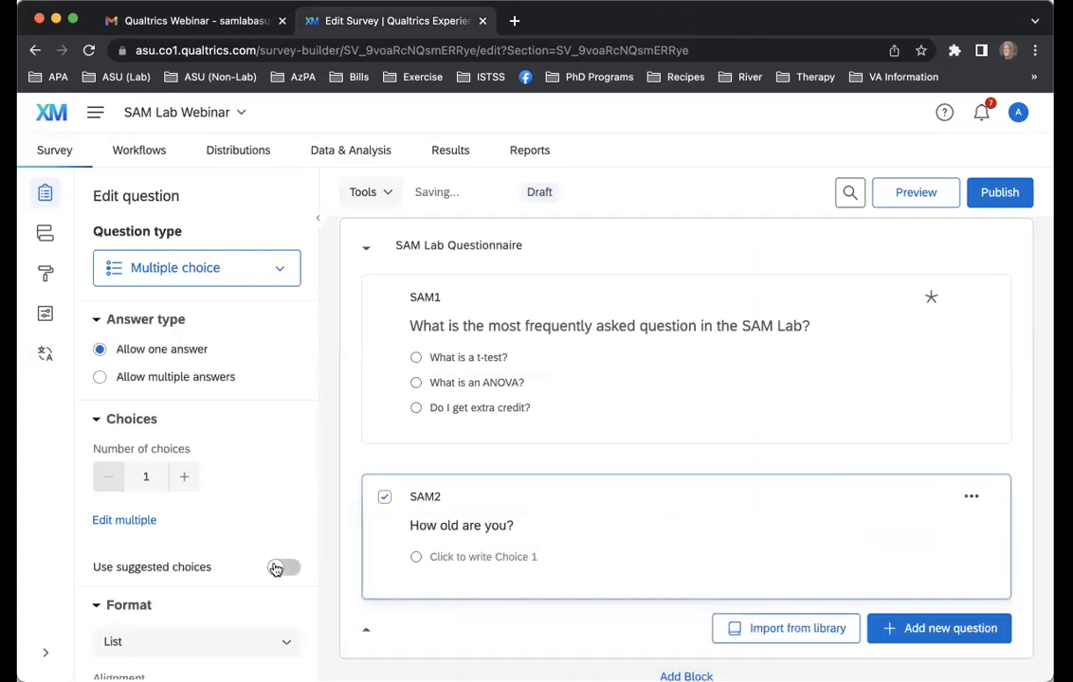
scroll(276, 570, "down", 6)
left_click(152, 441)
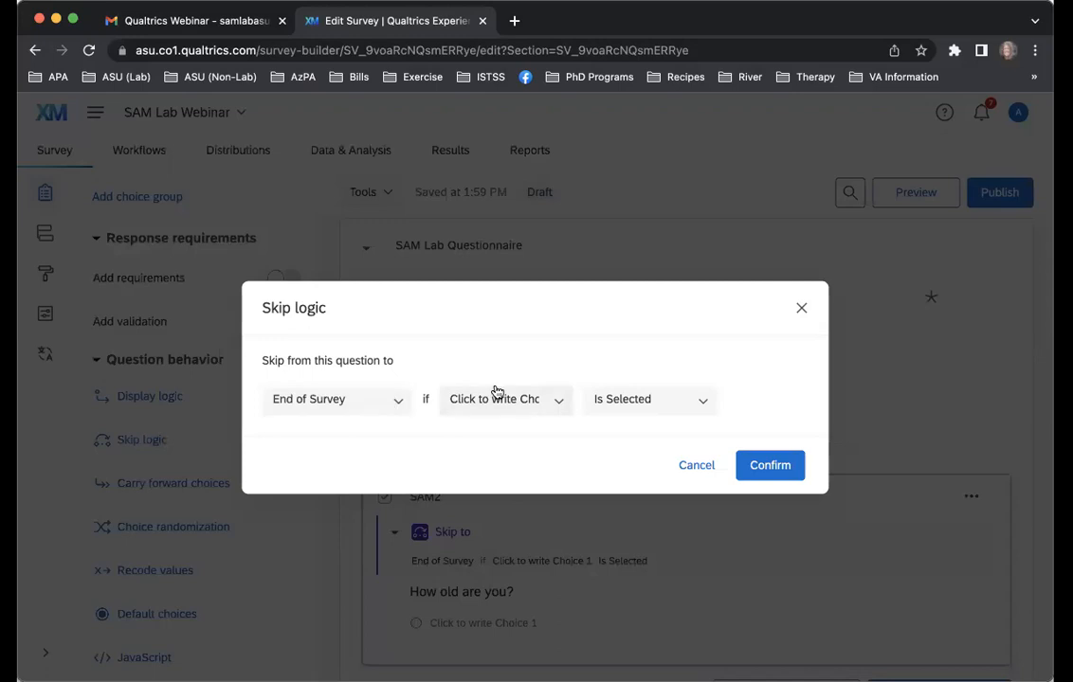
left_click(498, 401)
left_click(508, 402)
left_click(696, 465)
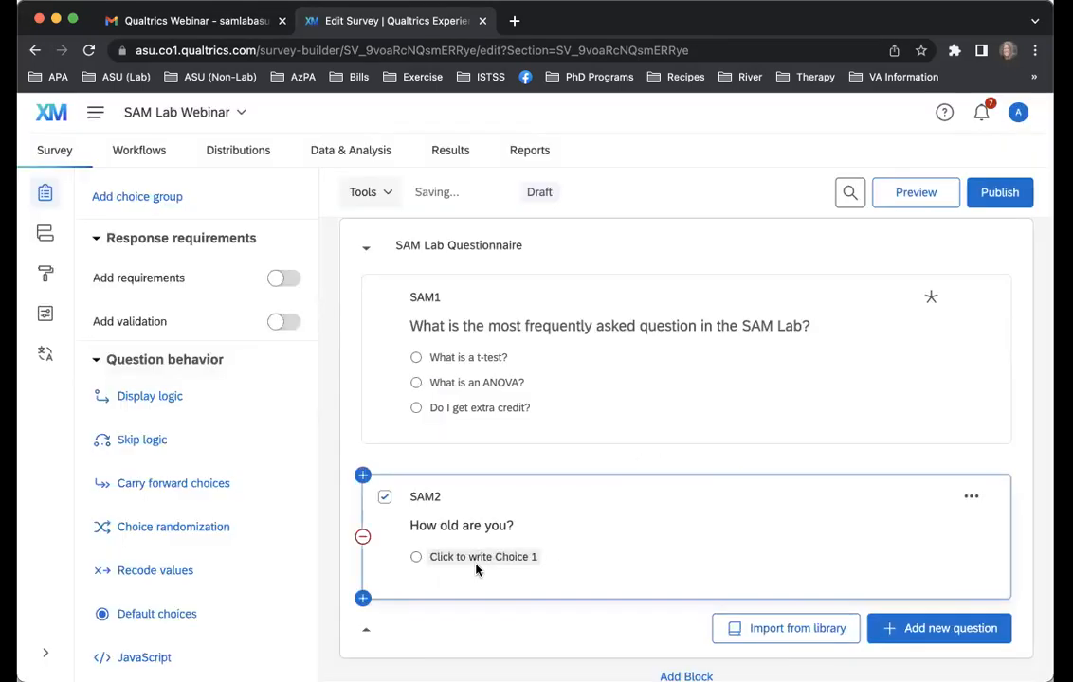
Replace the text of the single answer choice in SAM2 with "18-100"
left_click(476, 557)
key("BackSpace")
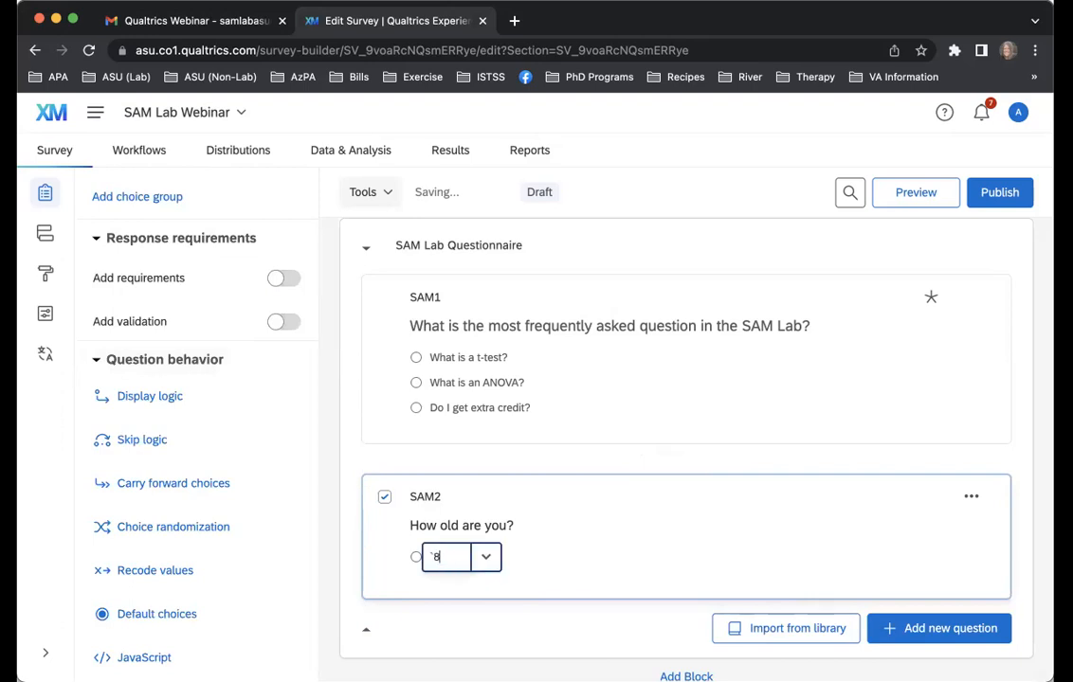
type("18-100")
left_click(618, 523)
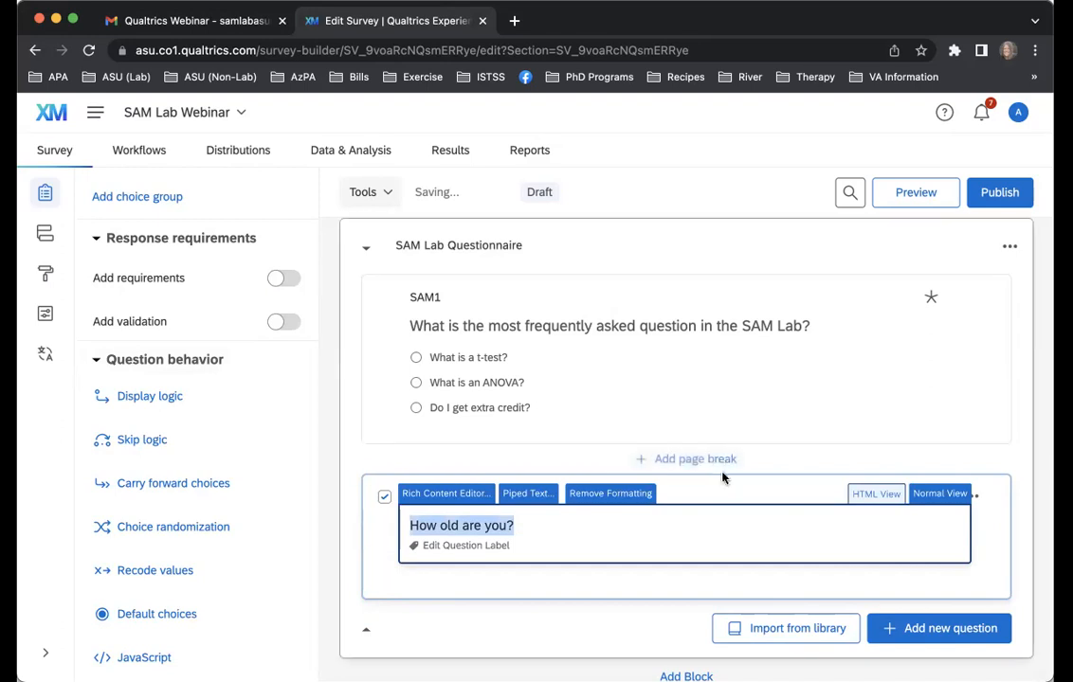
left_click(722, 479)
Add skip logic to SAM2 that skips to End of Survey if "18-100" is selected, and confirm it
left_click(160, 441)
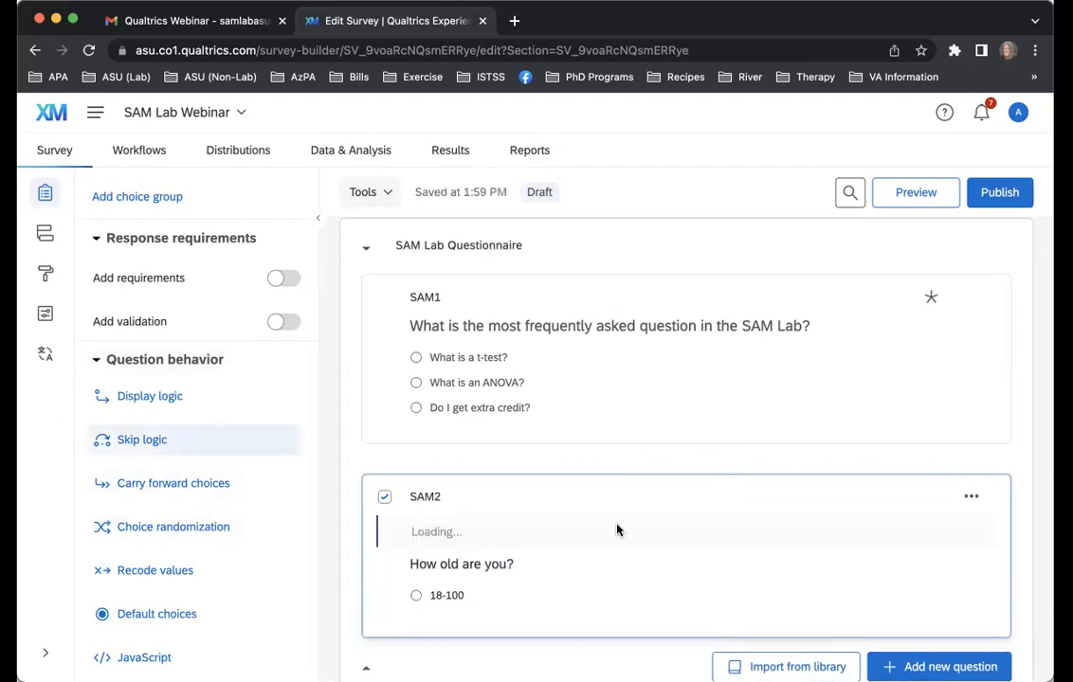
left_click(515, 406)
left_click(512, 445)
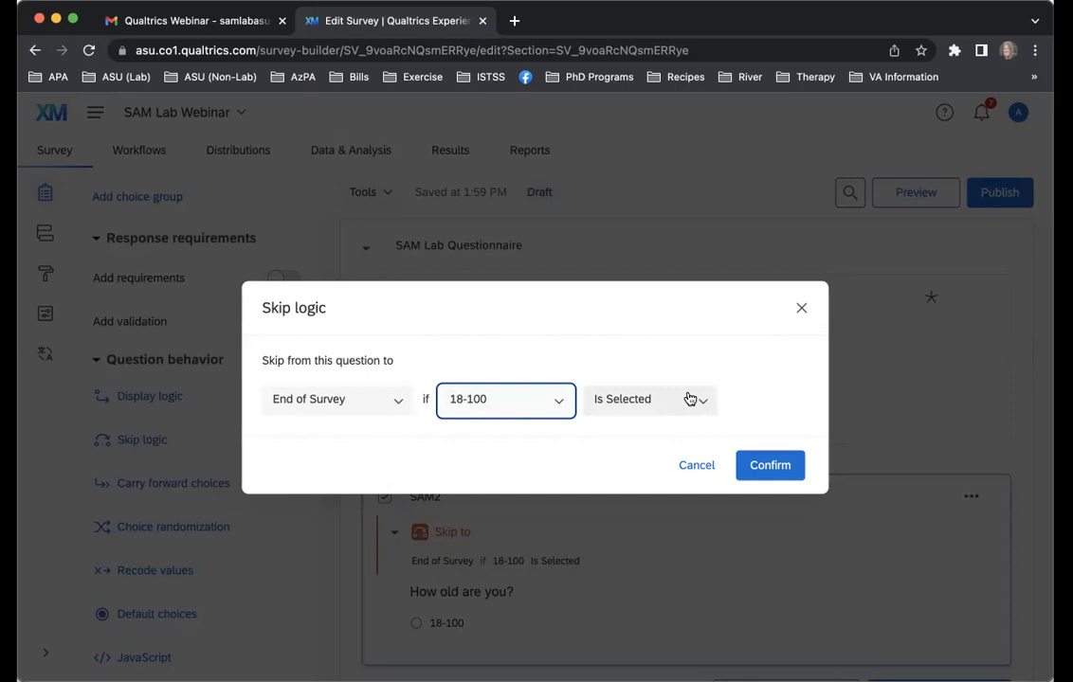
left_click(401, 405)
left_click(385, 443)
left_click(384, 411)
left_click(377, 474)
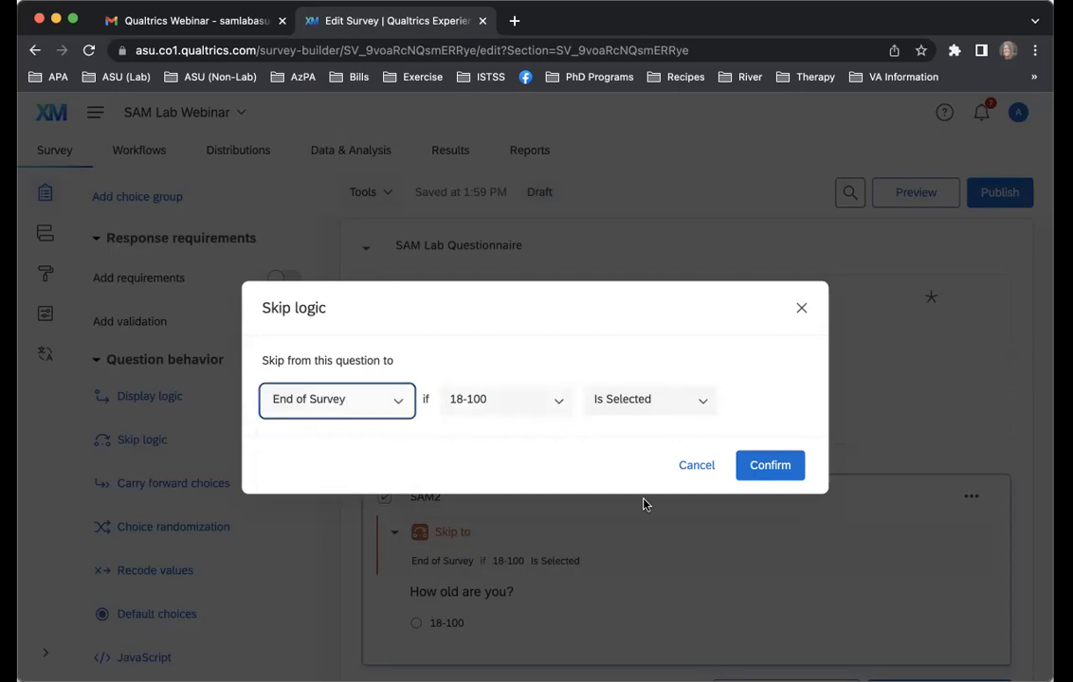
left_click(796, 466)
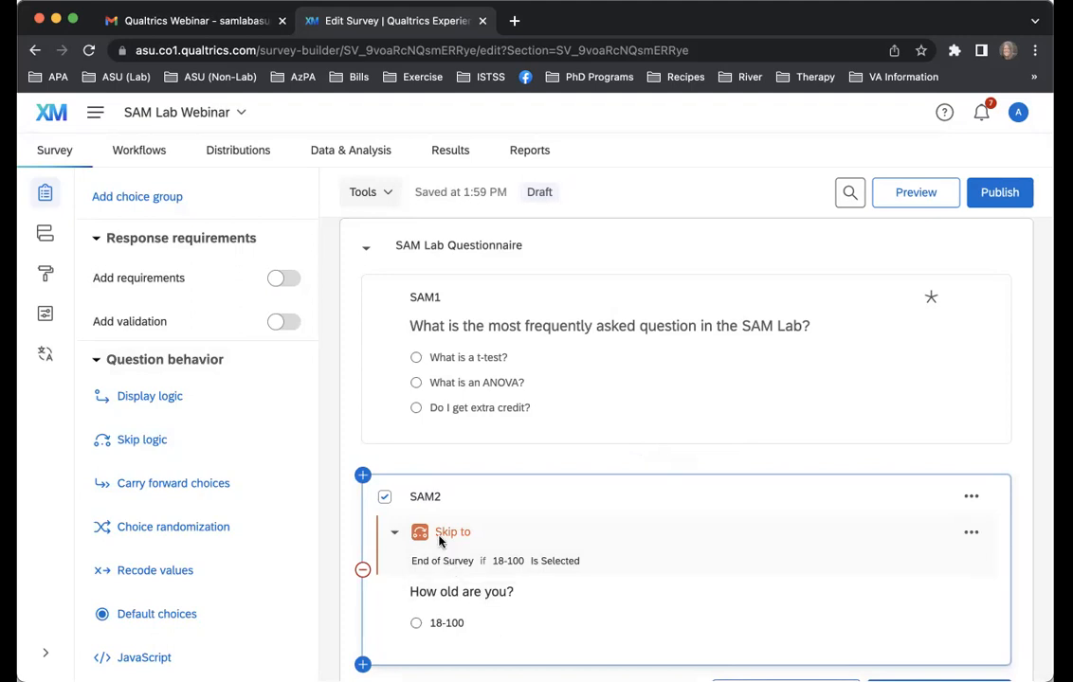
Remove the skip logic from SAM2
left_click(970, 531)
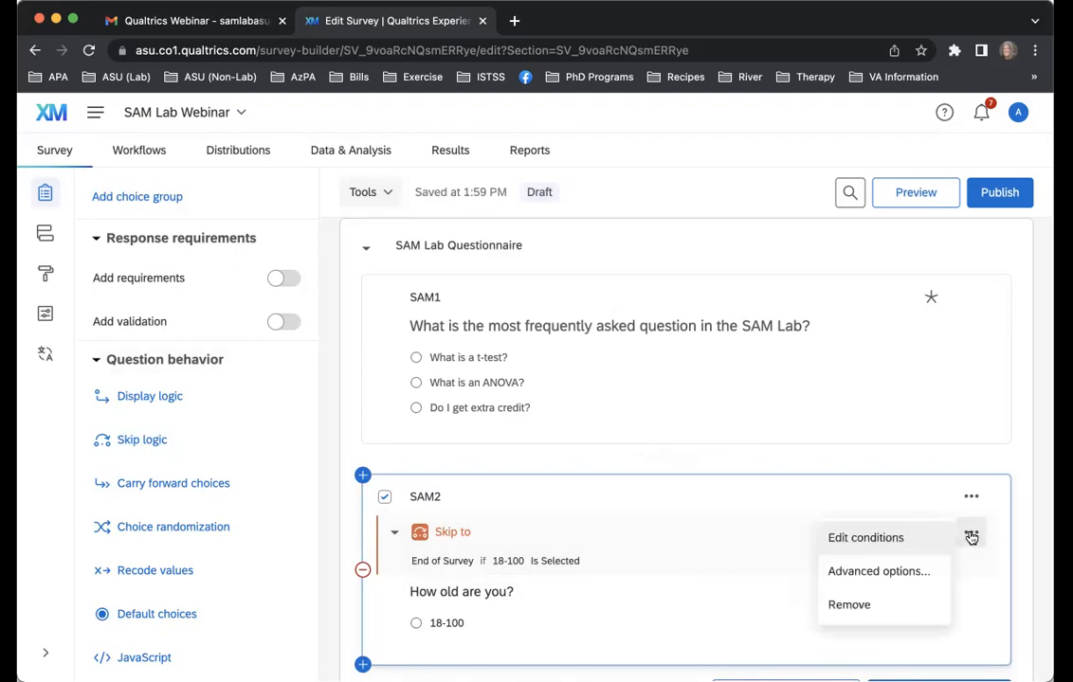
left_click(891, 602)
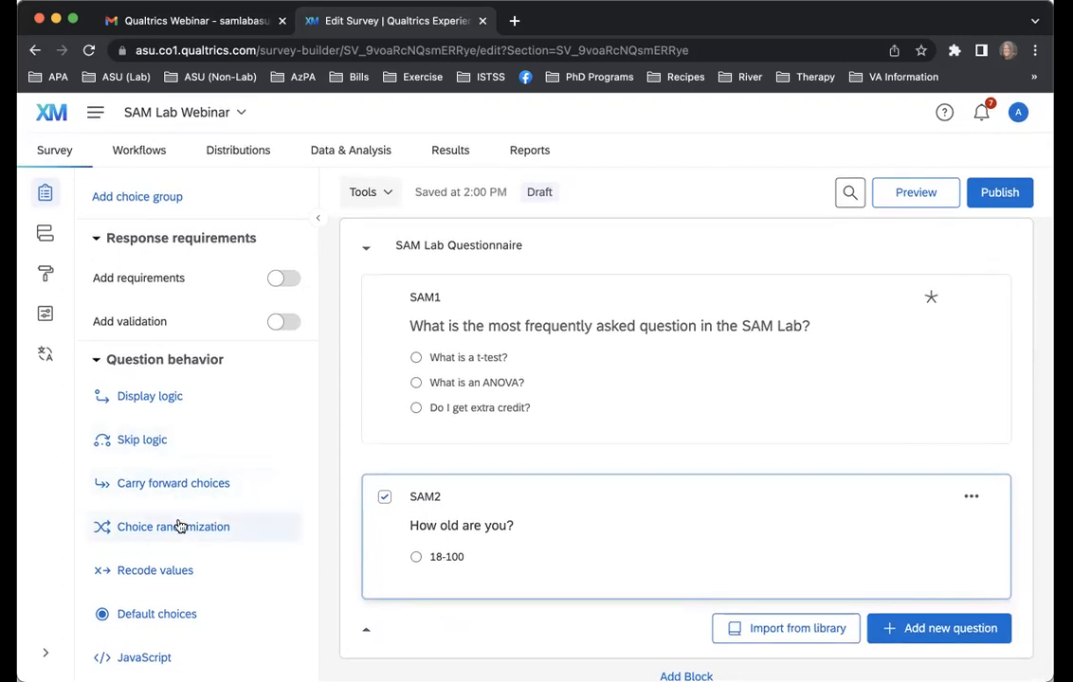
View the recode values of the answer choices in SAM1 without changing them
left_click(574, 407)
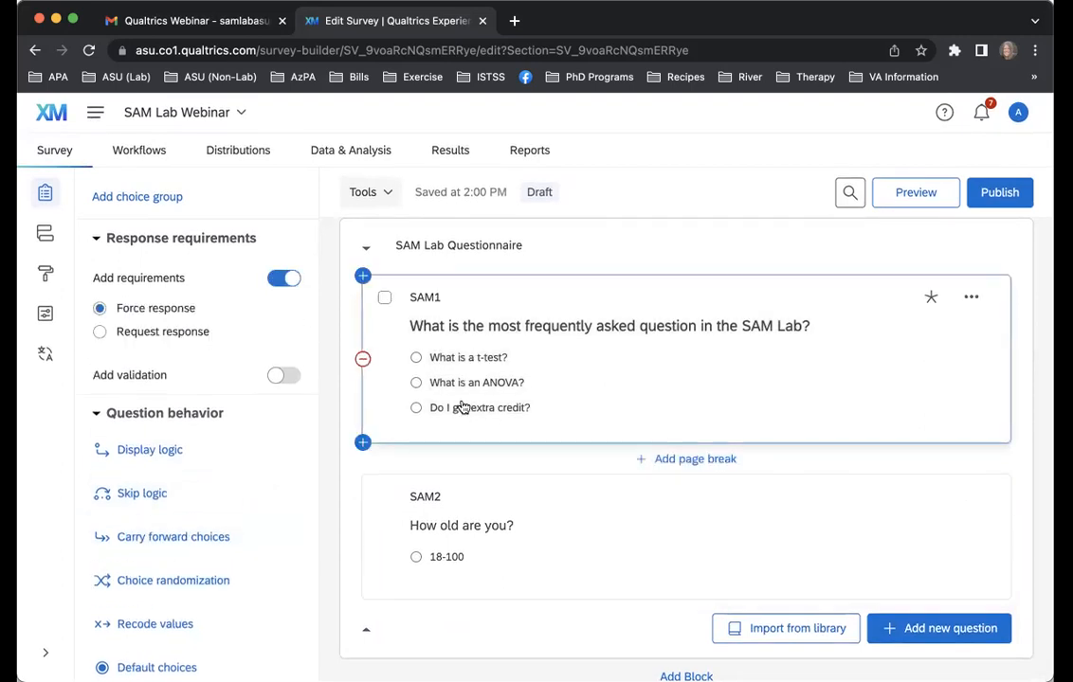
scroll(209, 550, "down", 1)
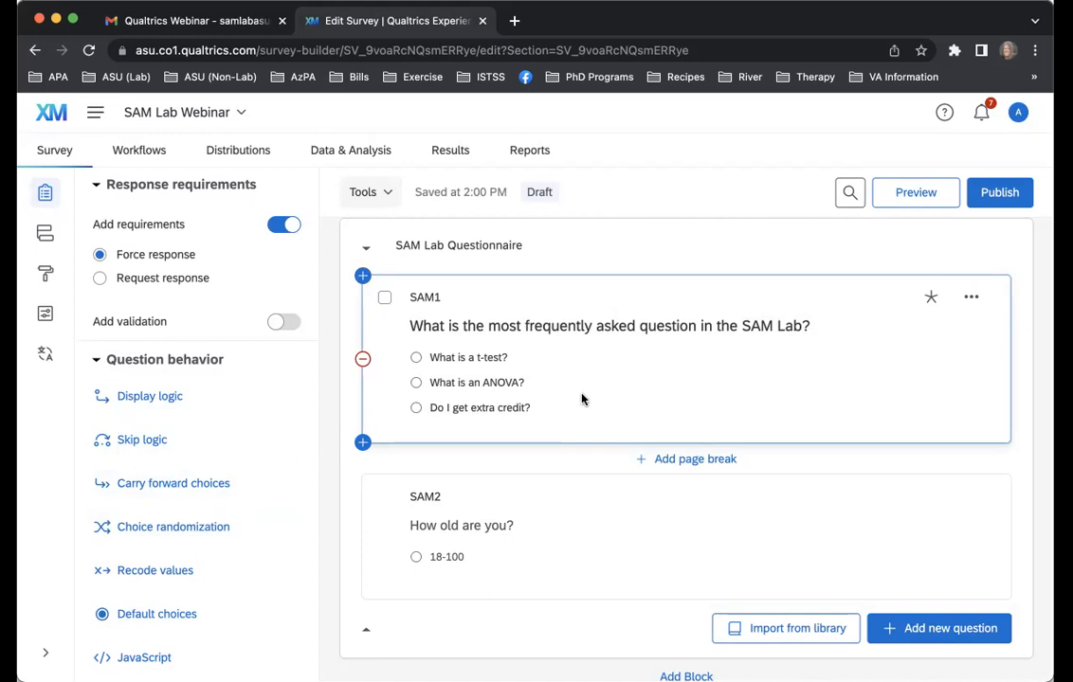
left_click(157, 571)
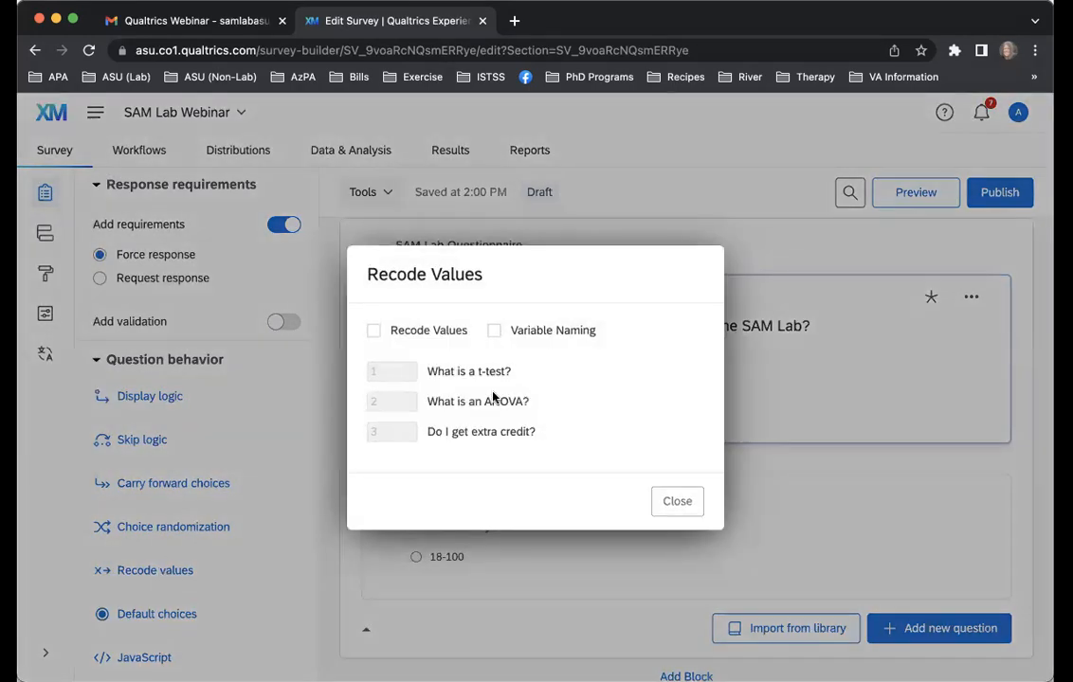
left_click(697, 507)
Change the SAM2 question text to "Question"
left_click(449, 536)
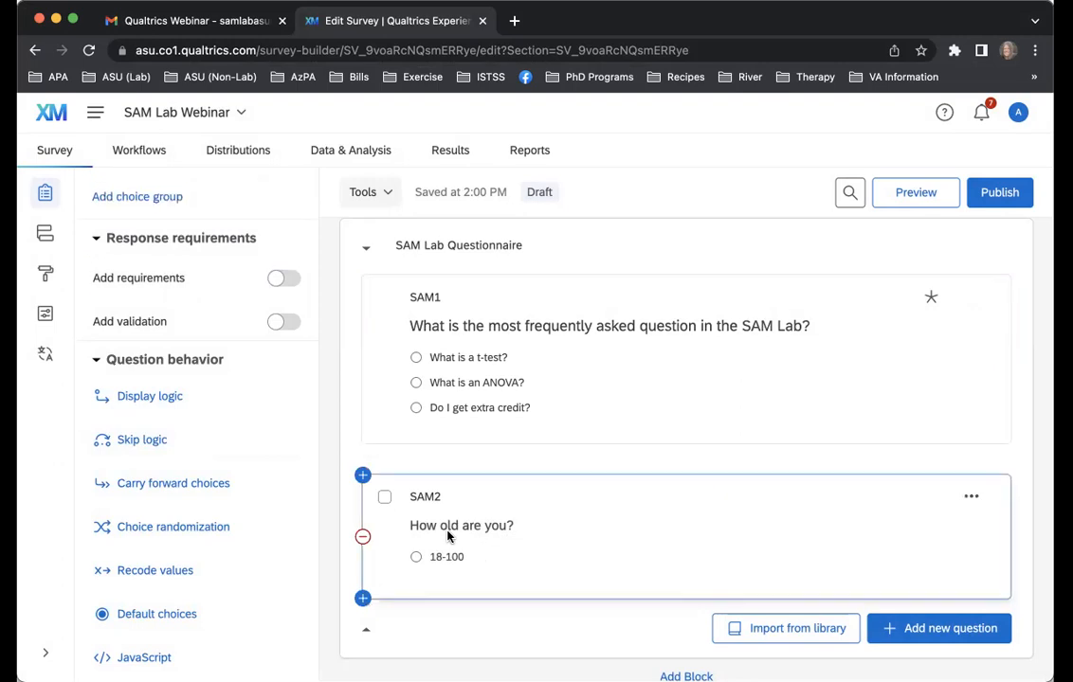
left_click(463, 523)
type("Question")
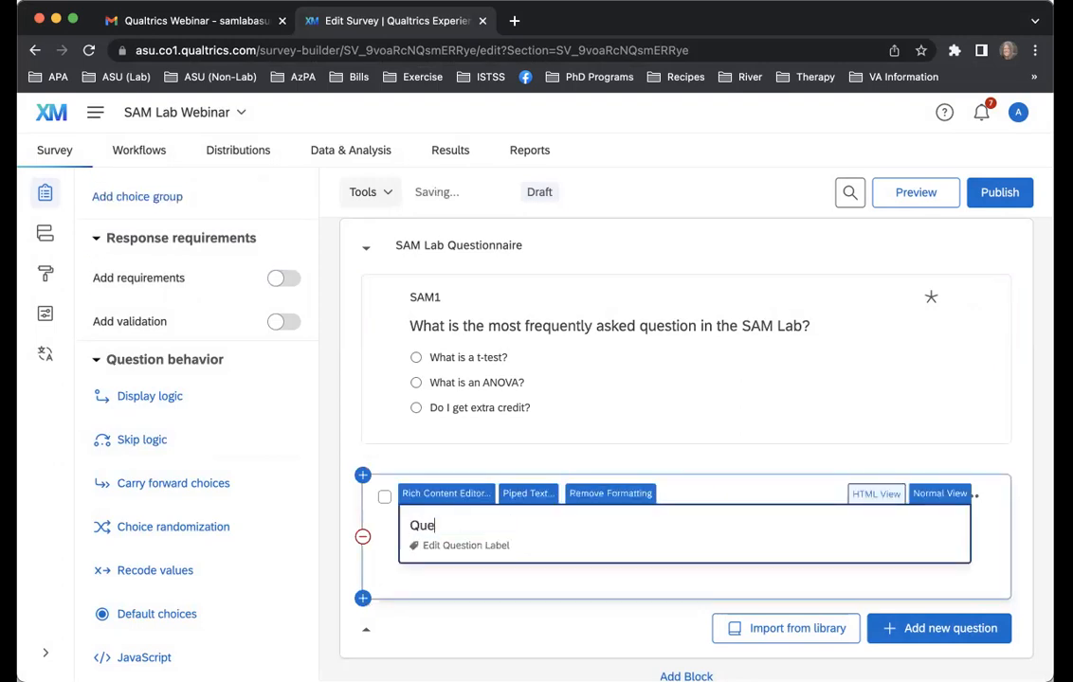
left_click(464, 569)
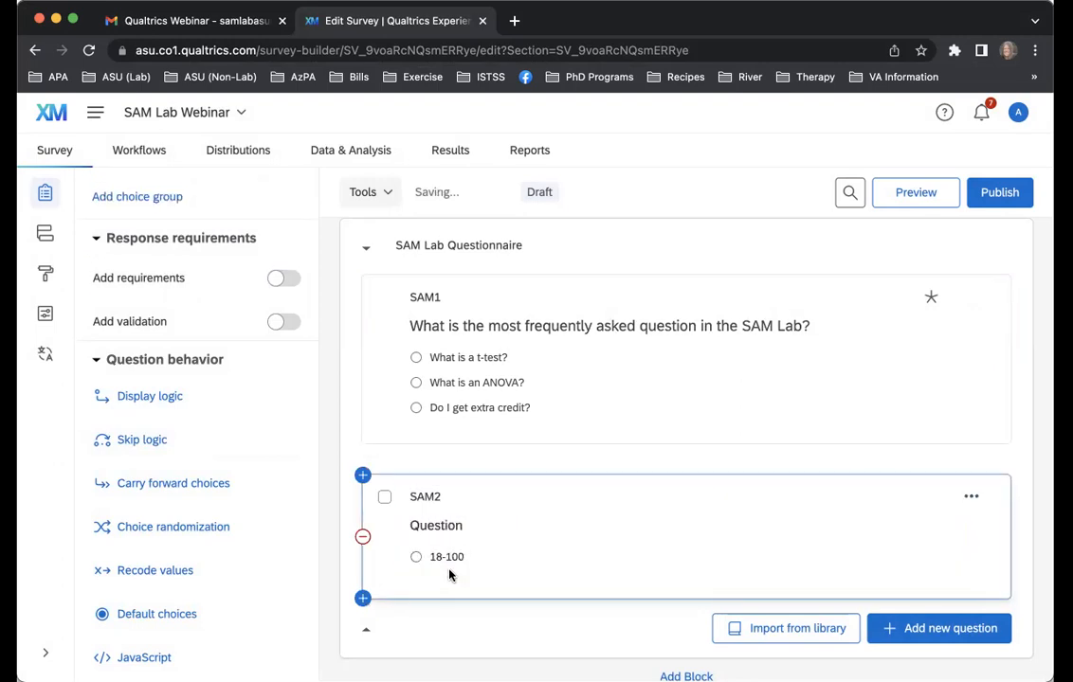
Change the existing SAM2 answer choice to "No" and add a second choice, "Yes"
left_click(450, 557)
type("N")
key("super+a")
type("No")
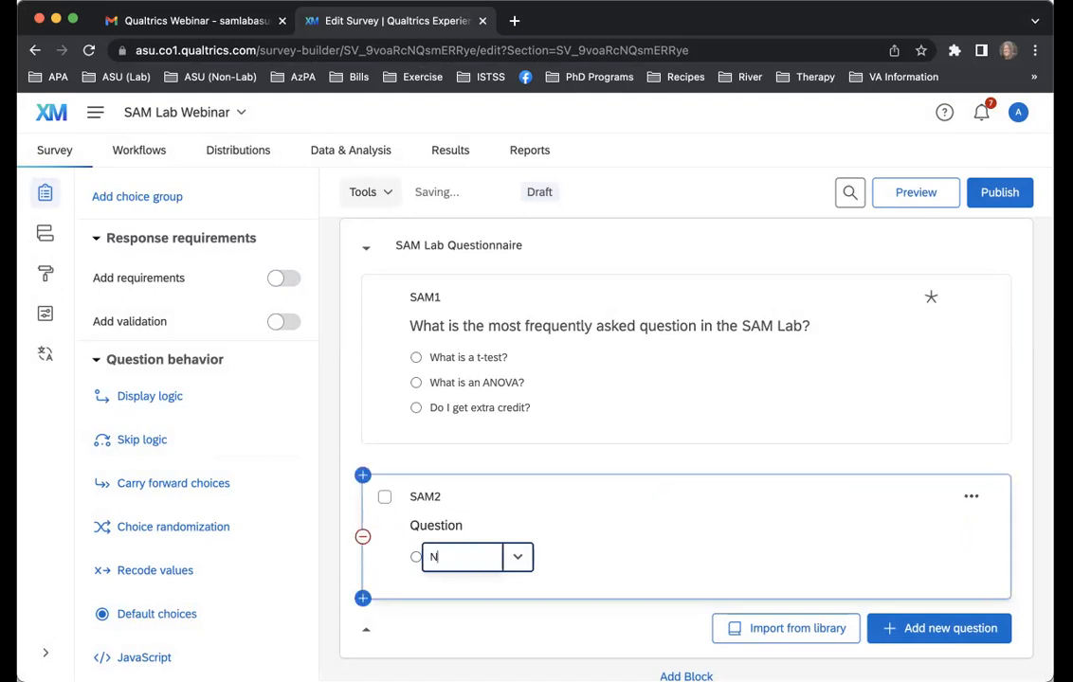
left_click(569, 566)
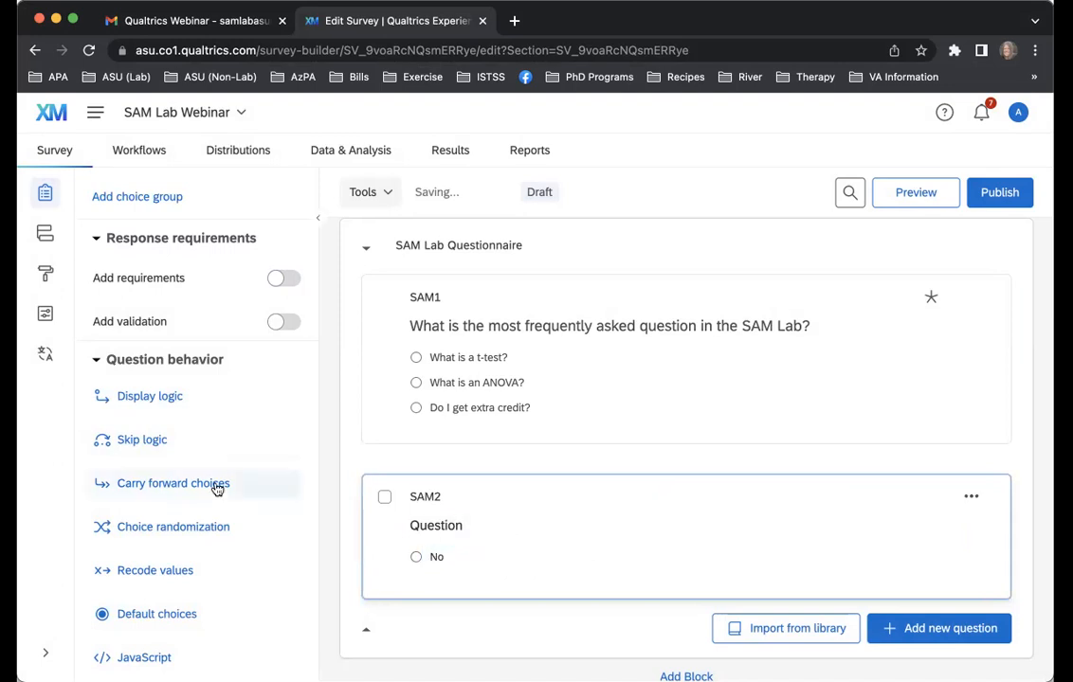
left_click(183, 477)
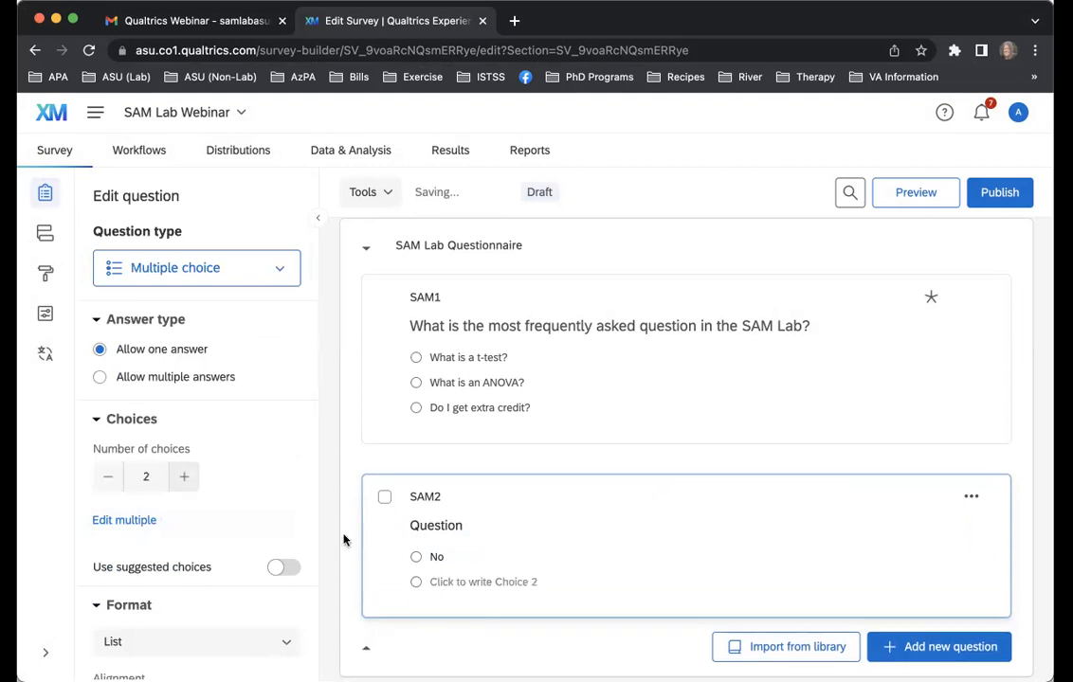
left_click(450, 581)
type("Yes")
left_click(539, 549)
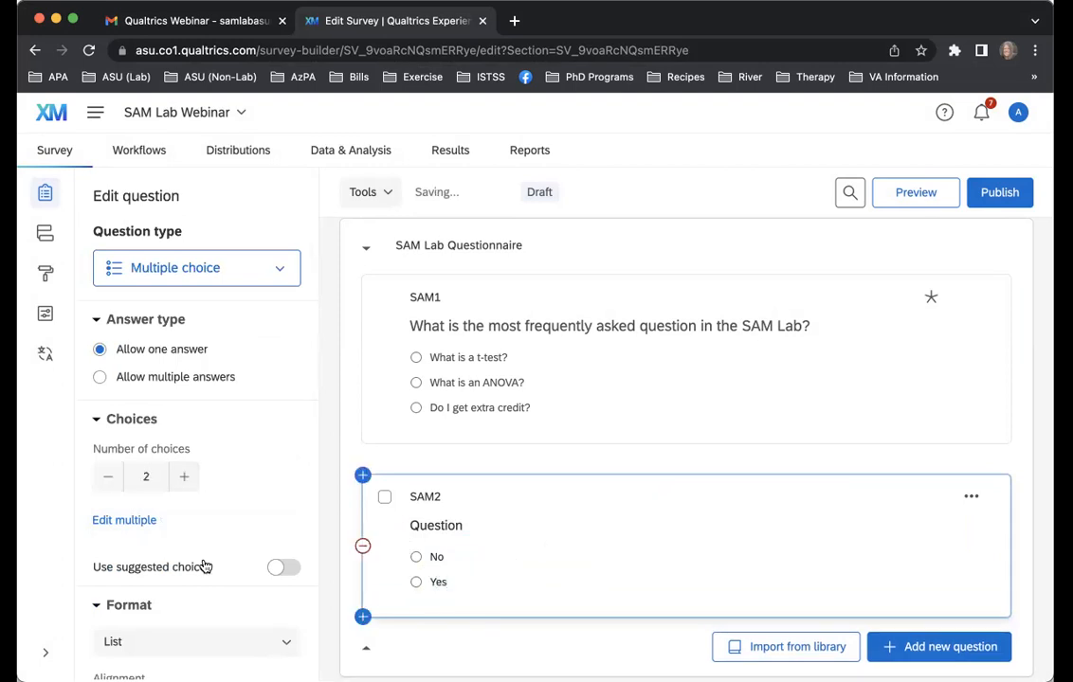
Enable Recode Values for SAM2 and code "No" as 0 and "Yes" as 1
scroll(206, 568, "down", 5)
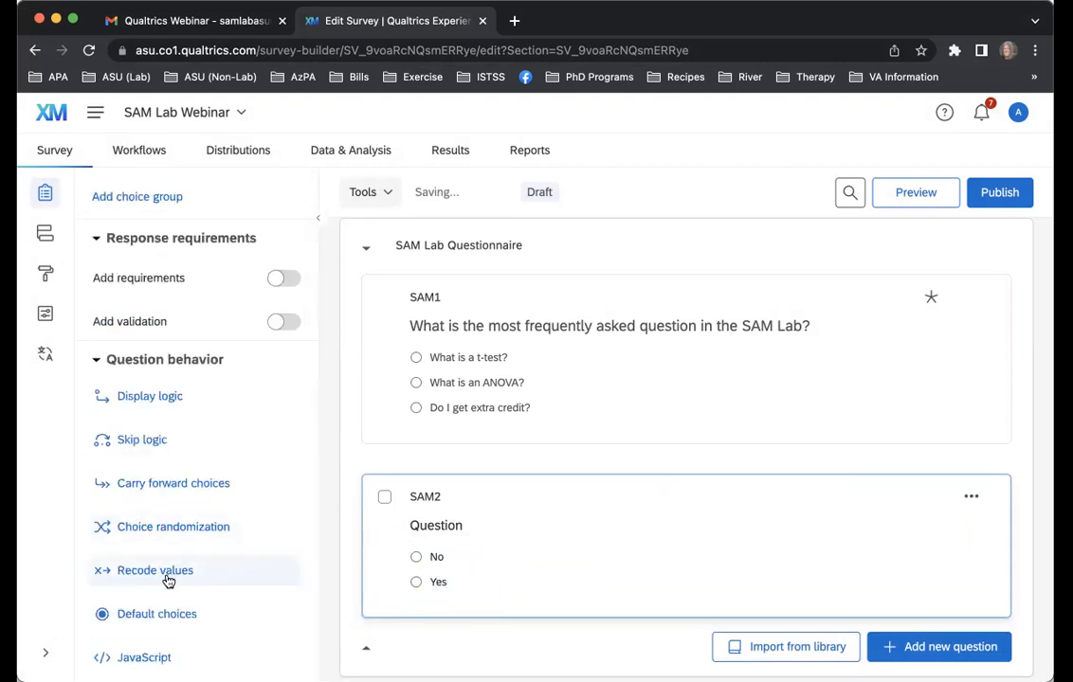
left_click(137, 572)
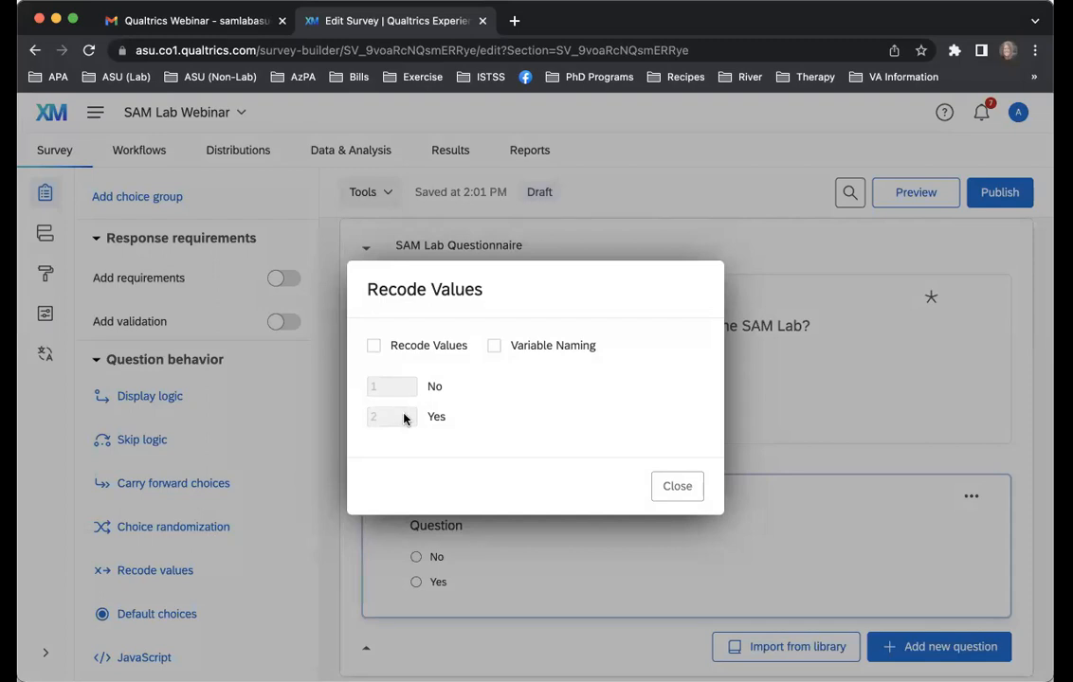
left_click(375, 347)
left_click(391, 387)
key("BackSpace")
type("0")
left_click(389, 418)
key("BackSpace")
type("1")
left_click(479, 385)
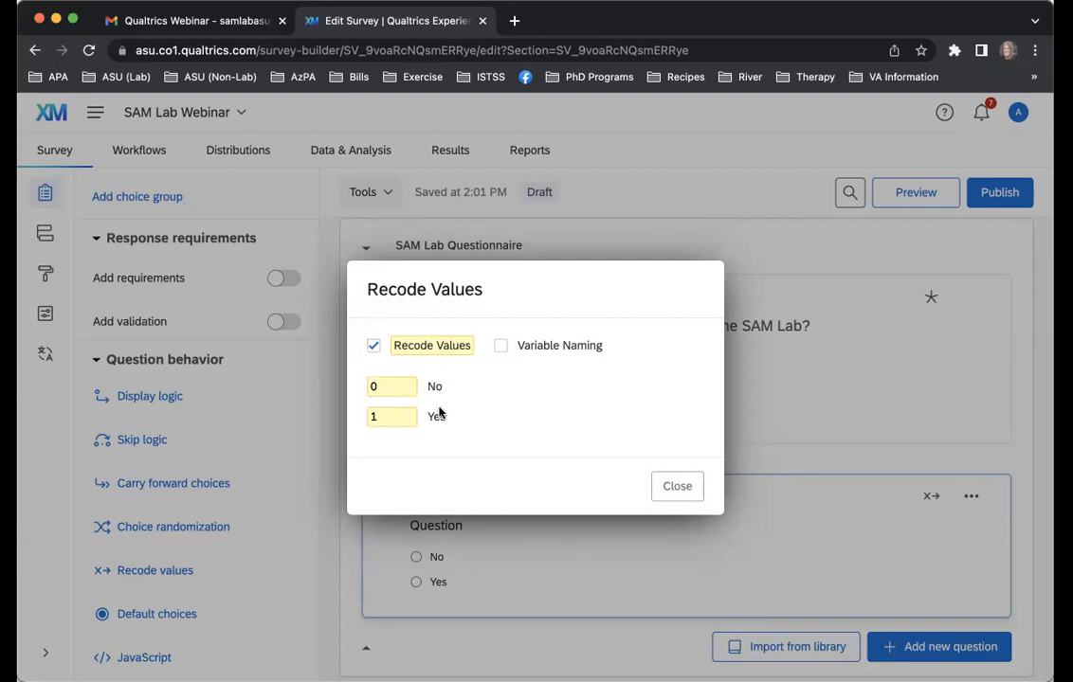
Re-enter 0 as the recode value for "No" in SAM2 and close the recode settings
left_click(388, 386)
key("BackSpace")
type("0")
key("BackSpace")
type("0")
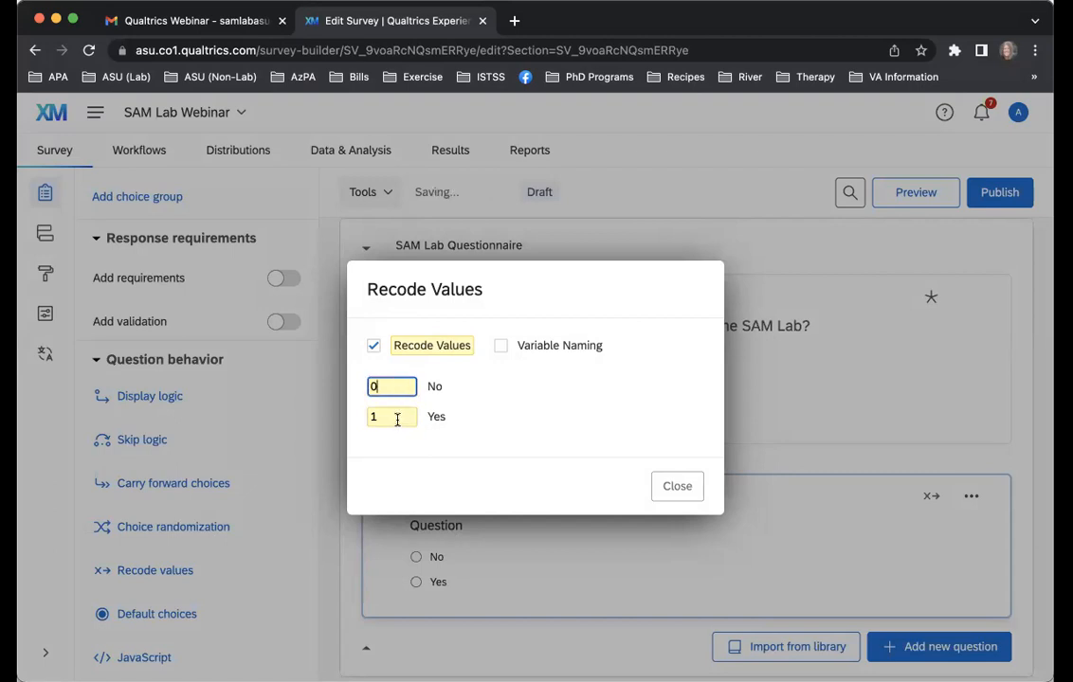
left_click(667, 493)
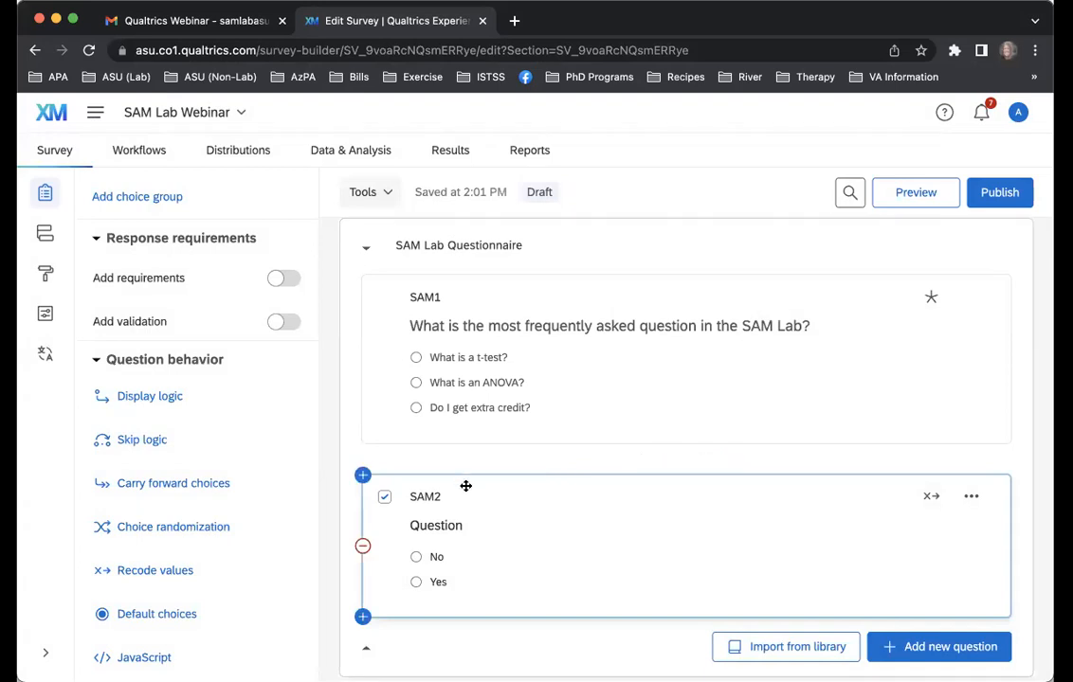
Select the SAM Lab Questionnaire block and open the survey flow
scroll(438, 486, "up", 2)
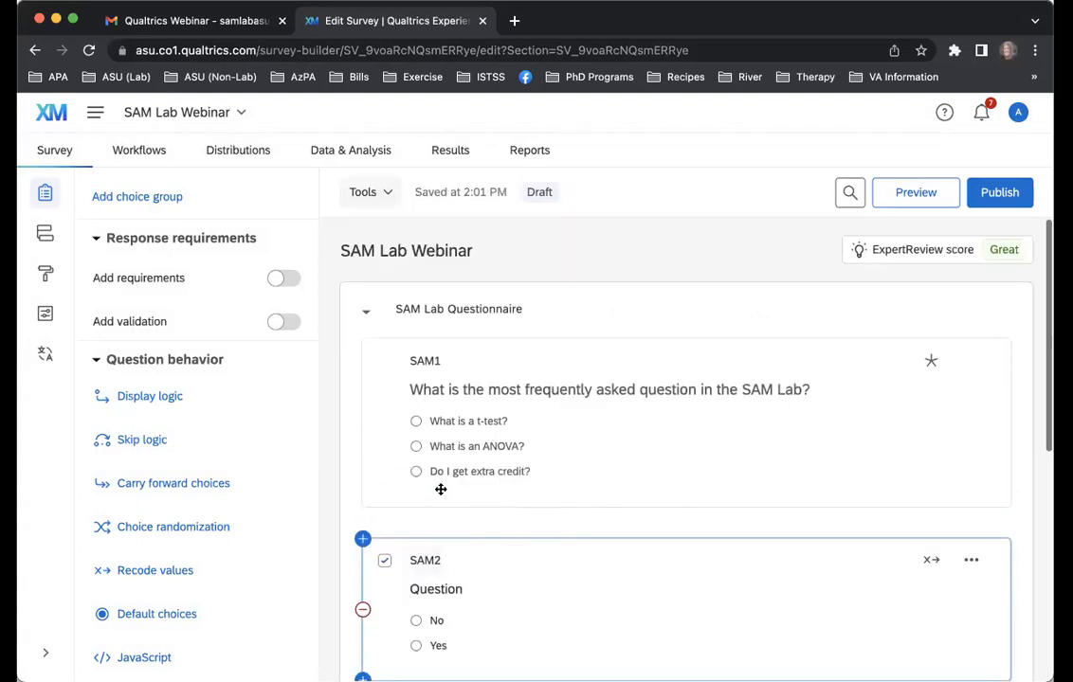
left_click(558, 319)
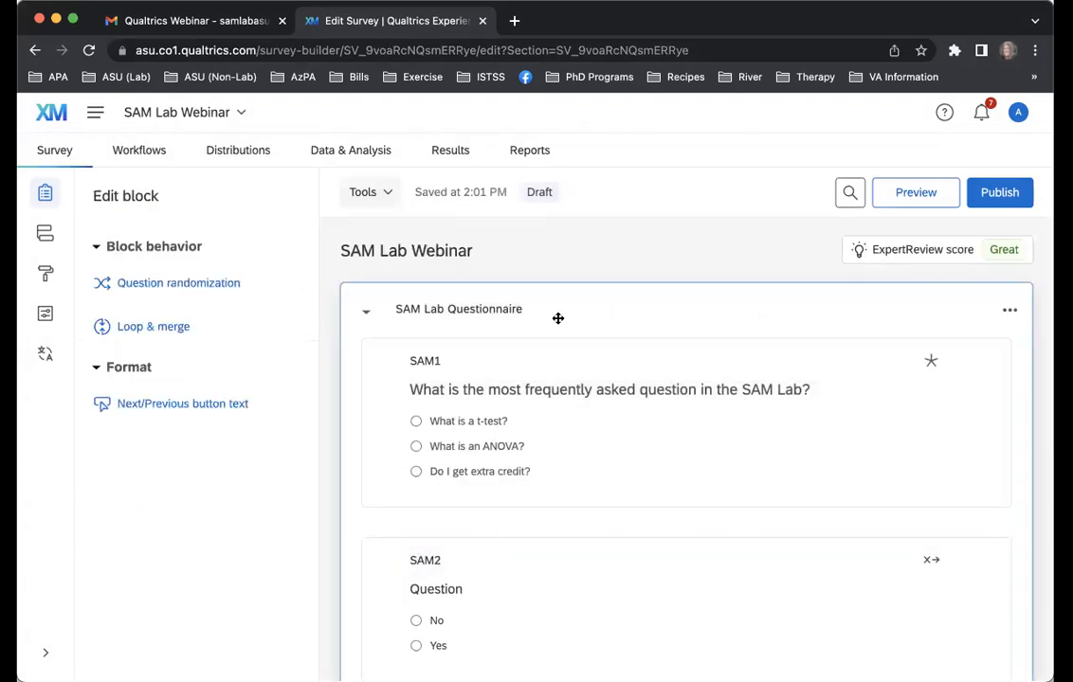
left_click(45, 237)
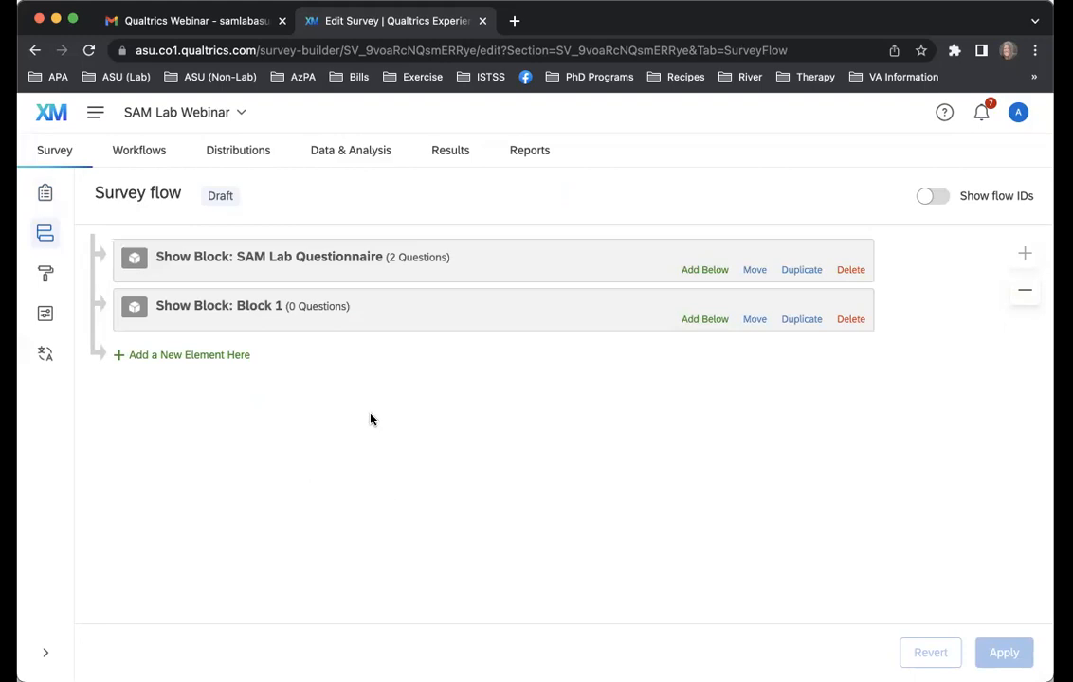
Add an Embedded Data element below the SAM Lab Questionnaire block and examine its Survey Metadata and Existing Embedded Data field choices
left_click(717, 272)
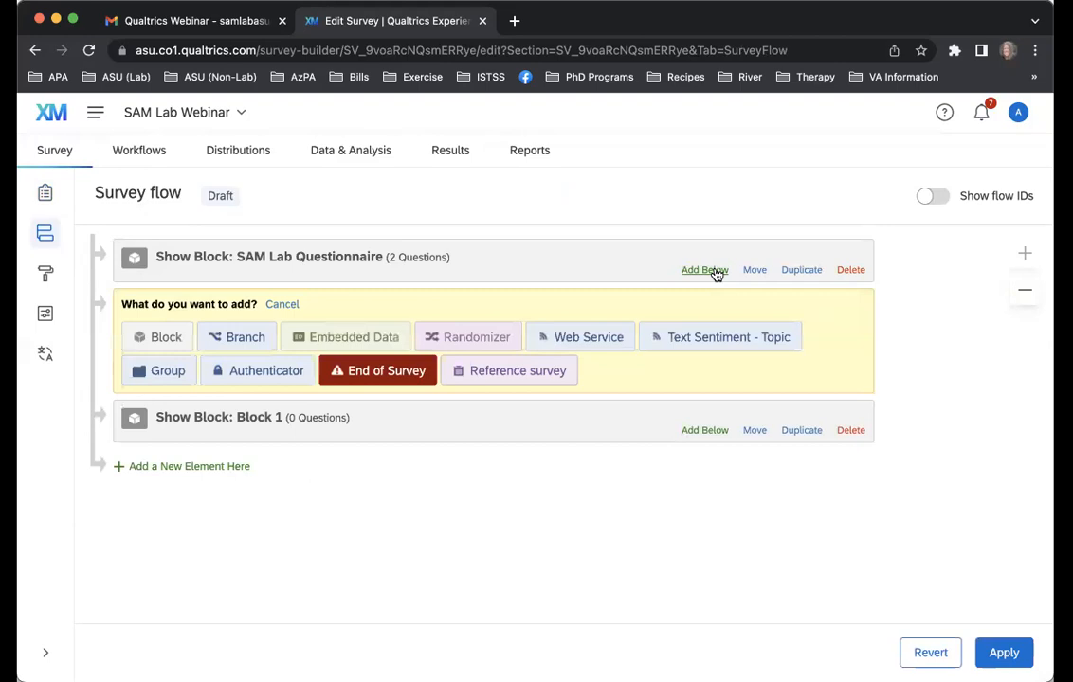
left_click(331, 335)
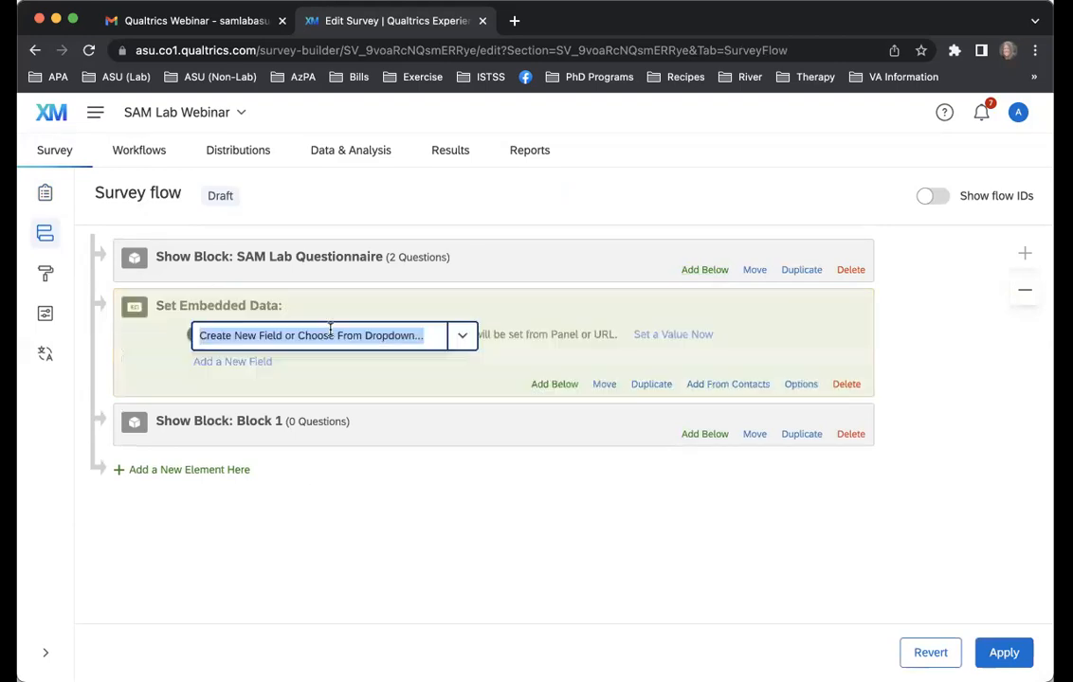
left_click(462, 336)
mouse_move(495, 375)
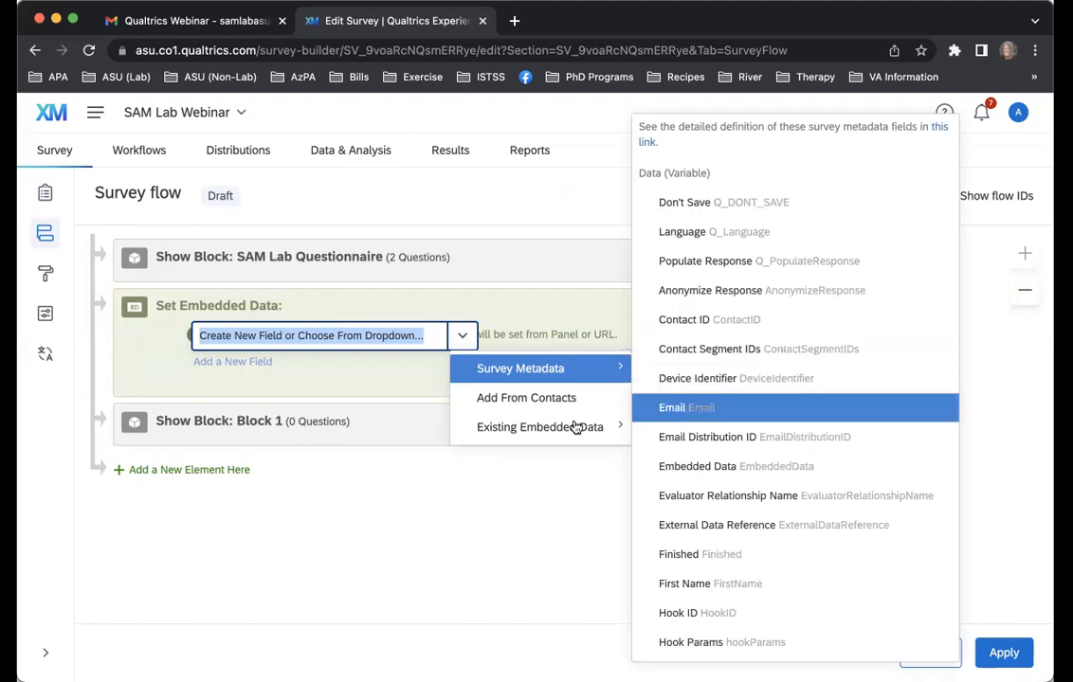
mouse_move(573, 428)
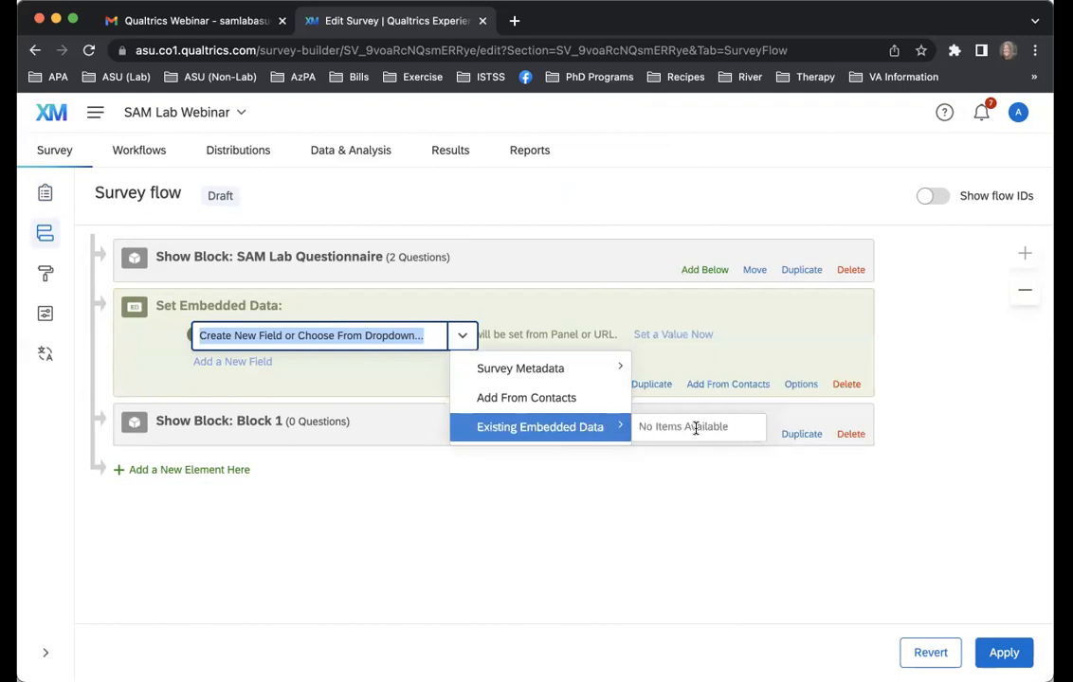
left_click(436, 521)
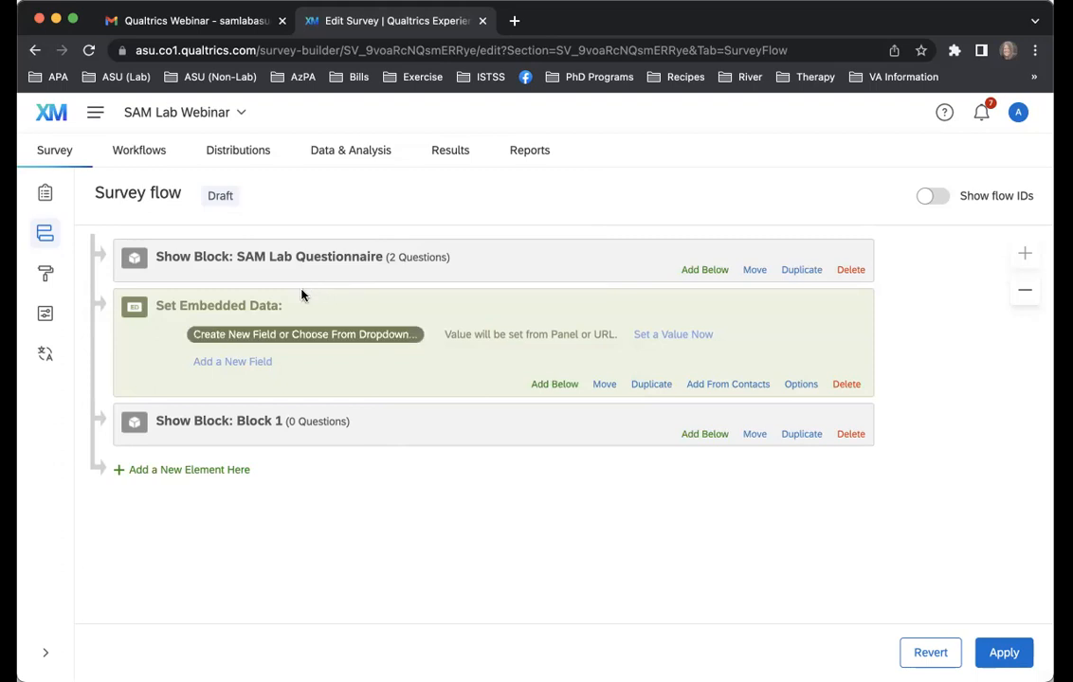
Delete the Embedded Data element from the survey flow and confirm the deletion
left_click(839, 384)
left_click(706, 447)
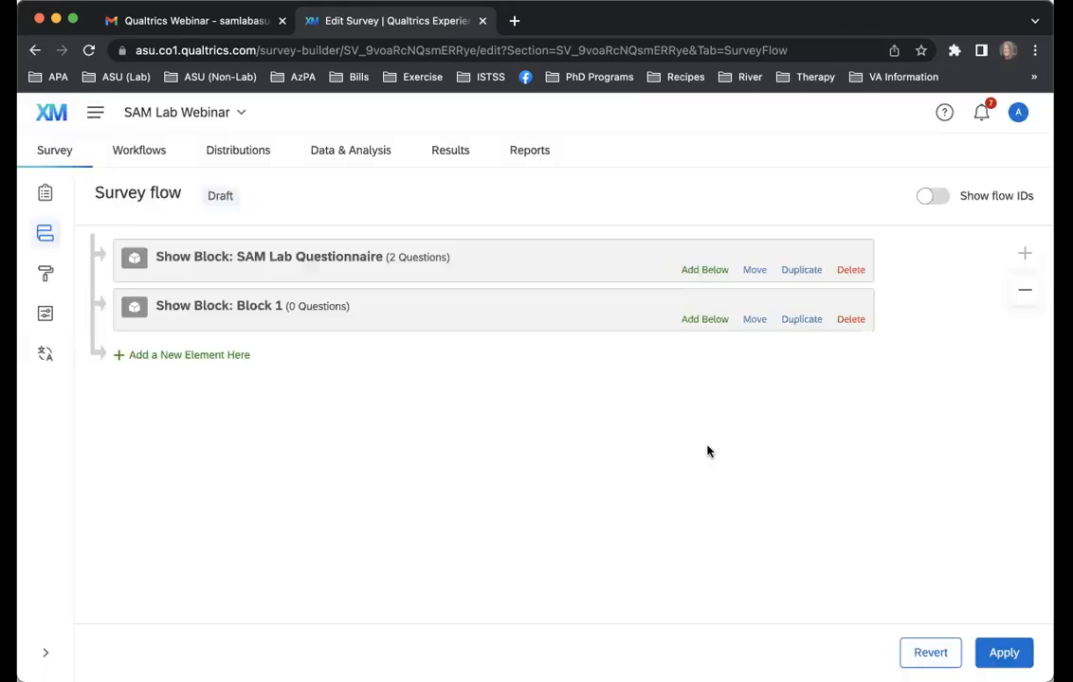
Add a Branch below the SAM Lab Questionnaire block with the condition that SAM1's choice "What is a t-test?" Is Selected
left_click(704, 270)
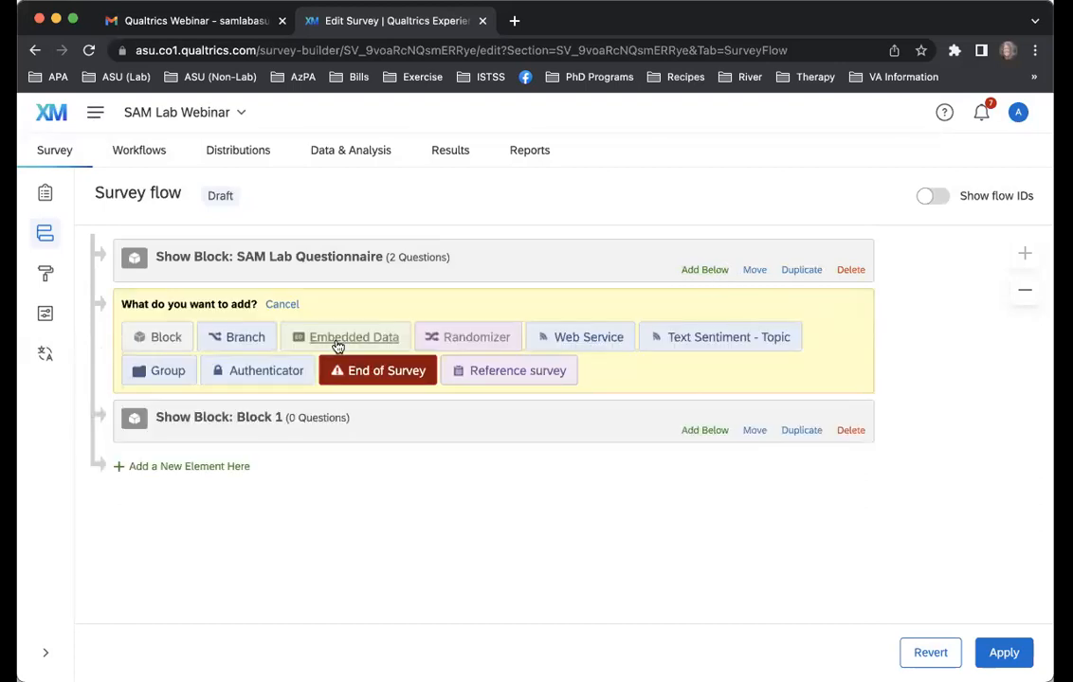
left_click(245, 338)
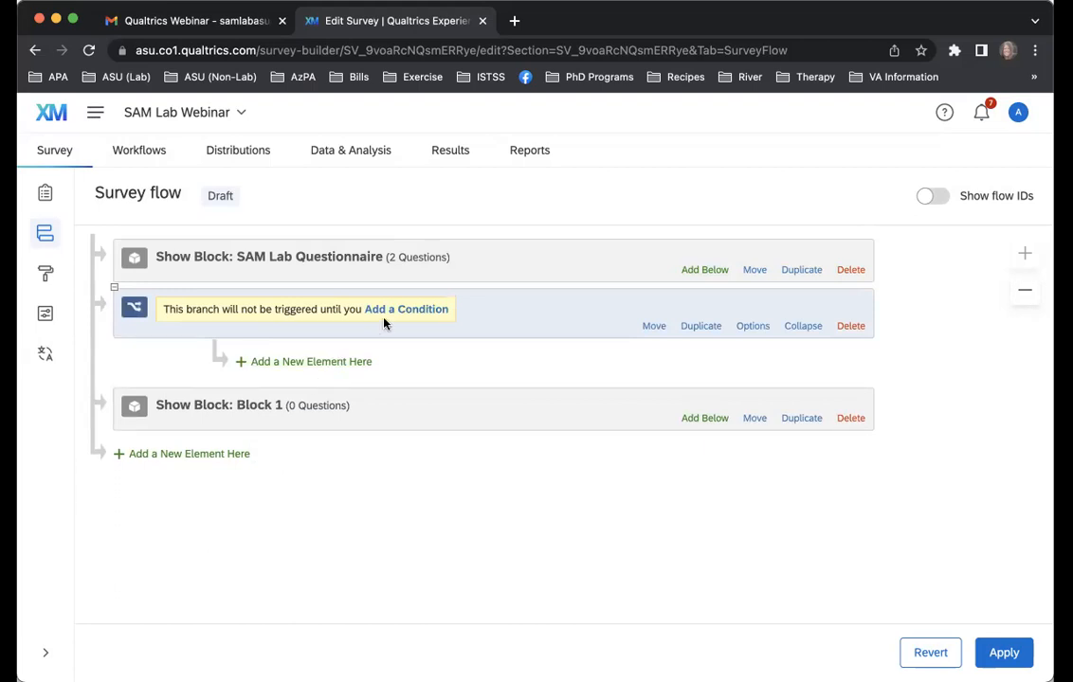
left_click(408, 309)
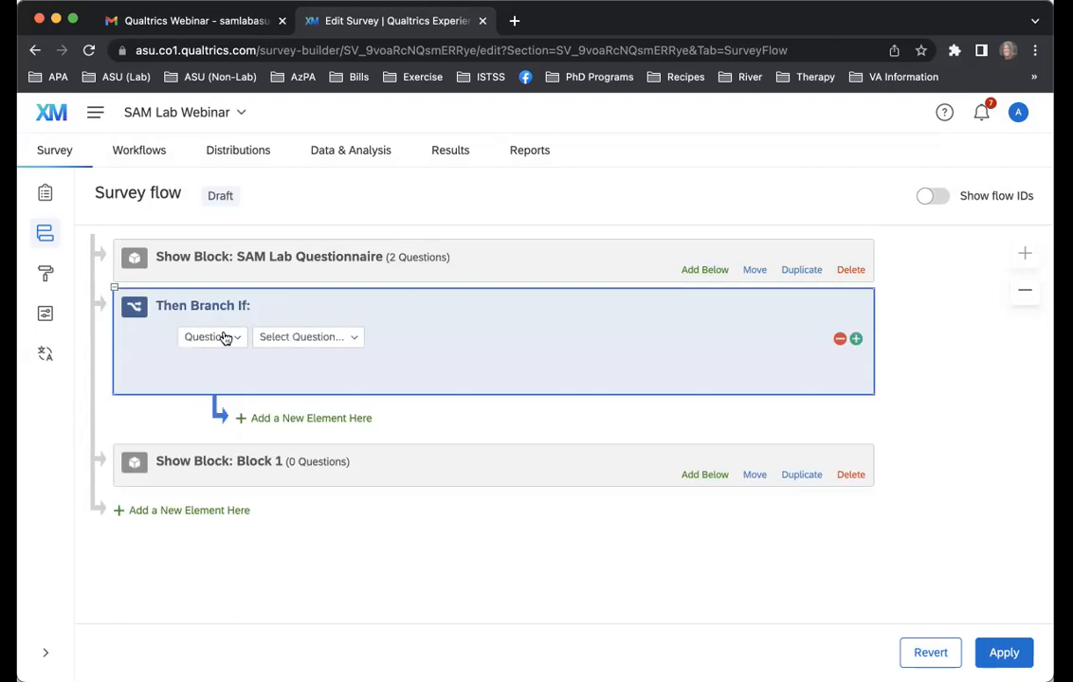
left_click(290, 337)
left_click(317, 420)
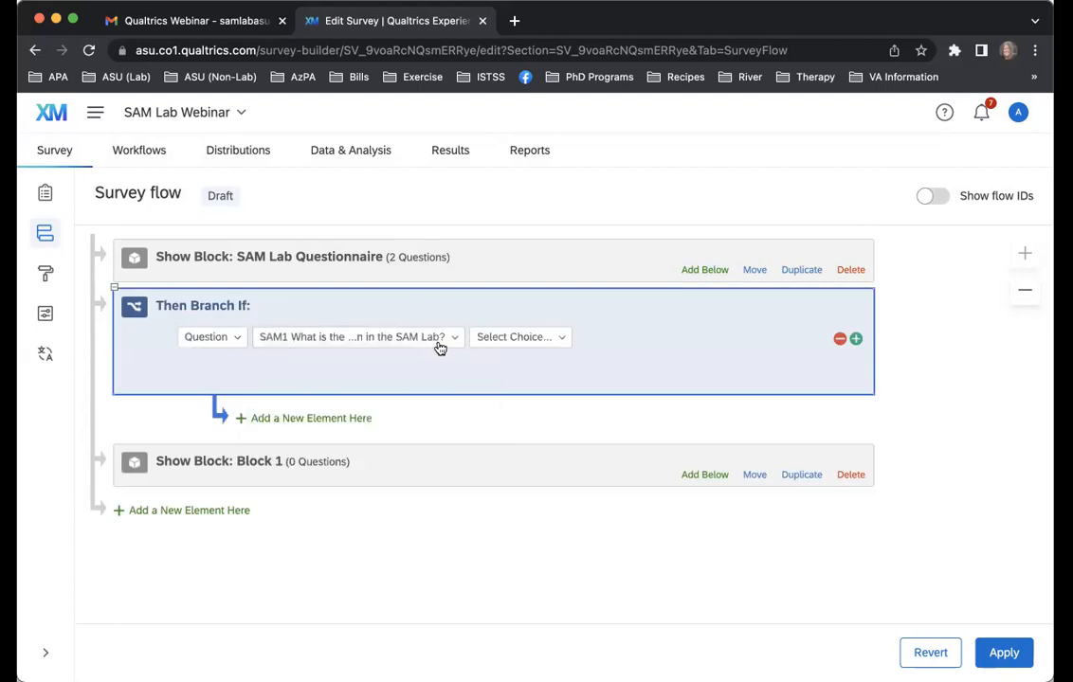
left_click(531, 337)
left_click(549, 421)
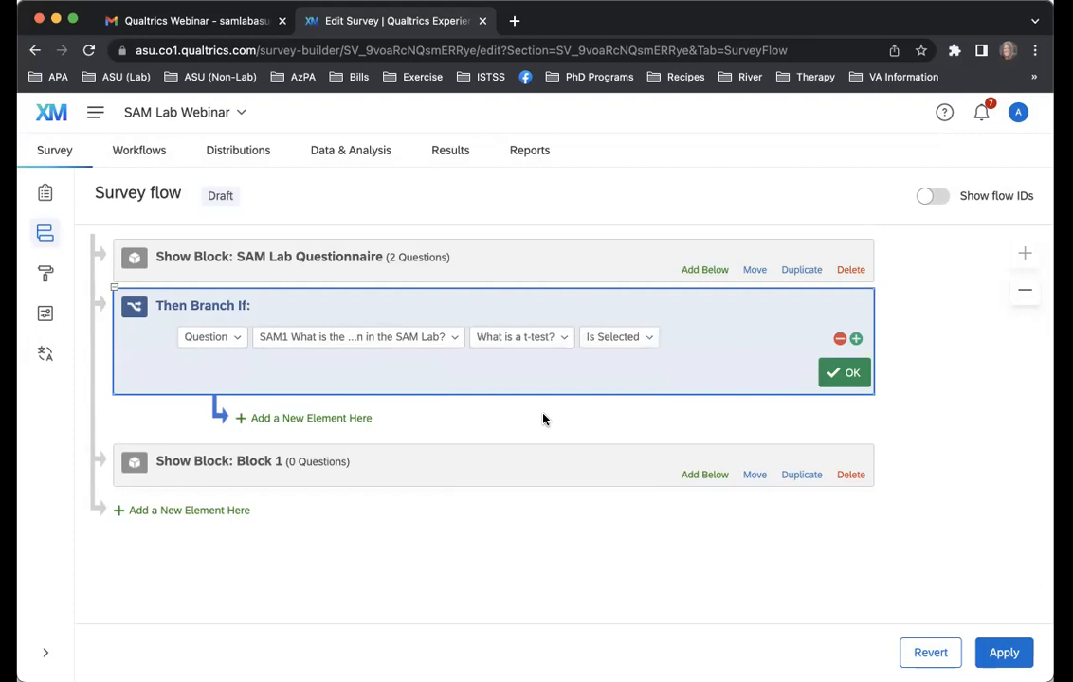
left_click(429, 338)
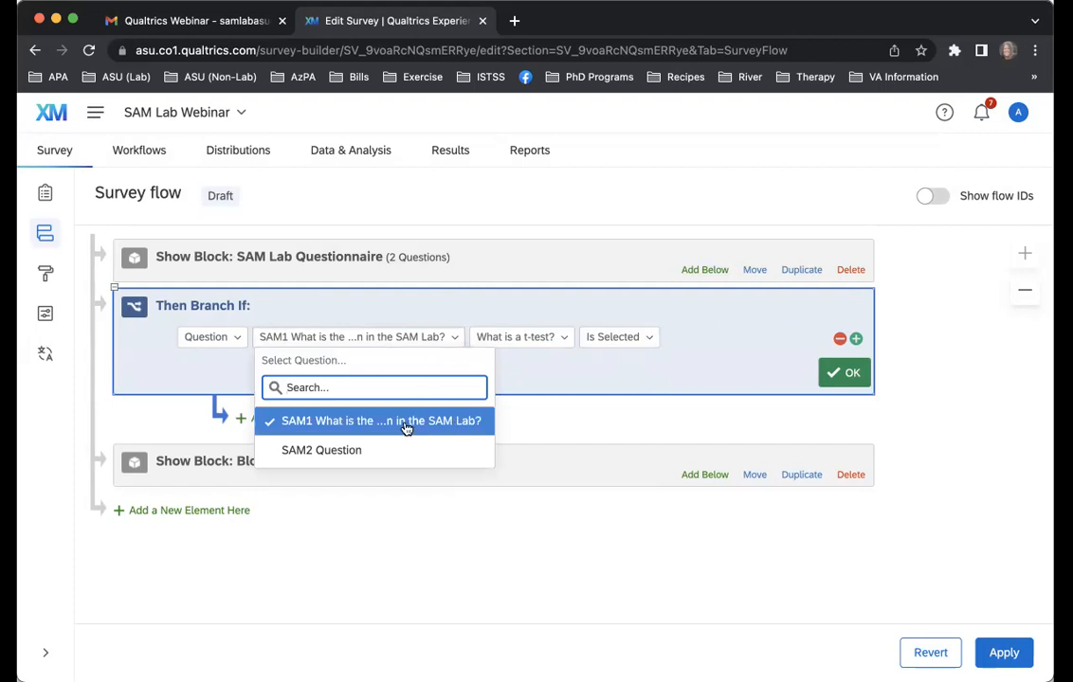
left_click(682, 364)
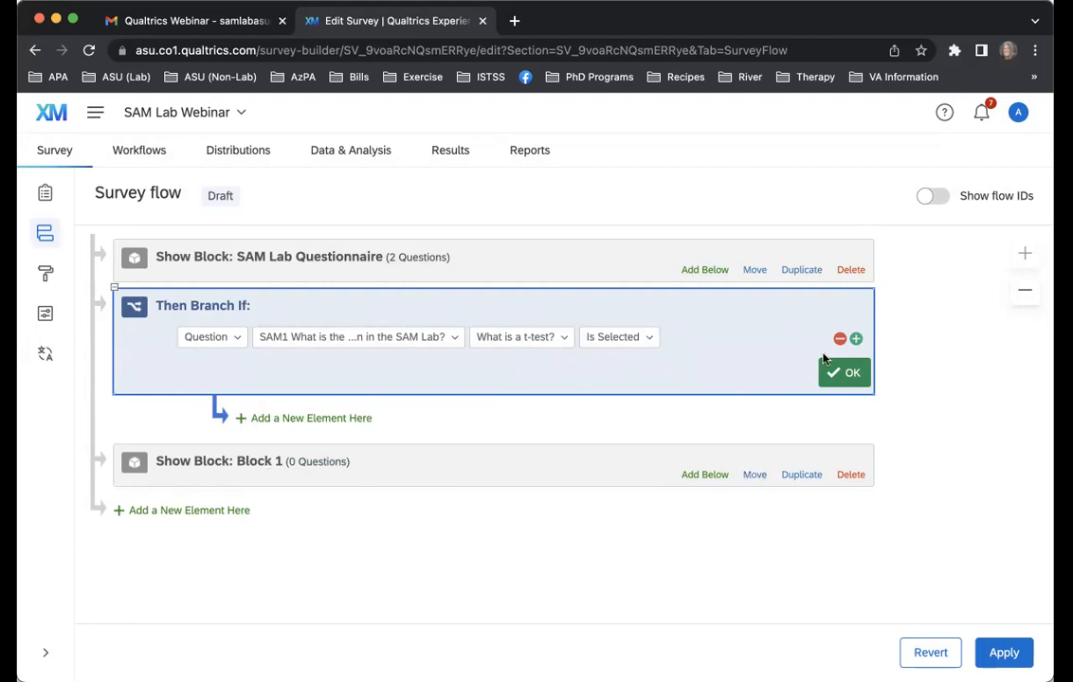
Add a second And condition for SAM1's choice "What is an ANOVA?" to the branch and remove it again
left_click(855, 339)
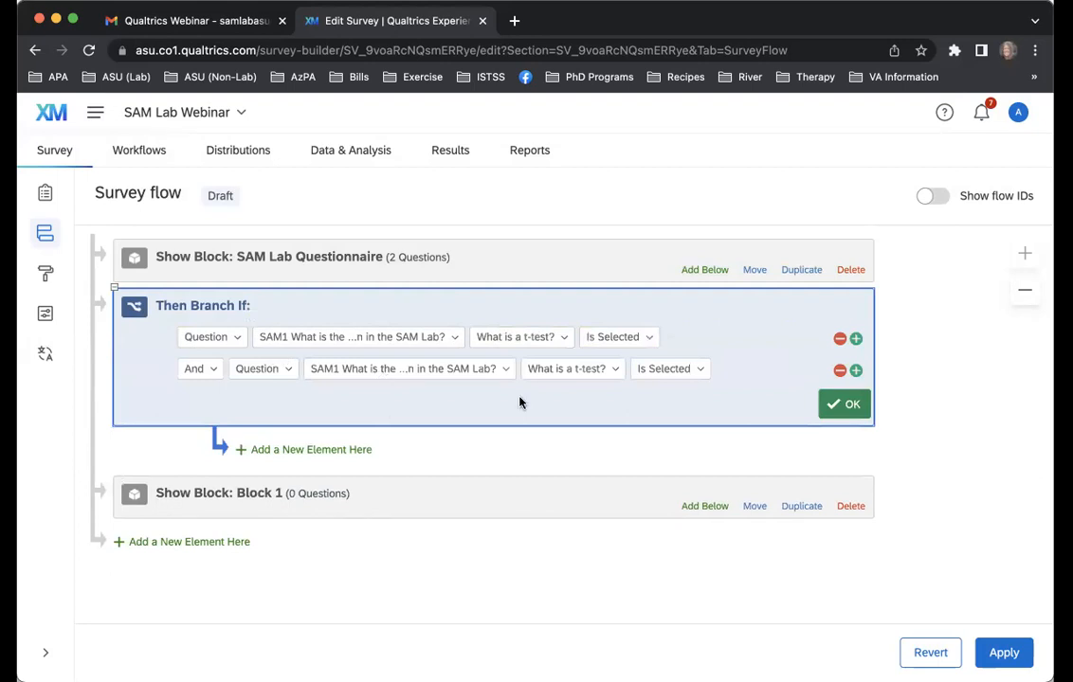
left_click(572, 369)
left_click(595, 482)
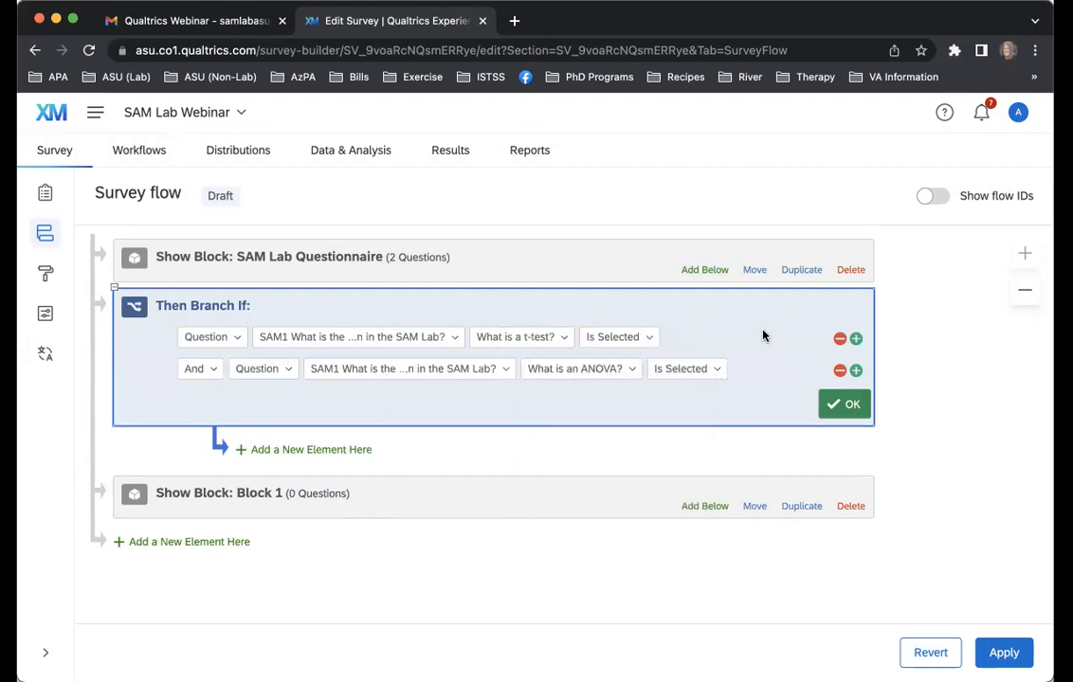
left_click(840, 370)
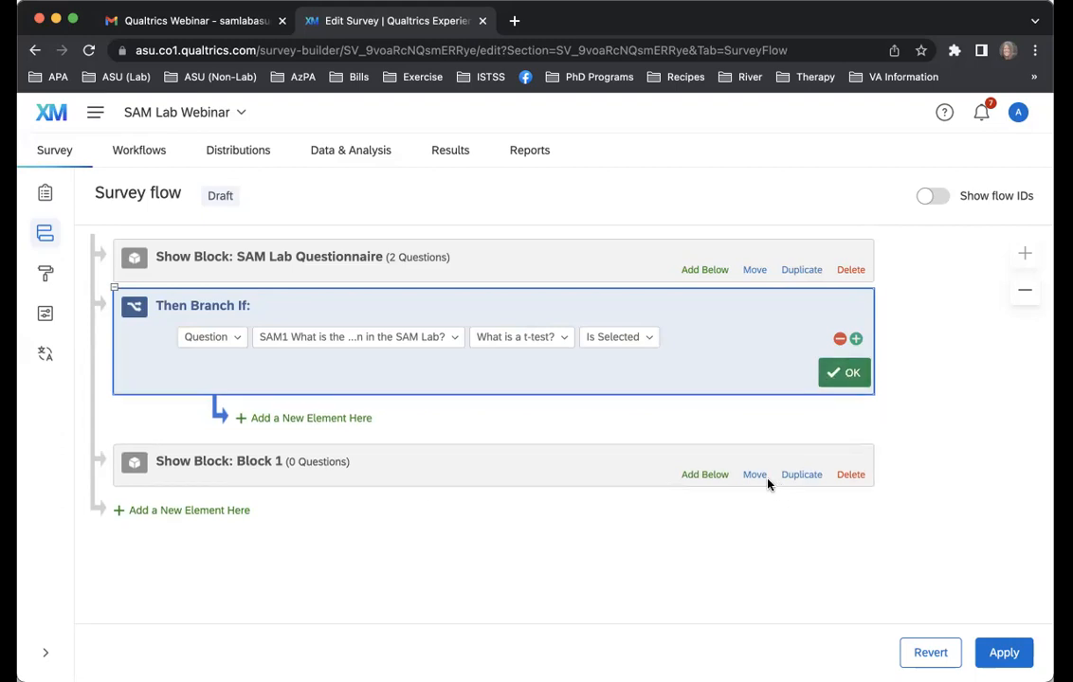
Nest Block 1 under the branch, move it back out to the main flow, and nest it under the branch again
left_click_drag(755, 474, 541, 423)
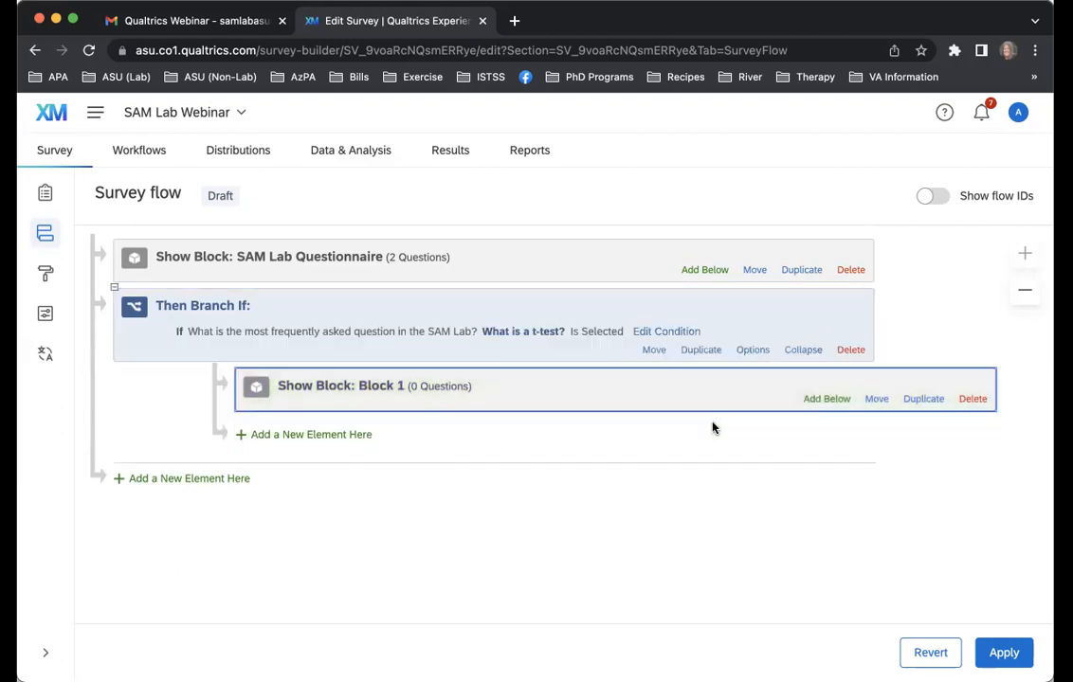
left_click_drag(878, 403, 679, 481)
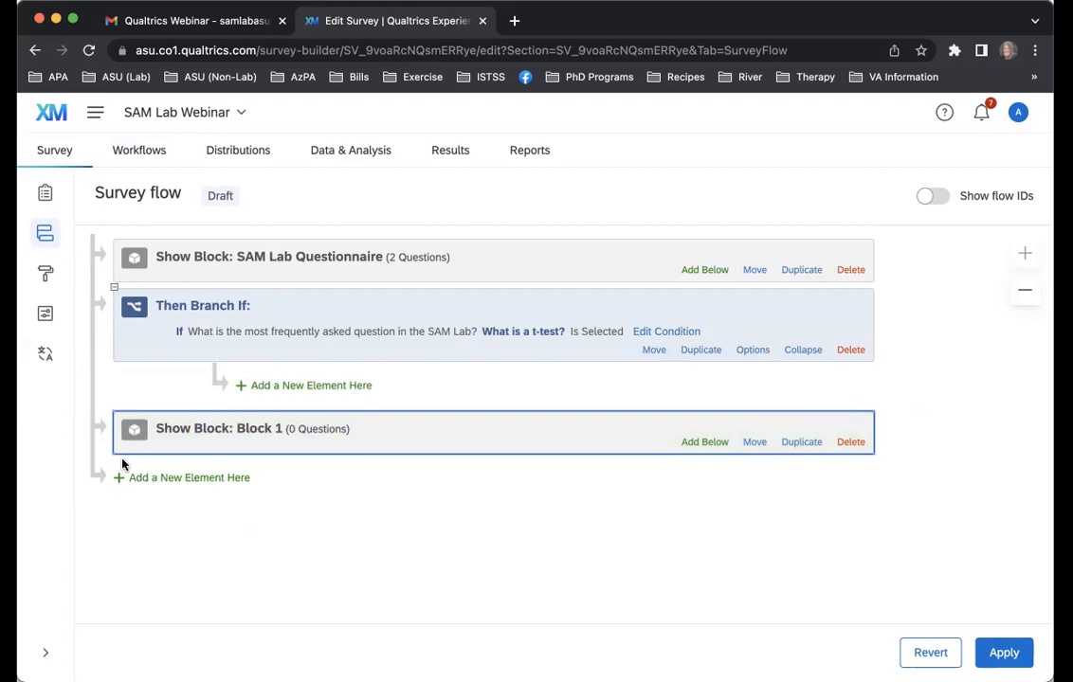
left_click_drag(754, 441, 764, 397)
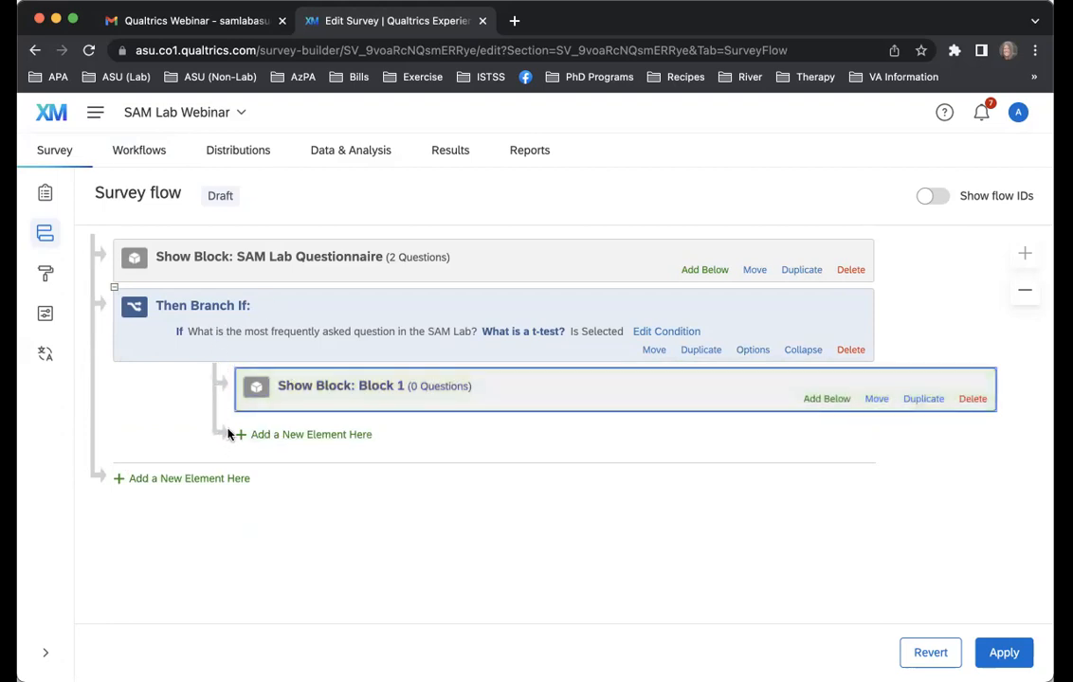
Move Block 1 out of the branch to the main flow and delete the branch element
left_click_drag(876, 398, 698, 482)
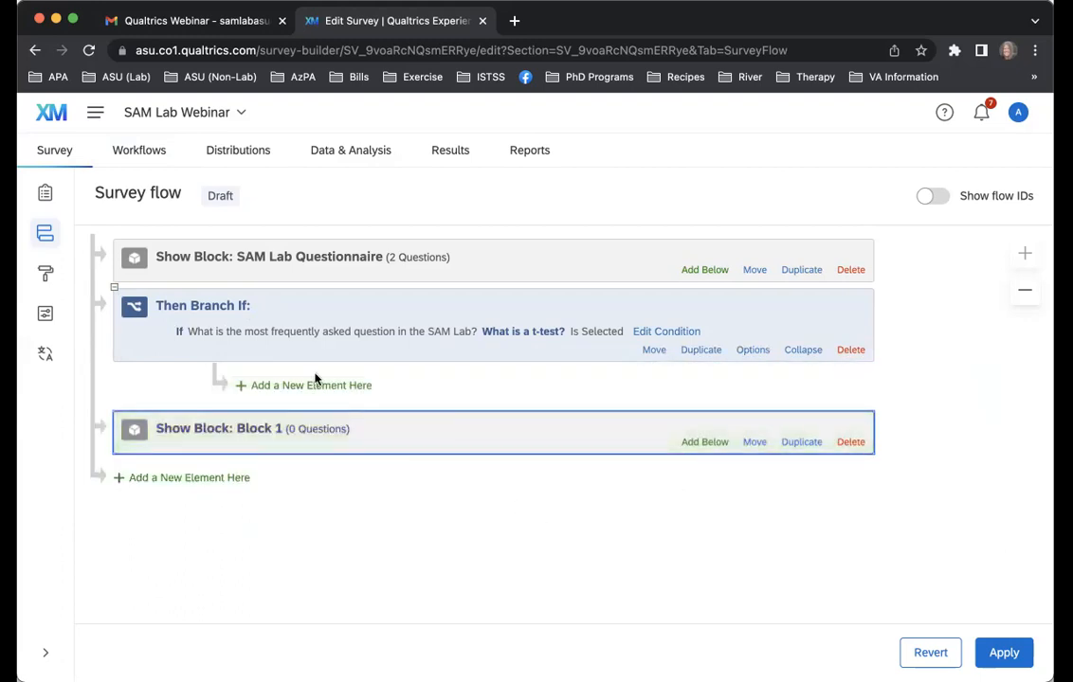
left_click(851, 349)
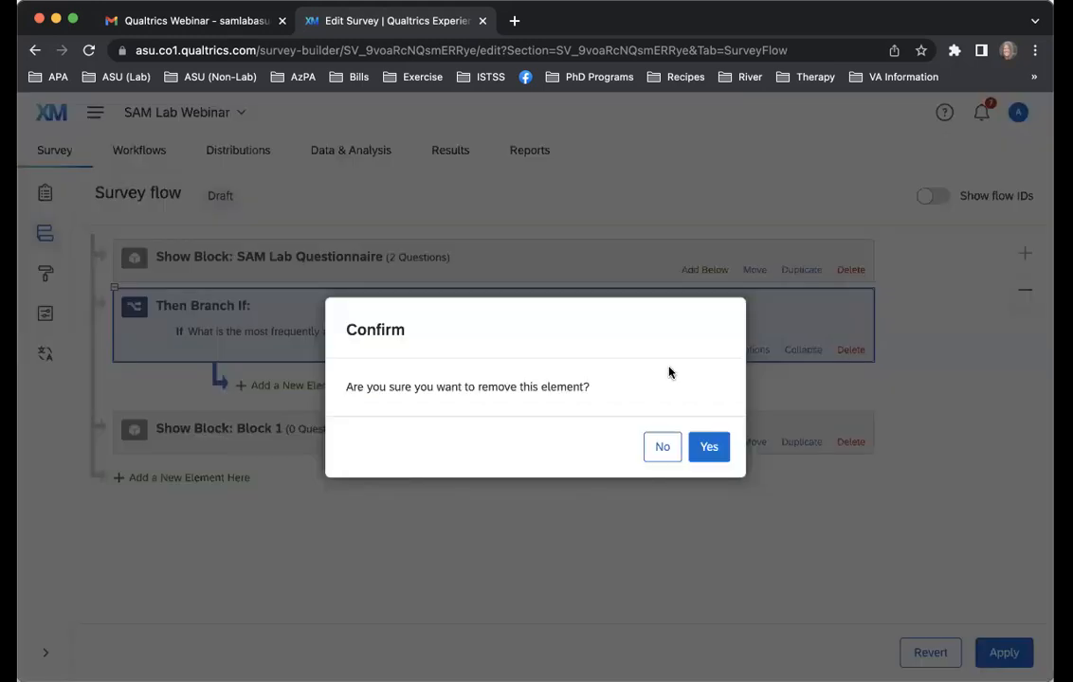
left_click(707, 446)
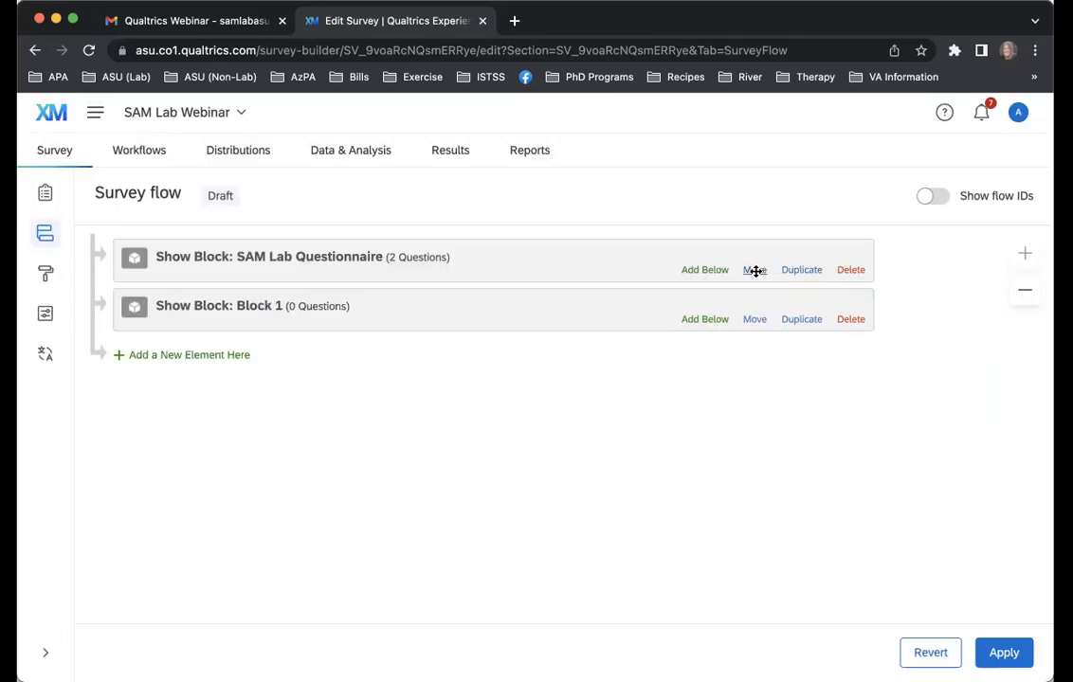
Add a Randomizer below the SAM Lab Questionnaire block and nest both the SAM Lab Questionnaire block and Block 1 under it
left_click(691, 271)
left_click(487, 339)
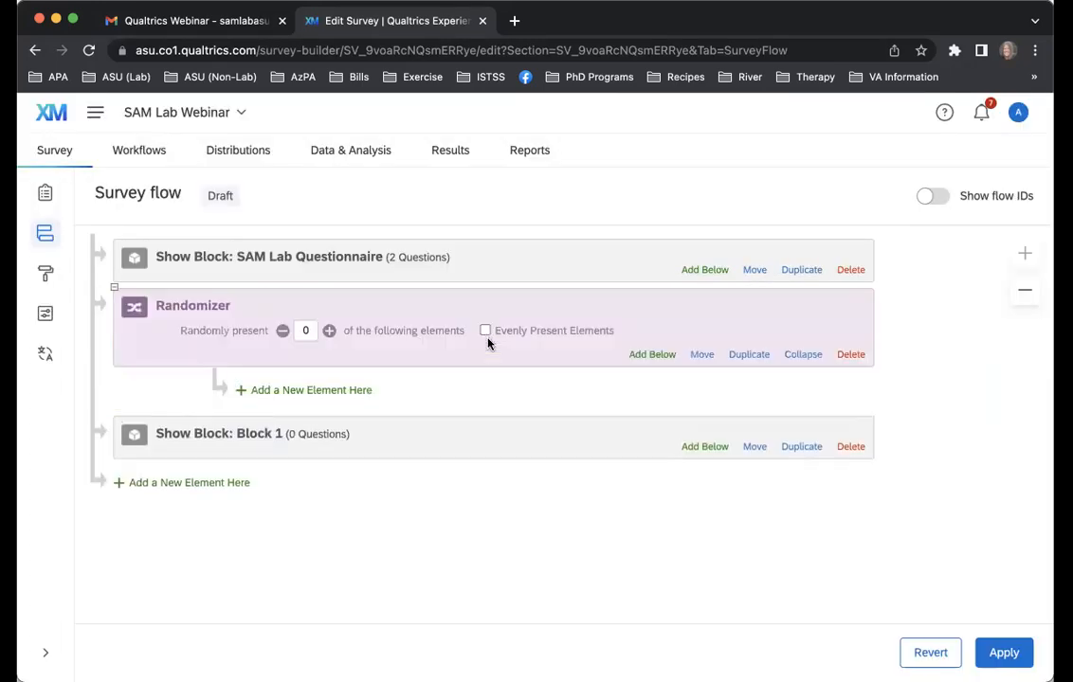
left_click_drag(754, 269, 597, 379)
left_click_drag(751, 447, 765, 403)
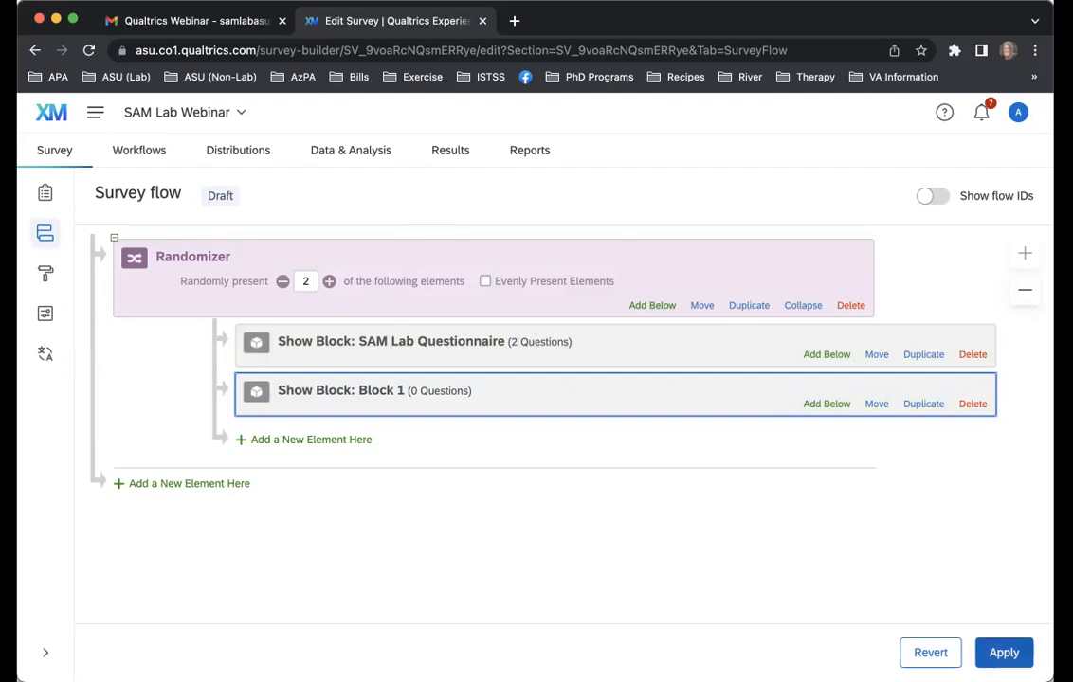
Revert the survey flow to its last saved version and return to the survey builder without saving changes
left_click(927, 652)
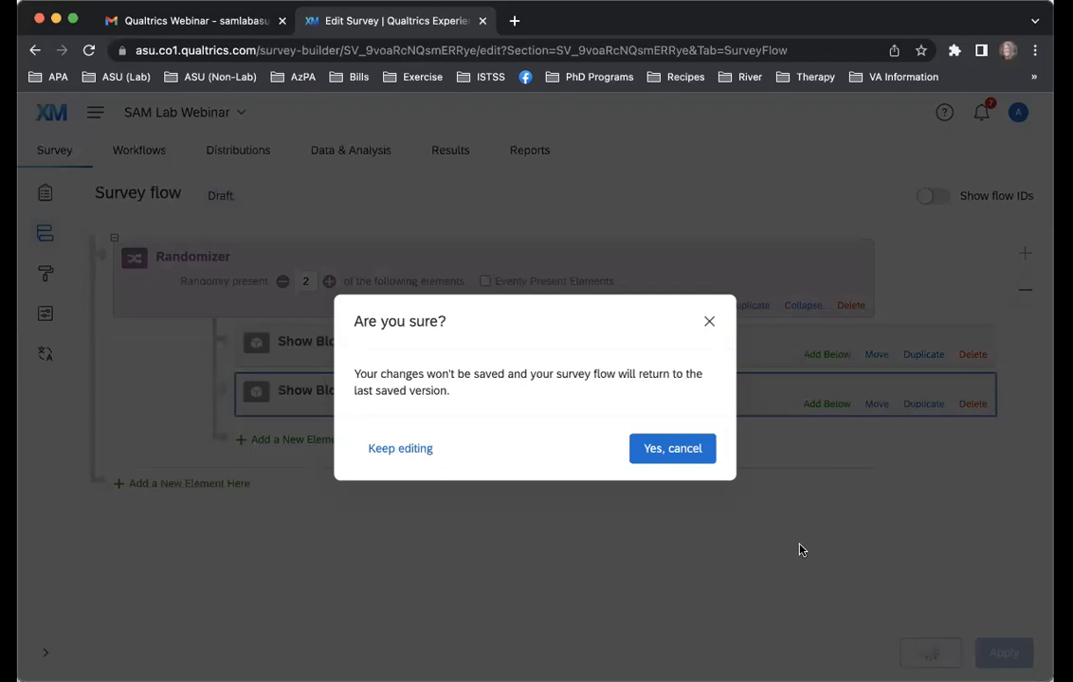
left_click(673, 449)
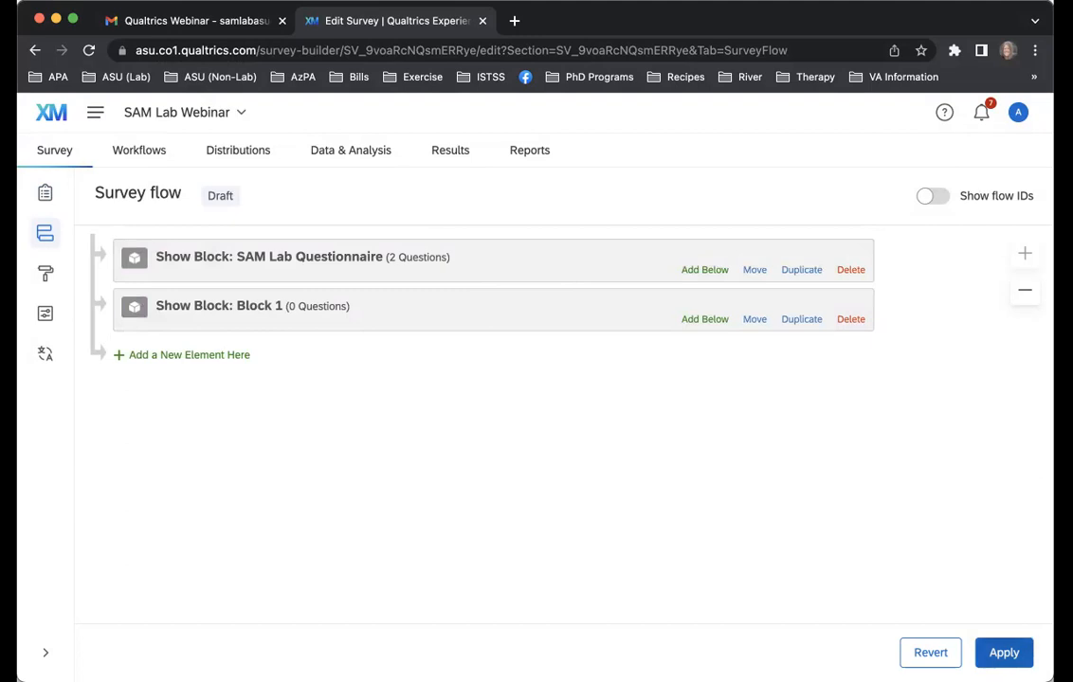
left_click(45, 194)
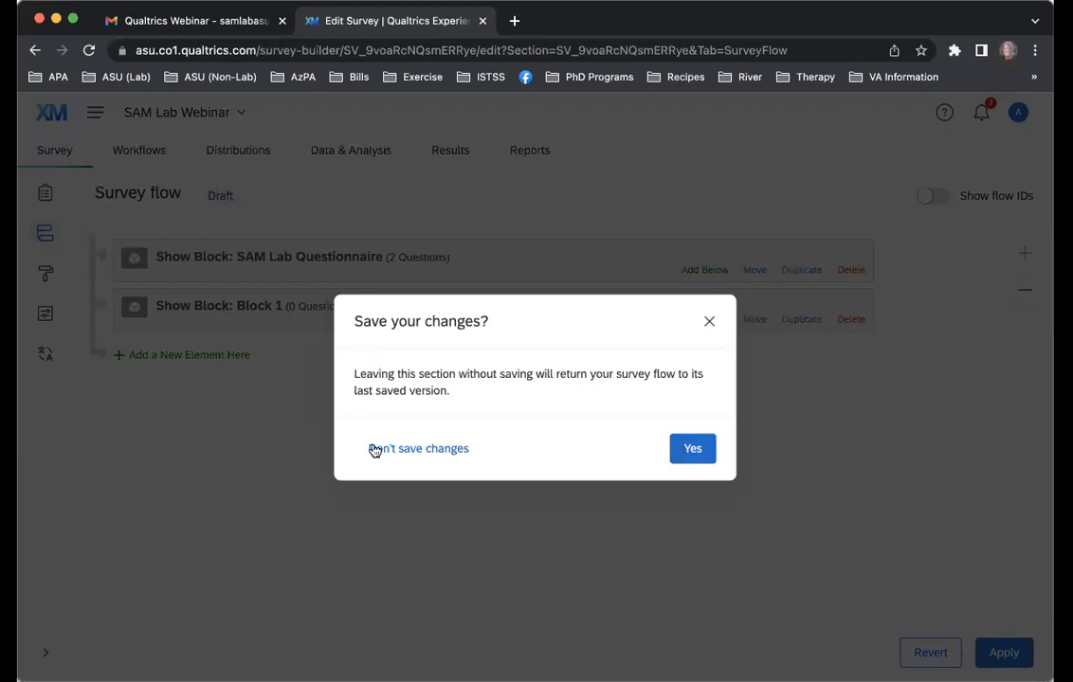
left_click(696, 449)
left_click(435, 452)
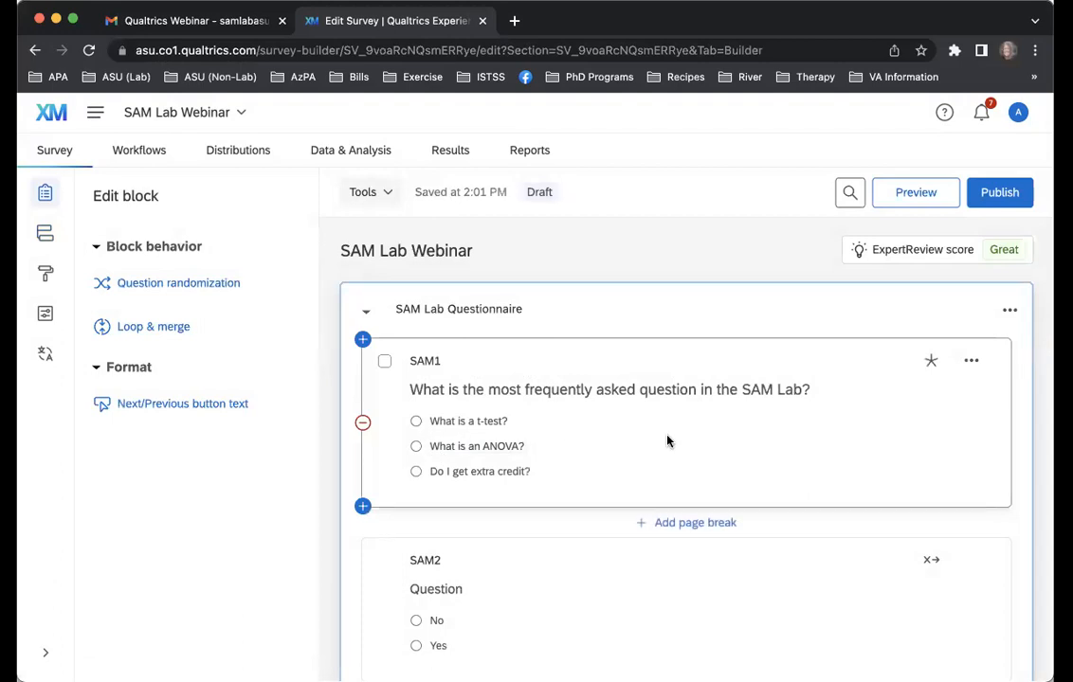
scroll(667, 440, "down", 3)
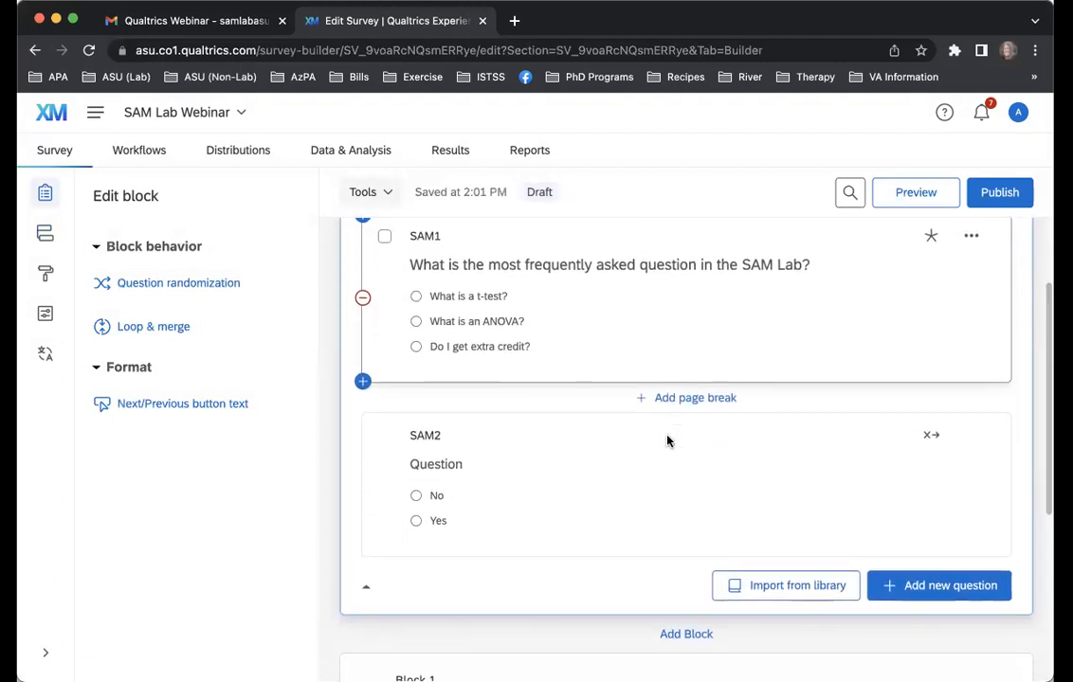
scroll(667, 440, "up", 3)
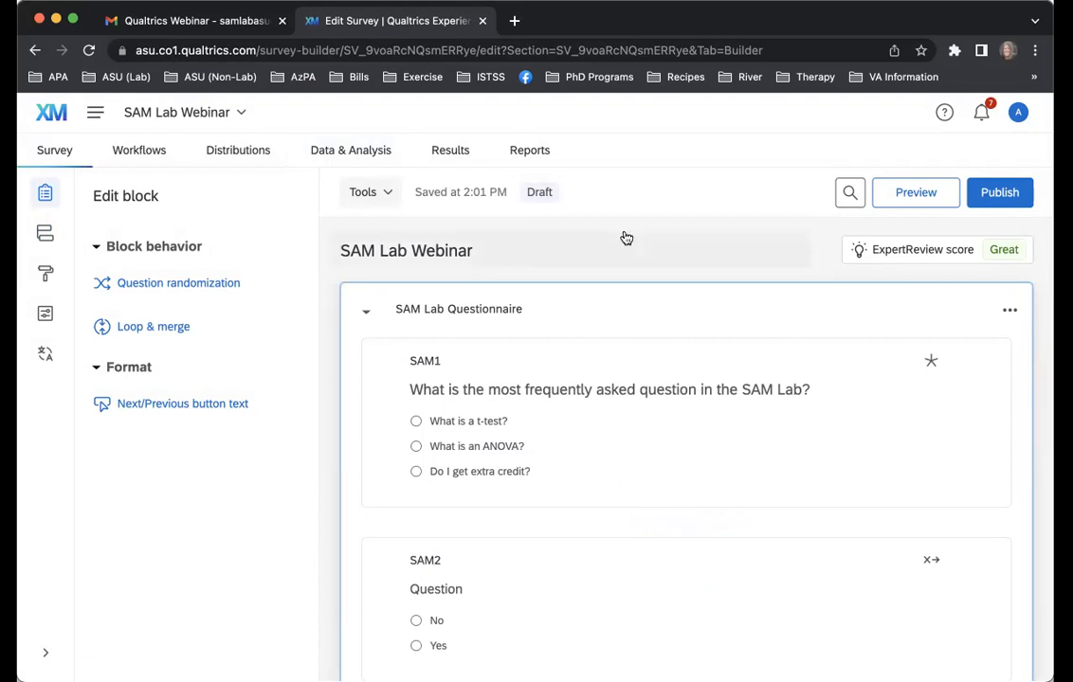
left_click(1009, 310)
left_click(786, 244)
left_click(772, 220)
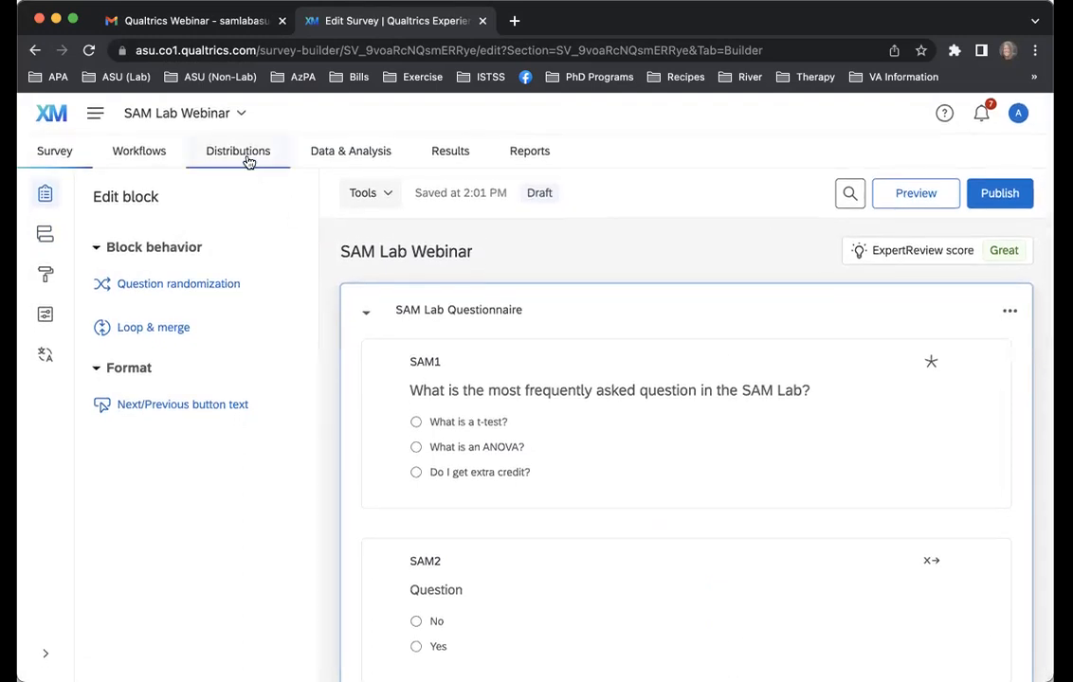
left_click(354, 156)
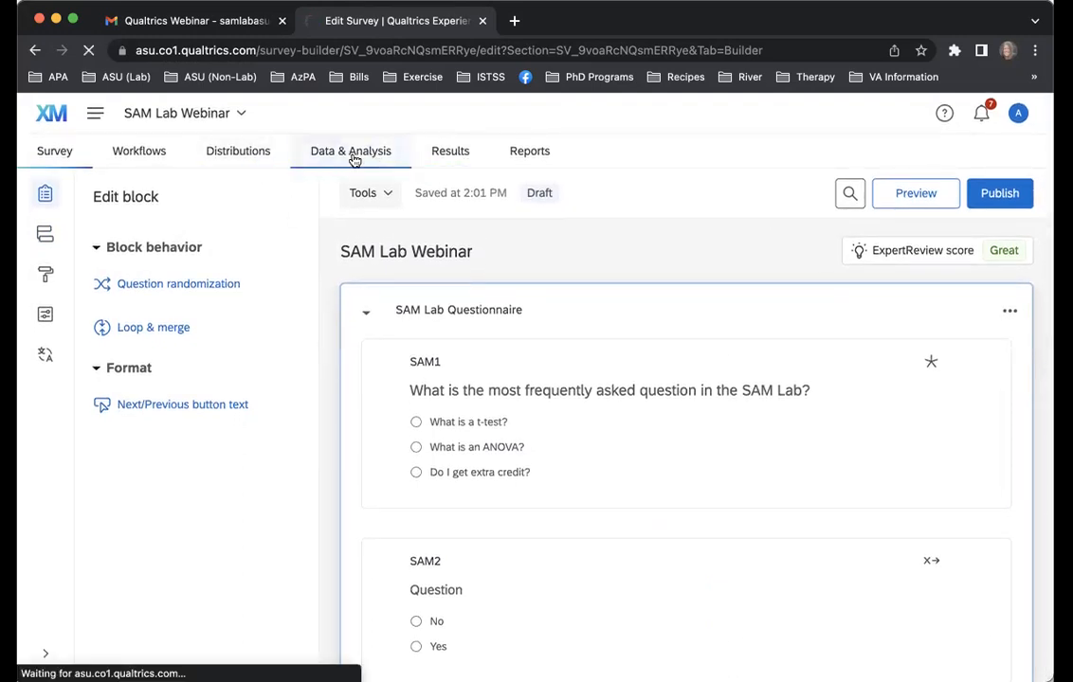
left_click(33, 52)
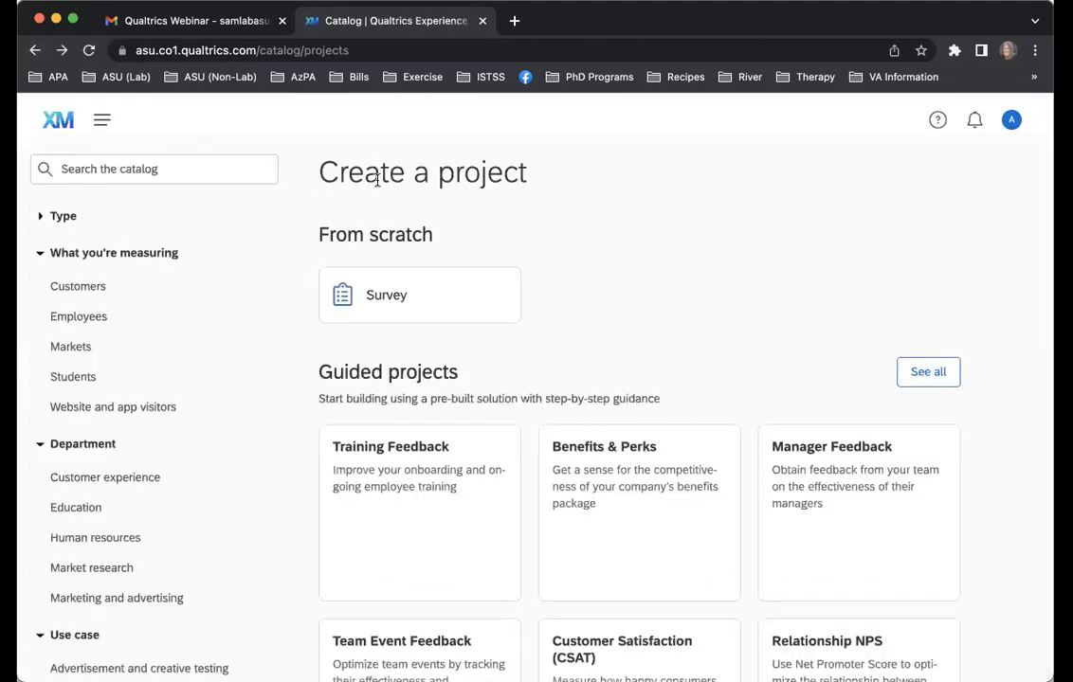
left_click(61, 51)
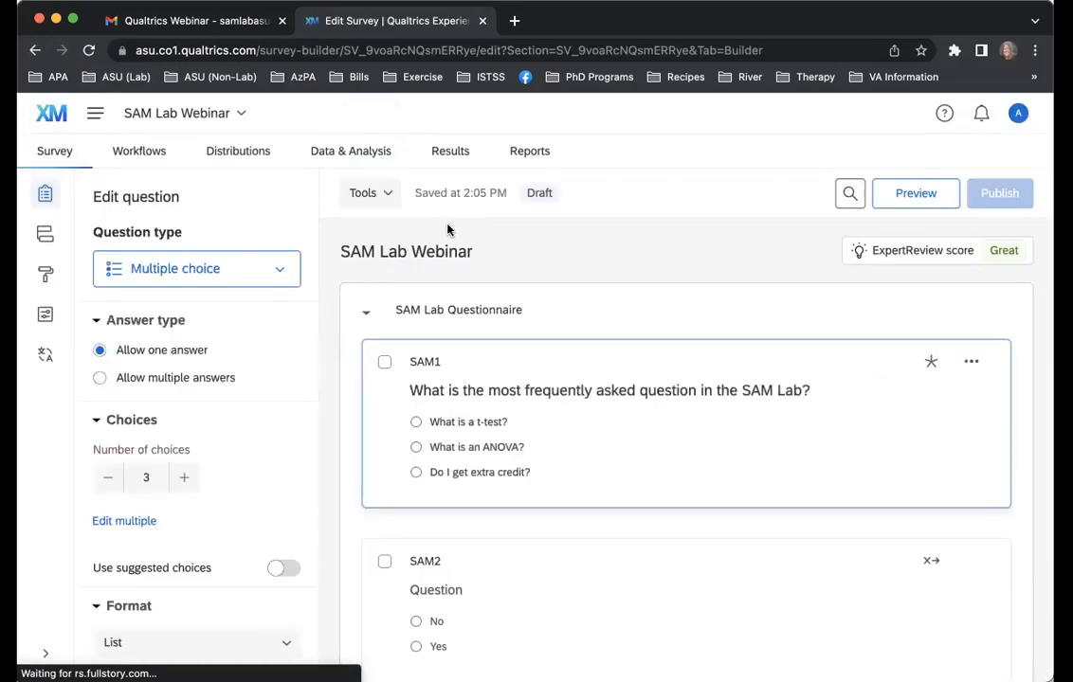
Open the project's collaboration settings, look up a collaborator by username, and cancel without adding anyone
left_click(390, 196)
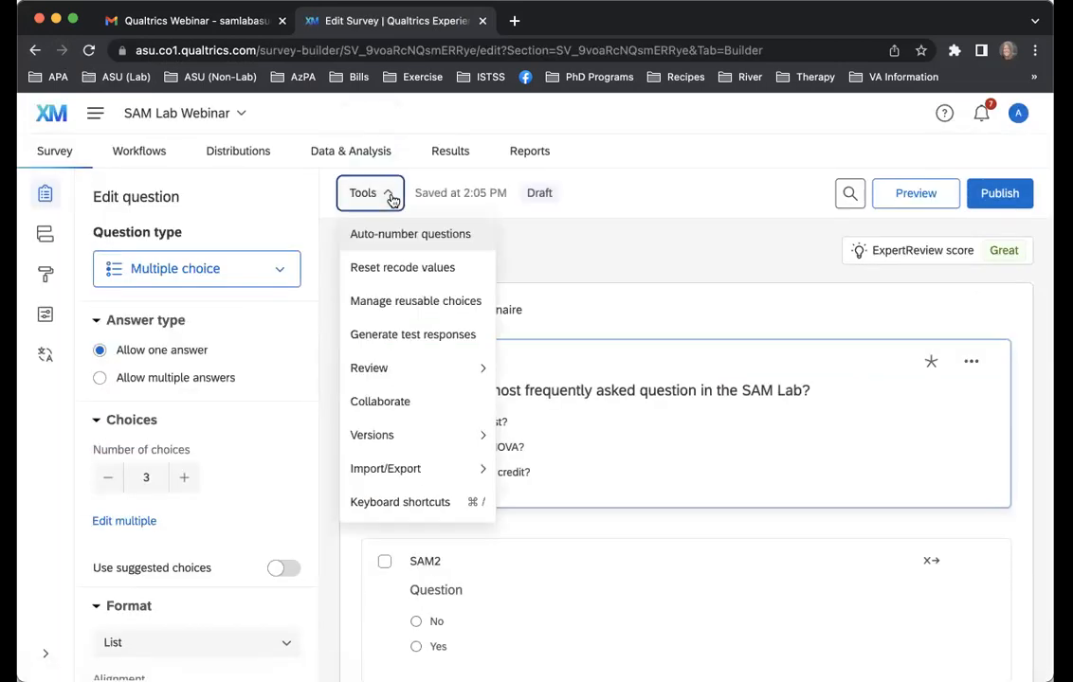
left_click(391, 197)
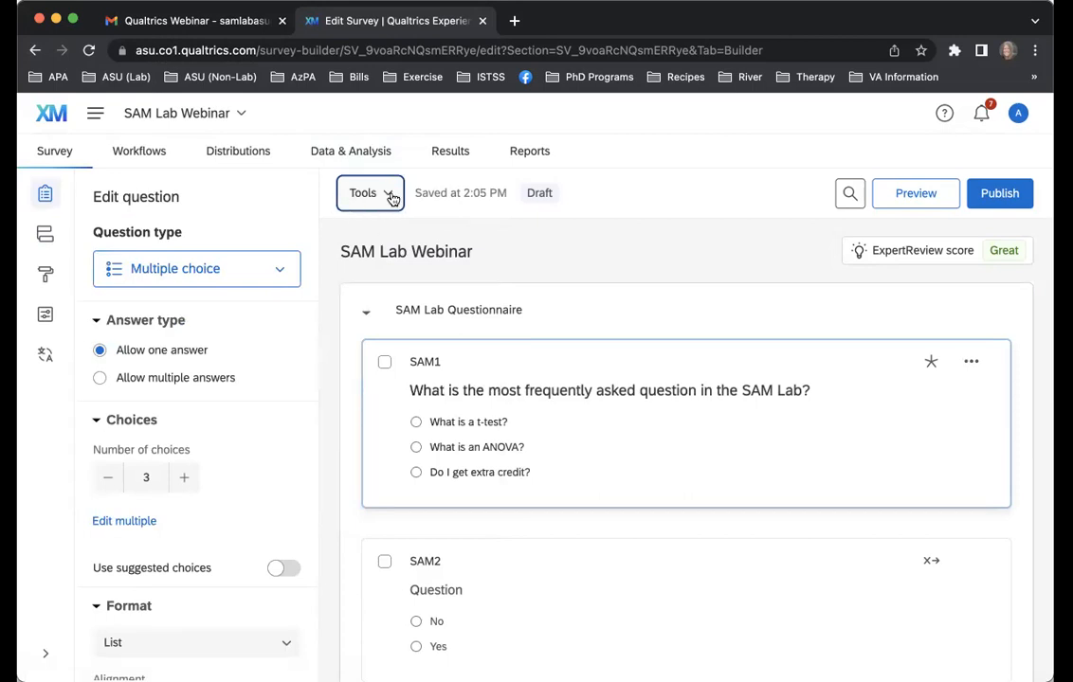
left_click(389, 197)
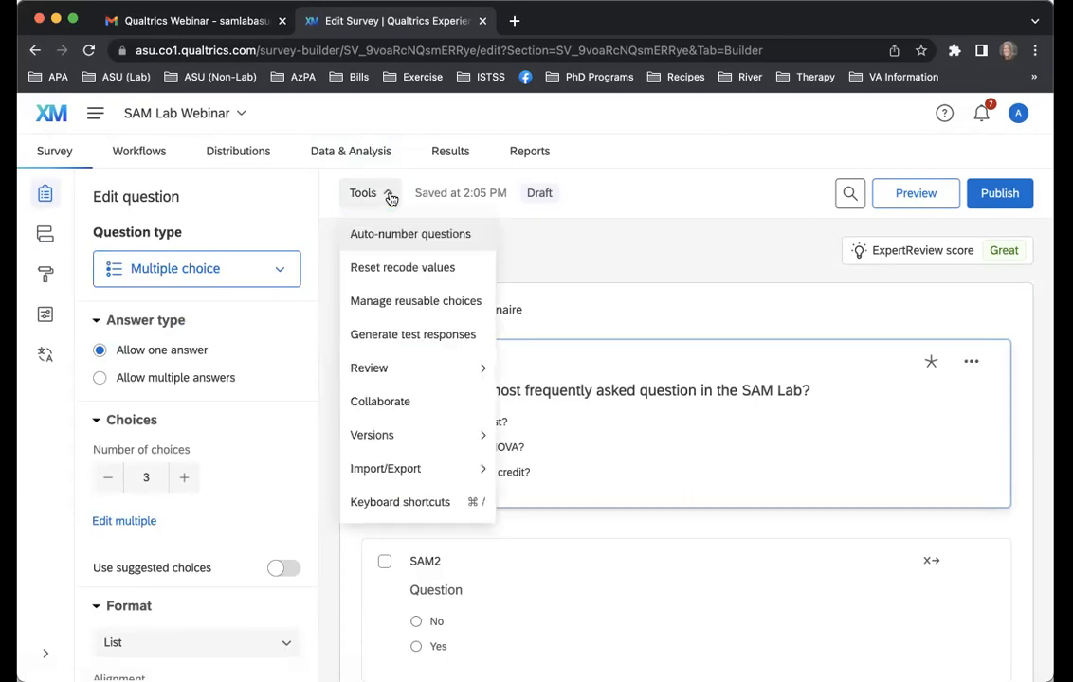
left_click(422, 402)
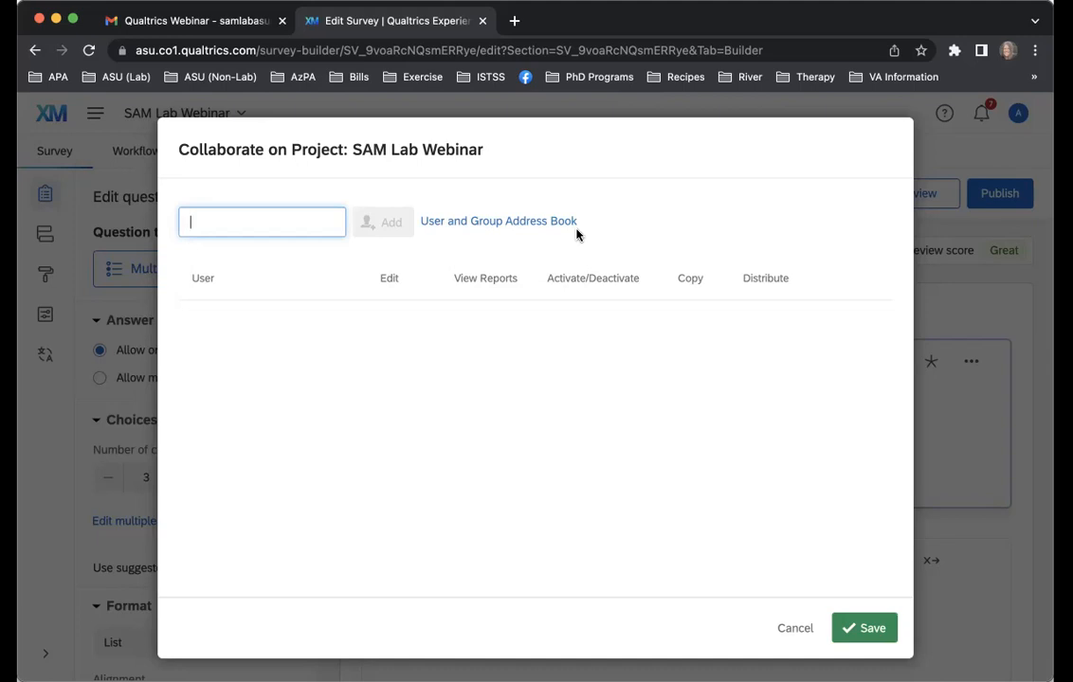
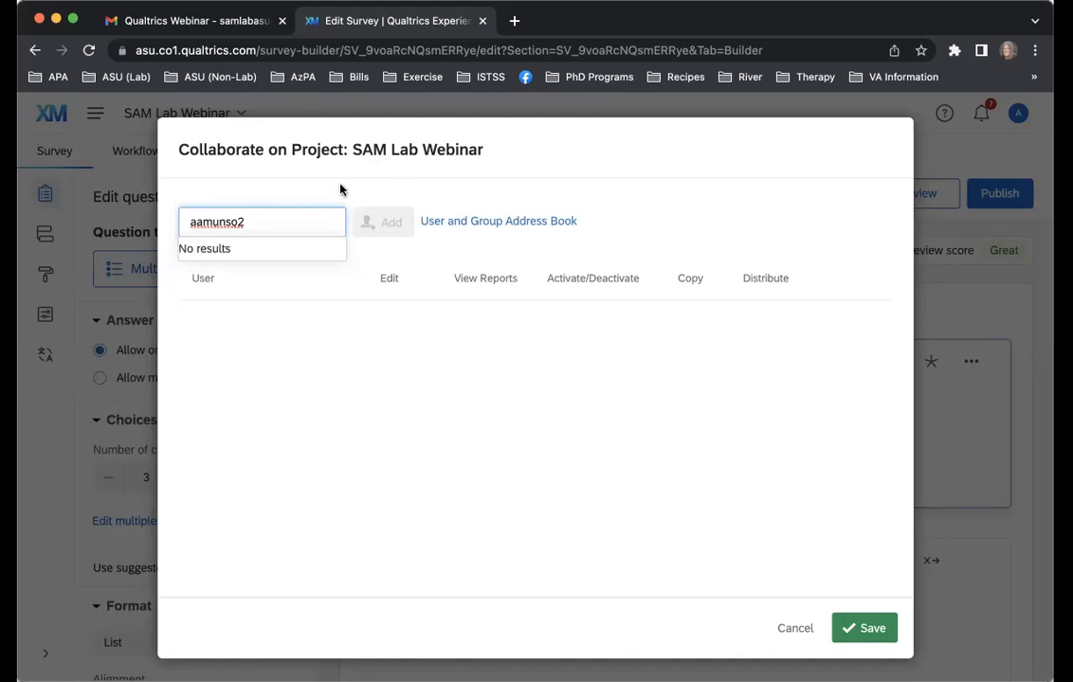
left_click(794, 628)
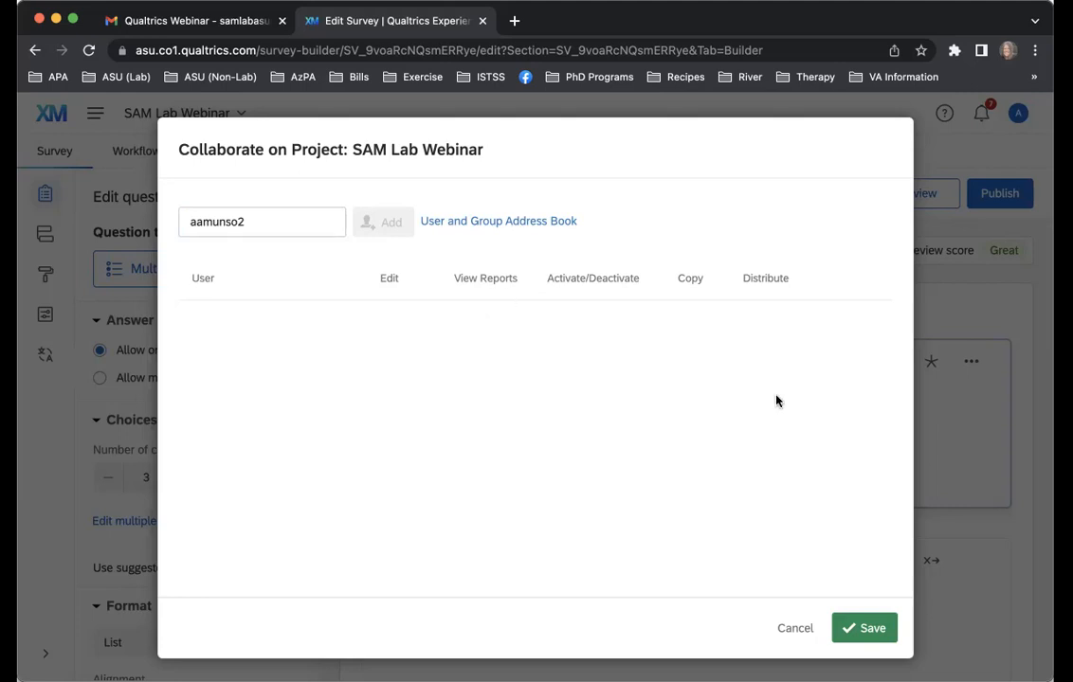
Cancel the collaboration settings and display the project list of the Projects and Programs folder
left_click(795, 629)
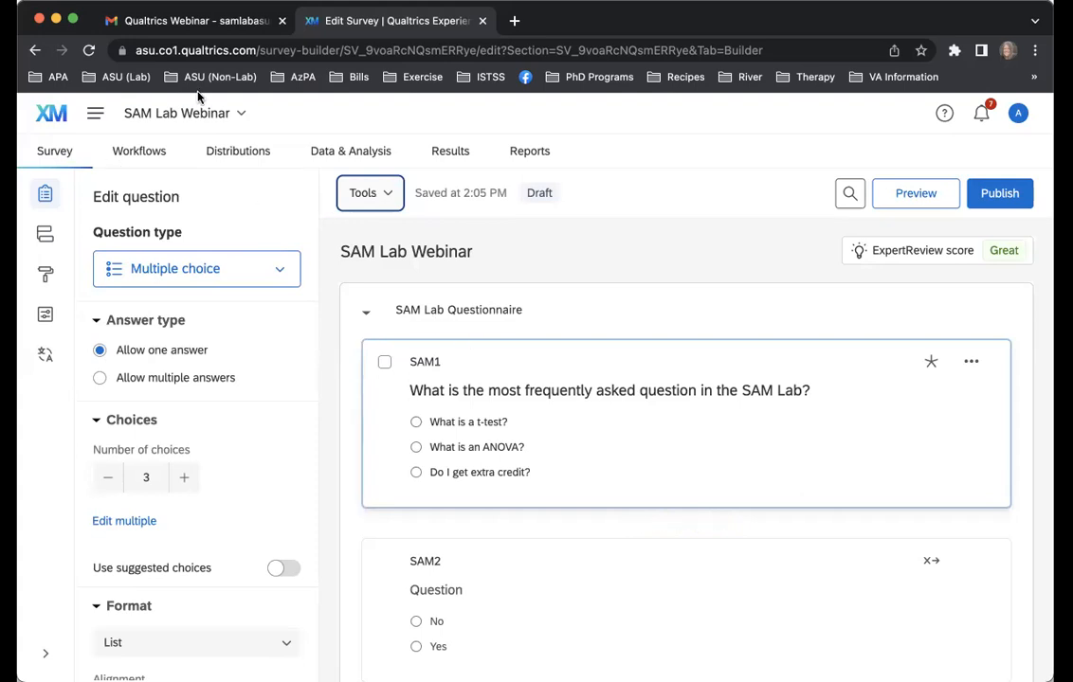
left_click(93, 114)
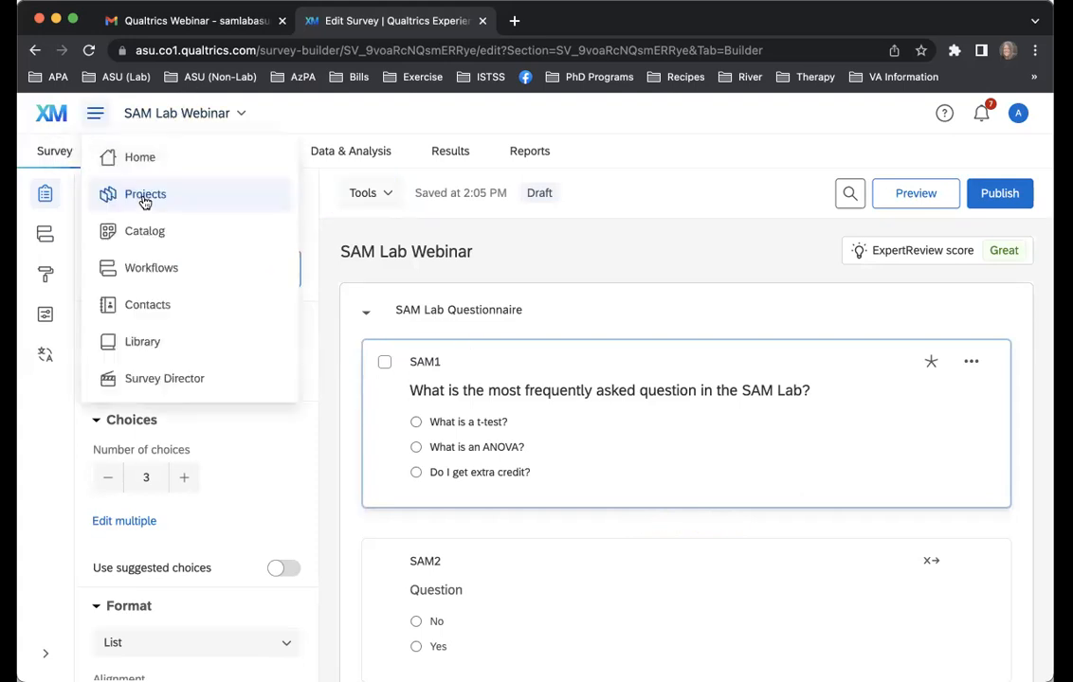
left_click(143, 199)
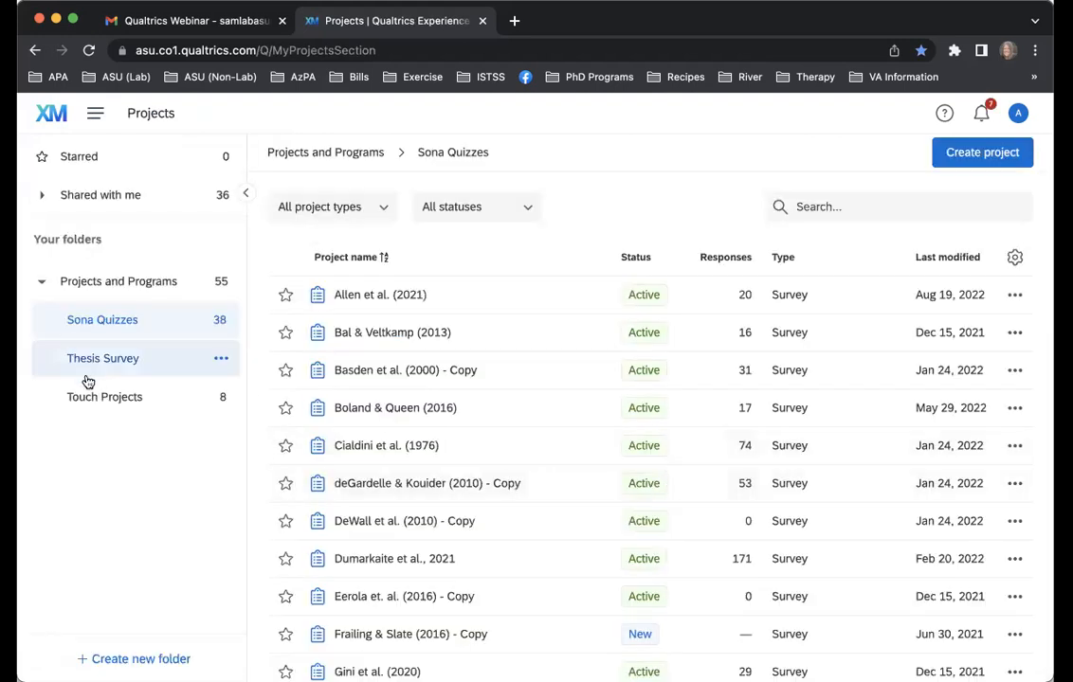
left_click(118, 283)
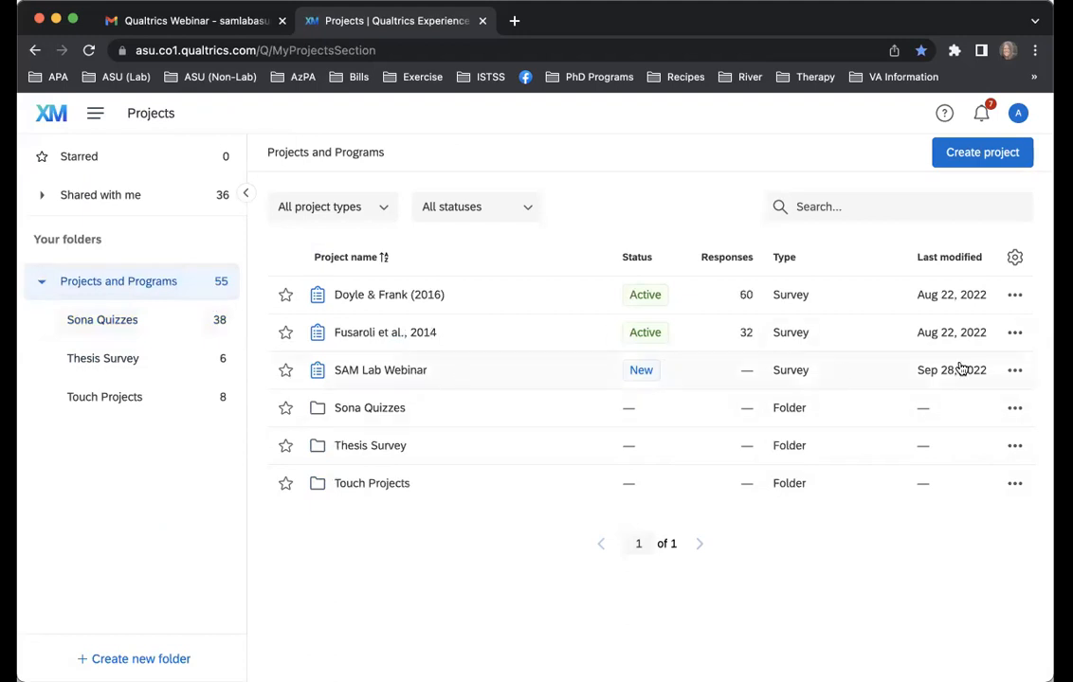
View the SAM Lab Webinar project's collaboration settings from the project list, cancel them, and review the project's available actions without choosing one
left_click(1016, 371)
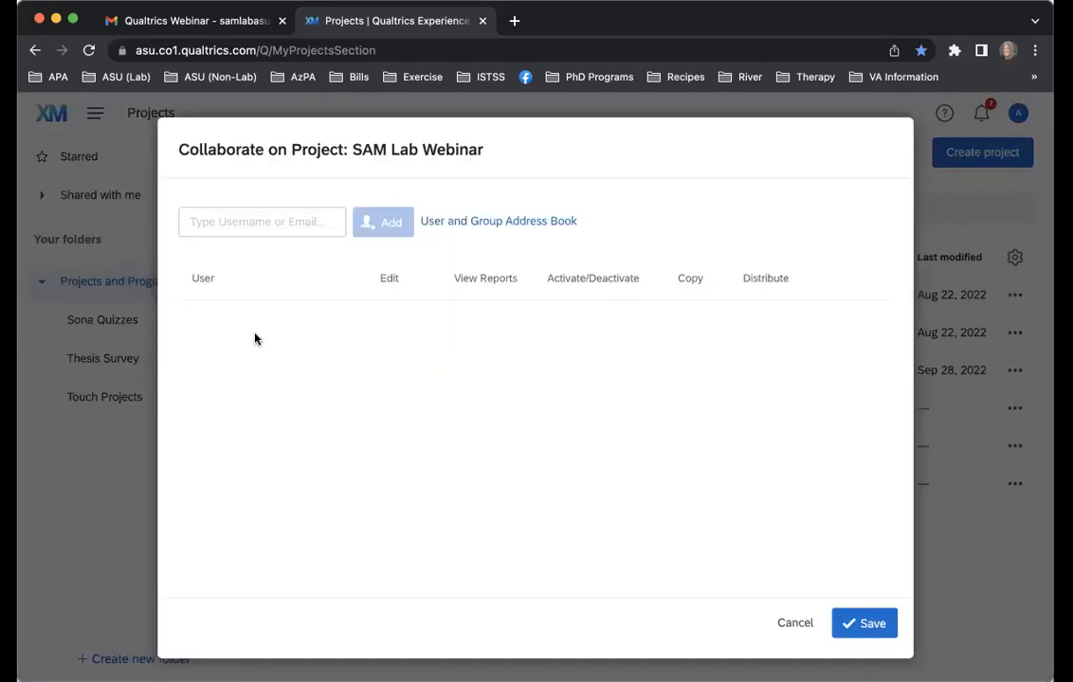
left_click(795, 624)
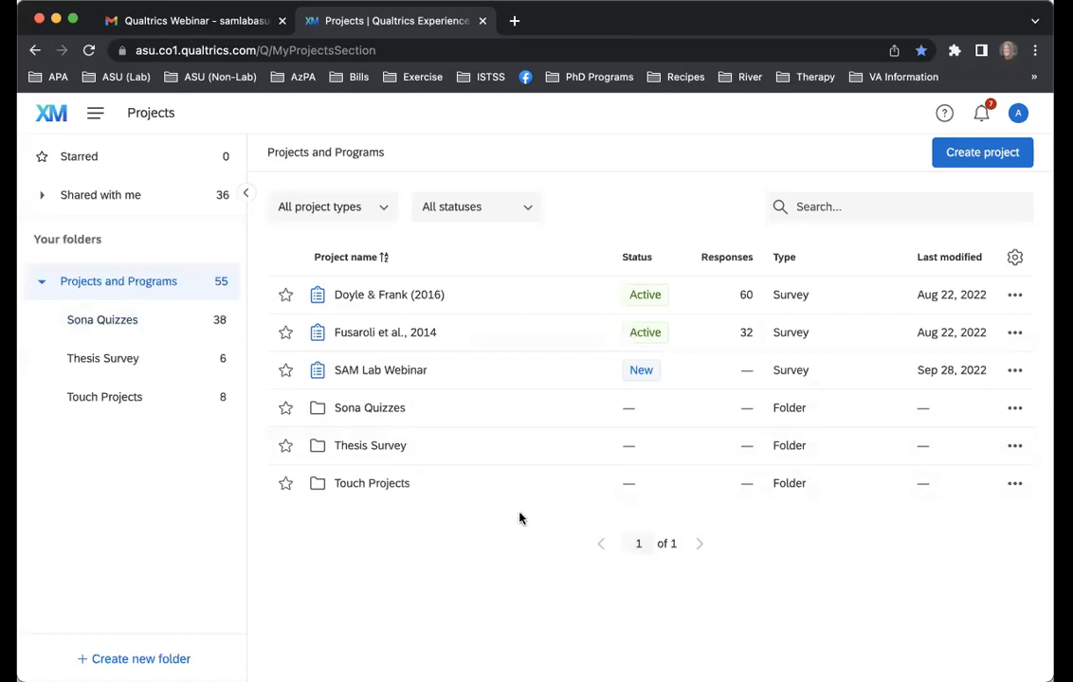
left_click(1015, 370)
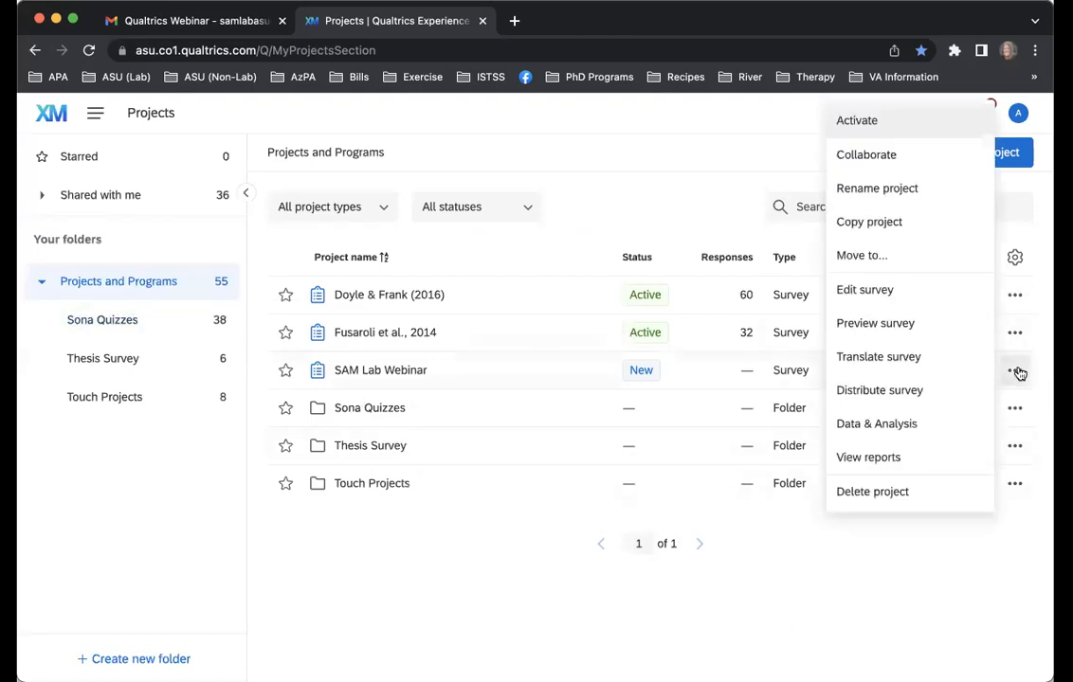
left_click(871, 643)
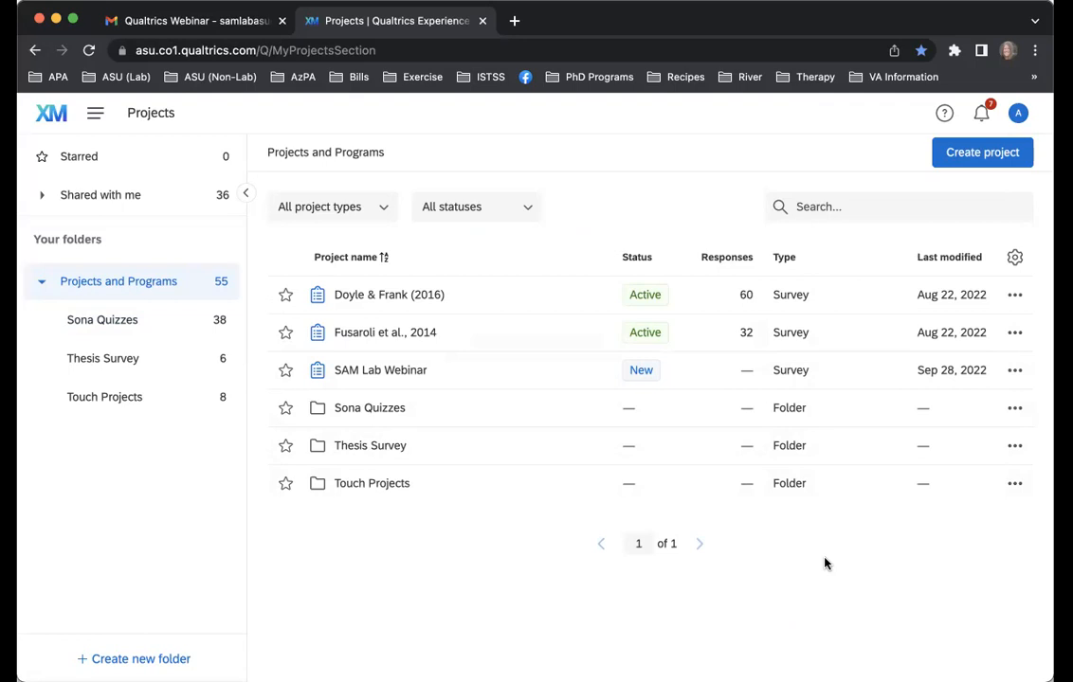
Reopen the SAM Lab Webinar survey from the project list and go to its Distributions section
left_click(408, 372)
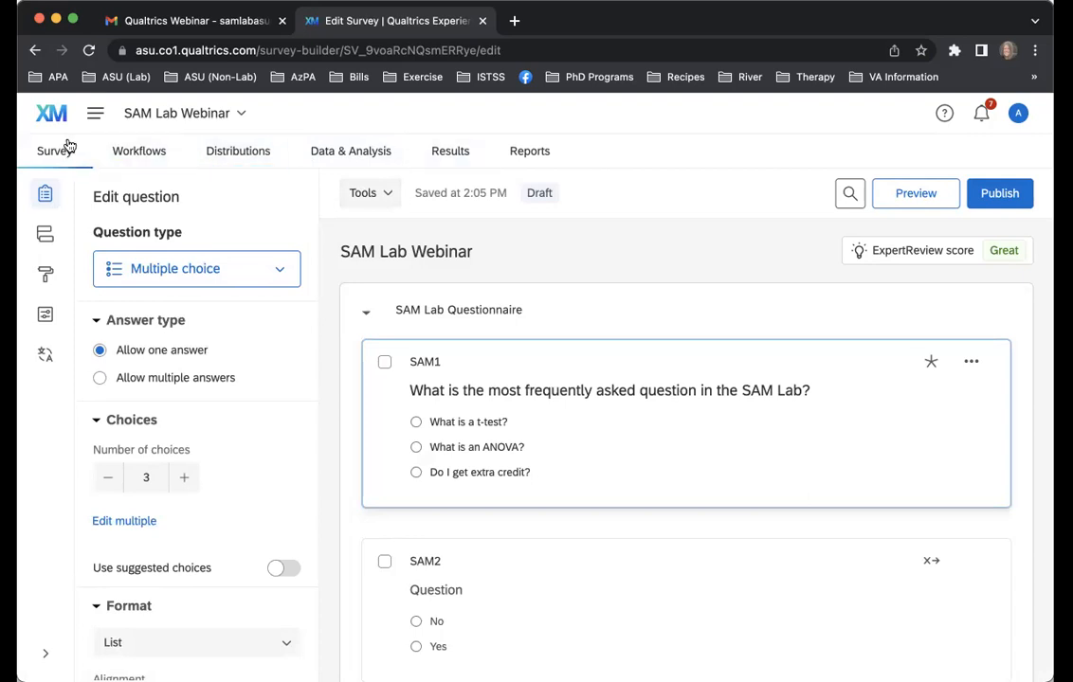
left_click(270, 164)
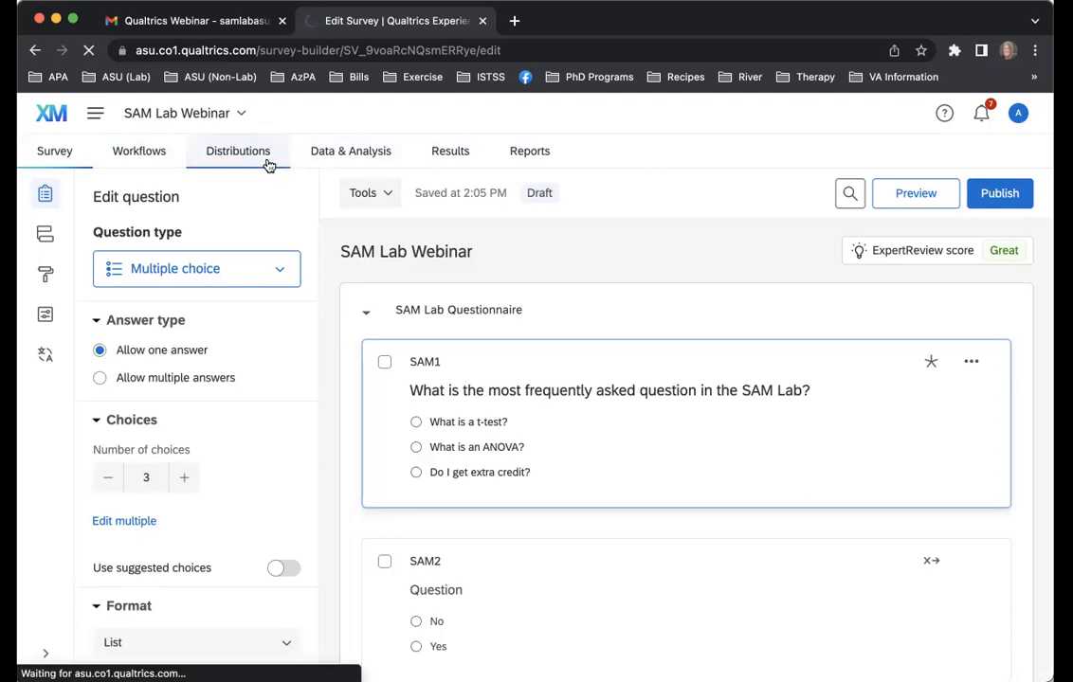
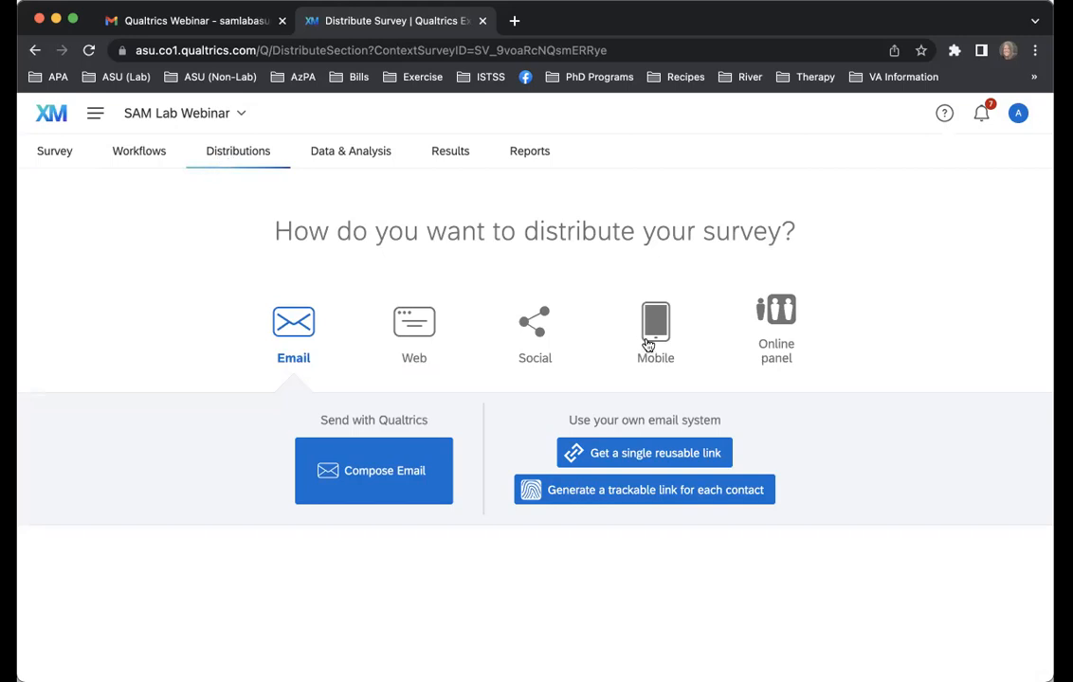
Get a single reusable anonymous link for the SAM Lab Webinar survey and copy it
left_click(634, 462)
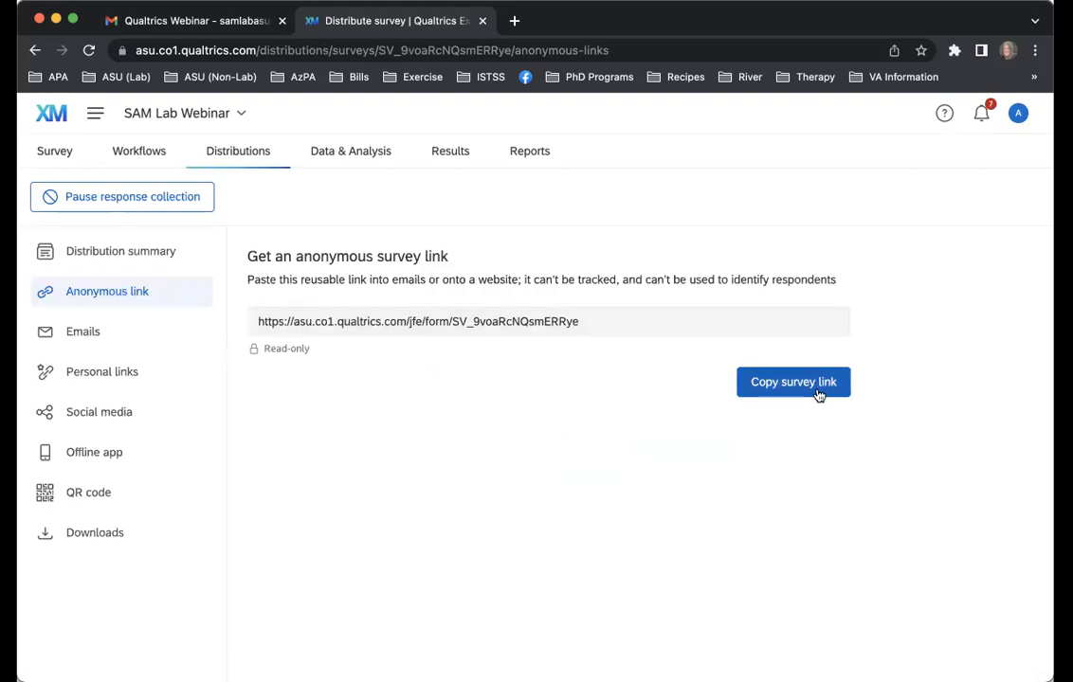
left_click(818, 396)
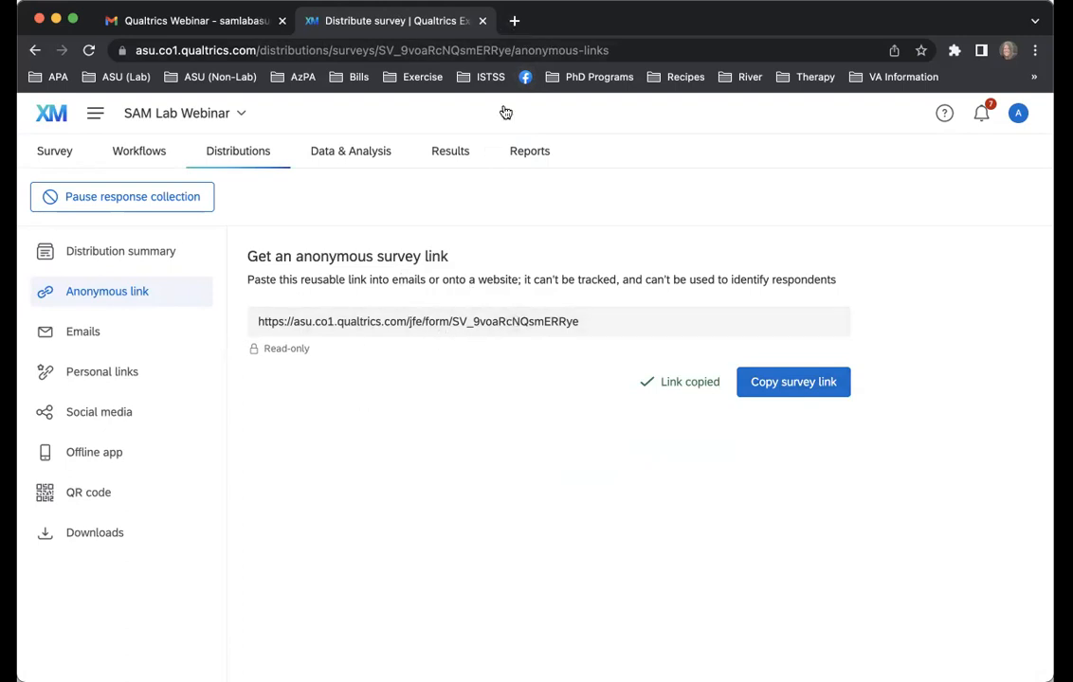
Open the ASU Research Participation System in a new browser tab and log in through asuRite ID with the Researcher role
left_click(515, 21)
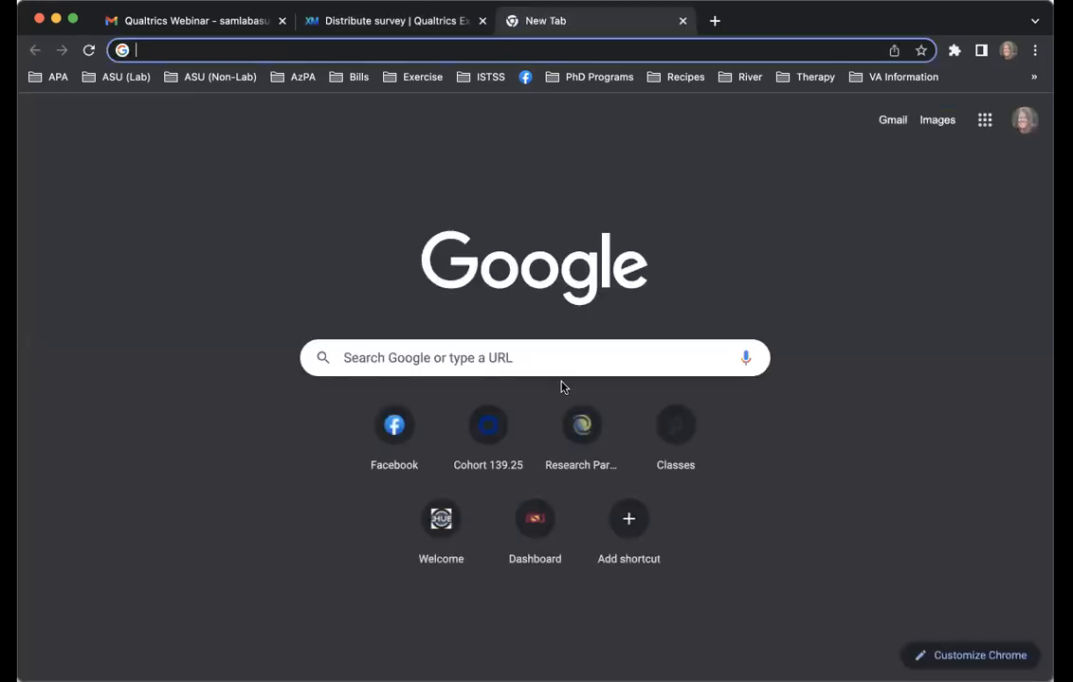
left_click(577, 423)
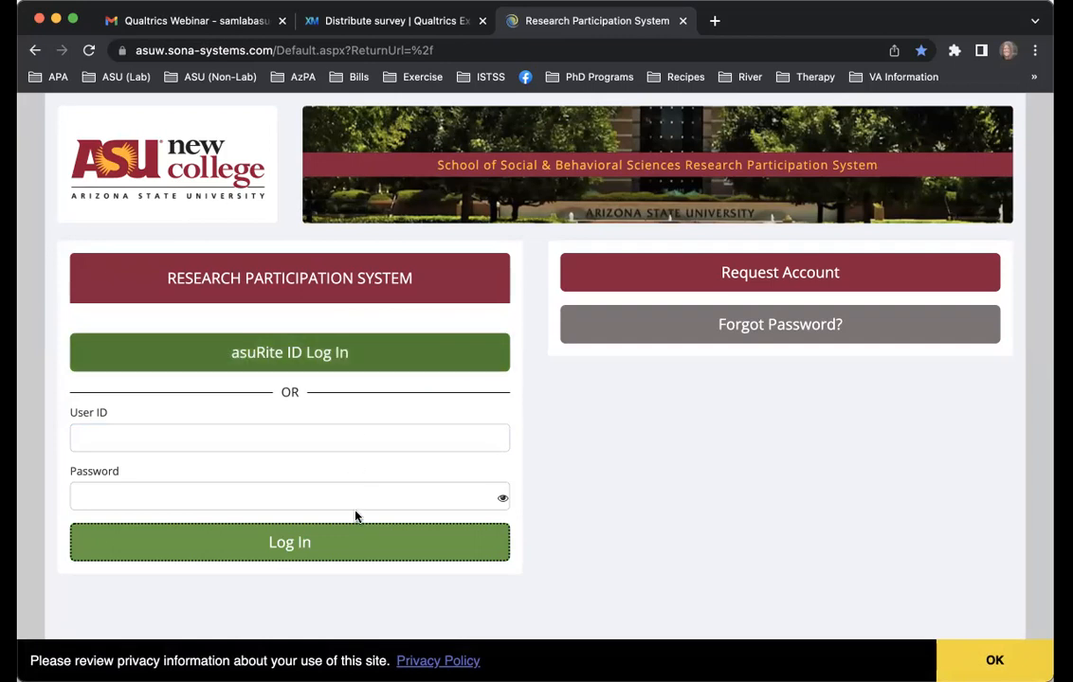
left_click(376, 362)
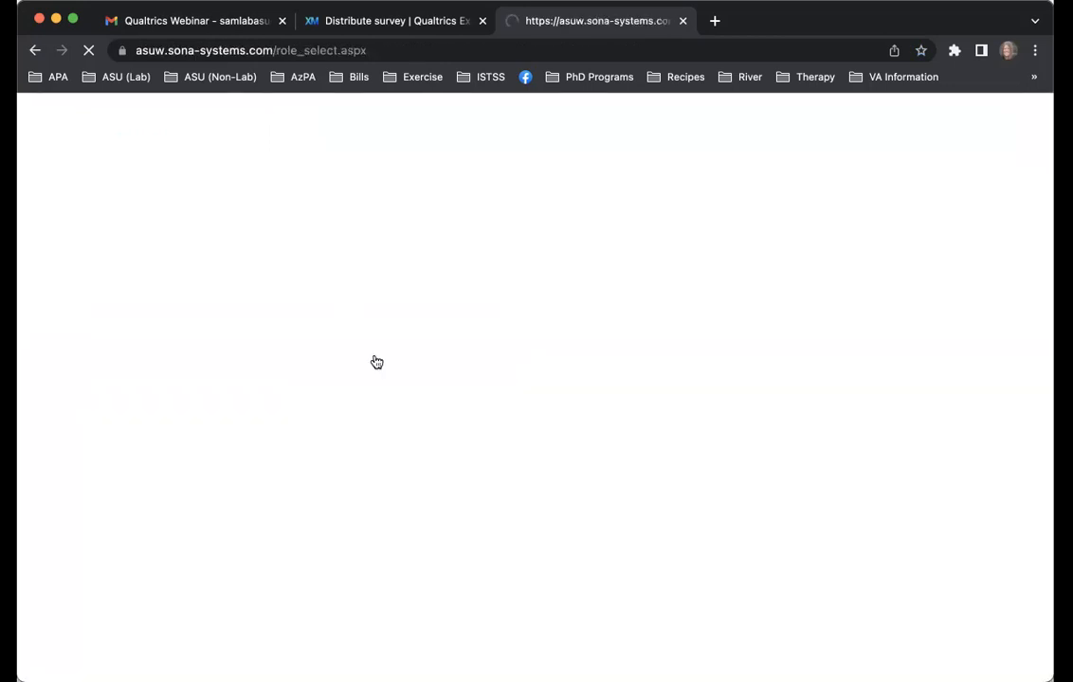
scroll(649, 406, "down", 3)
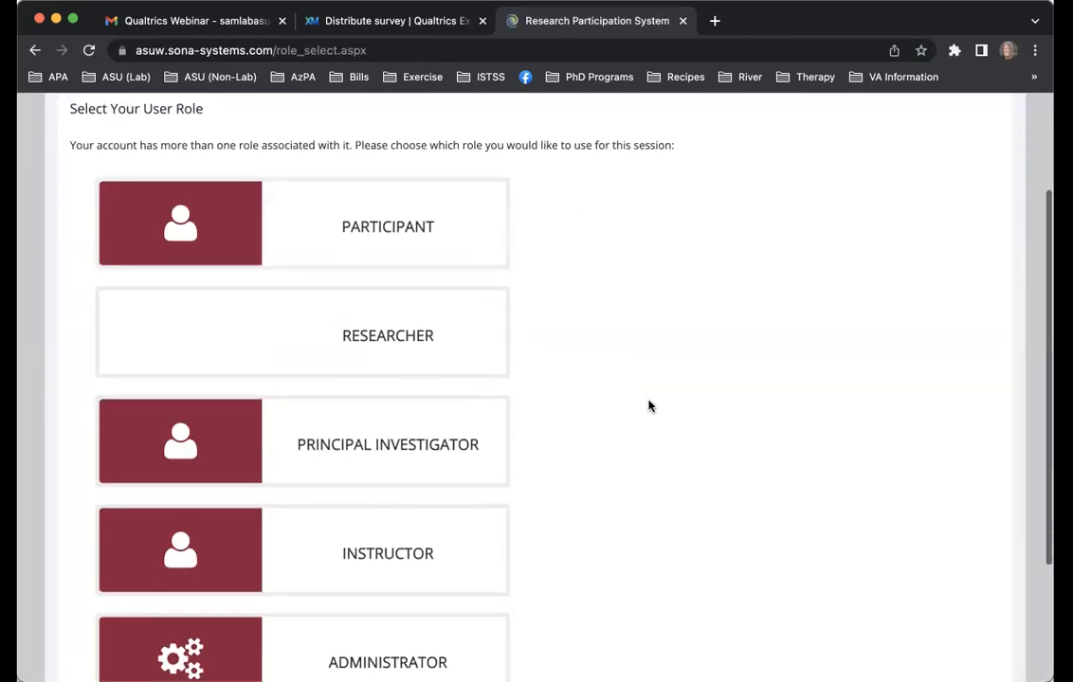
left_click(448, 350)
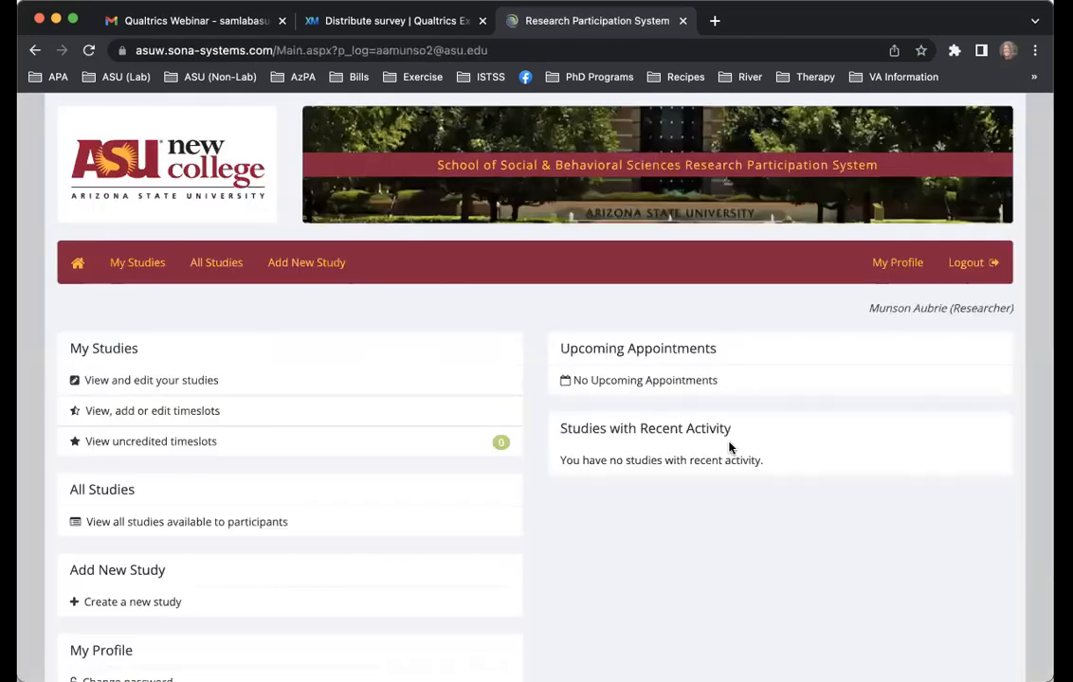
Open the Interpersonal and Emotional Attitudes Questionnaire 2021 from the researcher's own studies and review its study information
scroll(709, 612, "down", 1)
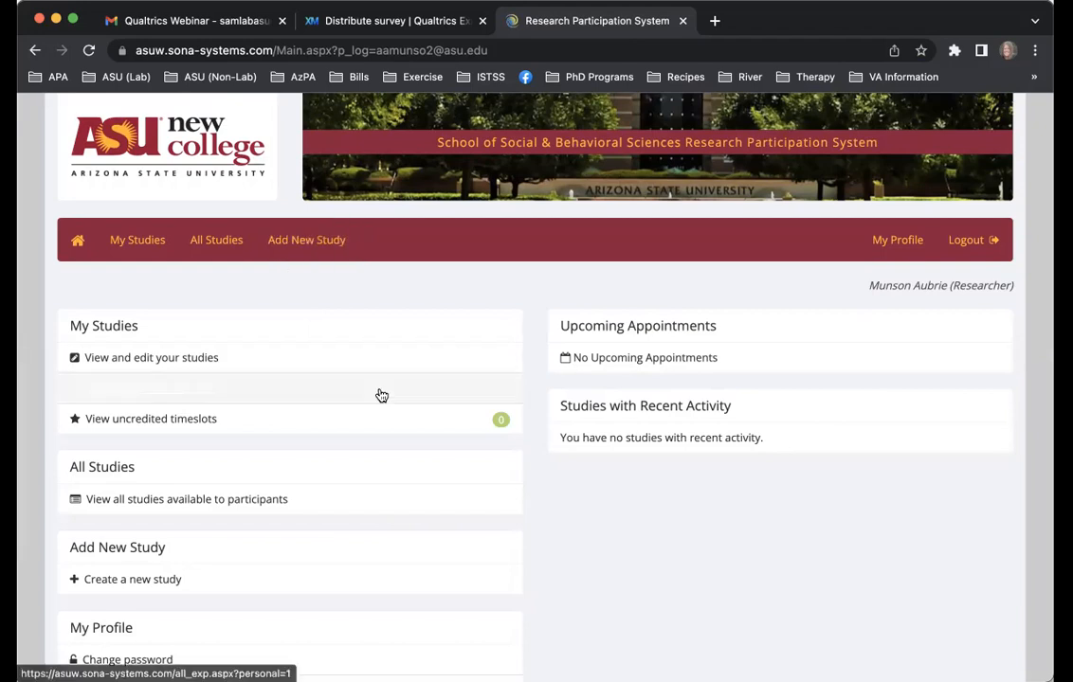
scroll(379, 395, "down", 3)
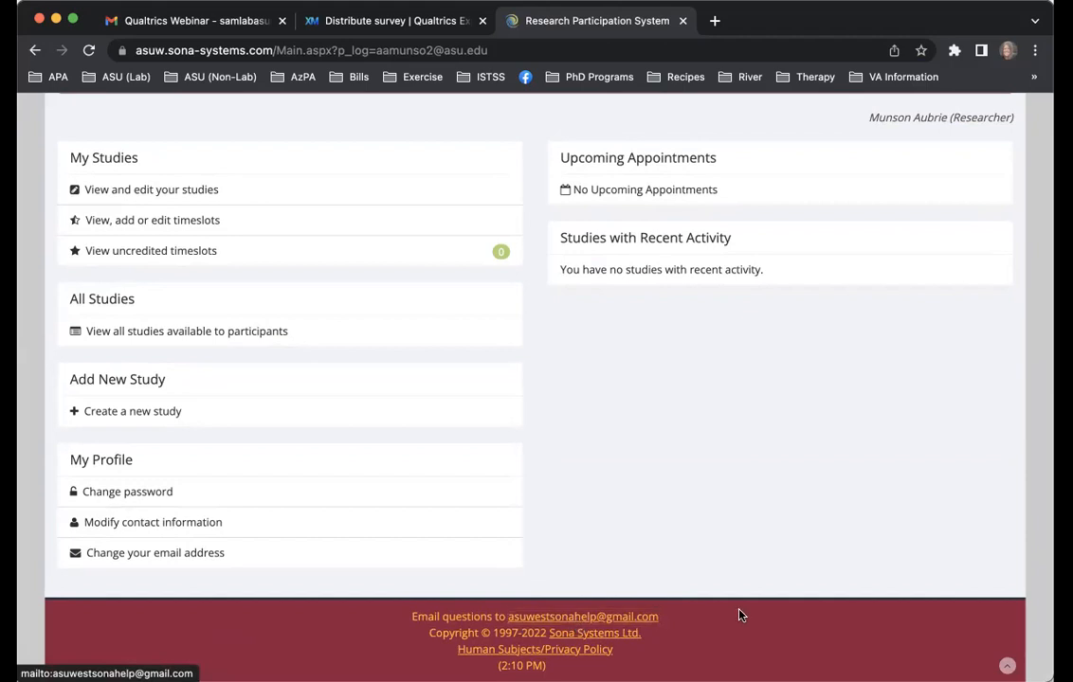
scroll(716, 574, "up", 3)
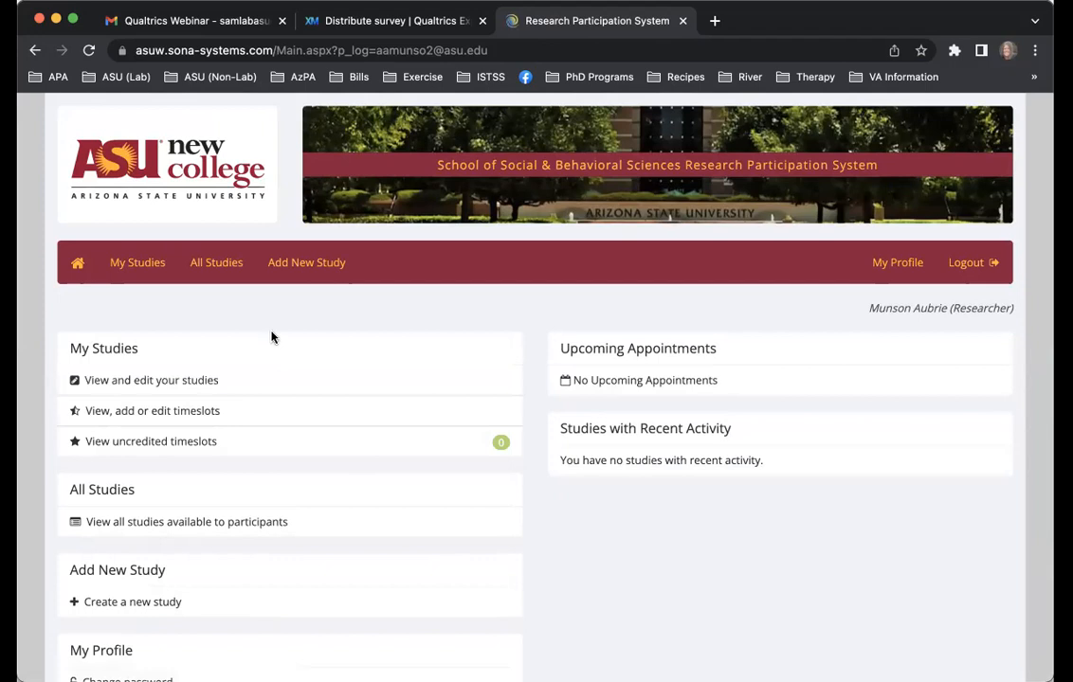
left_click(146, 272)
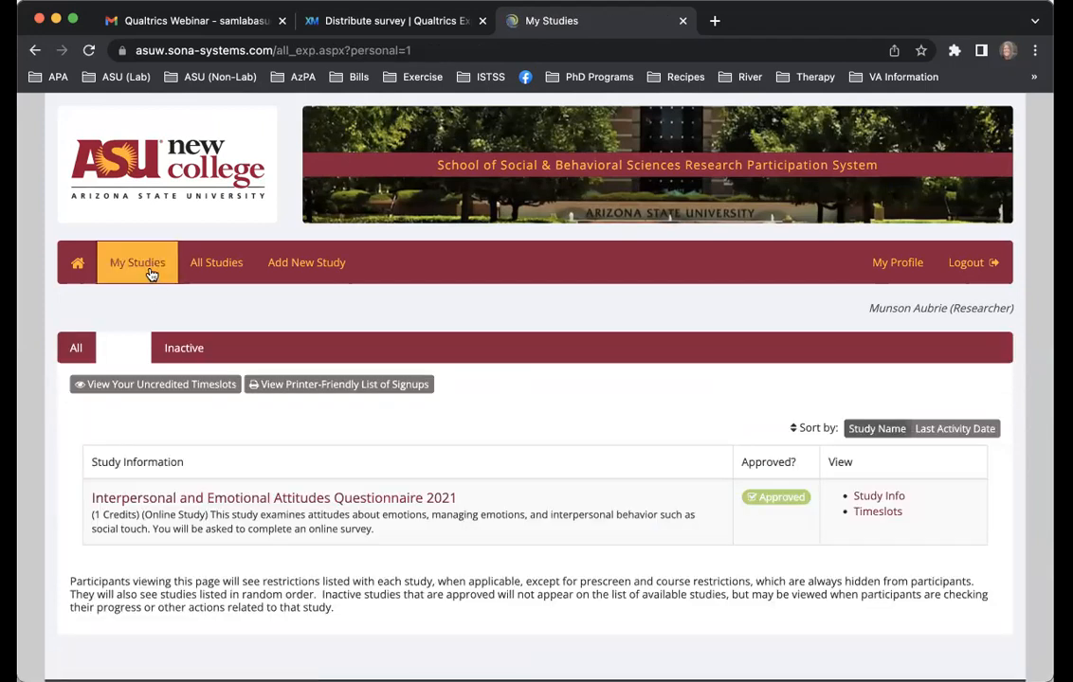
left_click(431, 498)
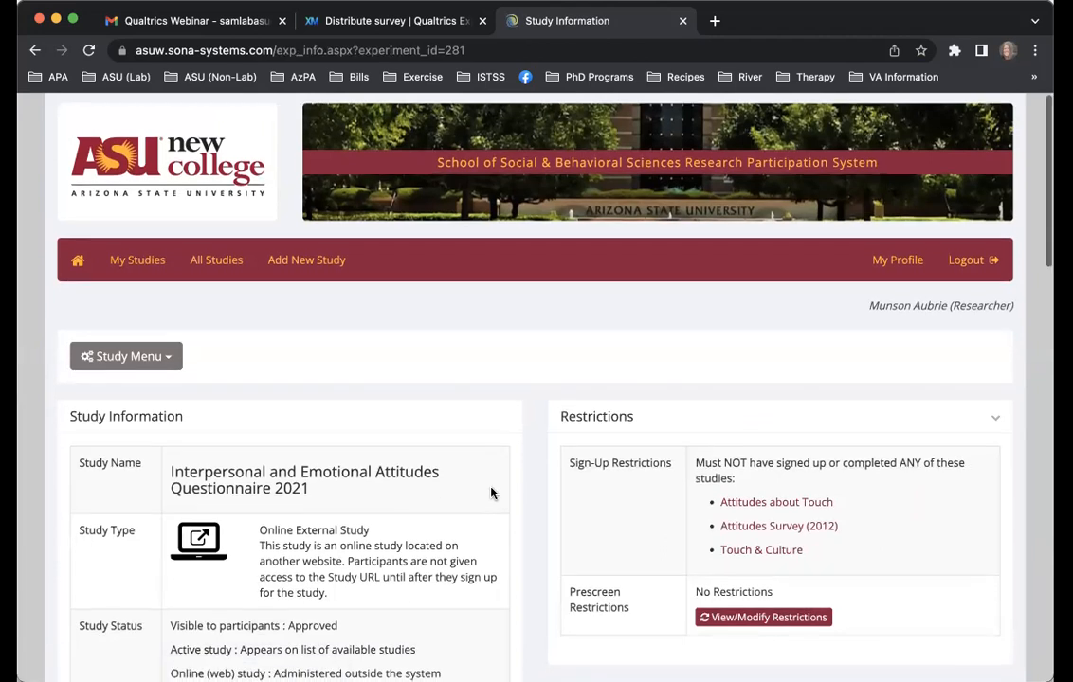
scroll(438, 469, "down", 4)
scroll(439, 469, "down", 3)
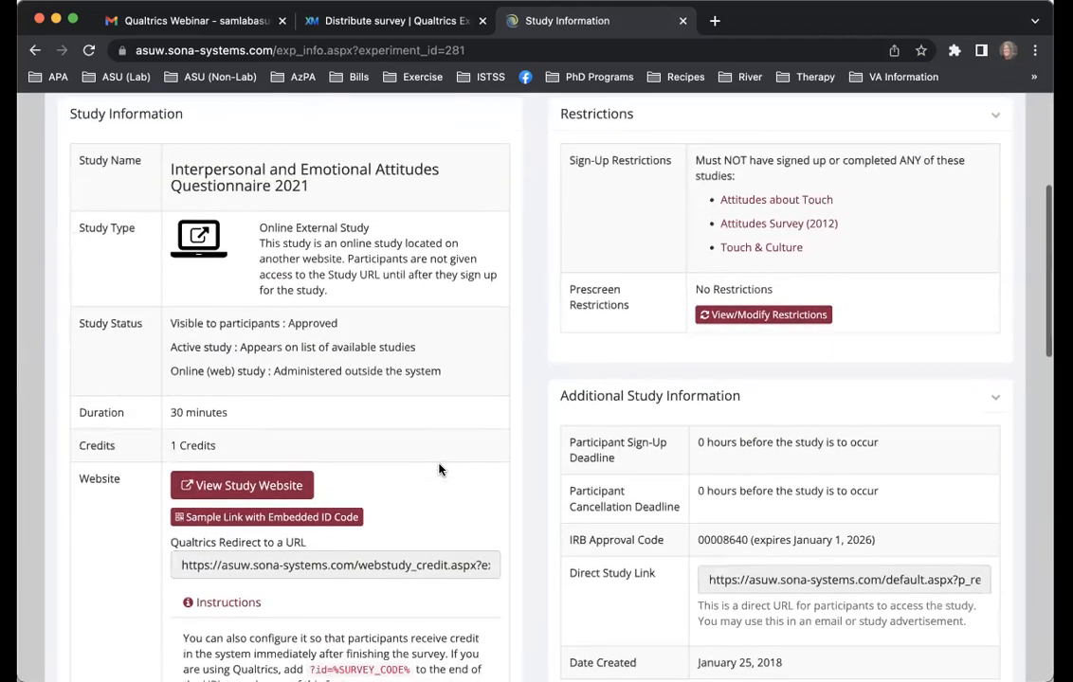
scroll(439, 469, "down", 1)
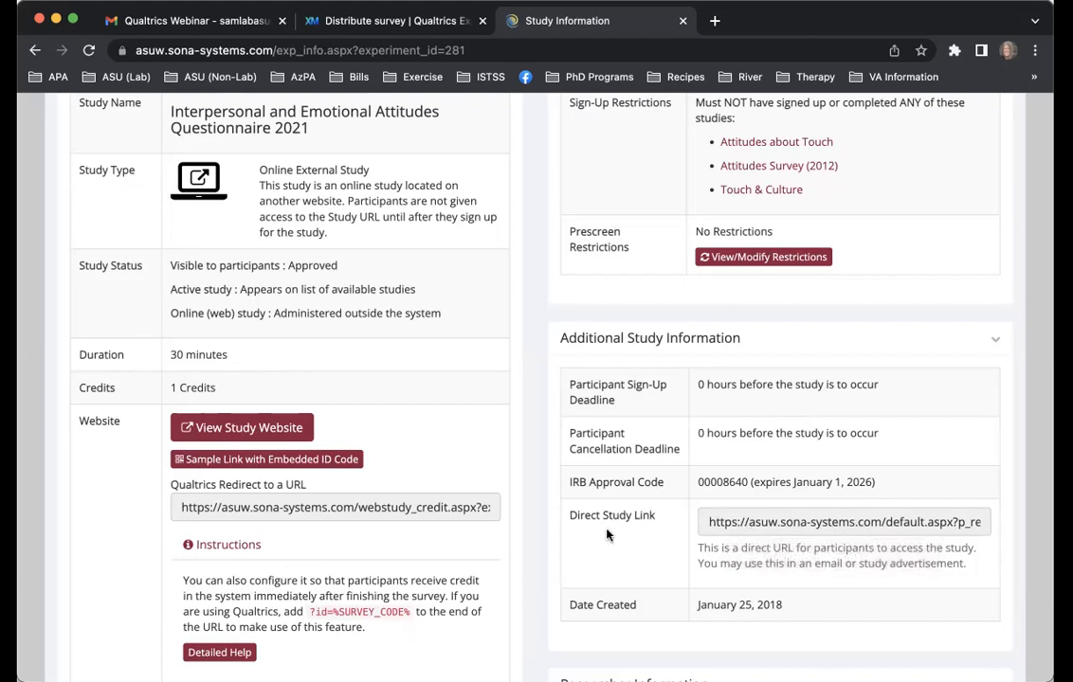
scroll(609, 536, "up", 3)
left_click(100, 285)
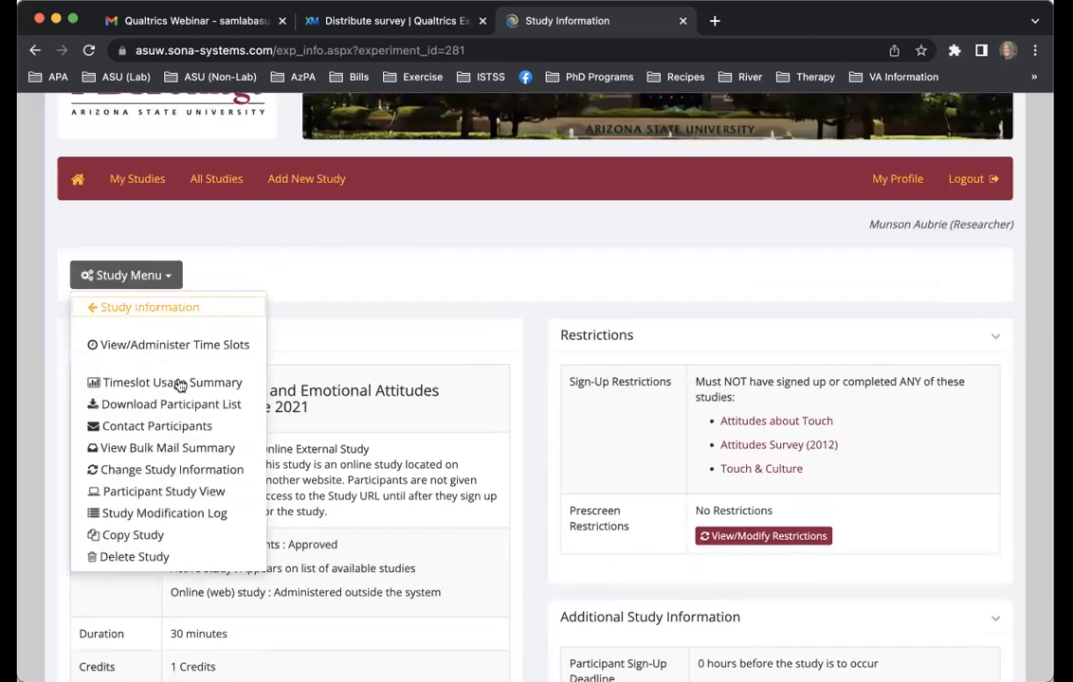
left_click(220, 470)
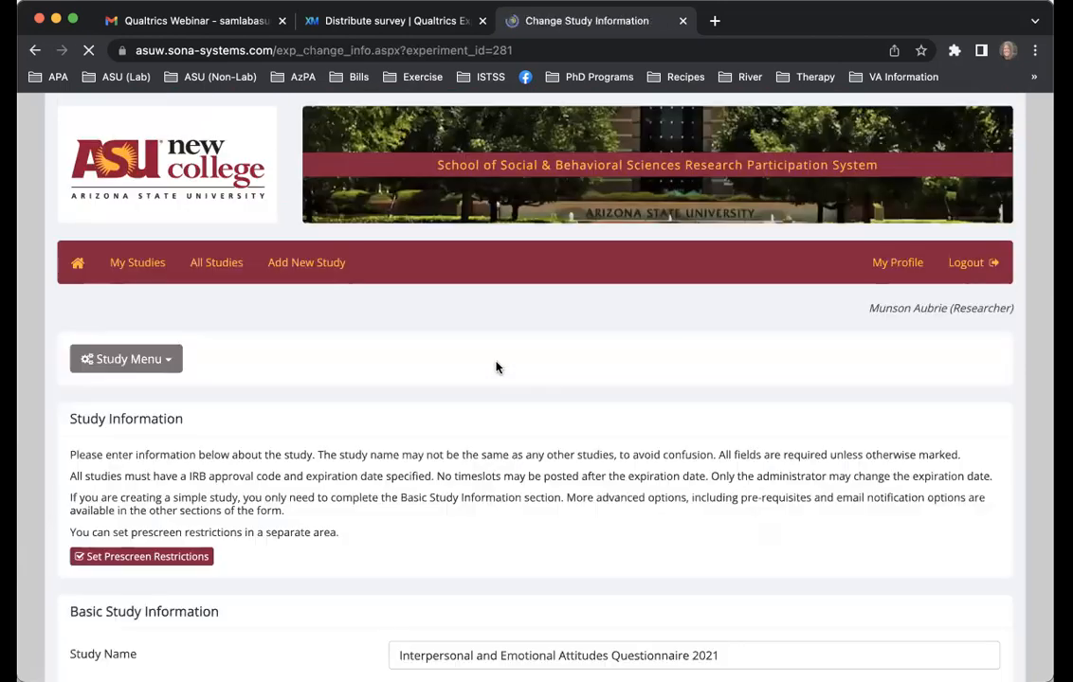
scroll(495, 367, "down", 6)
scroll(496, 361, "down", 15)
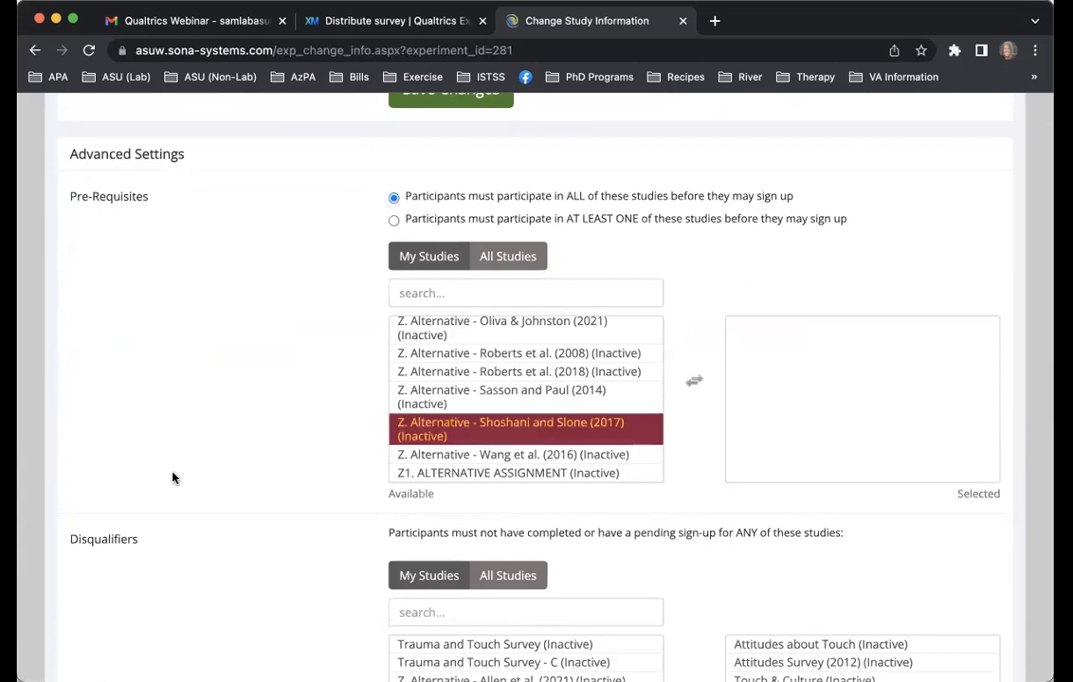
scroll(172, 478, "down", 8)
scroll(173, 478, "down", 3)
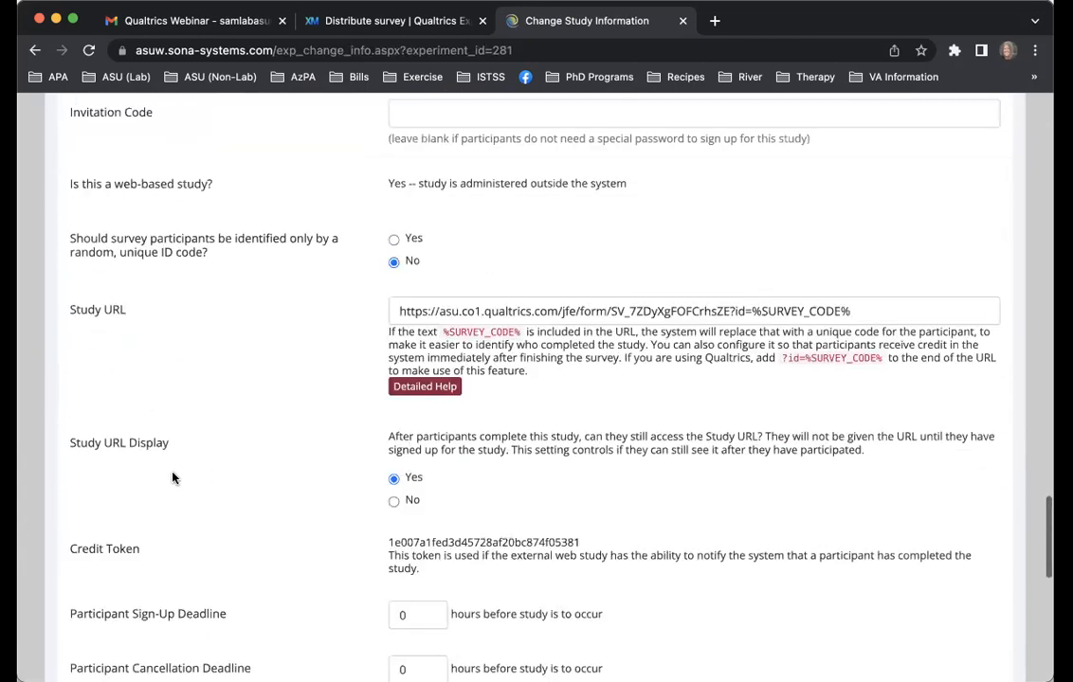
left_click_drag(141, 320, 66, 319)
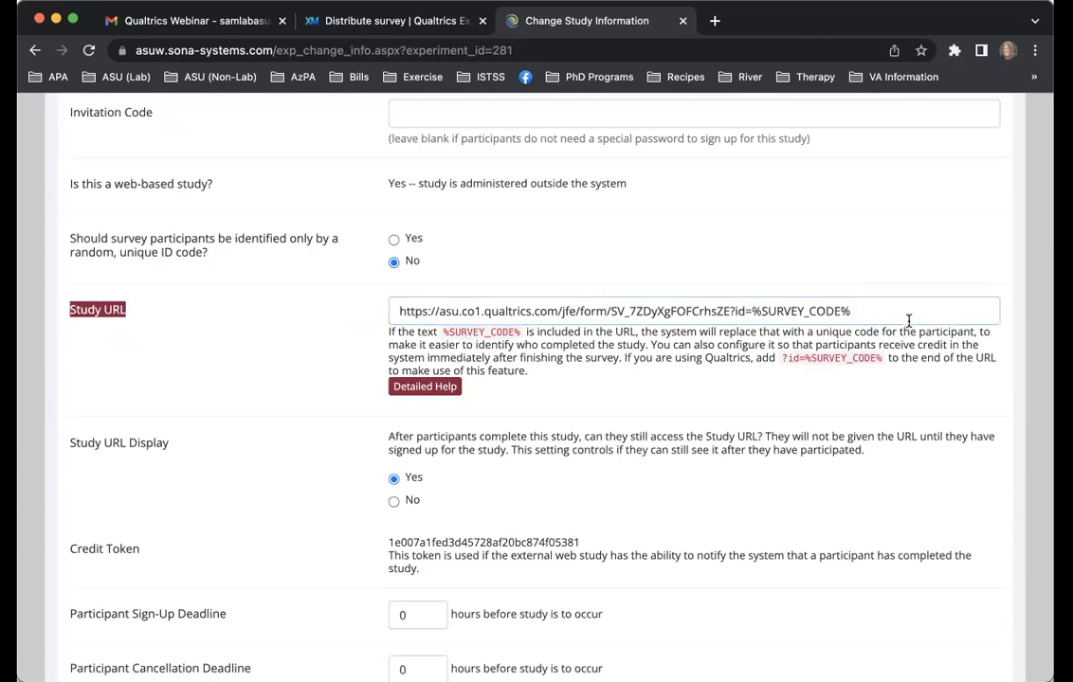
left_click(869, 313)
left_click_drag(876, 314, 325, 317)
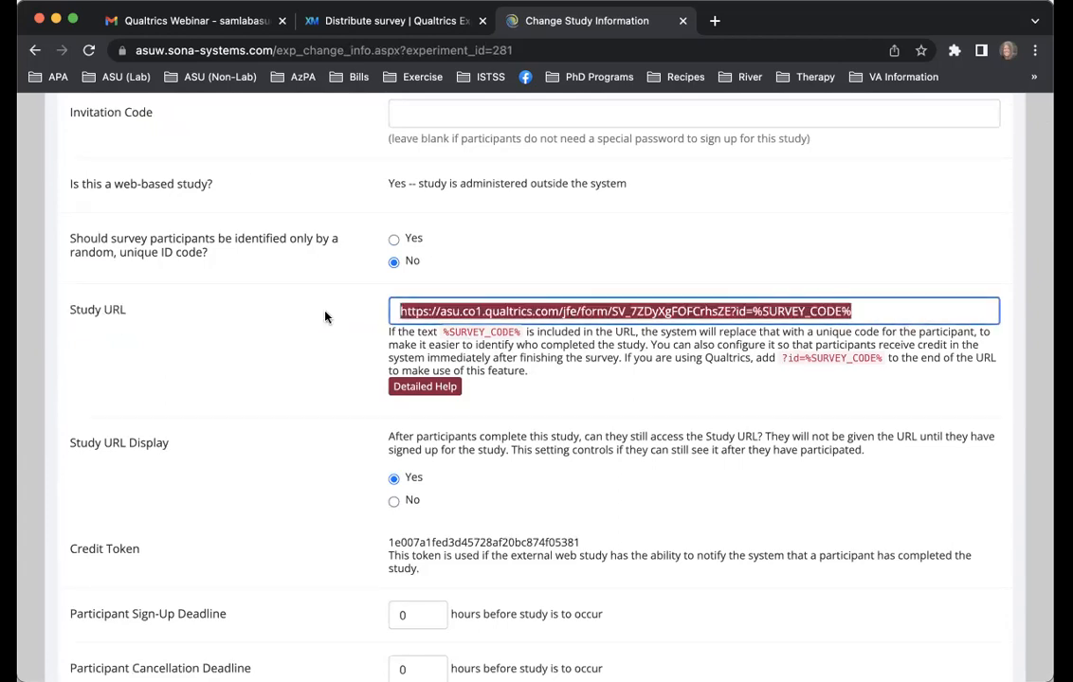
key("super+v")
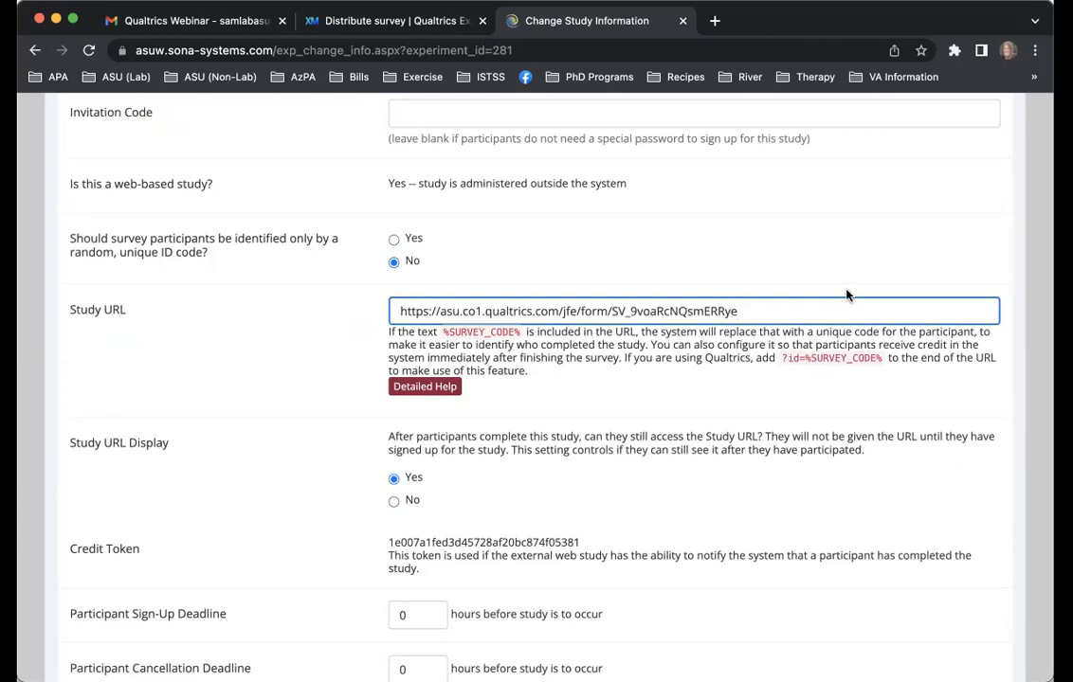
Append ?id=%SURVEY_CODE% to the end of the Study URL and leave the edit form without saving
left_click_drag(882, 359, 781, 360)
key("super+c")
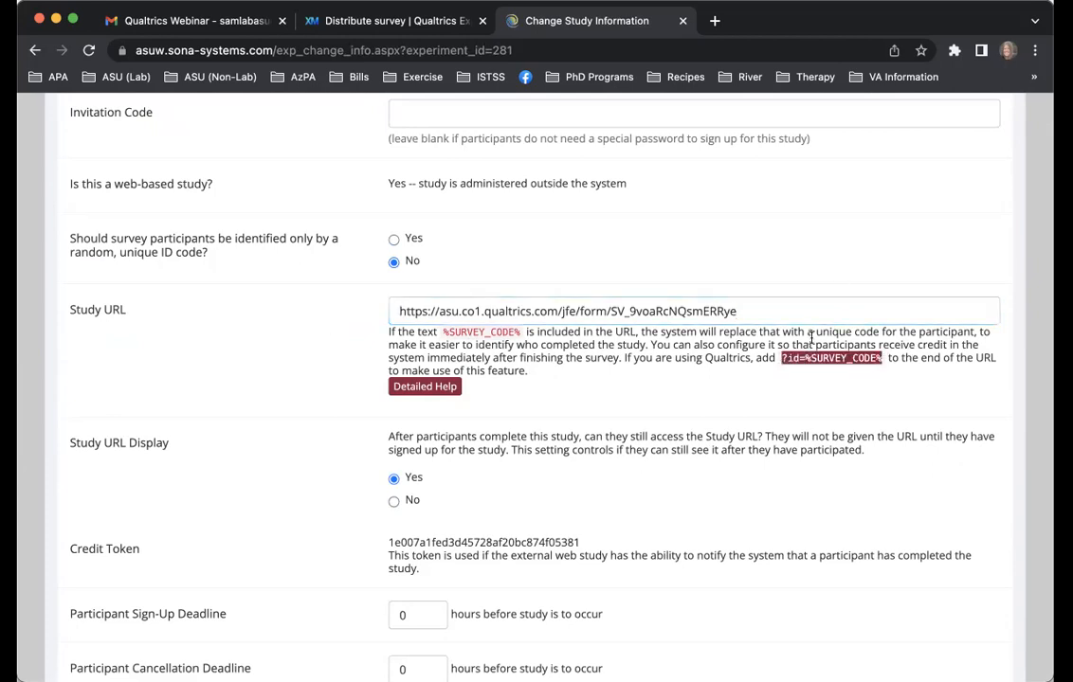
left_click(776, 308)
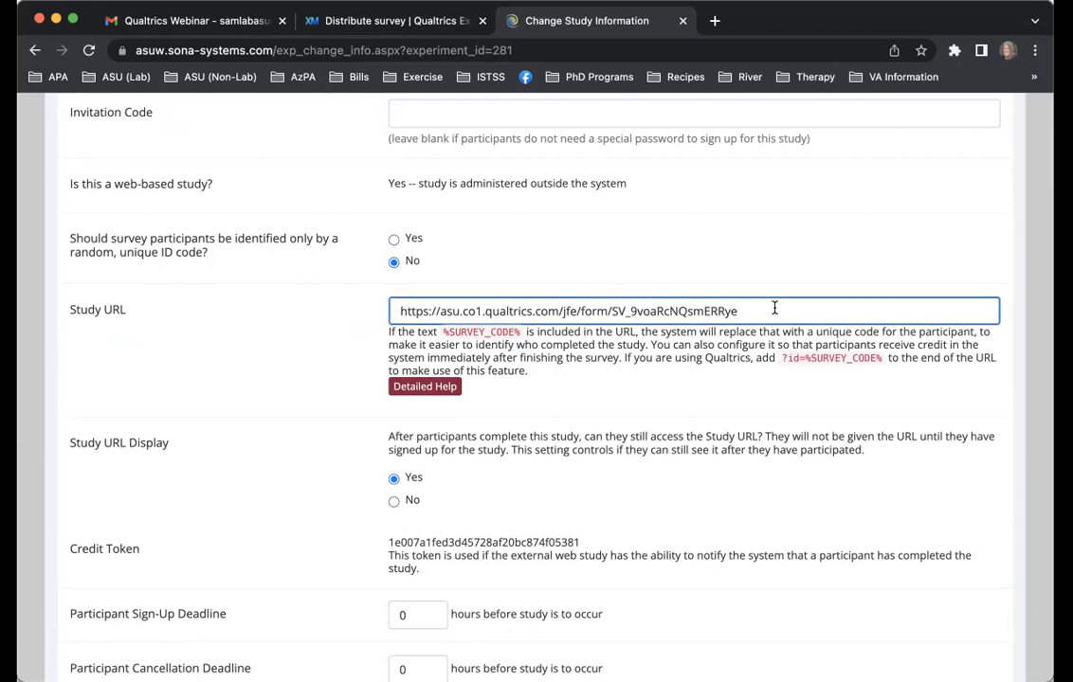
key("super+v")
scroll(773, 426, "down", 15)
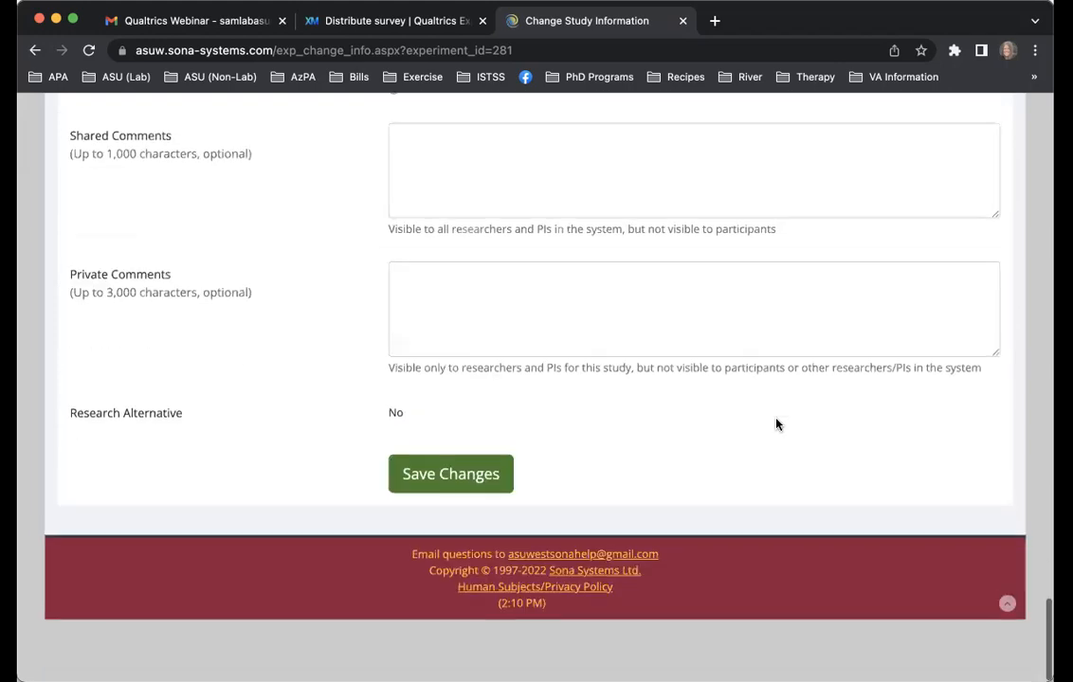
scroll(728, 424, "up", 20)
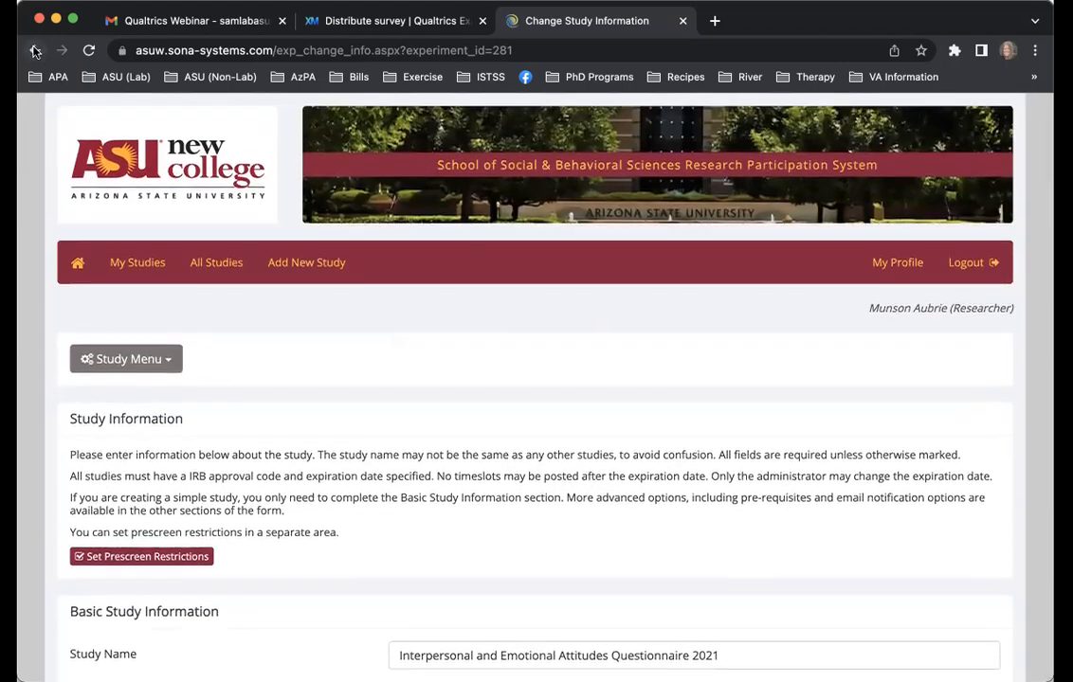
left_click(34, 52)
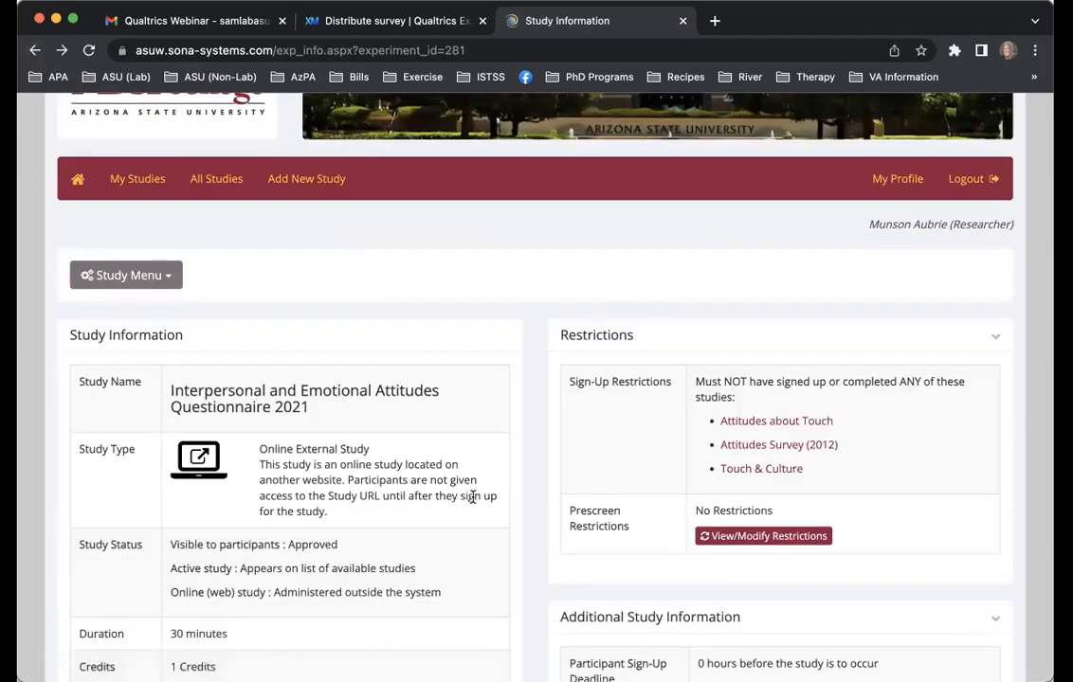
Switch back to Qualtrics, go to the SAM Lab Webinar survey's editor, and permanently delete the empty Block 1
scroll(474, 503, "down", 5)
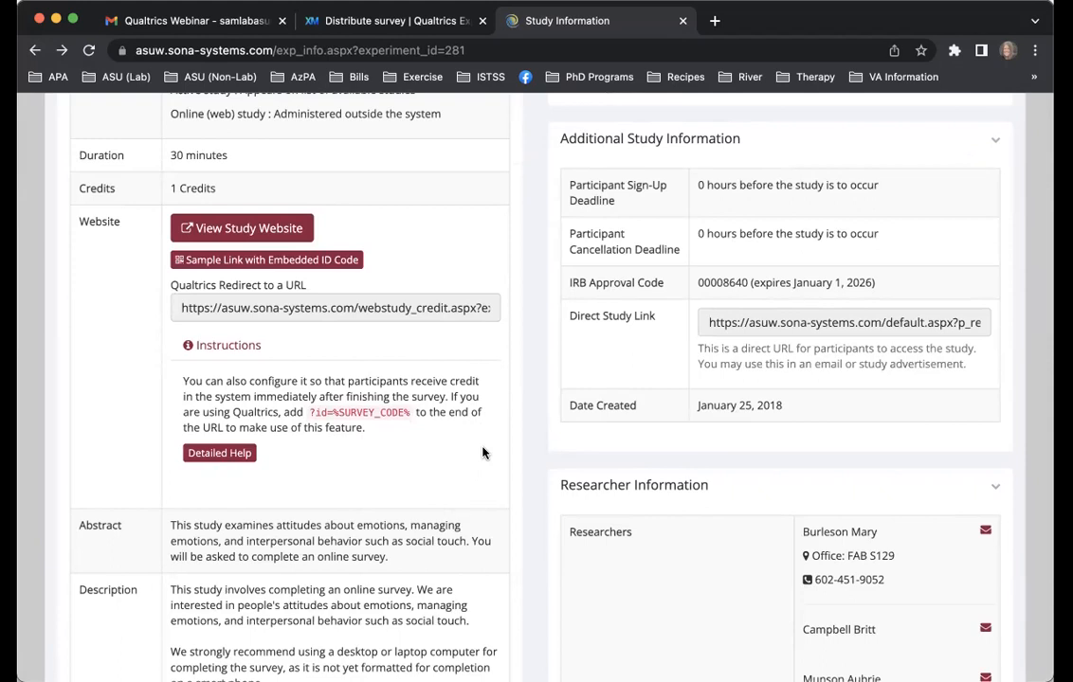
left_click(405, 27)
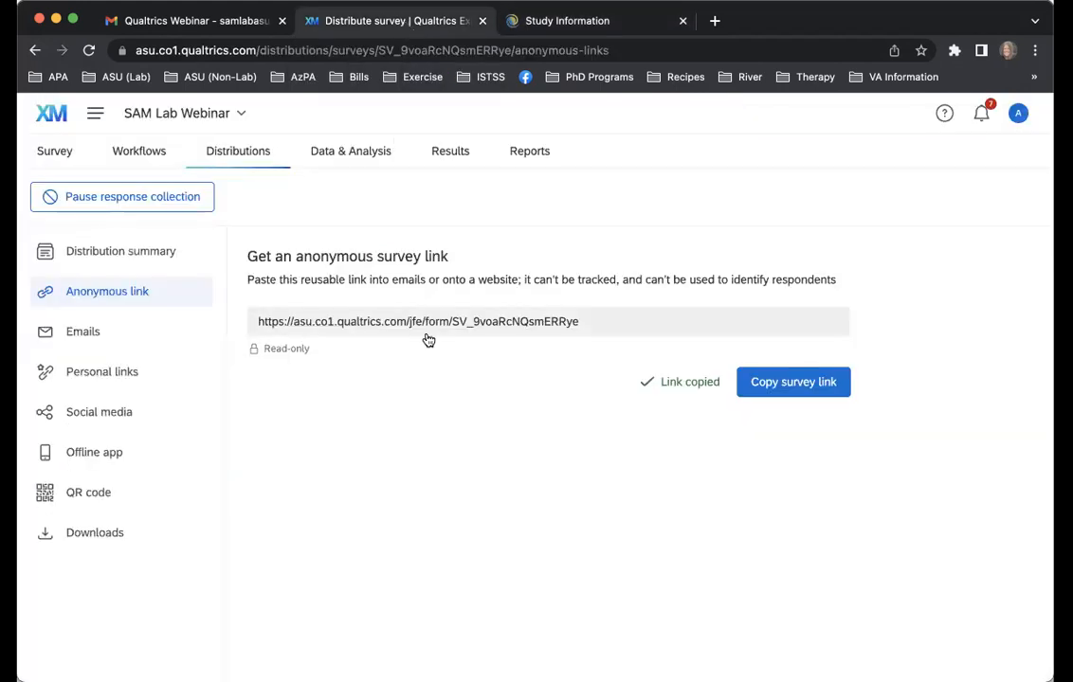
left_click(53, 154)
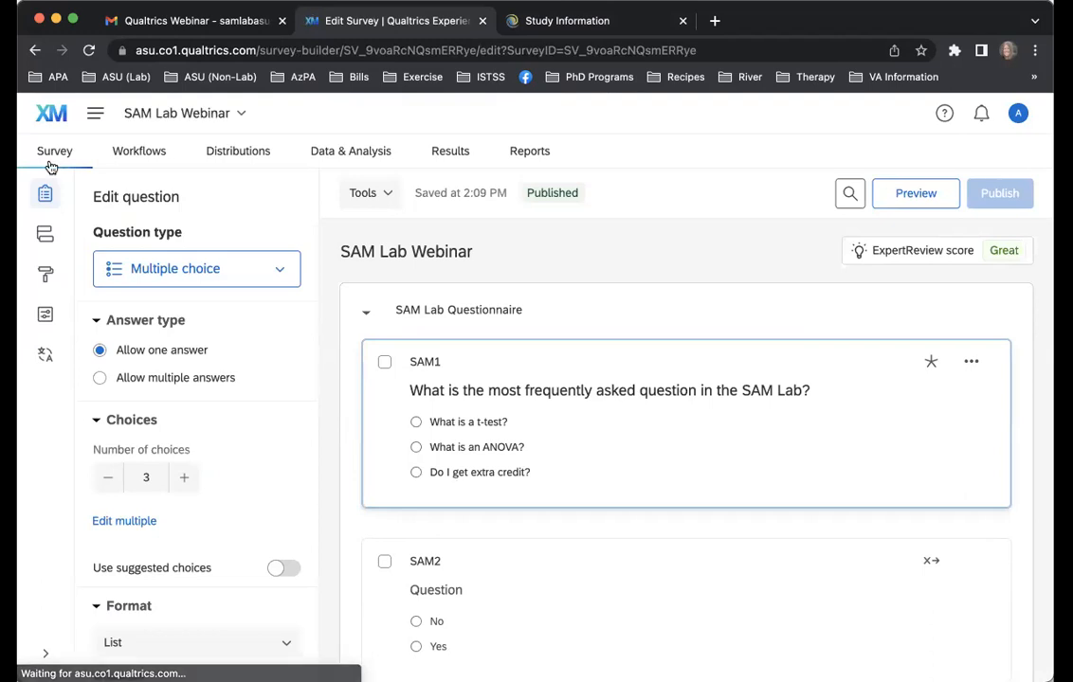
scroll(481, 323, "down", 6)
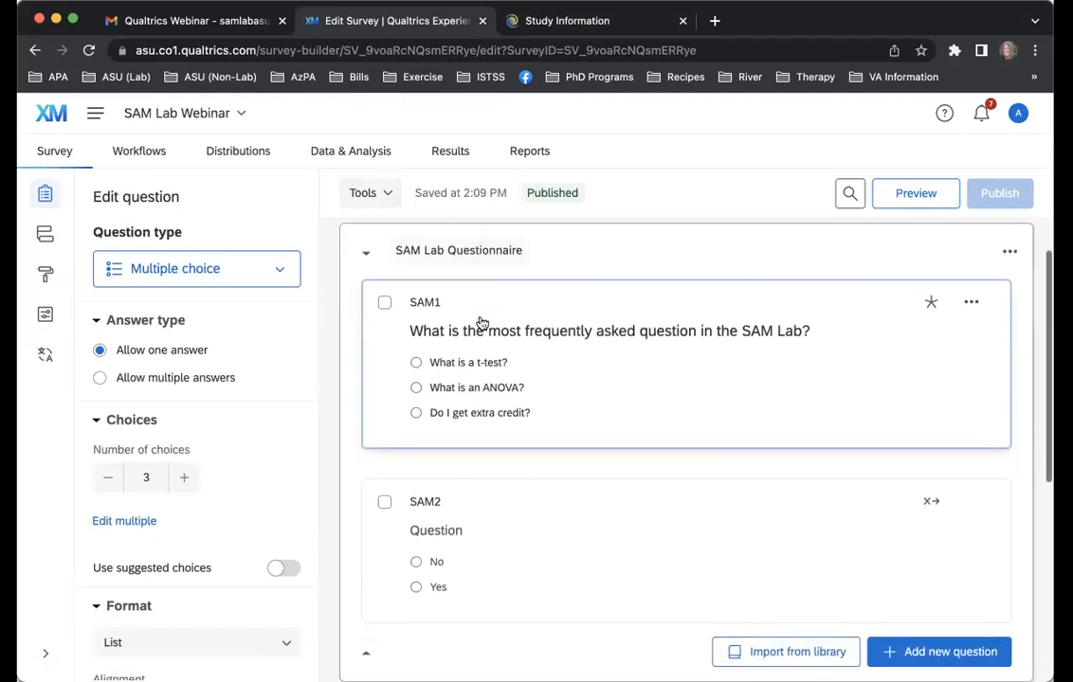
scroll(482, 323, "down", 3)
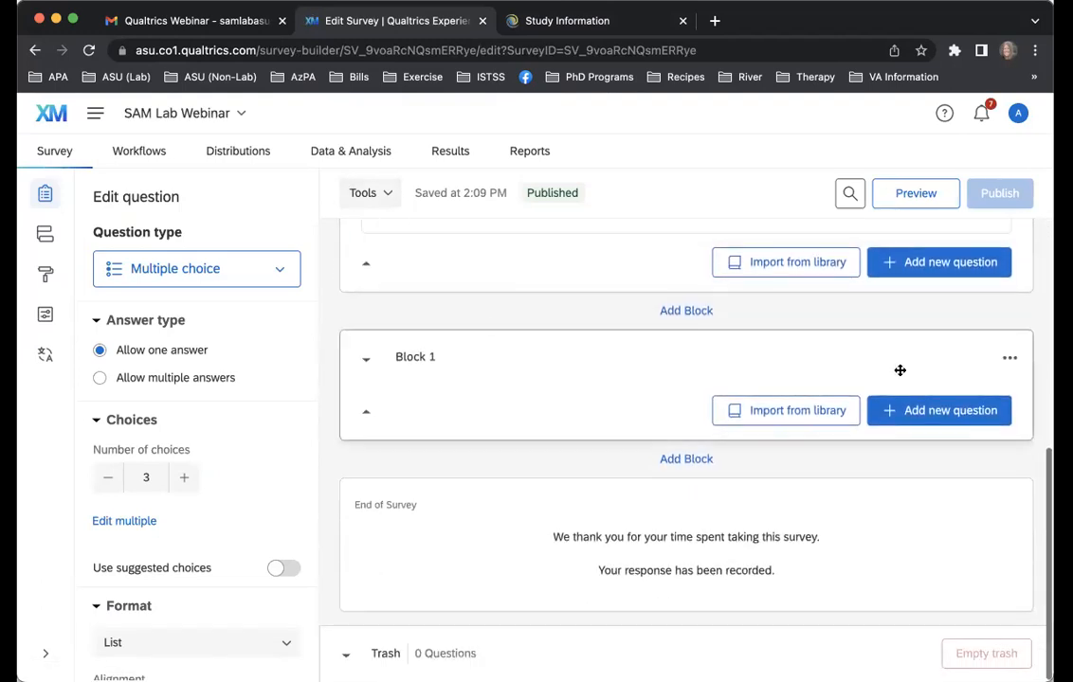
left_click(1009, 357)
left_click(891, 500)
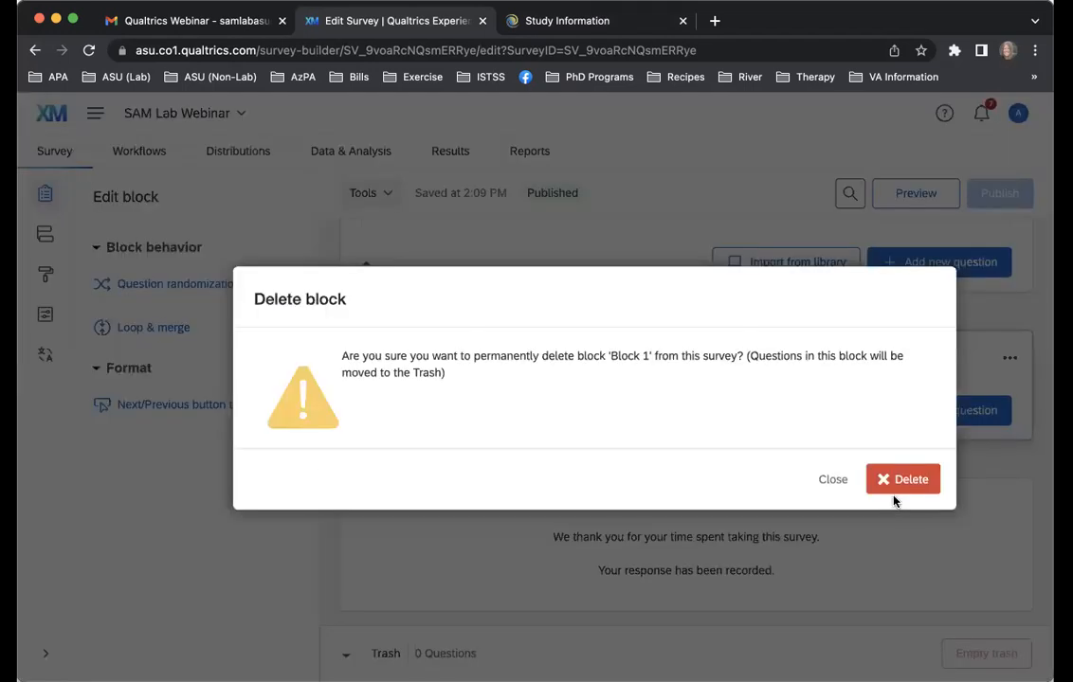
left_click(901, 481)
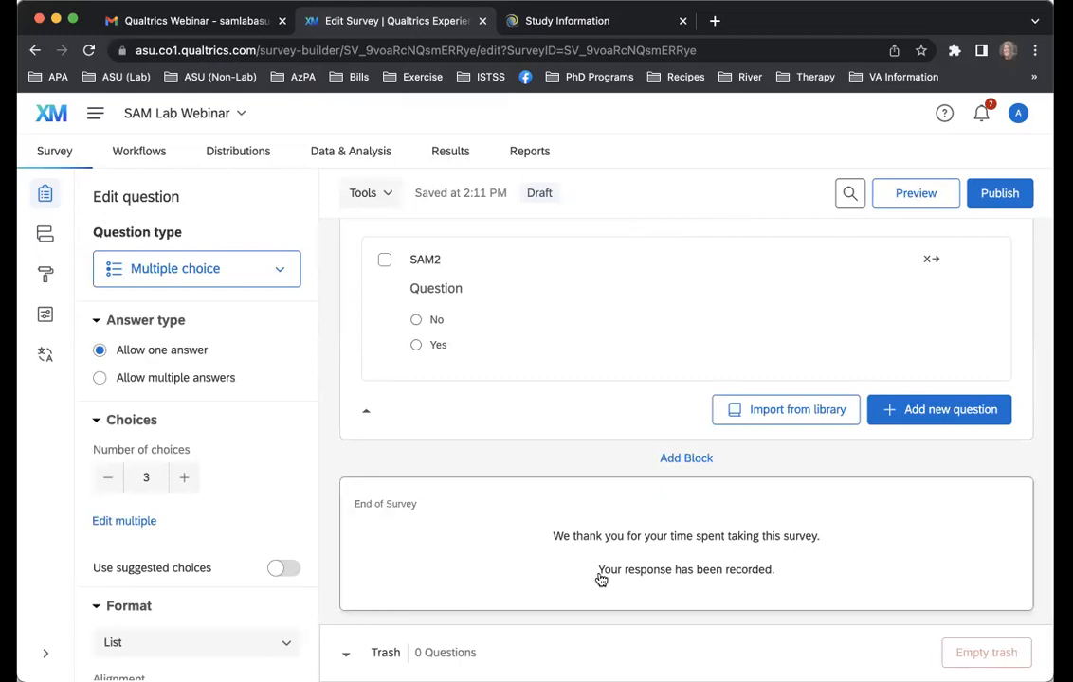
Select the End of Survey element of the SAM Lab Webinar survey and set its message to Redirect to URL
left_click(865, 549)
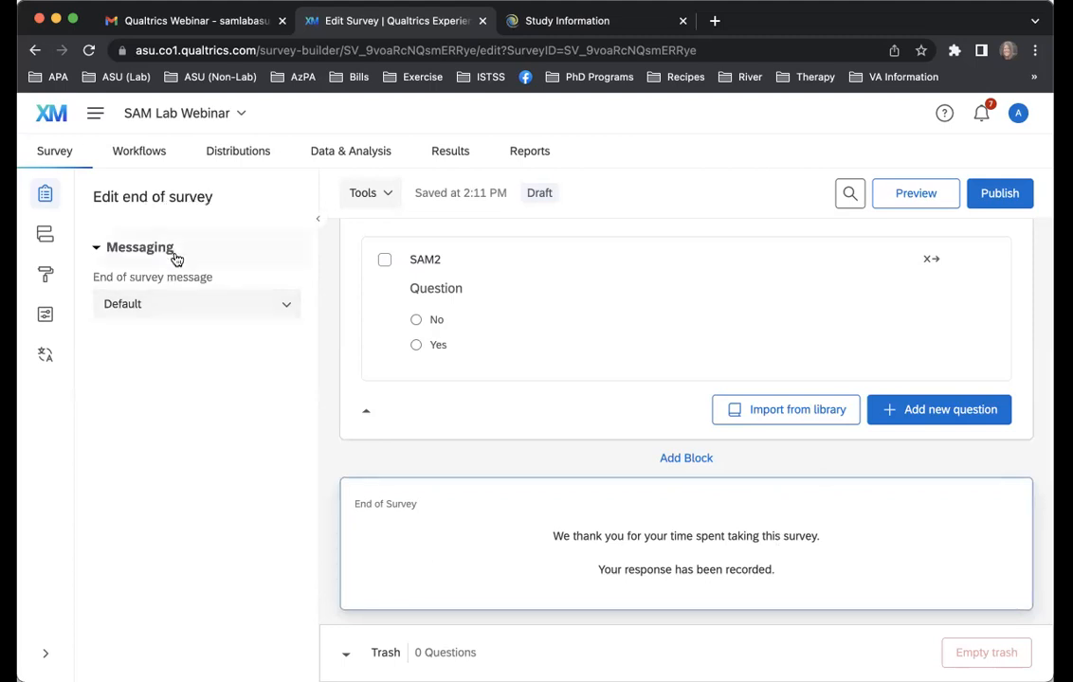
left_click(215, 314)
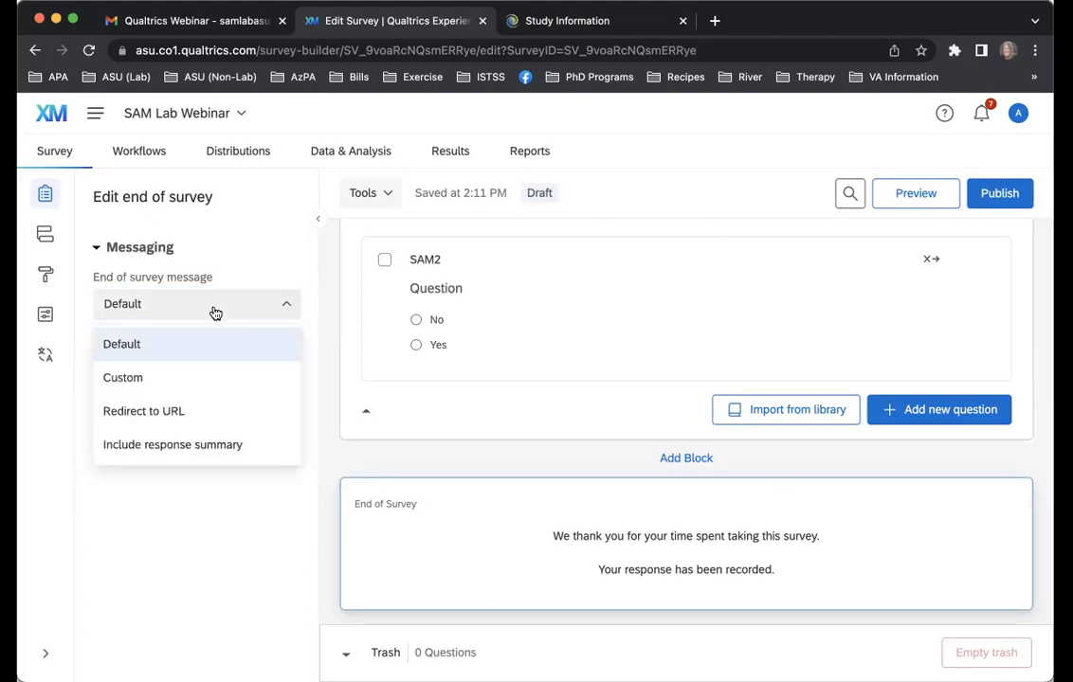
left_click(221, 417)
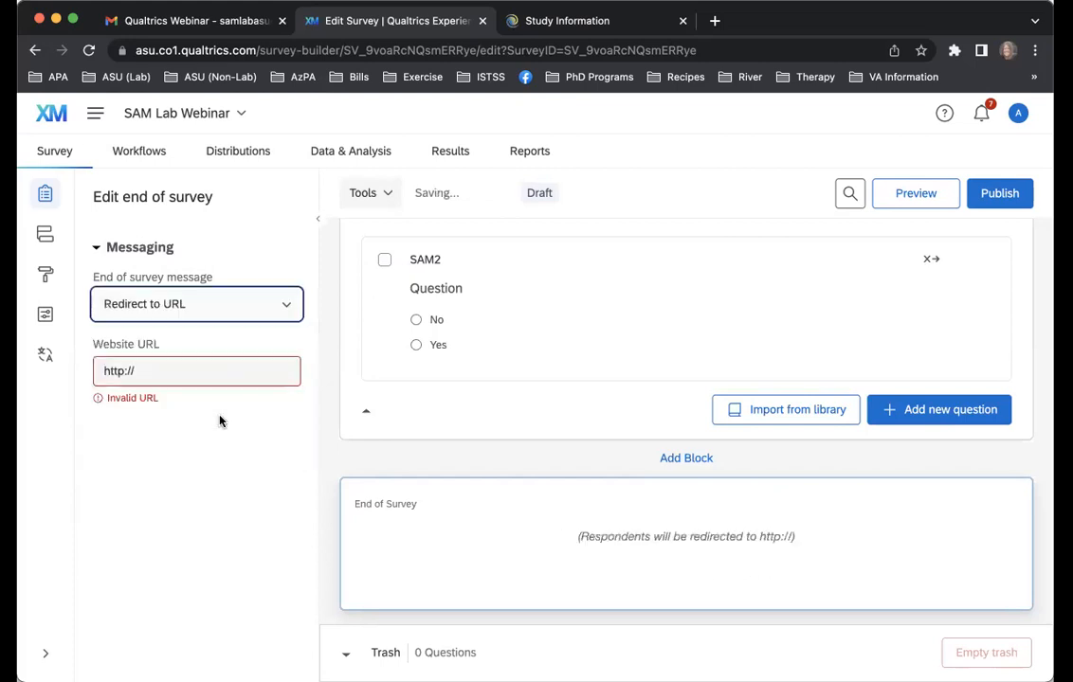
Switch to Sona and copy the Qualtrics Redirect to a URL link from the study's Website information
left_click(565, 31)
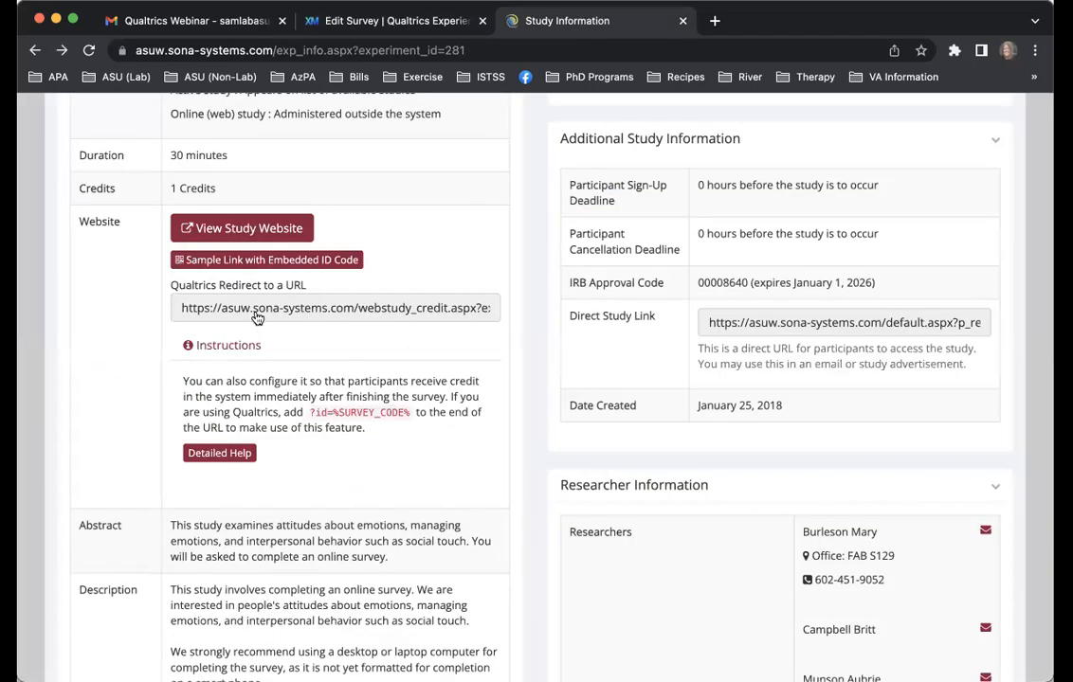
scroll(279, 317, "up", 5)
scroll(280, 316, "up", 1)
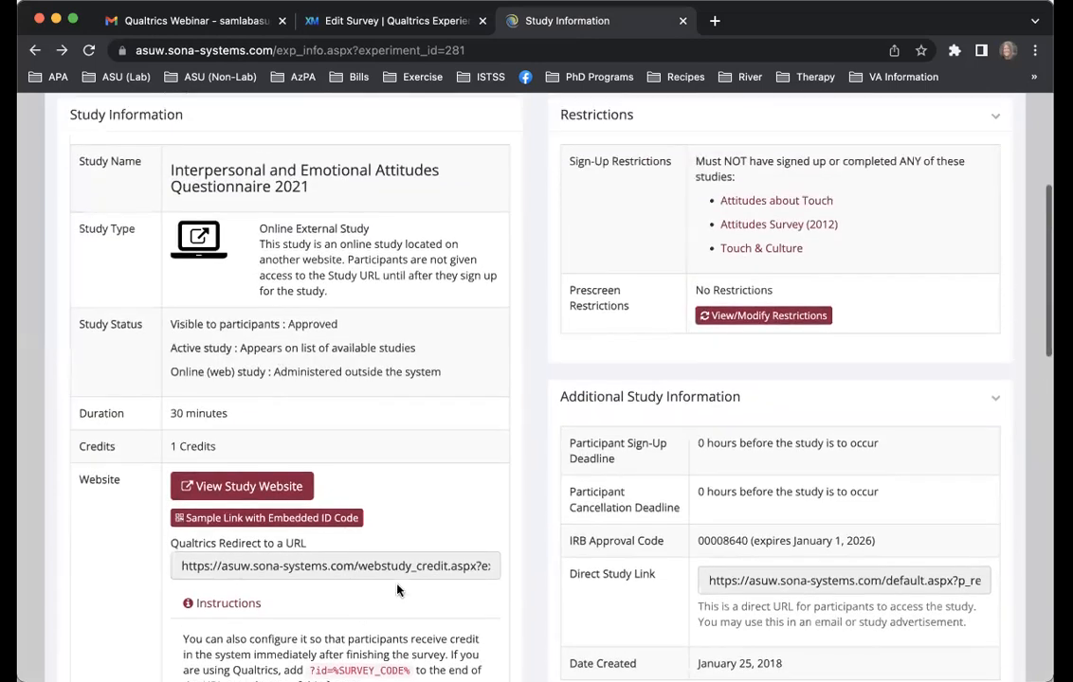
left_click(282, 569)
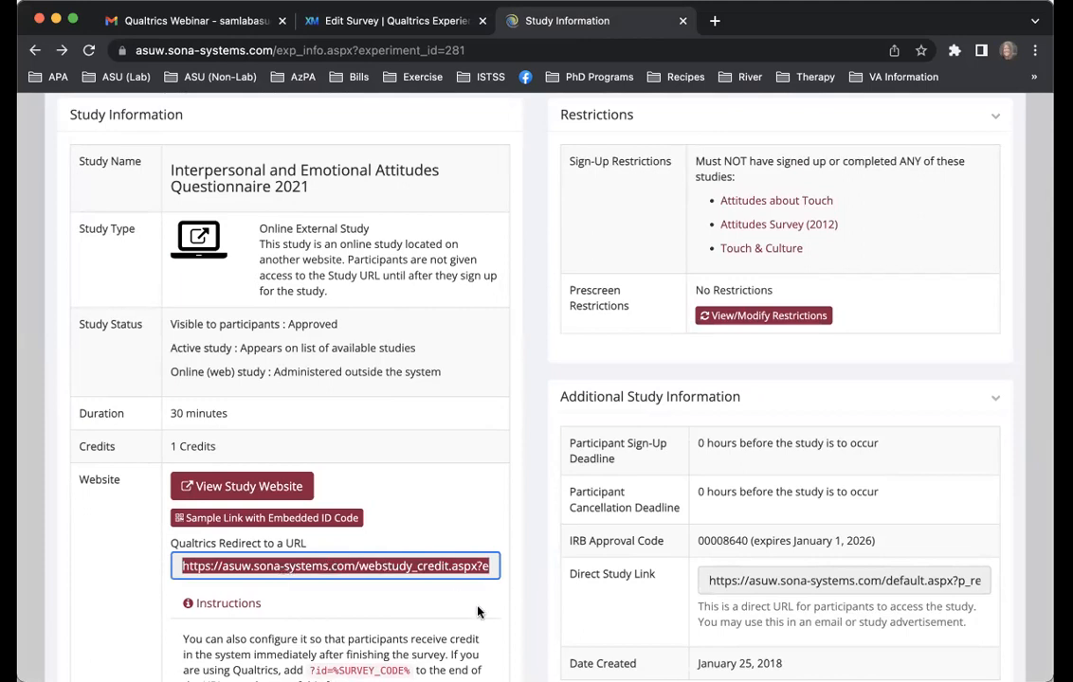
Switch back to Qualtrics and replace the end-of-survey Website URL with the copied Sona redirect link
left_click(347, 18)
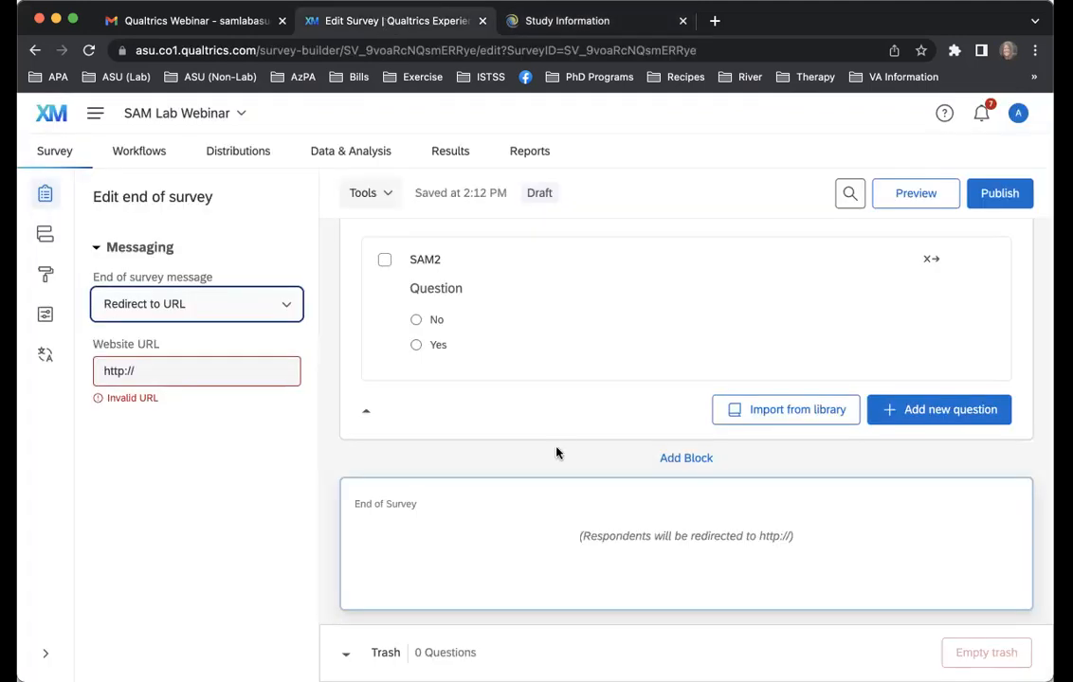
left_click(180, 373)
key("super+a")
key("super+v")
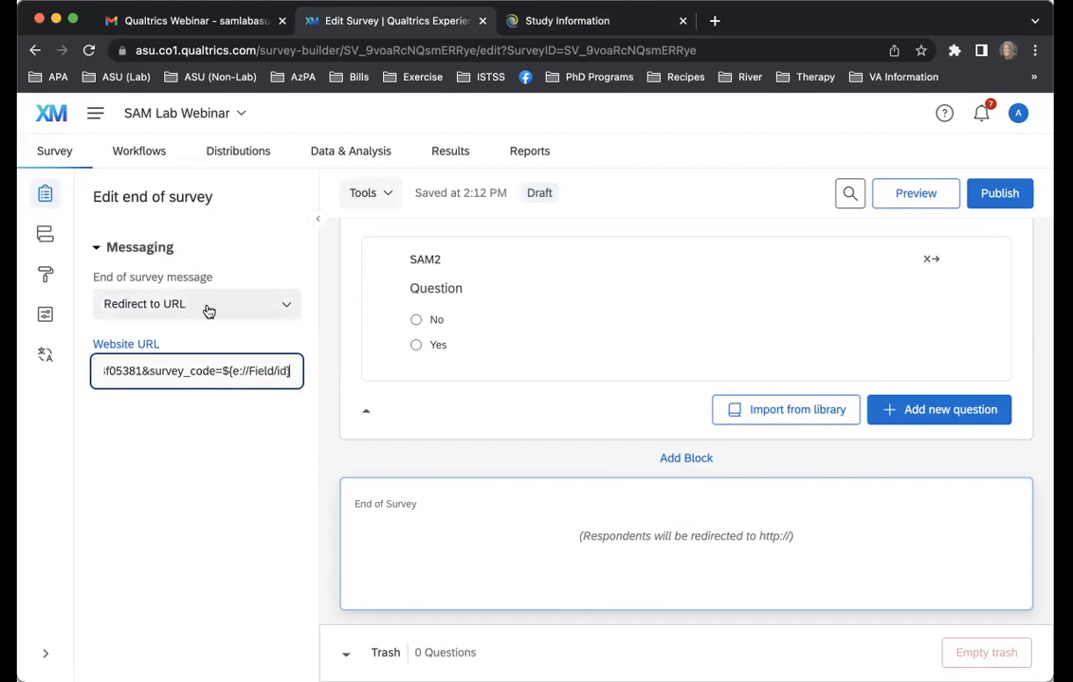
left_click(214, 451)
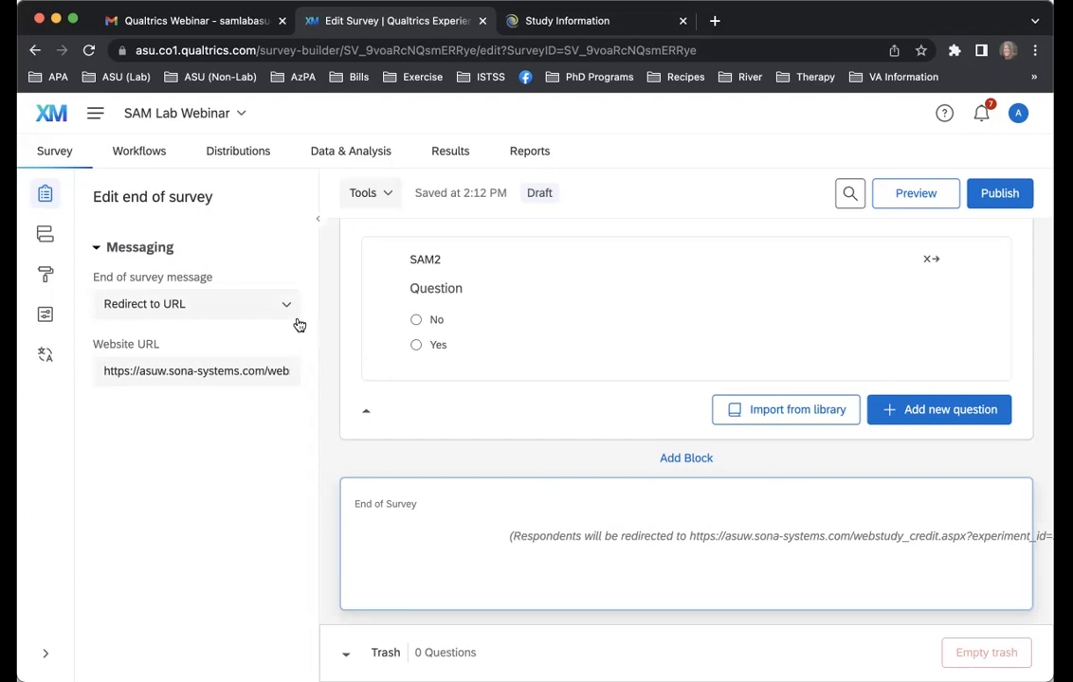
Close the Sona study page and open the Fusaroli et al., 2014 survey from the projects list
left_click(682, 20)
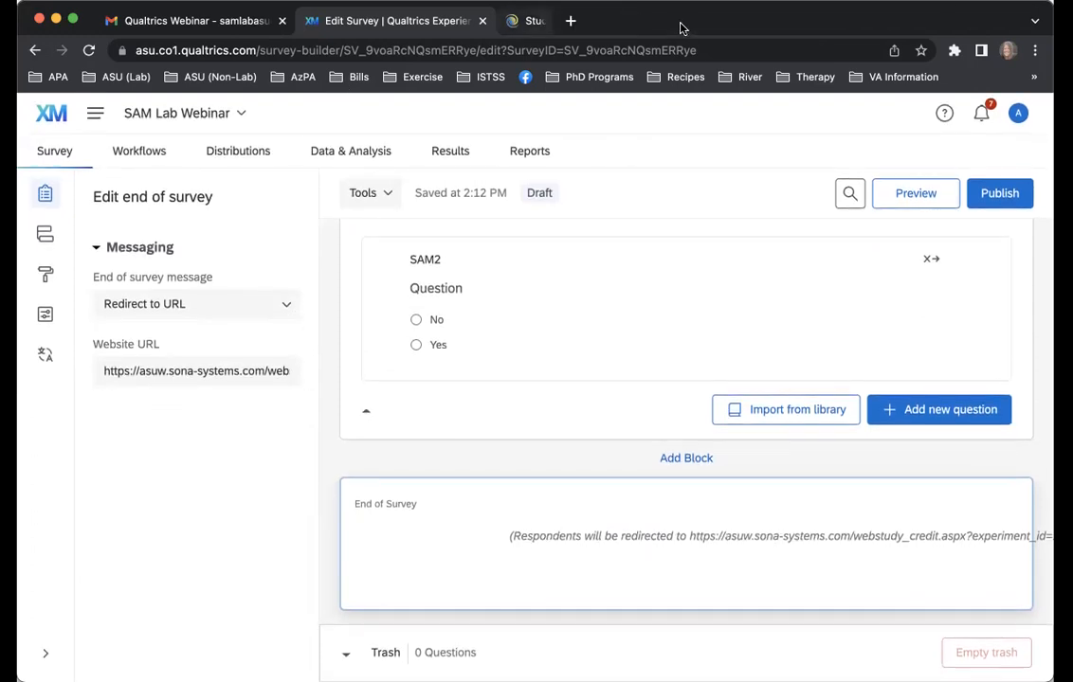
left_click(95, 115)
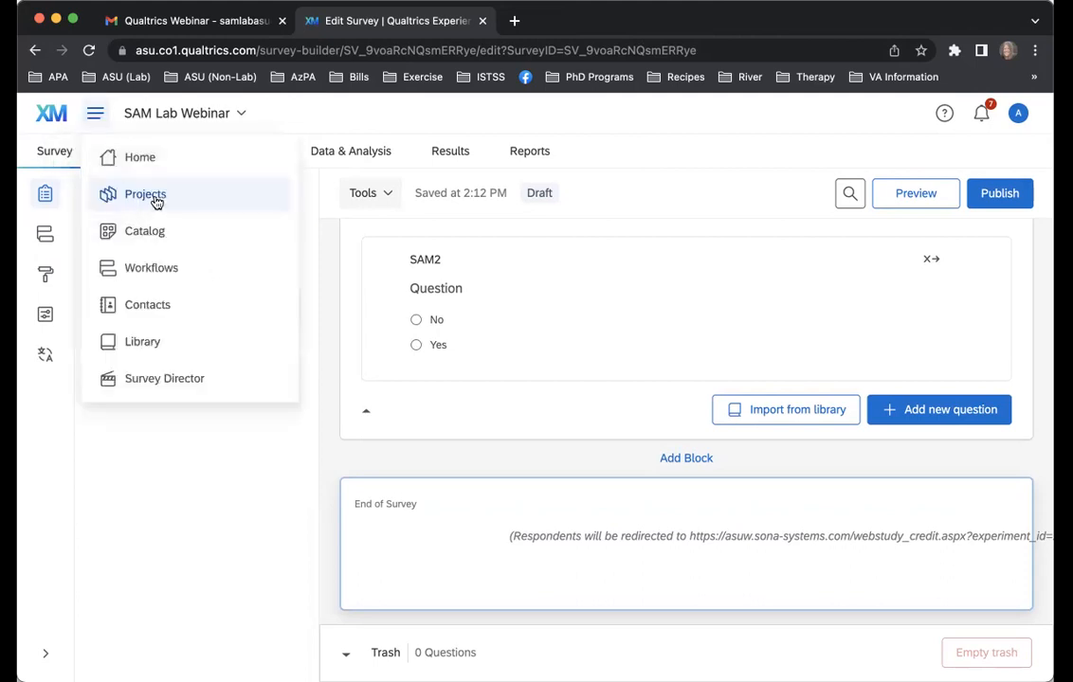
left_click(151, 196)
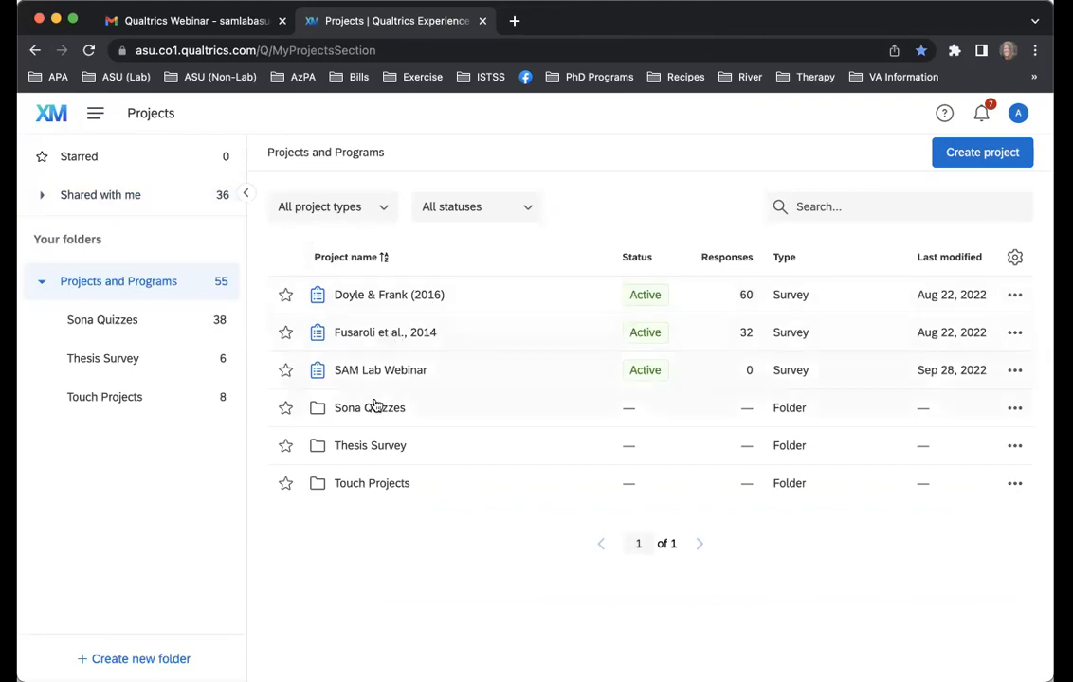
left_click(376, 338)
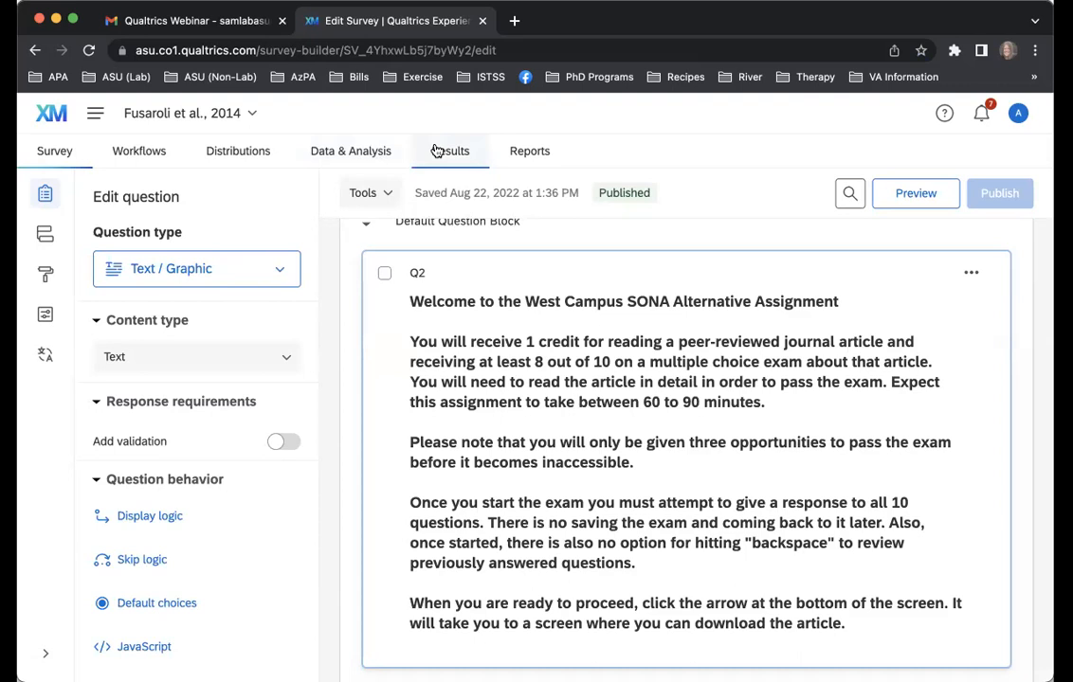
Open the data table of the Fusaroli et al., 2014 survey and look through its recorded responses
left_click(380, 151)
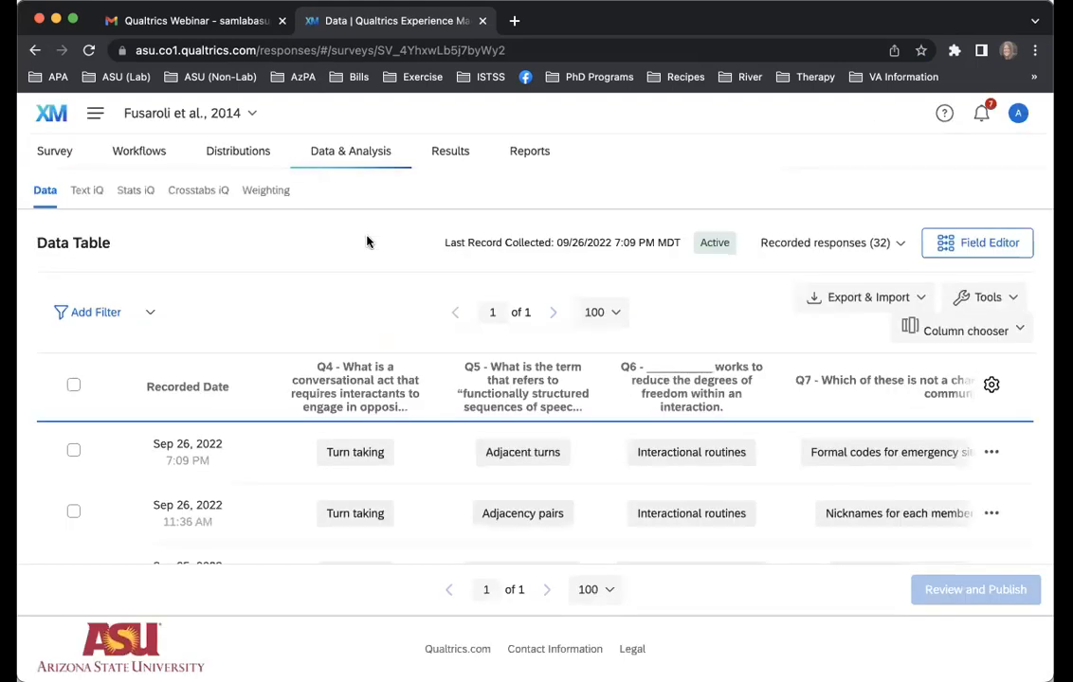
scroll(563, 434, "down", 3)
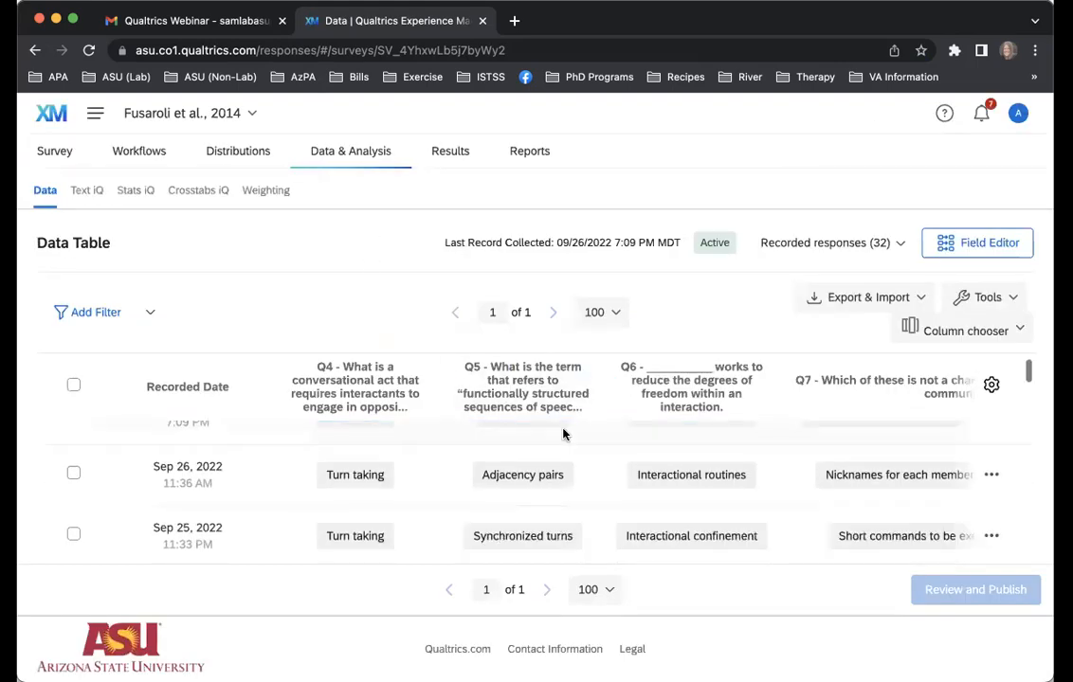
scroll(563, 434, "up", 3)
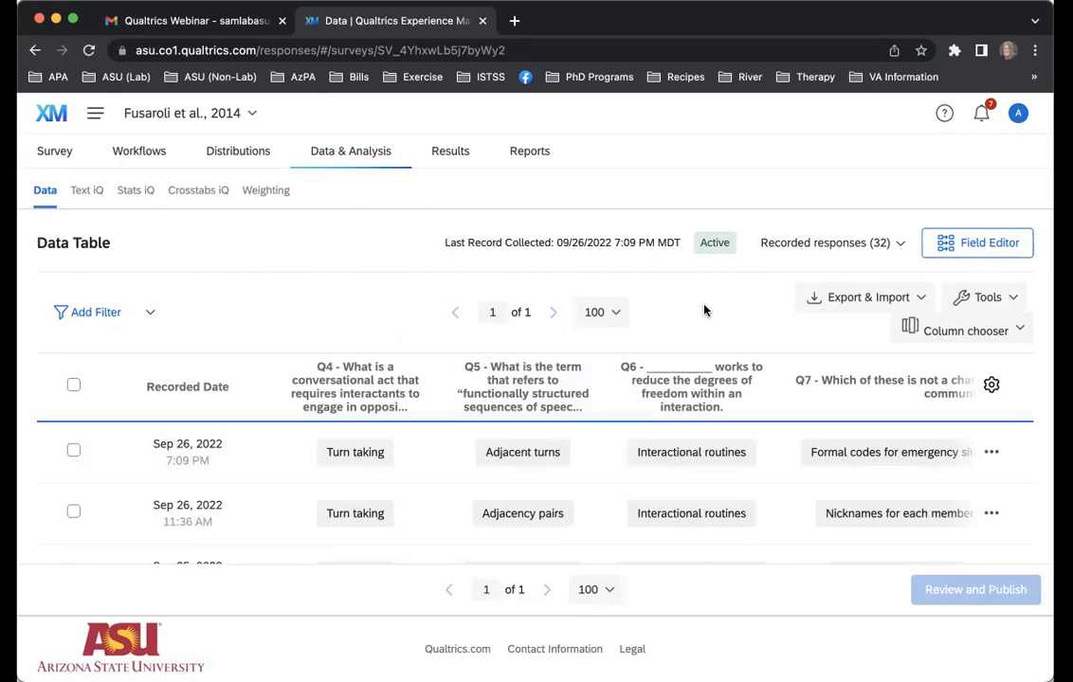
scroll(503, 496, "down", 5)
scroll(503, 496, "down", 3)
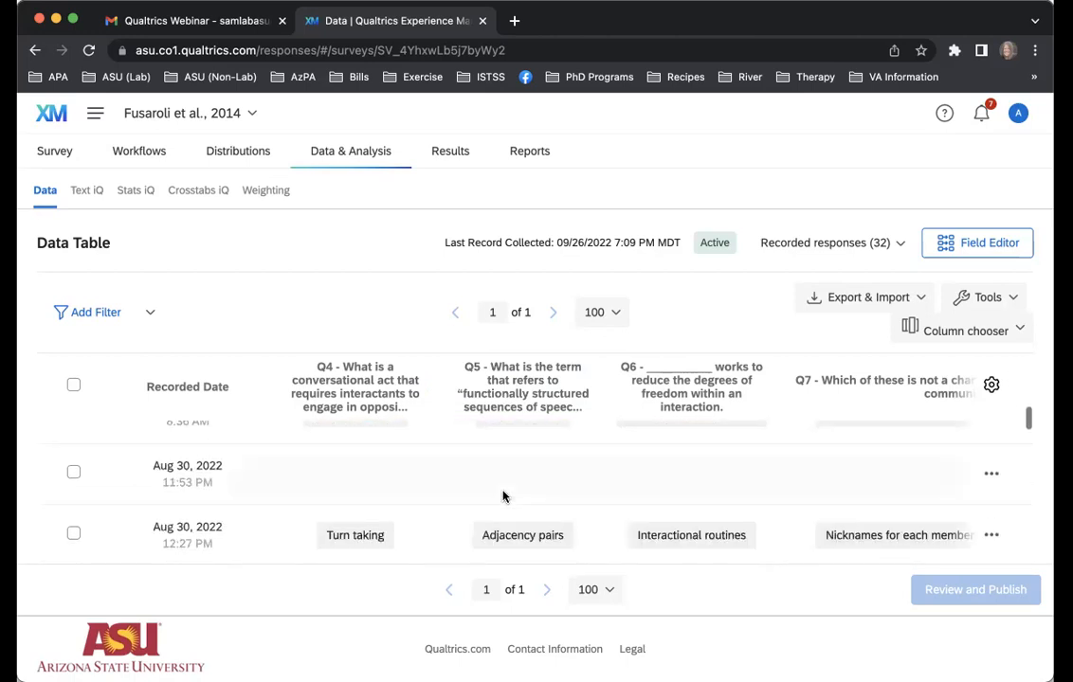
scroll(504, 495, "up", 8)
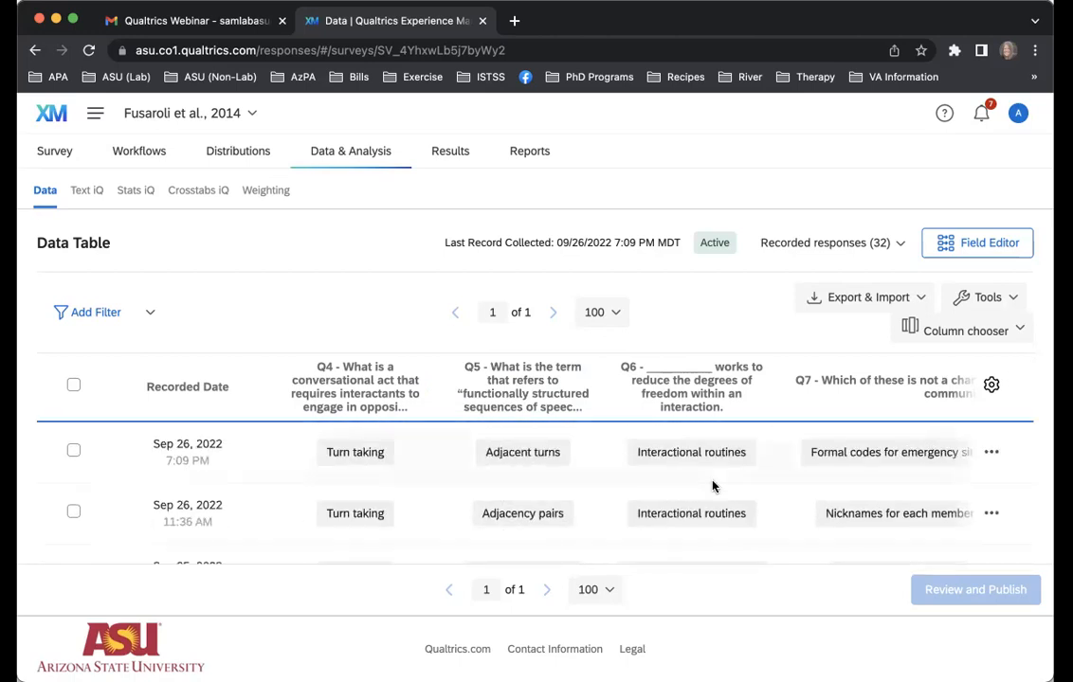
Review the fields that can be added as a column before Q4, adding none, and look over the response rows again
mouse_move(414, 401)
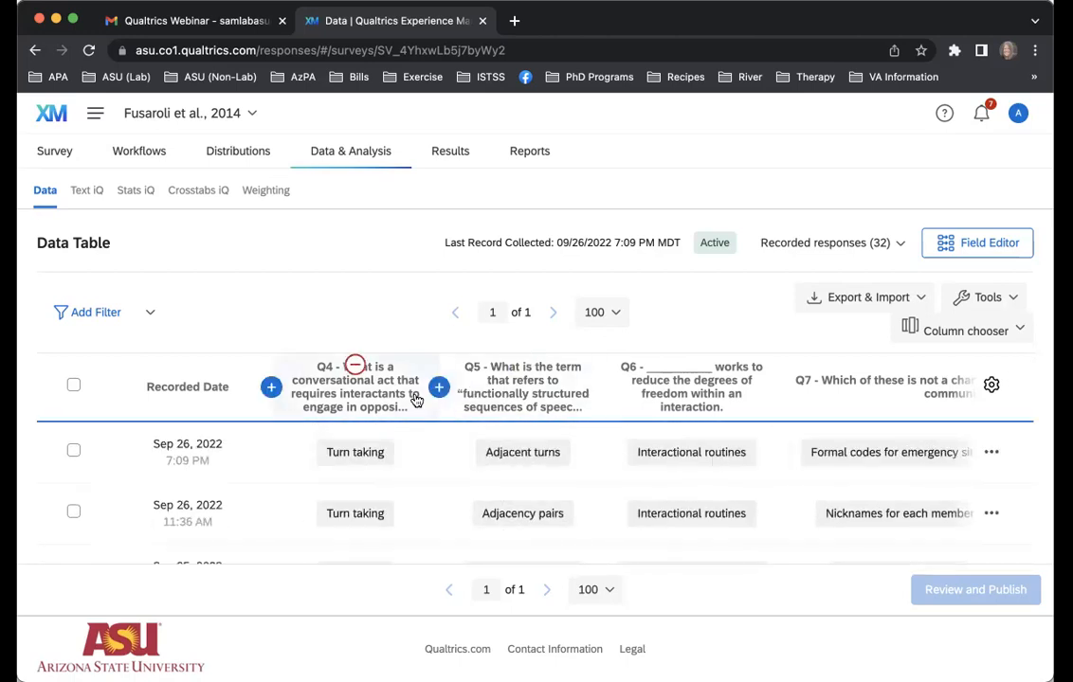
left_click(272, 389)
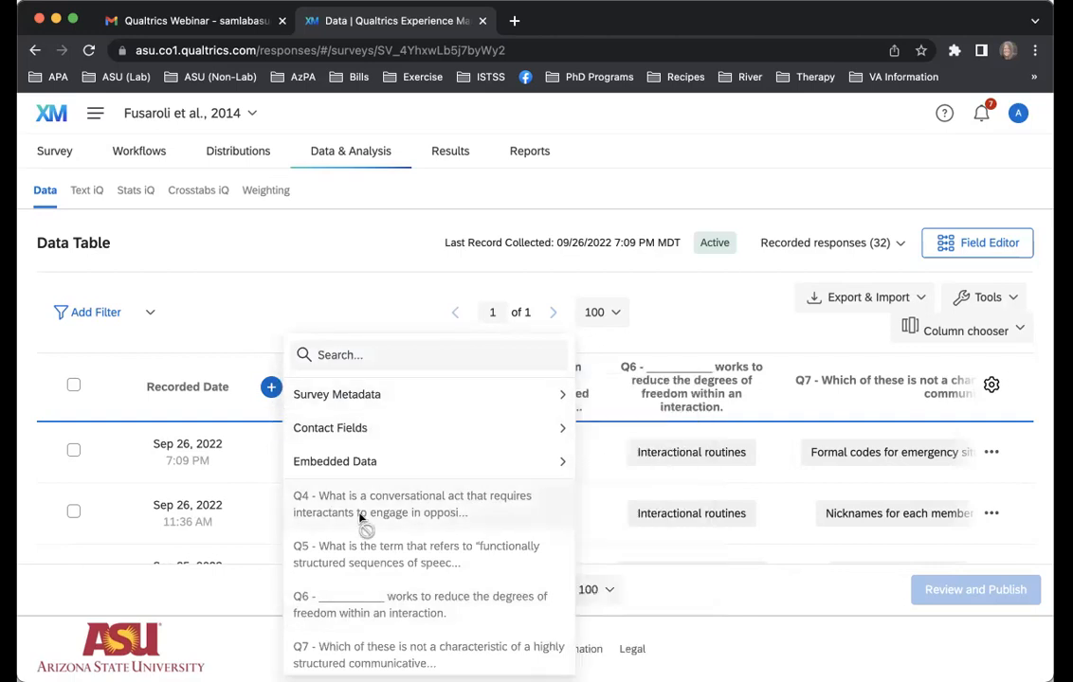
scroll(360, 517, "down", 6)
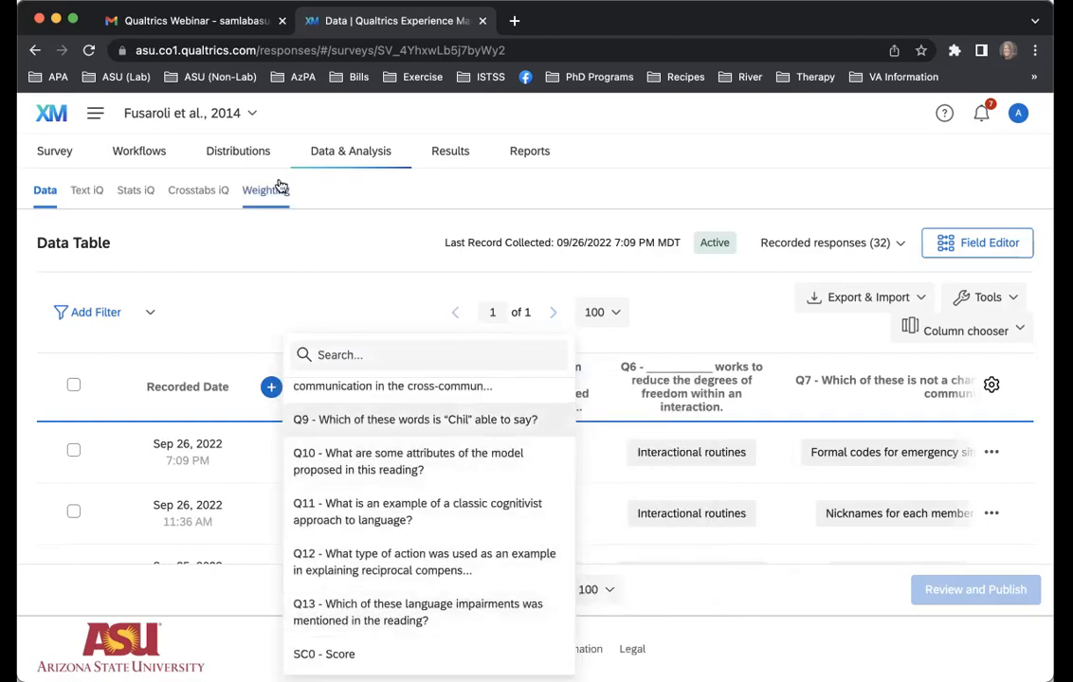
left_click(250, 260)
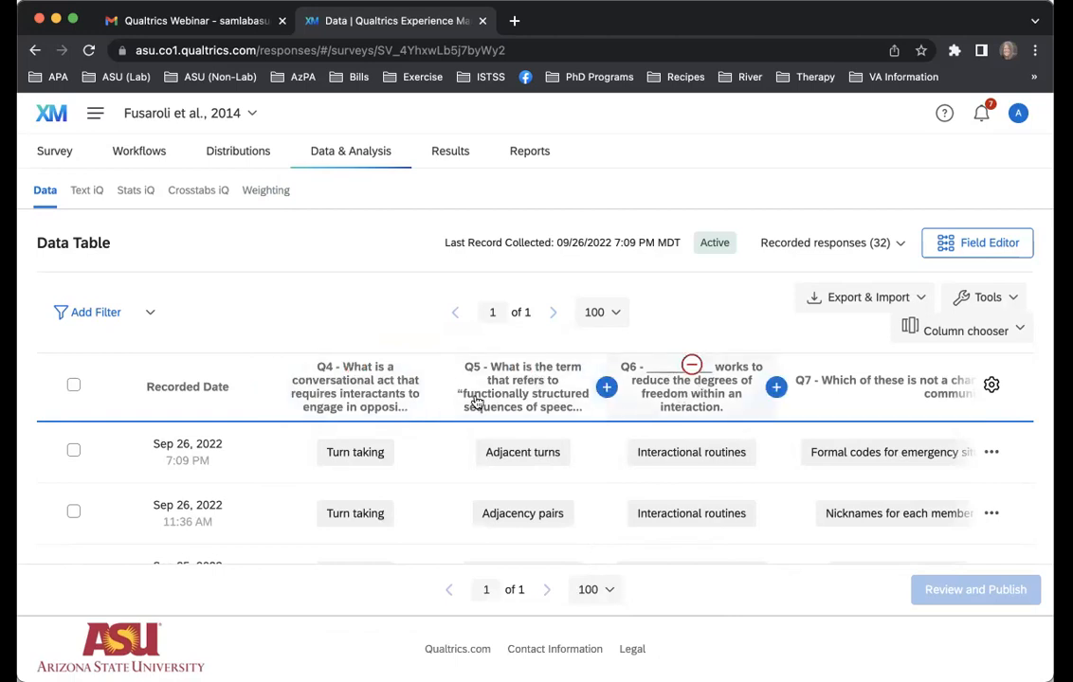
scroll(432, 473, "down", 10)
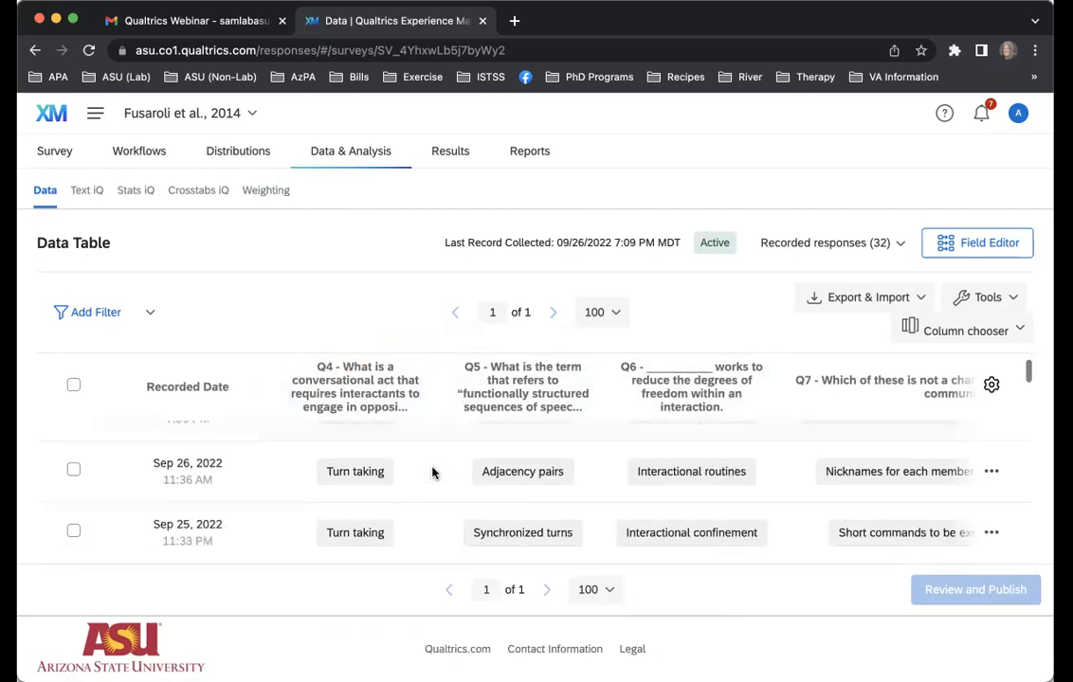
scroll(432, 473, "down", 10)
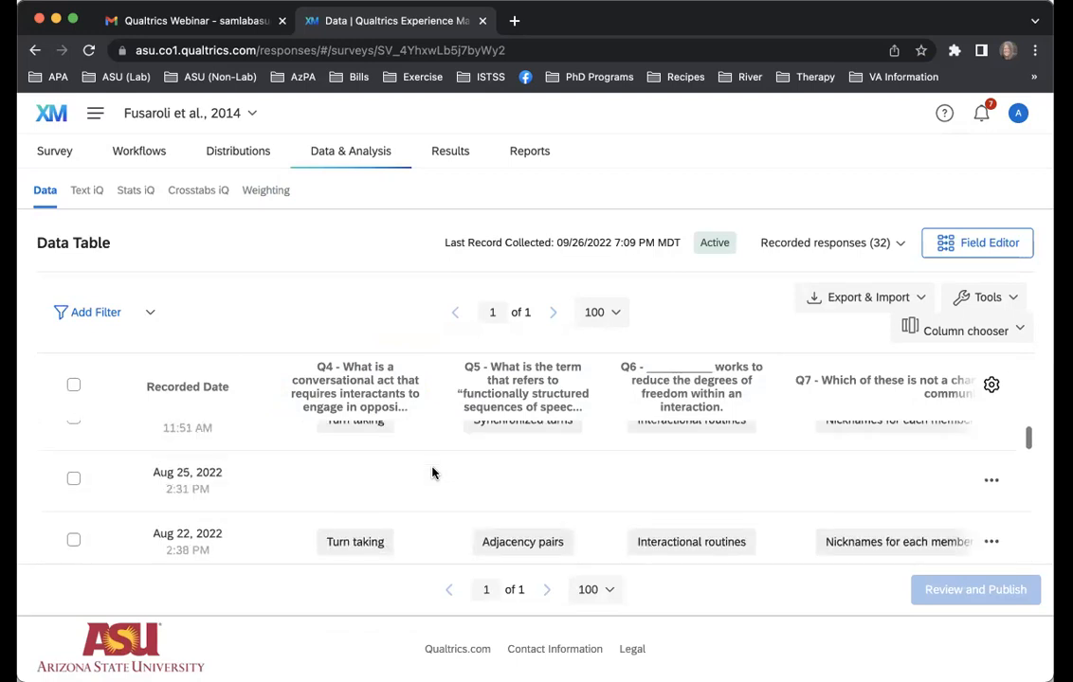
scroll(432, 473, "up", 20)
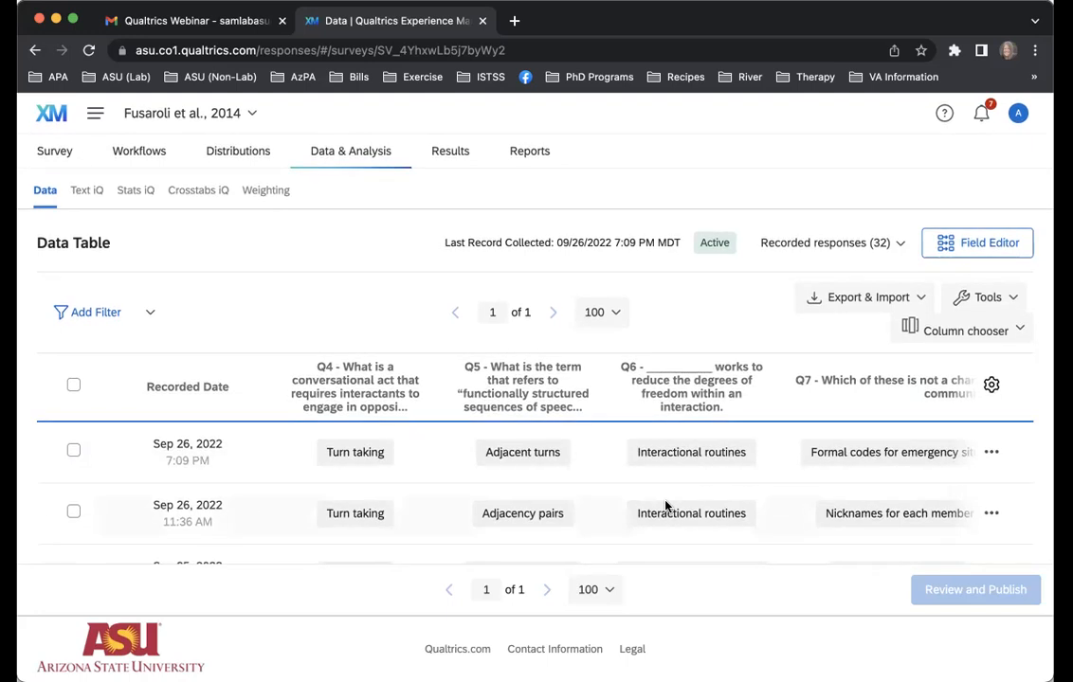
Review the SPSS, CSV, TSV and Excel export options for the response data without downloading, and return to the survey editor
left_click(919, 299)
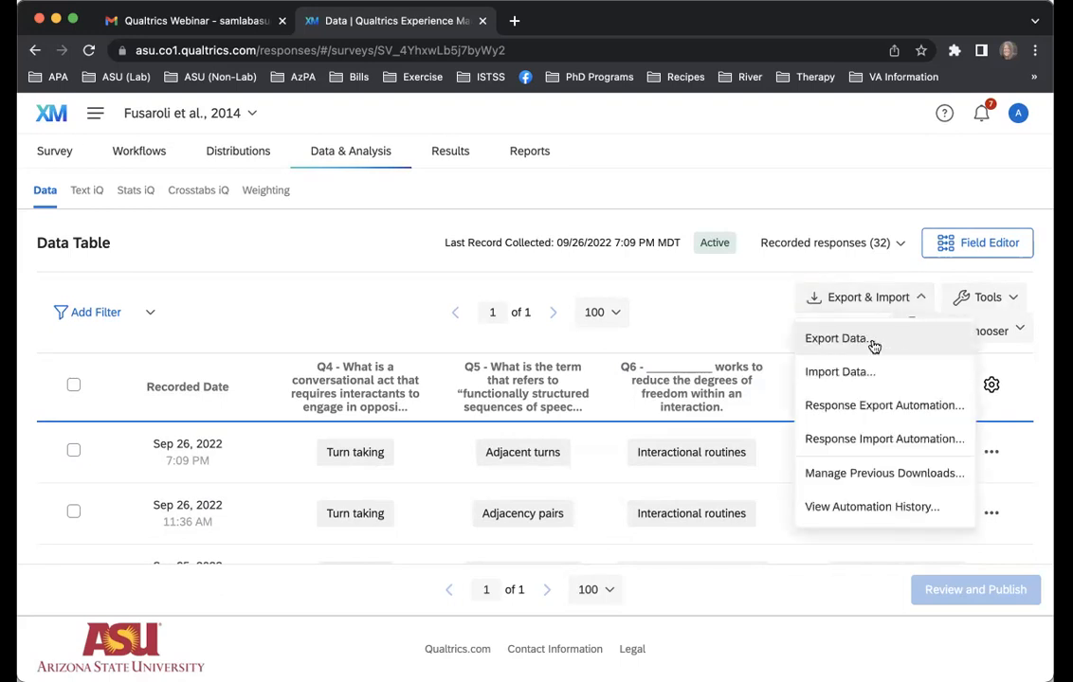
left_click(872, 341)
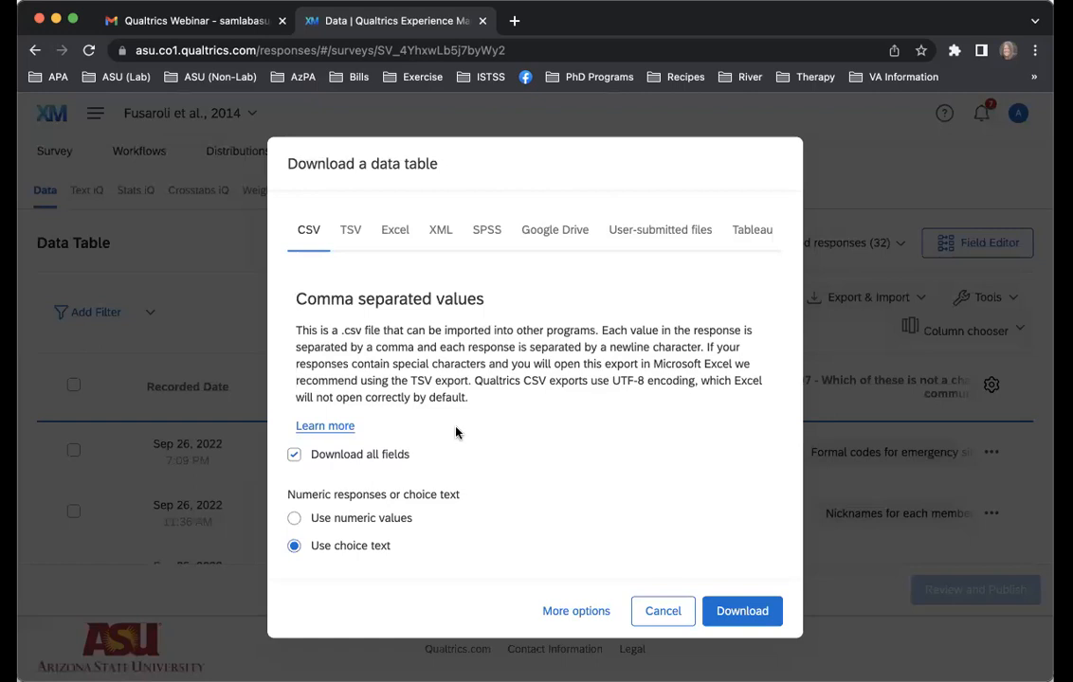
left_click(488, 232)
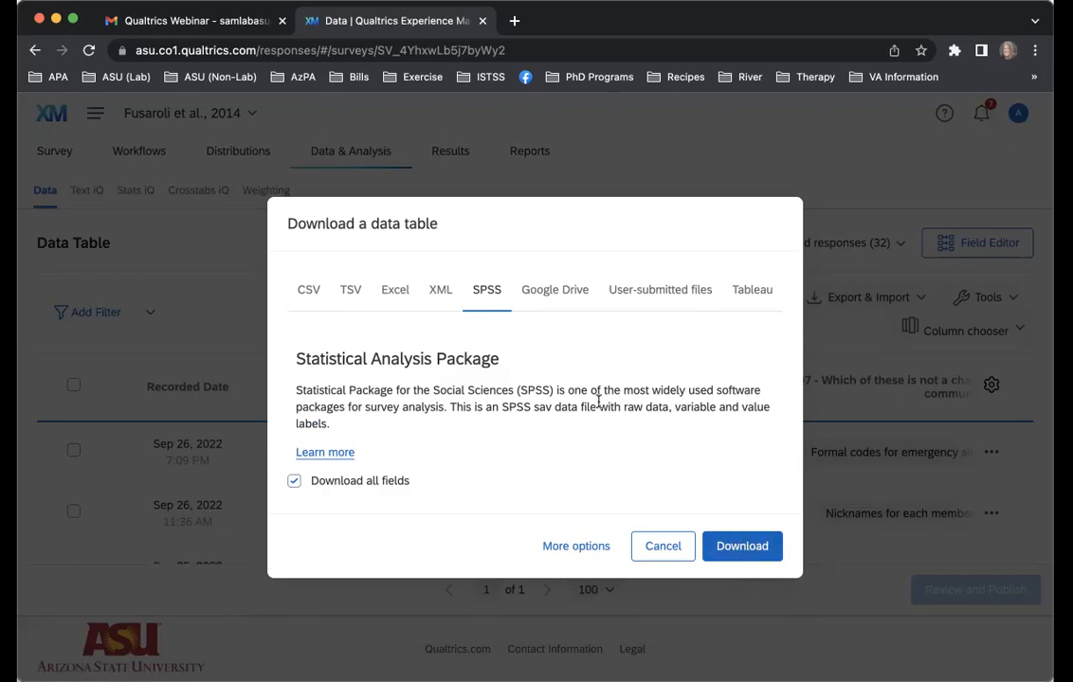
left_click(304, 291)
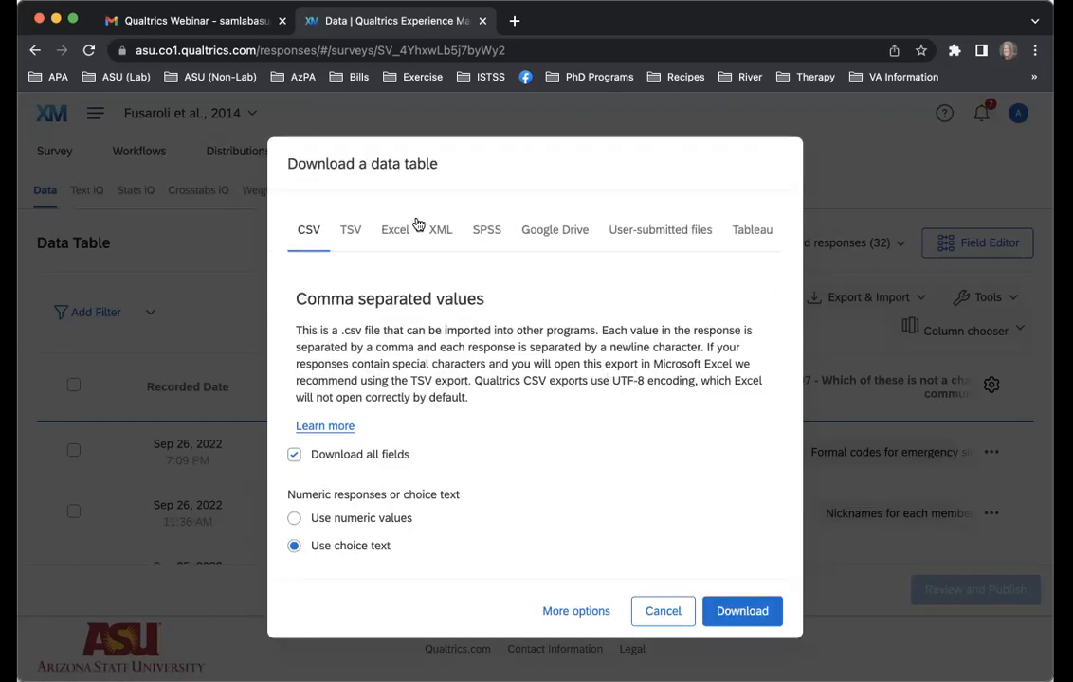
left_click(356, 230)
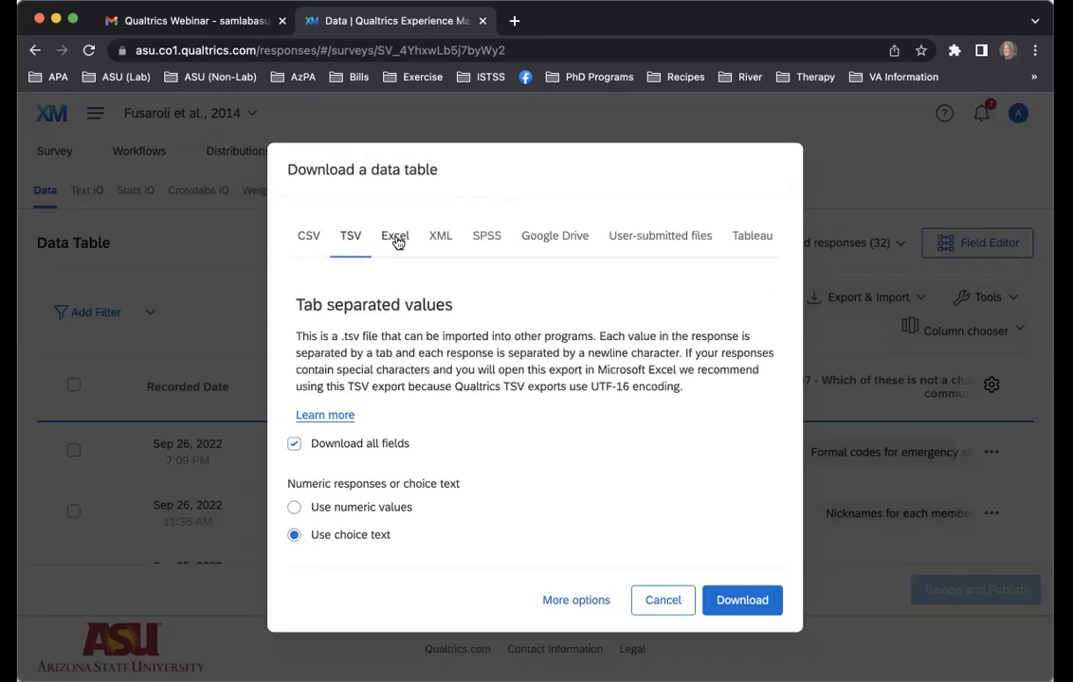
left_click(396, 239)
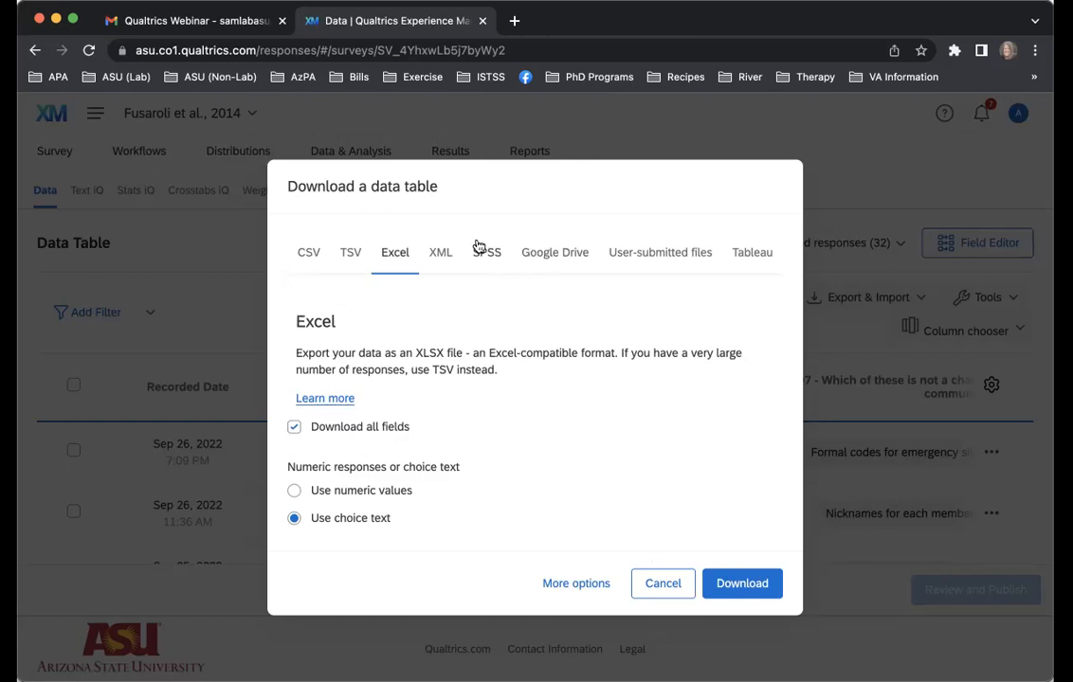
left_click(662, 584)
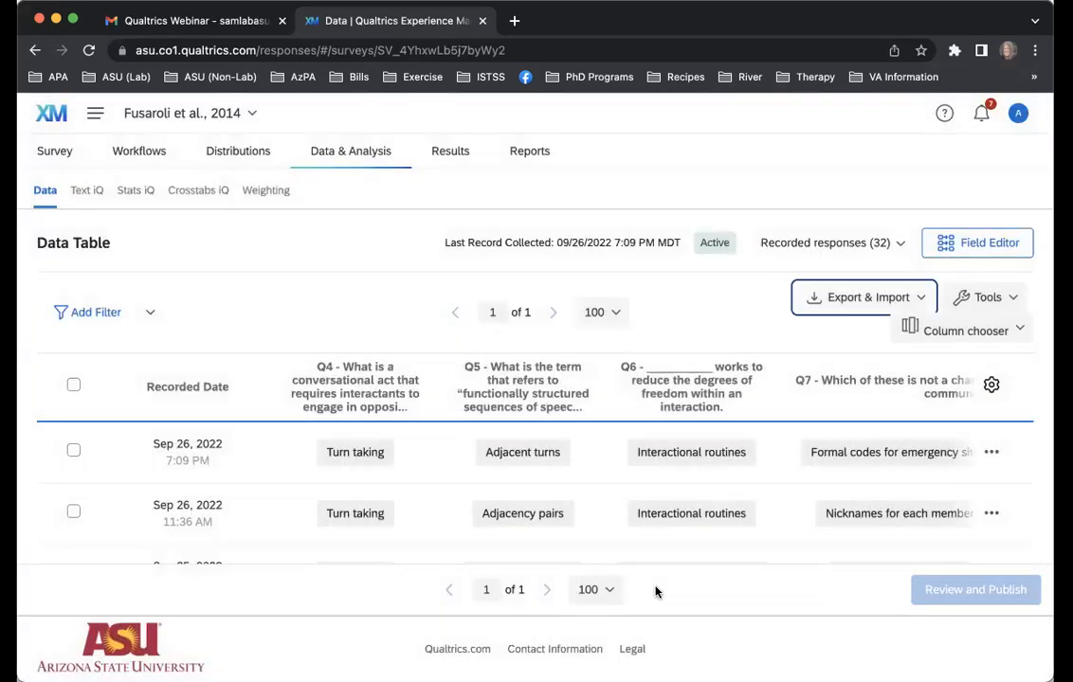
left_click(64, 157)
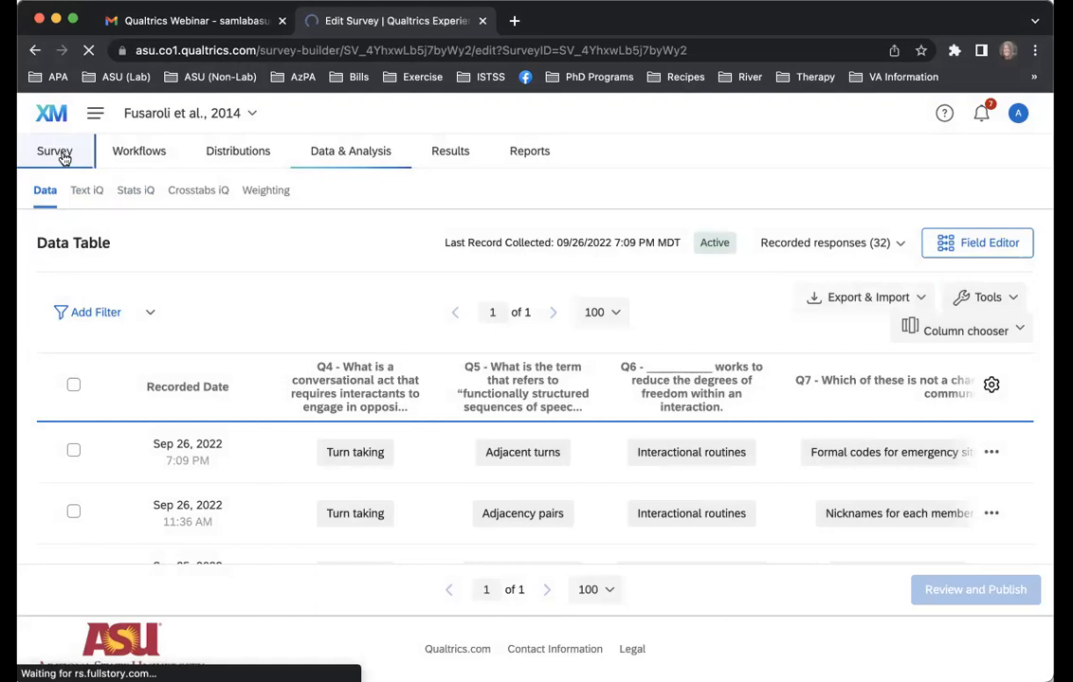